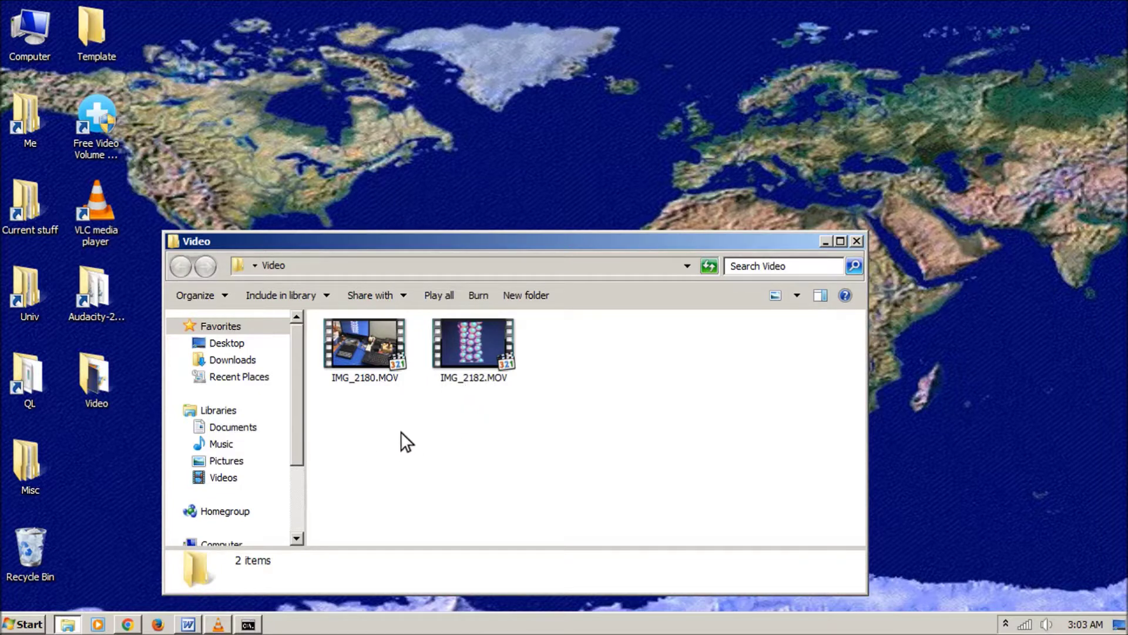
Step: Open Free Video Volume Booster and load IMG_2180.MOV and IMG_2182.MOV from the Video folder
double_click(97, 112)
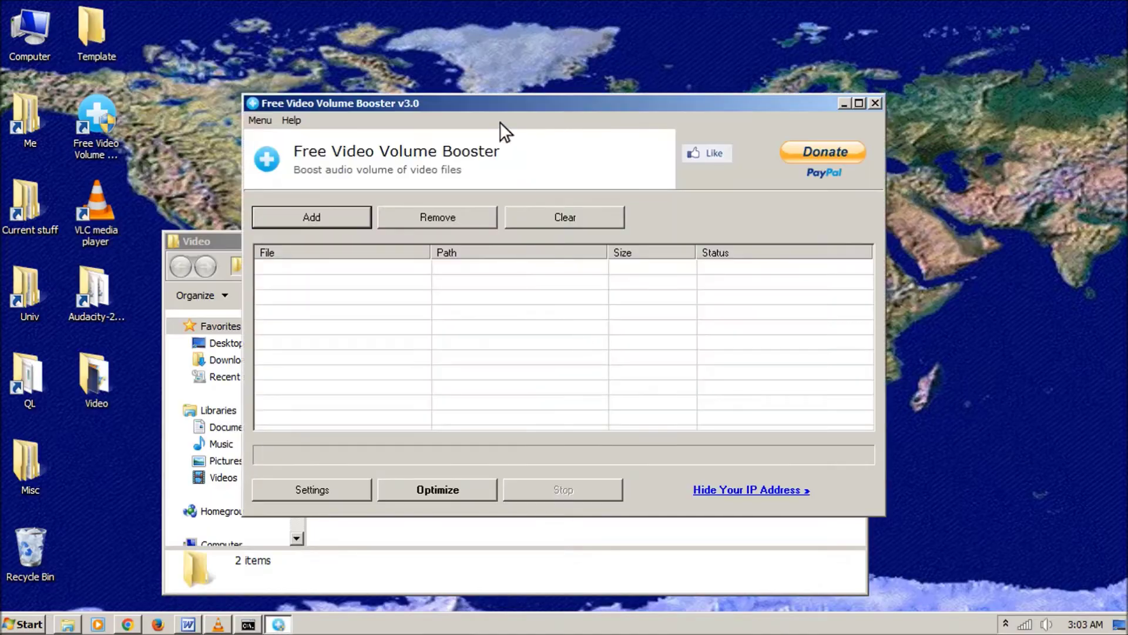
drag(496, 104, 690, 35)
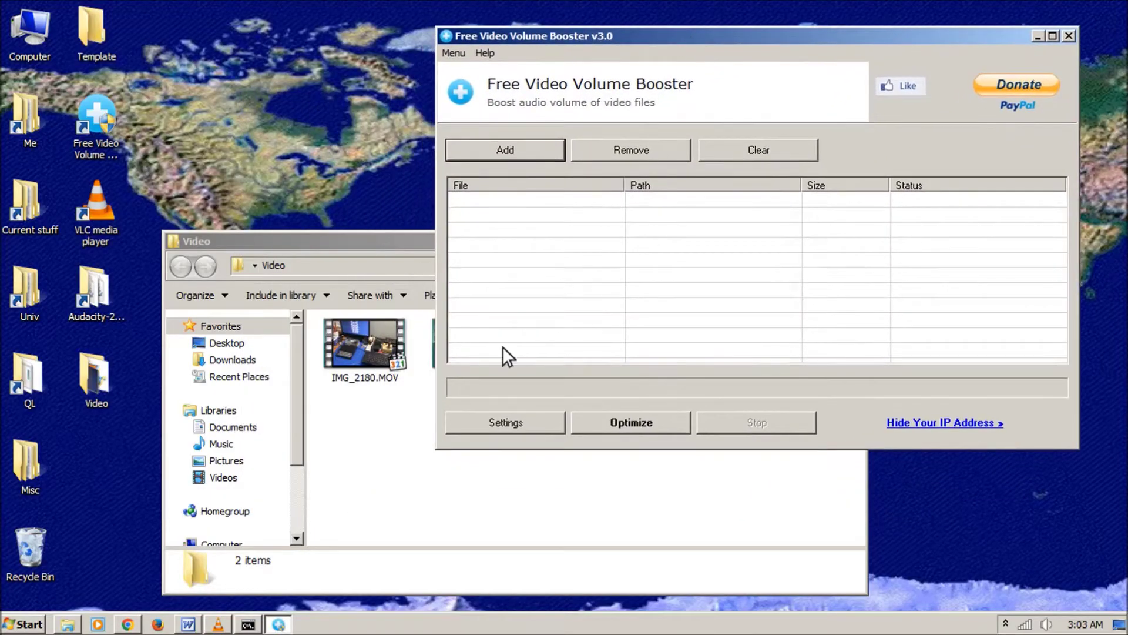
click(400, 489)
drag(359, 439, 358, 350)
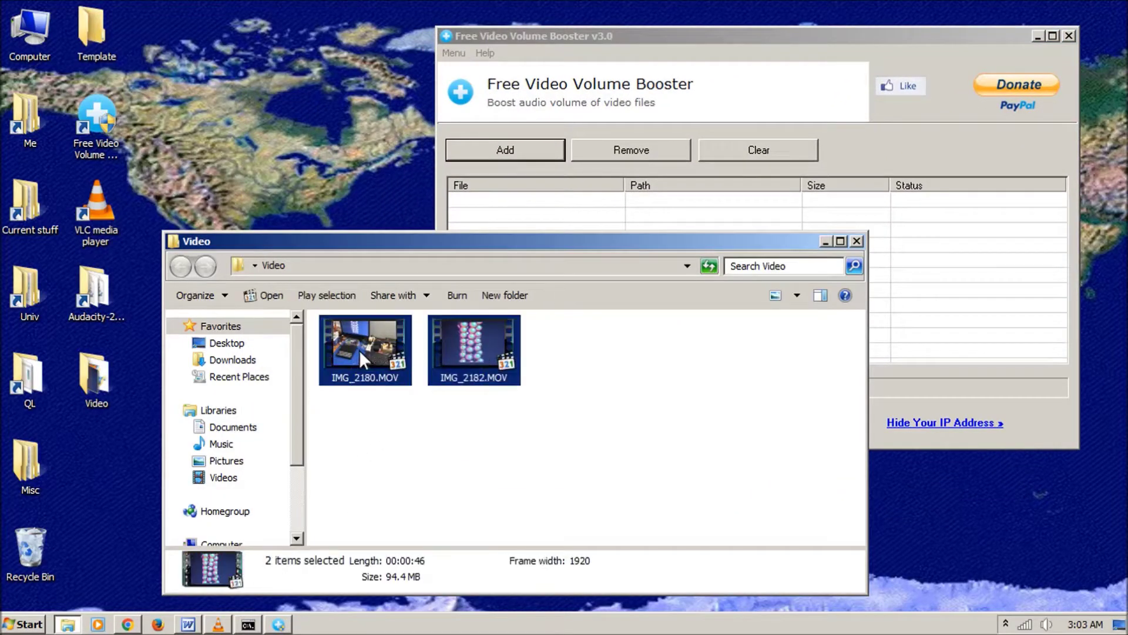
drag(612, 237, 654, 217)
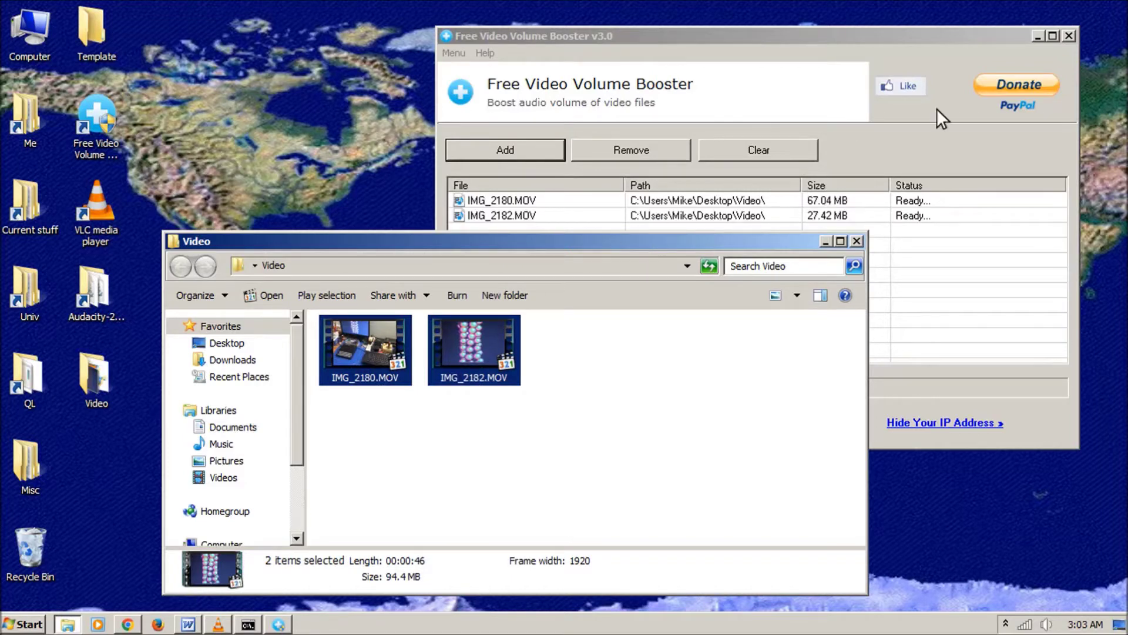
Step: Keep the audio volume increase at 12 decibels, optimize both videos, and close the booster when they are finished
click(932, 132)
click(518, 423)
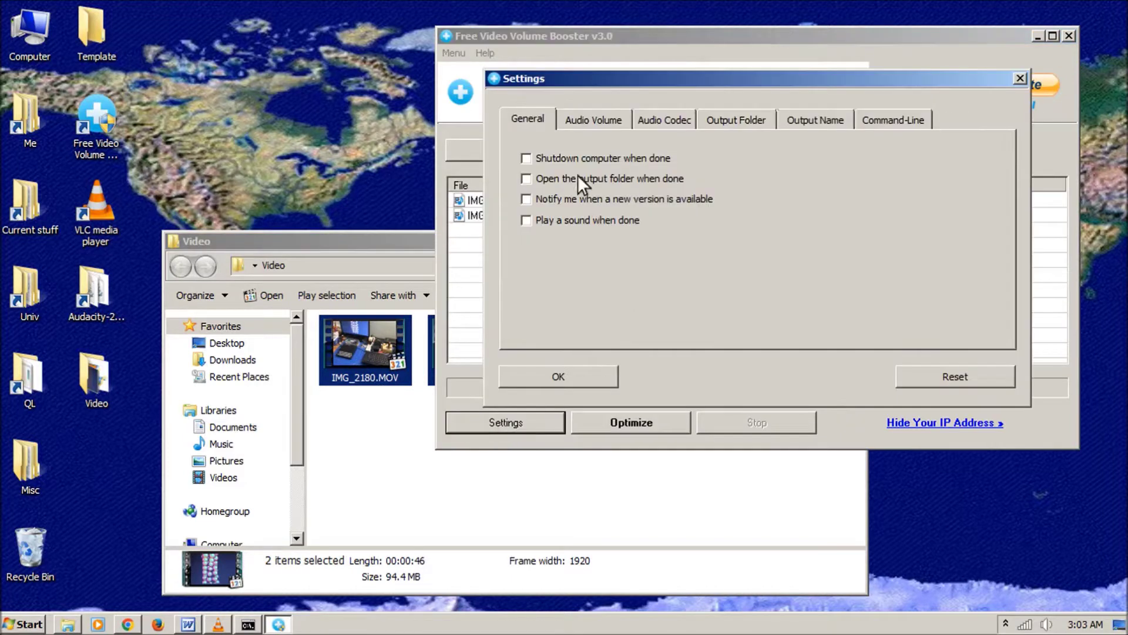
click(579, 119)
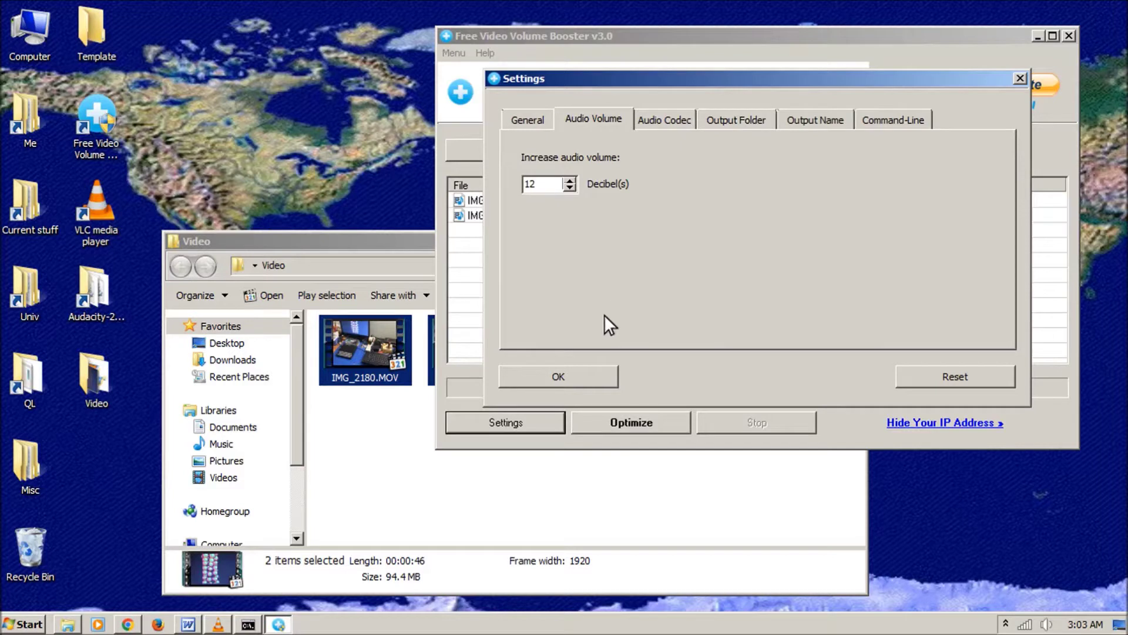
click(581, 376)
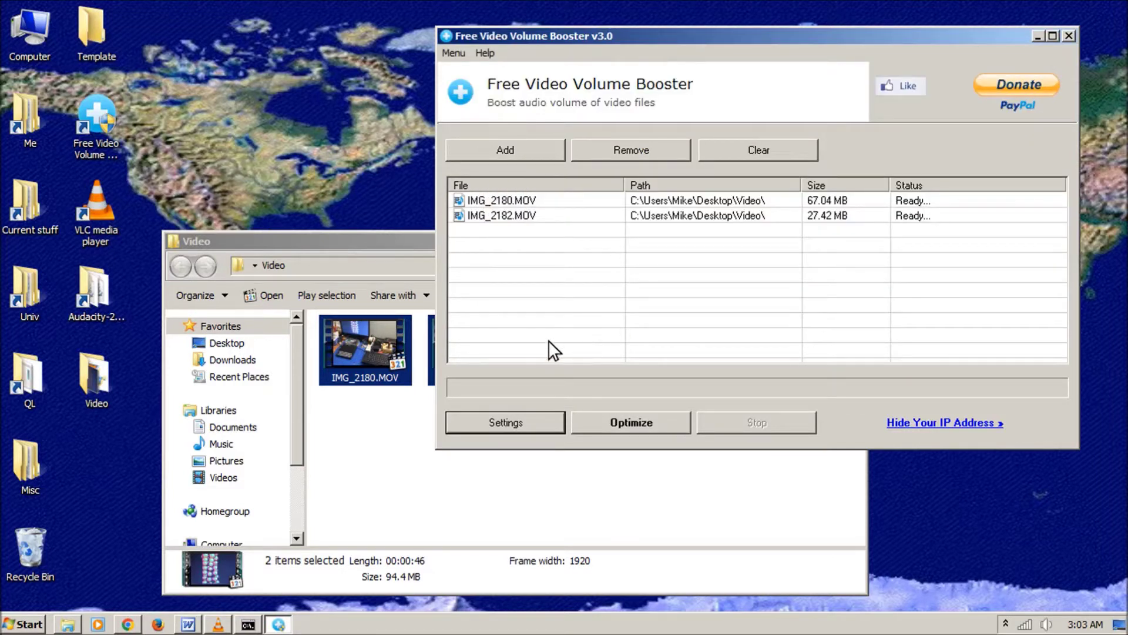
click(619, 419)
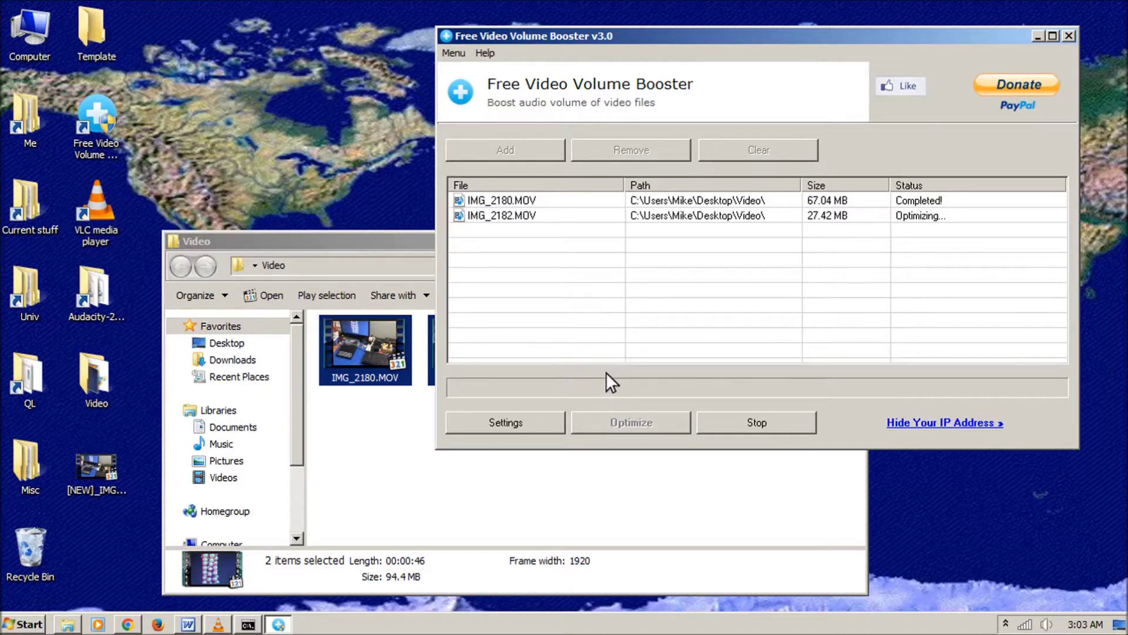
click(1068, 37)
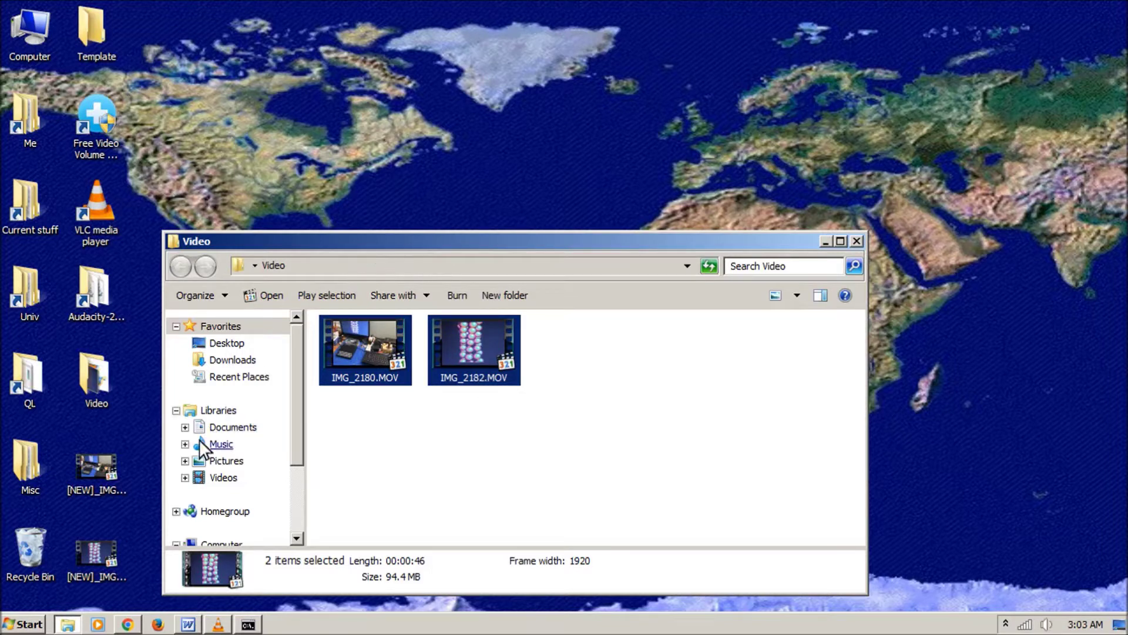
Step: Move the two boosted [NEW]_IMG videos side by side to the empty area along the desktop's upper edge
click(92, 467)
drag(156, 281, 194, 38)
click(96, 532)
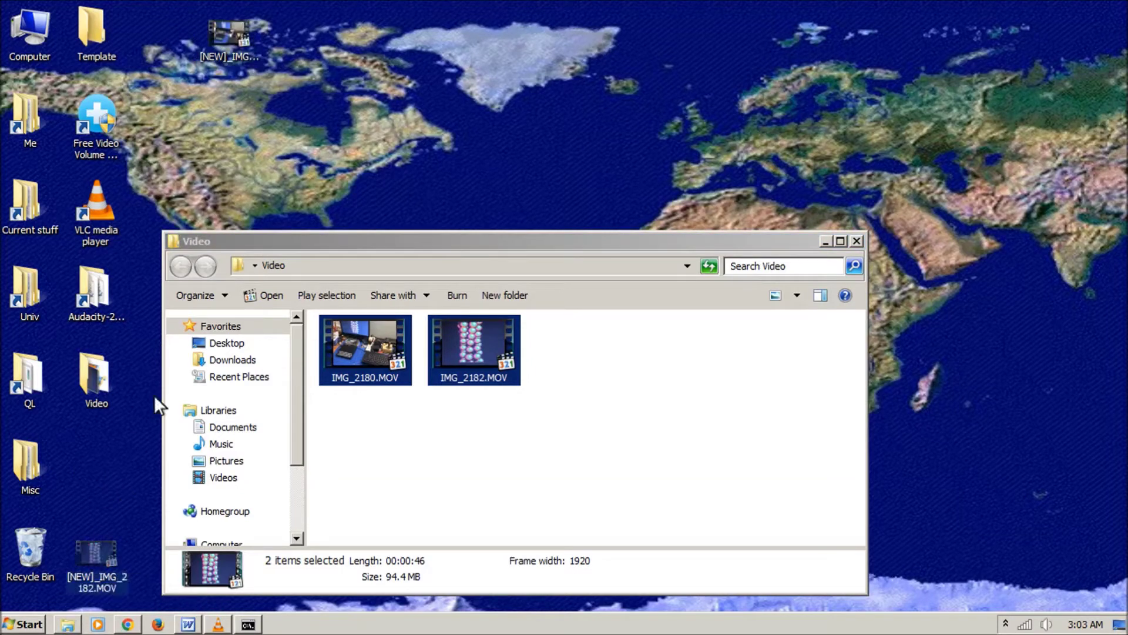
drag(310, 32, 311, 34)
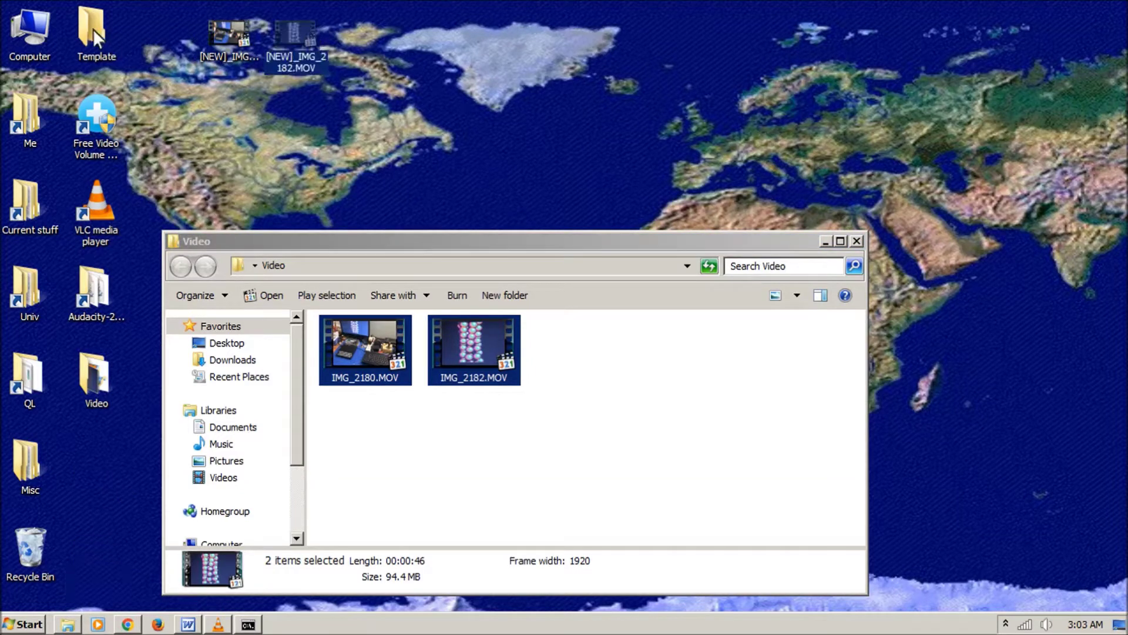
Step: Move all four files from the Template folder into the Video folder, and discard the emptied Template folder
double_click(93, 29)
drag(371, 129, 738, 150)
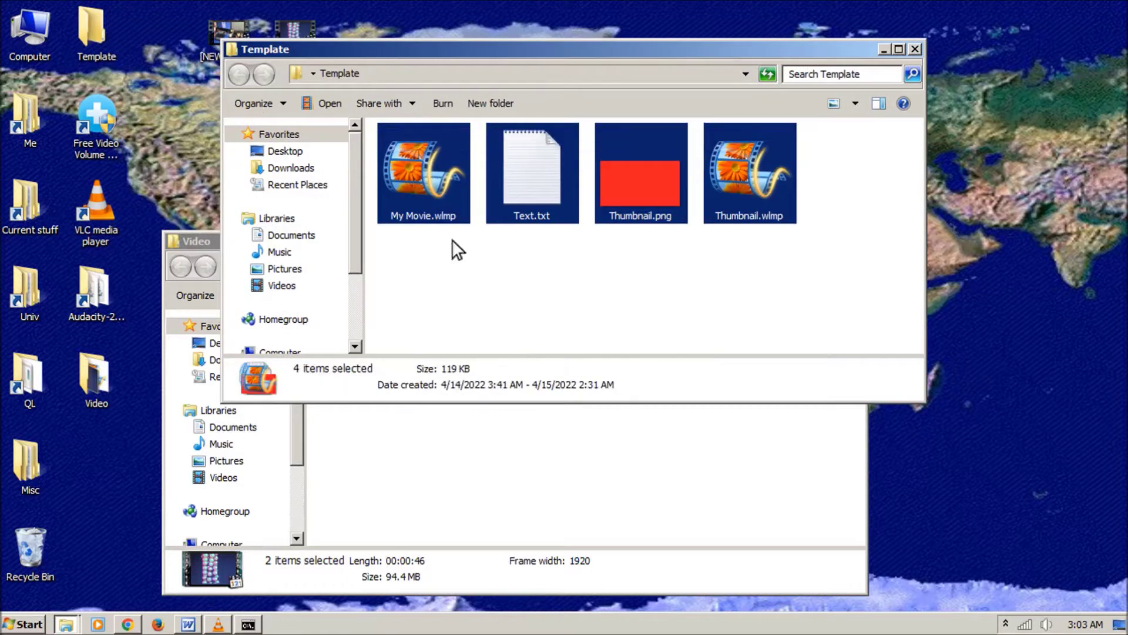
click(526, 471)
key(ctrl+v)
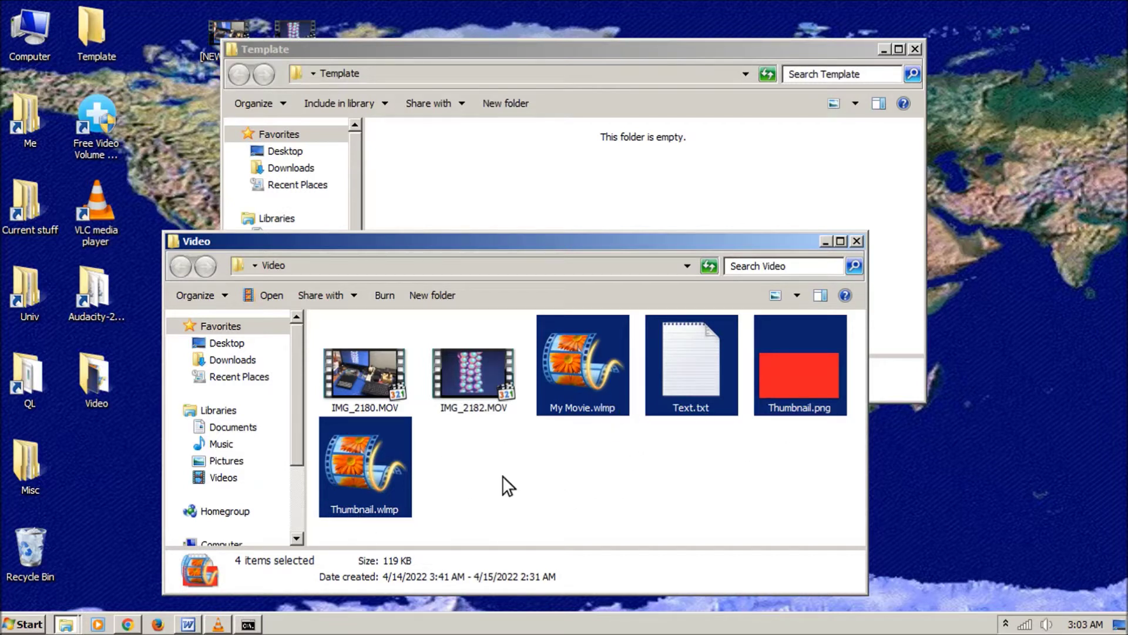
click(915, 48)
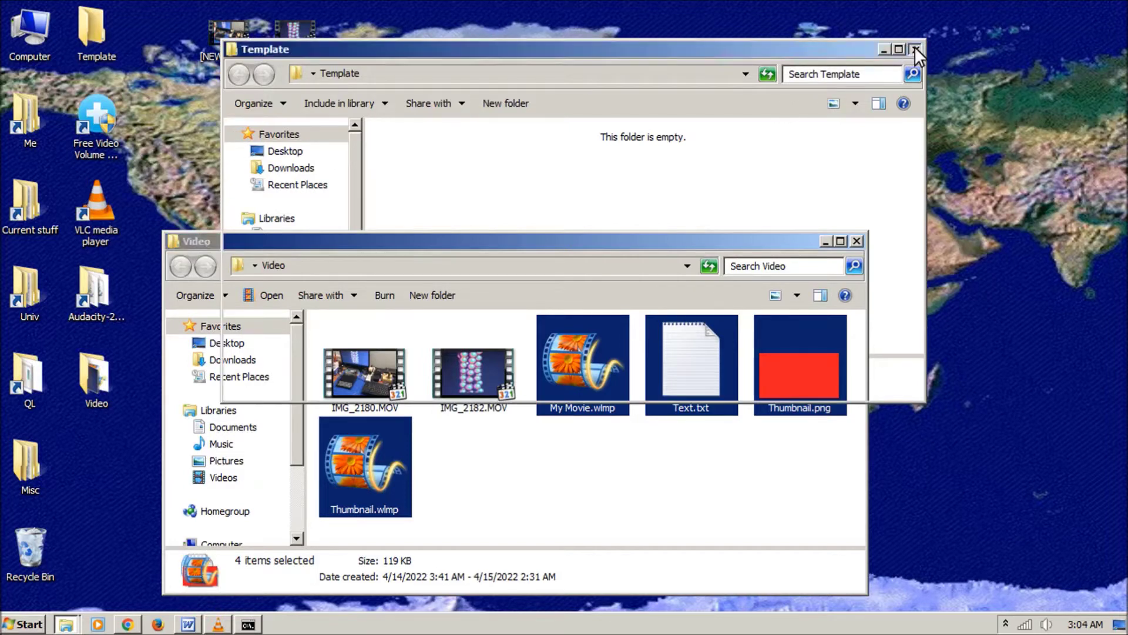
click(914, 48)
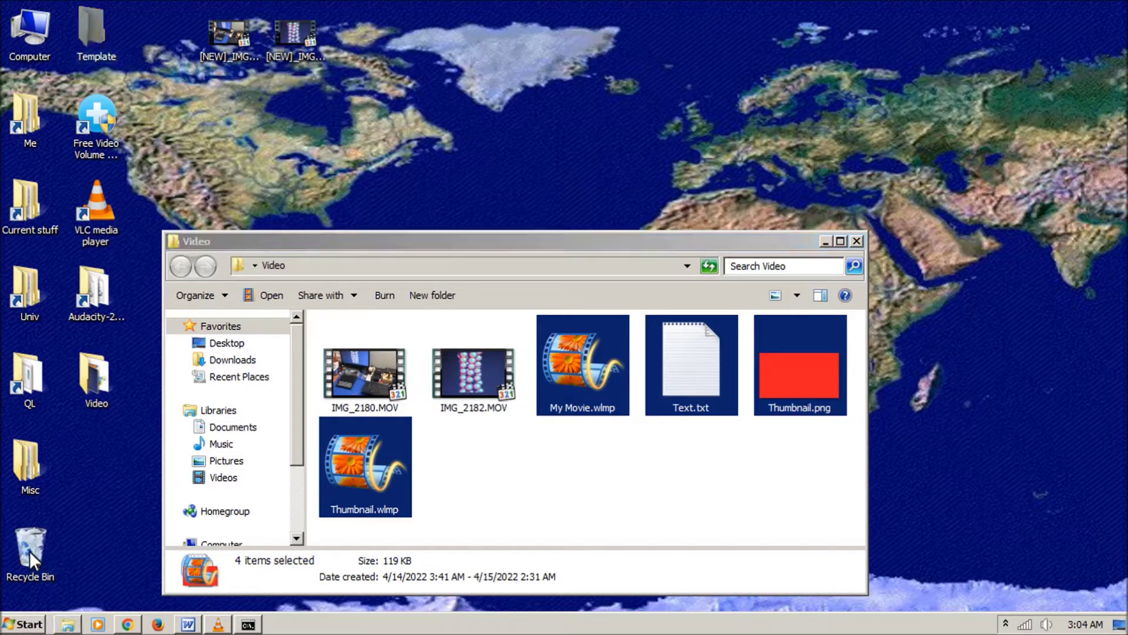
click(509, 453)
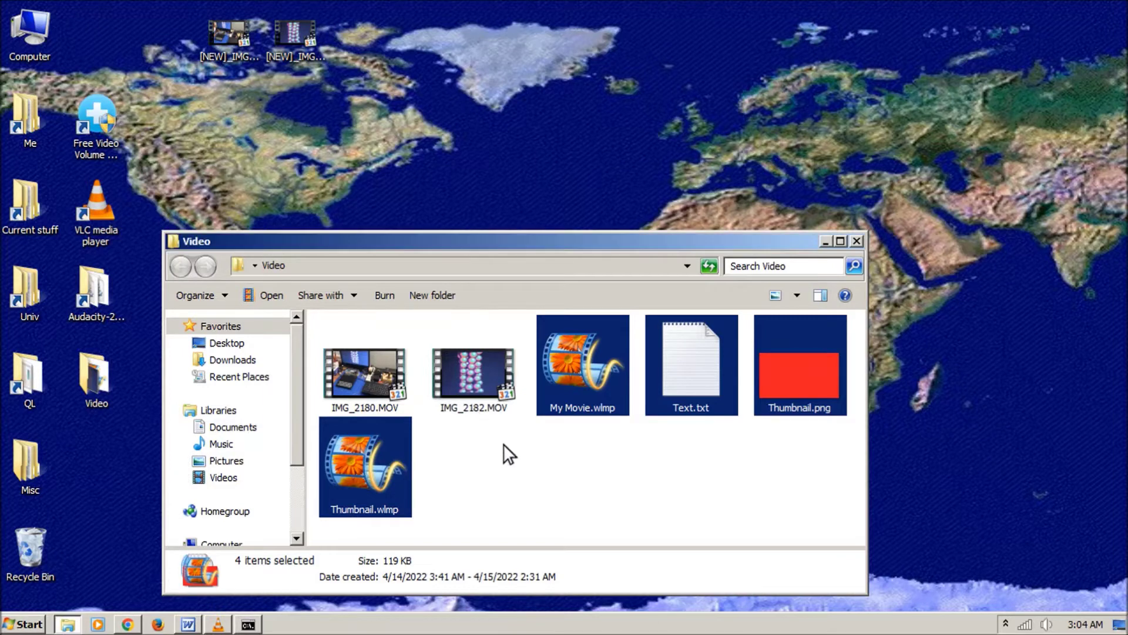
Step: Create a folder named Other inside the Video folder and move IMG_2180.MOV and IMG_2182.MOV into it
click(503, 443)
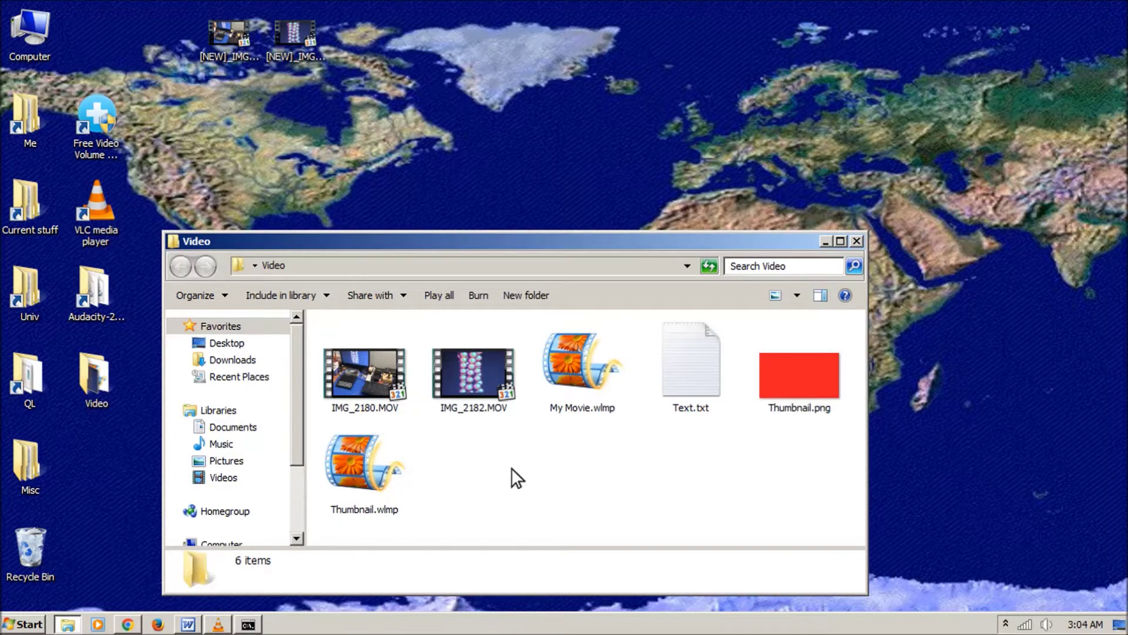
right_click(499, 455)
mouse_move(525, 422)
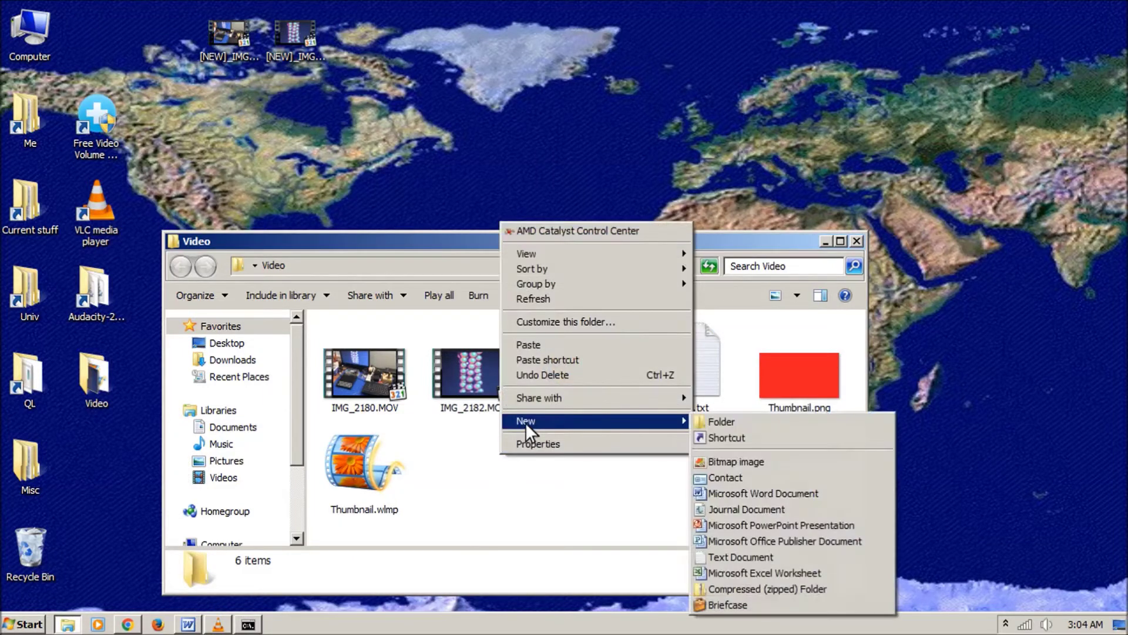
click(724, 421)
text(O)
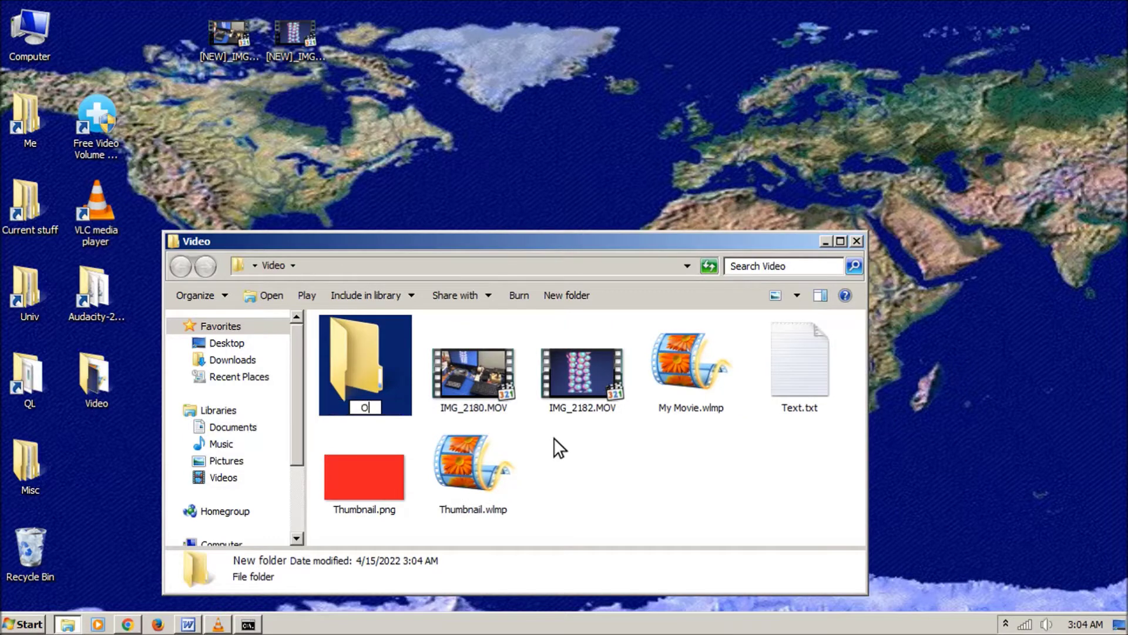
text(ther)
drag(485, 393, 368, 369)
drag(520, 376, 370, 374)
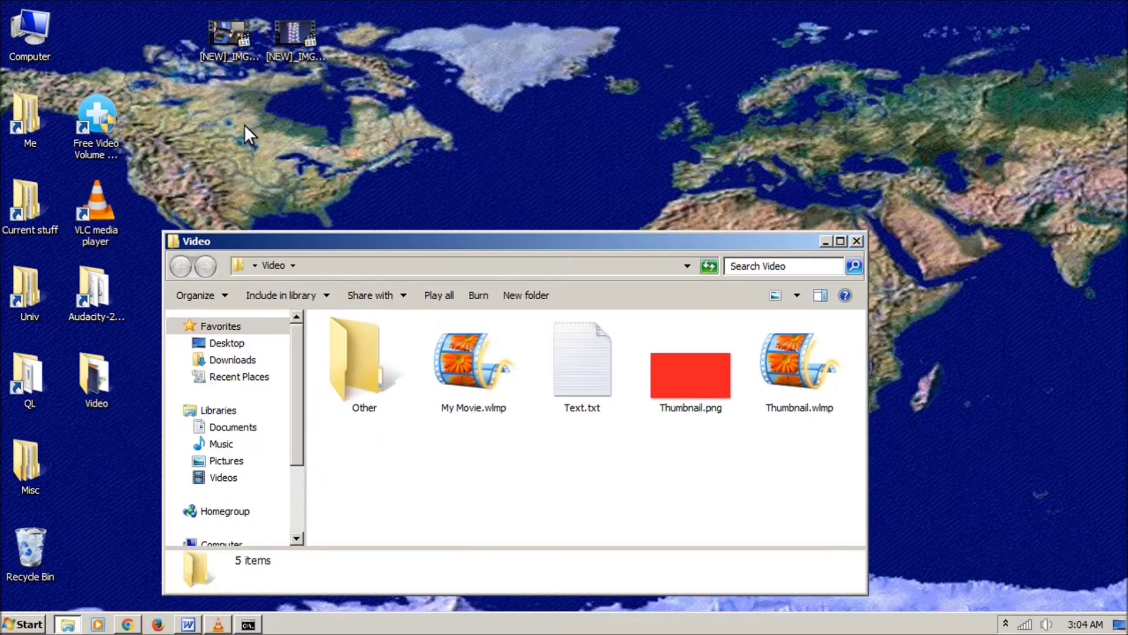
Step: Rename the boosted [NEW]_IMG_2180.MOV on the desktop as IMG_2180_db12.MOV
click(206, 59)
click(212, 67)
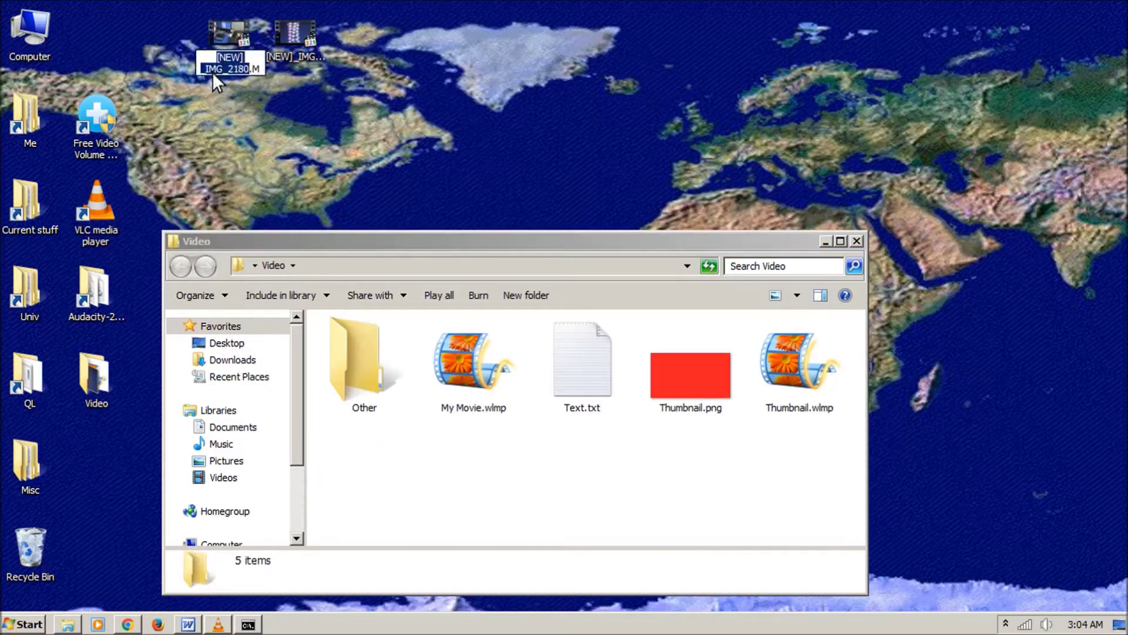
drag(204, 69, 195, 61)
key(Delete)
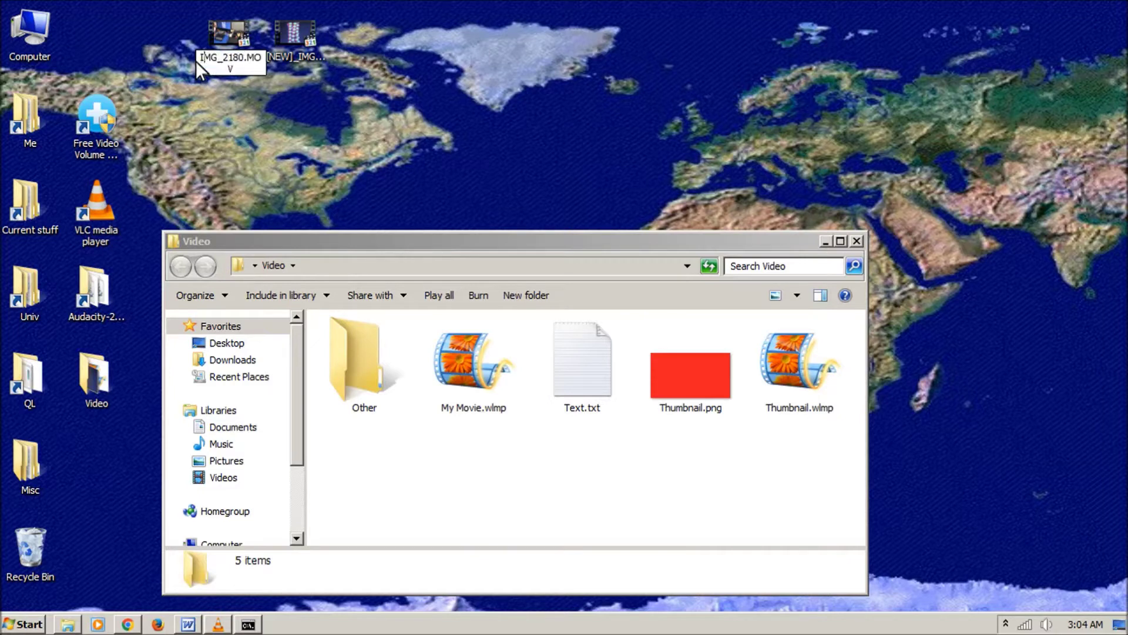
text(_db12)
Step: Rename the boosted [NEW]_IMG_2182.MOV on the desktop as IMG_2182_db12.MOV
click(294, 39)
click(284, 66)
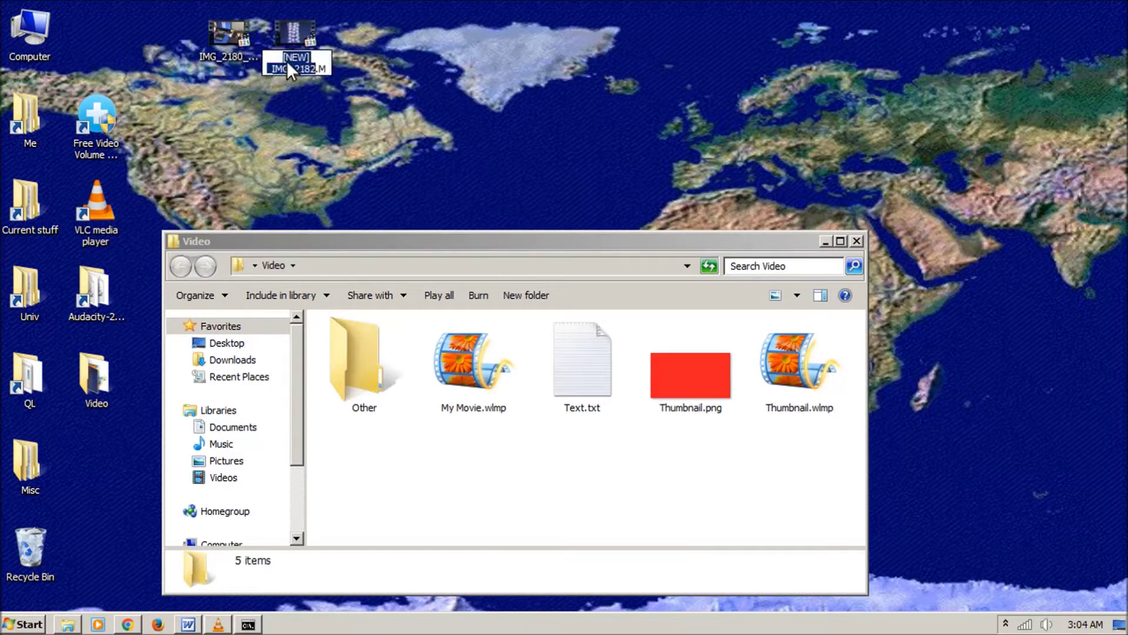
drag(272, 69, 255, 62)
key(BackSpace)
text(_db12)
key(Return)
Step: Line up the two renamed _db12 videos next to the Computer icon on the desktop
click(229, 35)
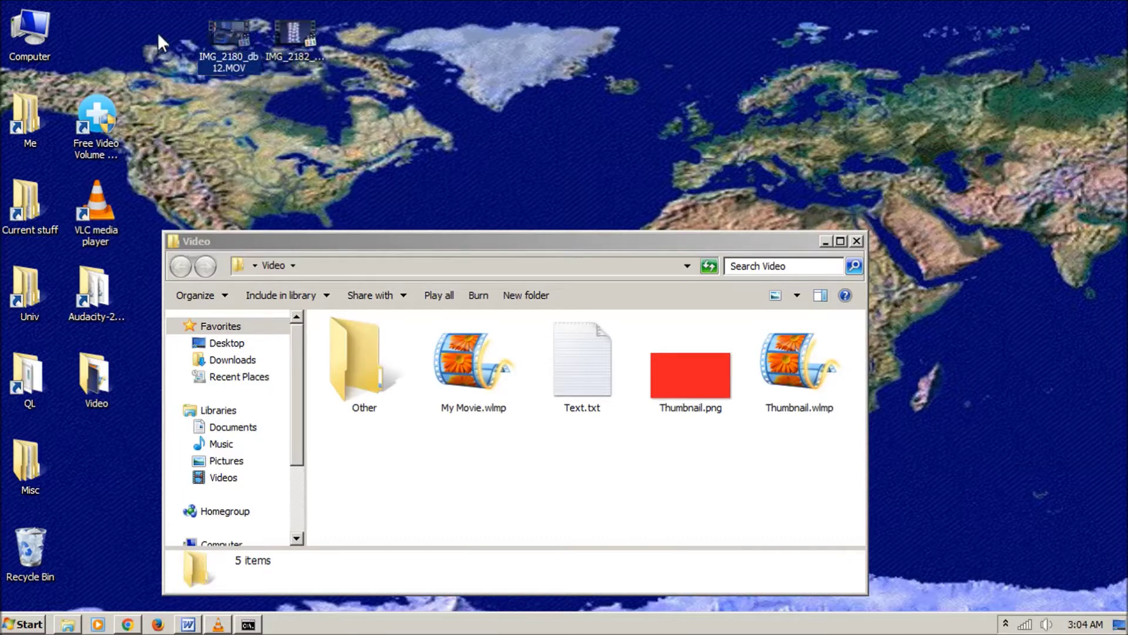
drag(116, 42, 109, 40)
drag(276, 35, 160, 79)
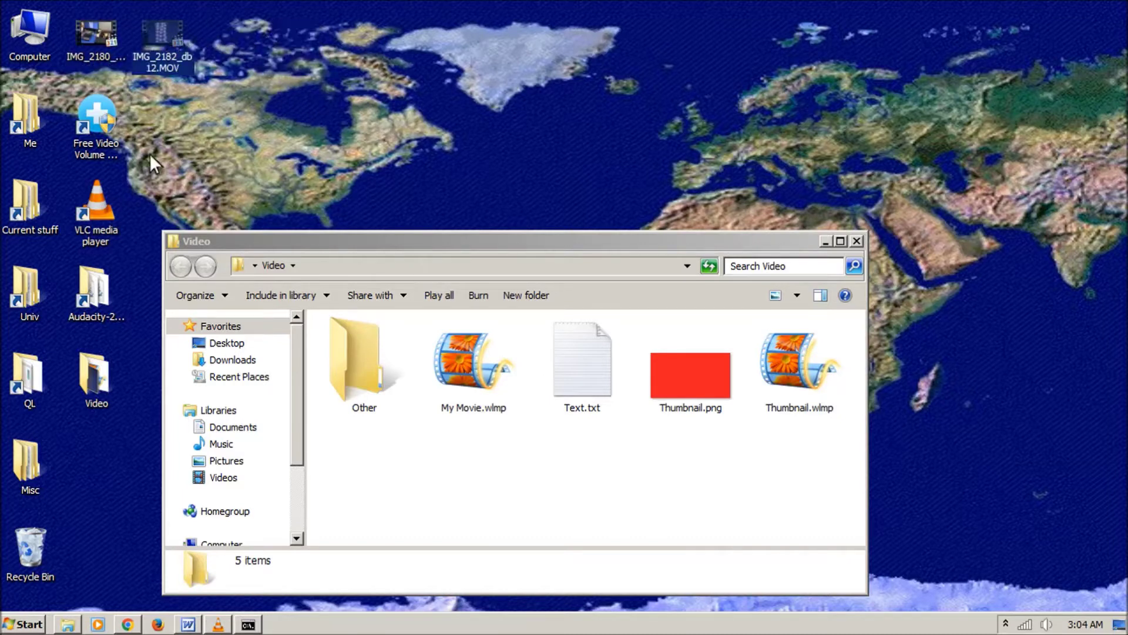
Step: Open the ffmpeg essentials build inside Audacity's Tools folder and move both _db12 videos into its bin folder
double_click(94, 296)
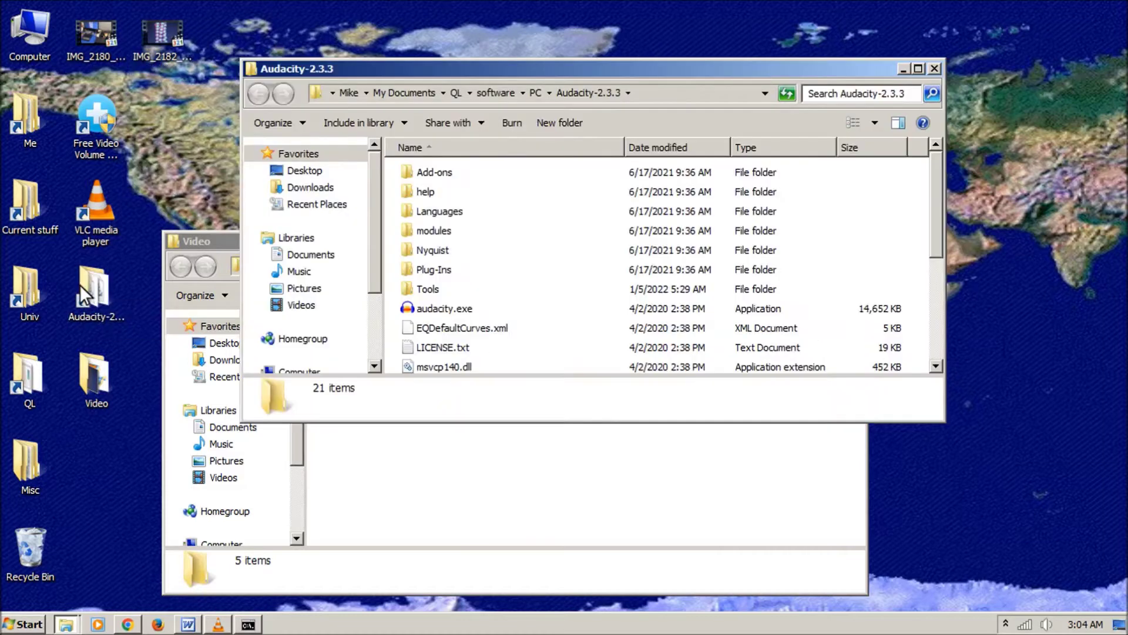
double_click(428, 289)
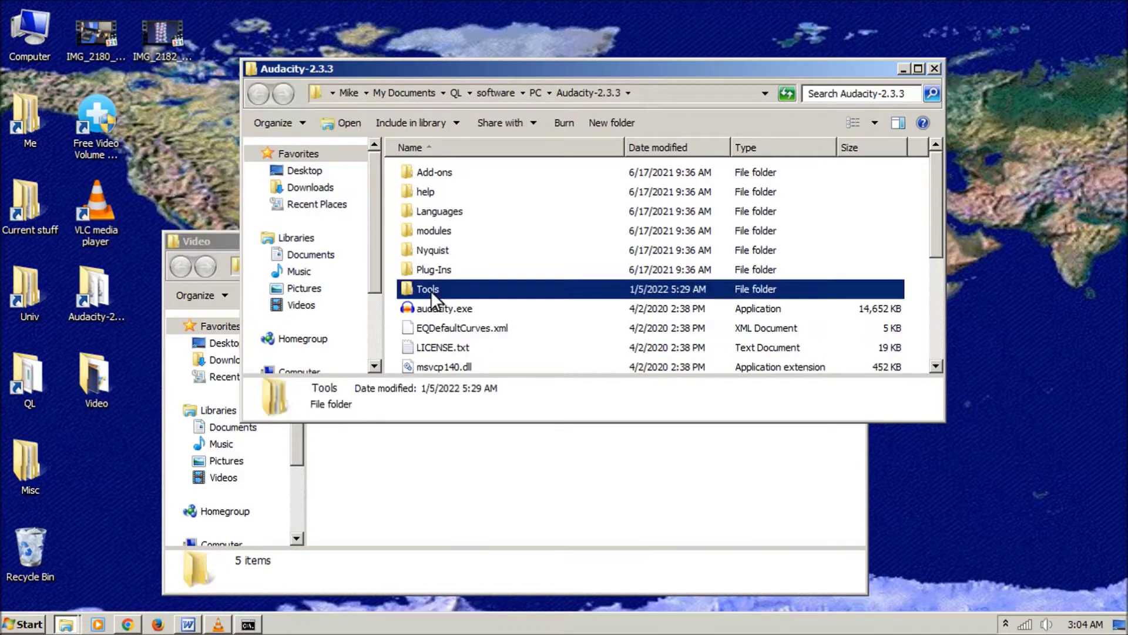
click(404, 173)
double_click(403, 172)
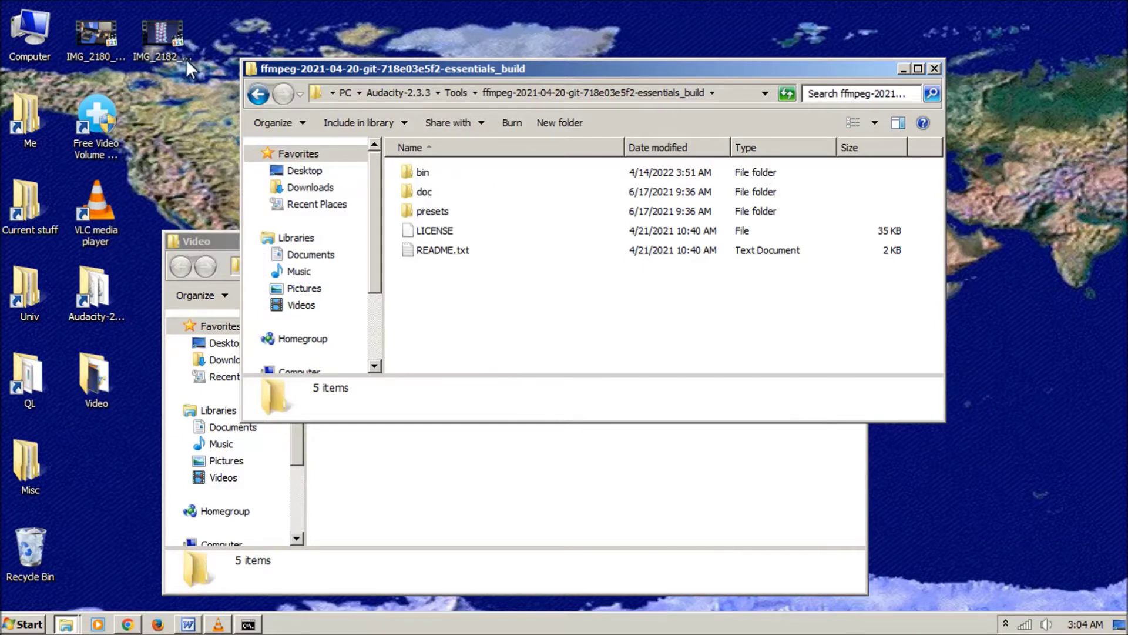
drag(163, 36, 410, 174)
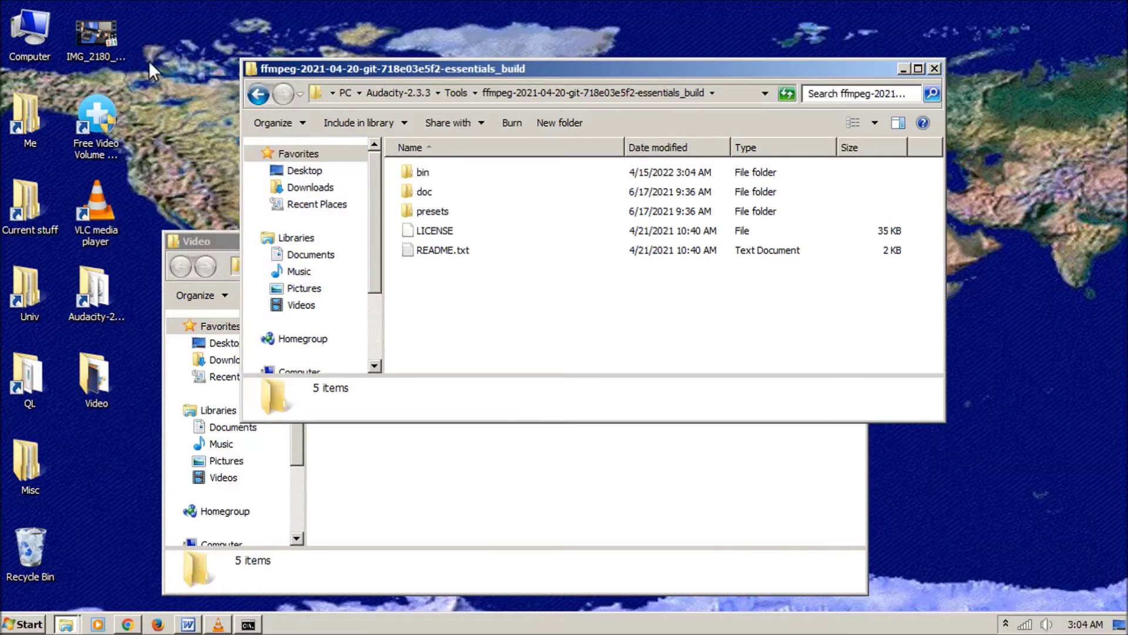
drag(98, 34, 407, 168)
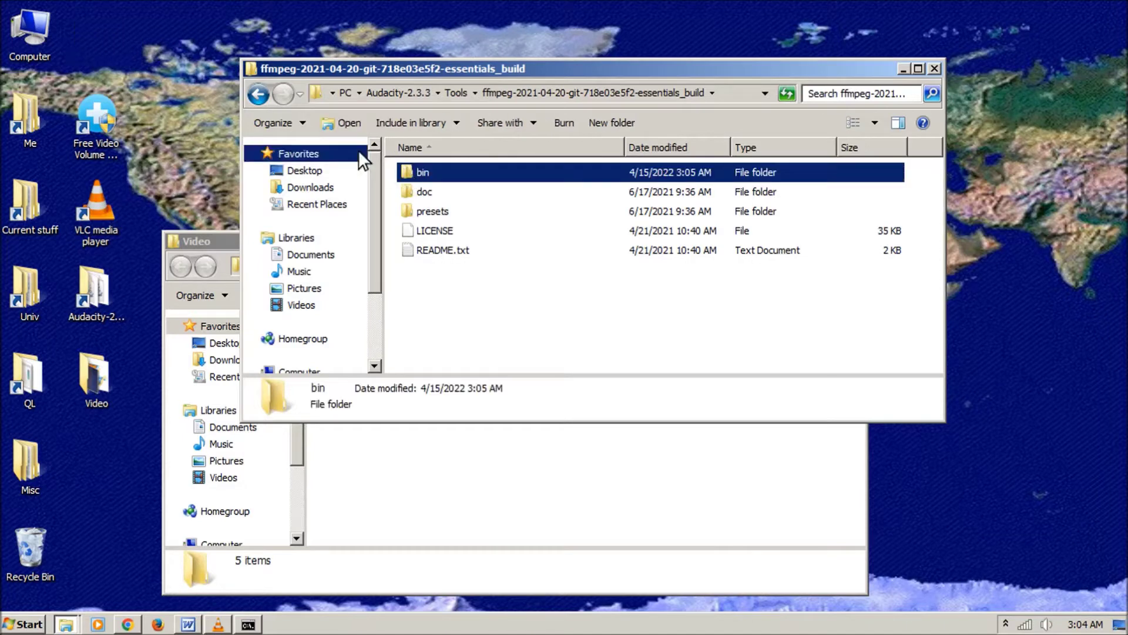
Step: Move the bin folder to the desktop, return to the Audacity-2.3.3 folder, and open bin in a separate window clear of it
drag(101, 47, 101, 47)
click(253, 101)
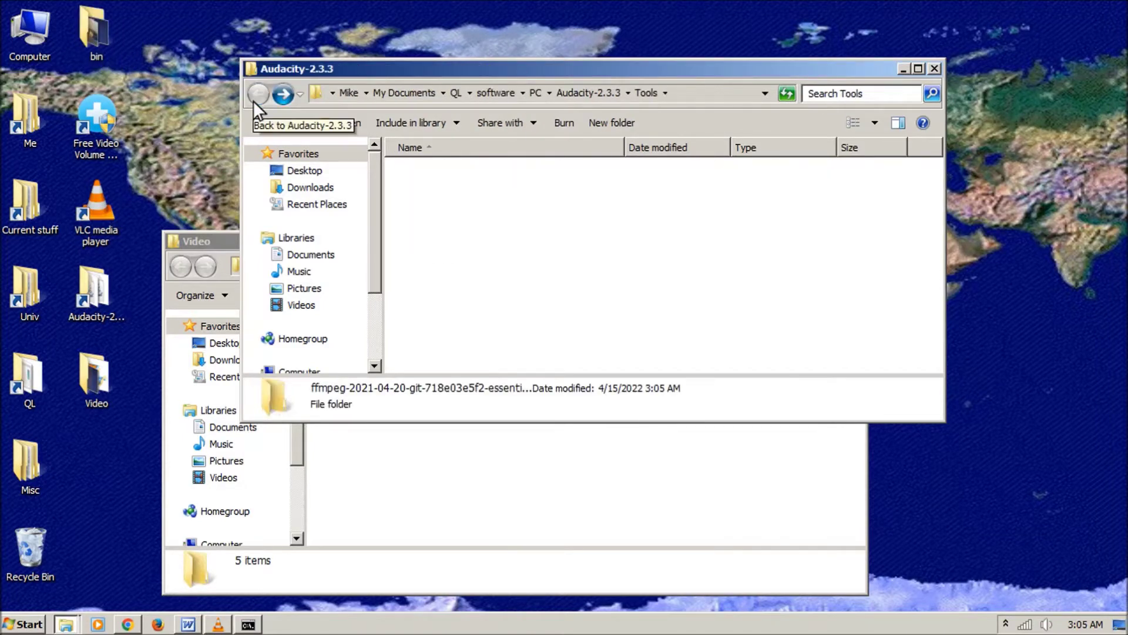
click(253, 100)
double_click(79, 32)
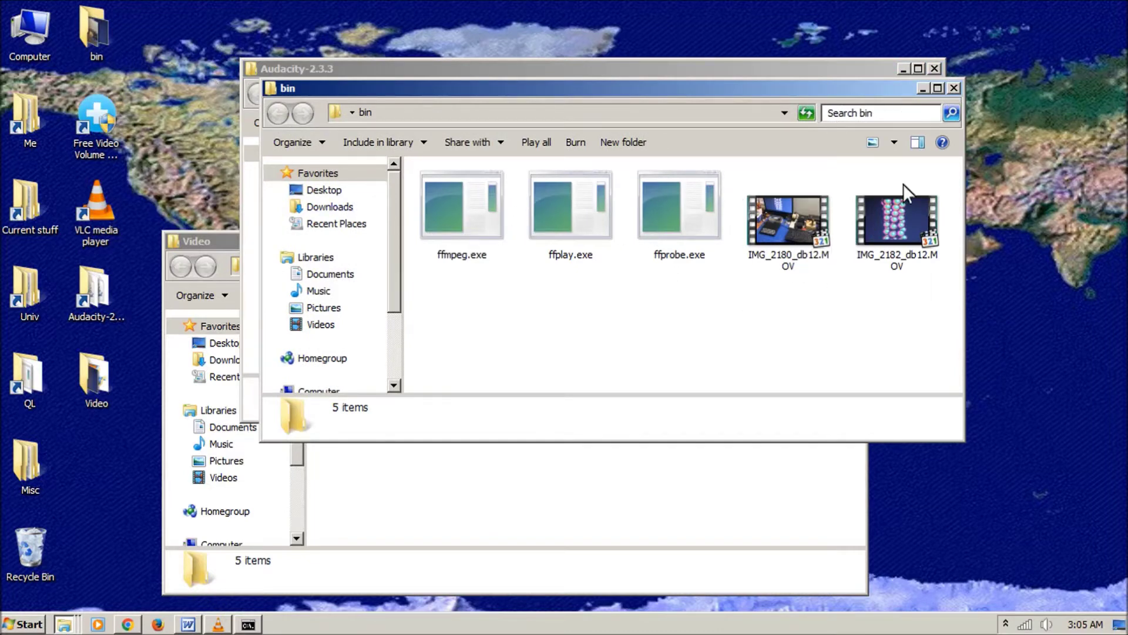
drag(822, 84, 975, 253)
Step: Launch audacity.exe from the Audacity-2.3.3 folder and bring the bin folder window in front of it
click(662, 69)
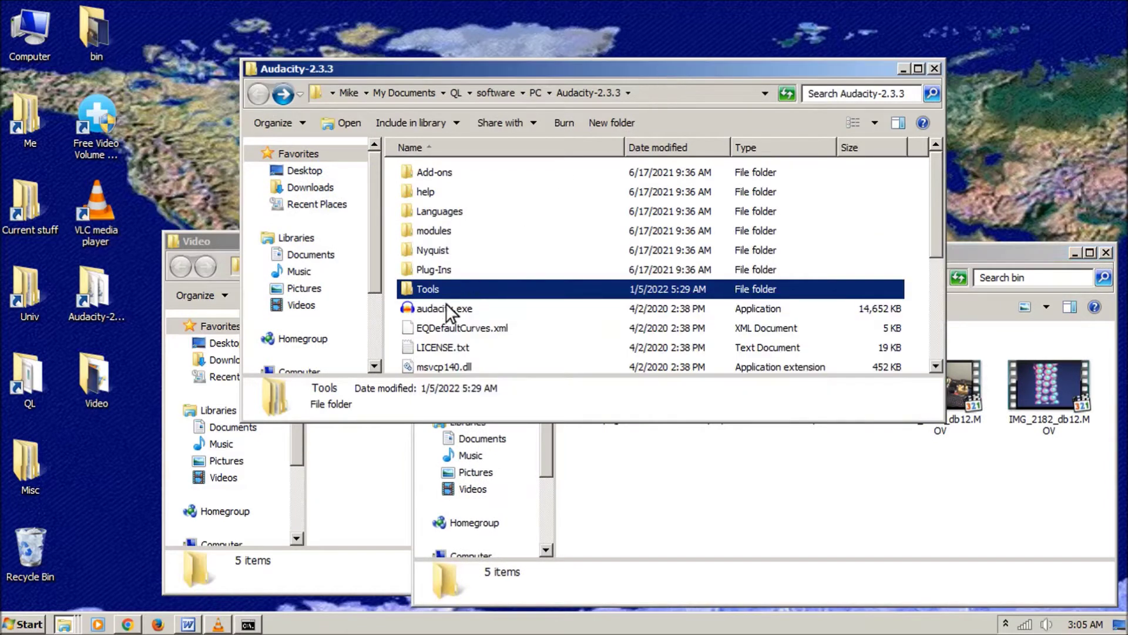
double_click(416, 310)
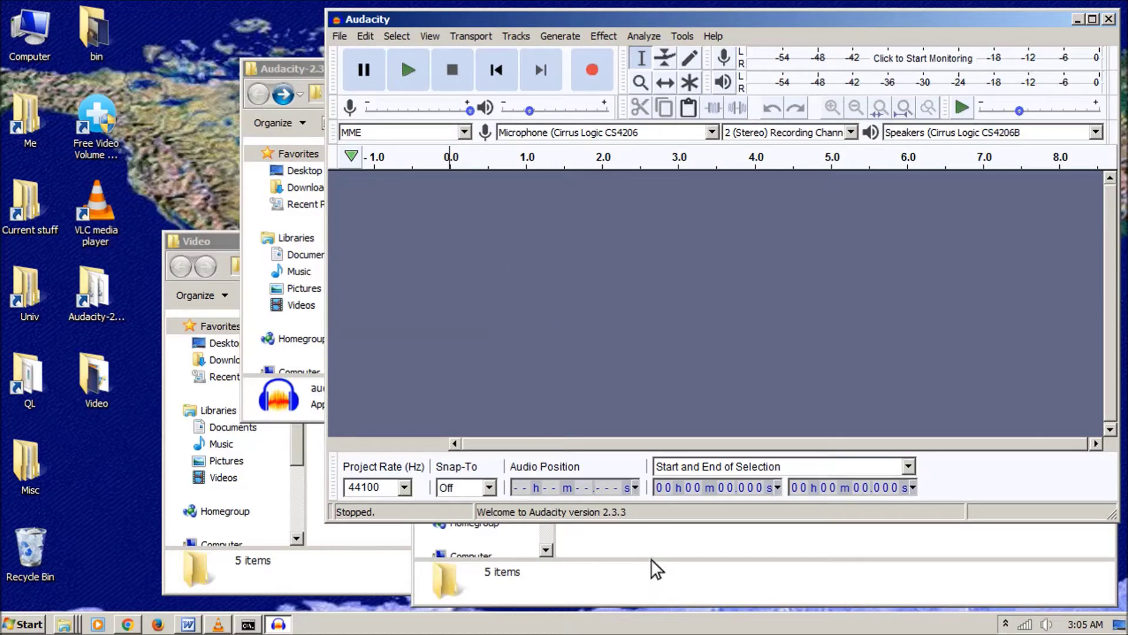
click(651, 559)
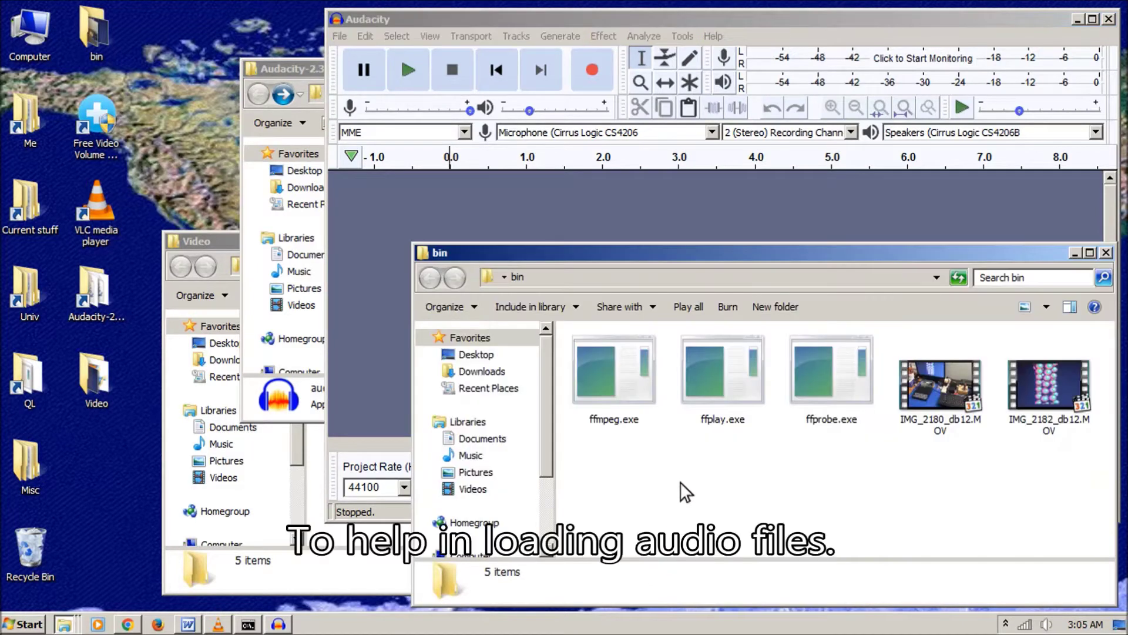
Step: Import the audio of IMG_2180_db12 from the desktop's bin folder into the empty Audacity project
click(347, 40)
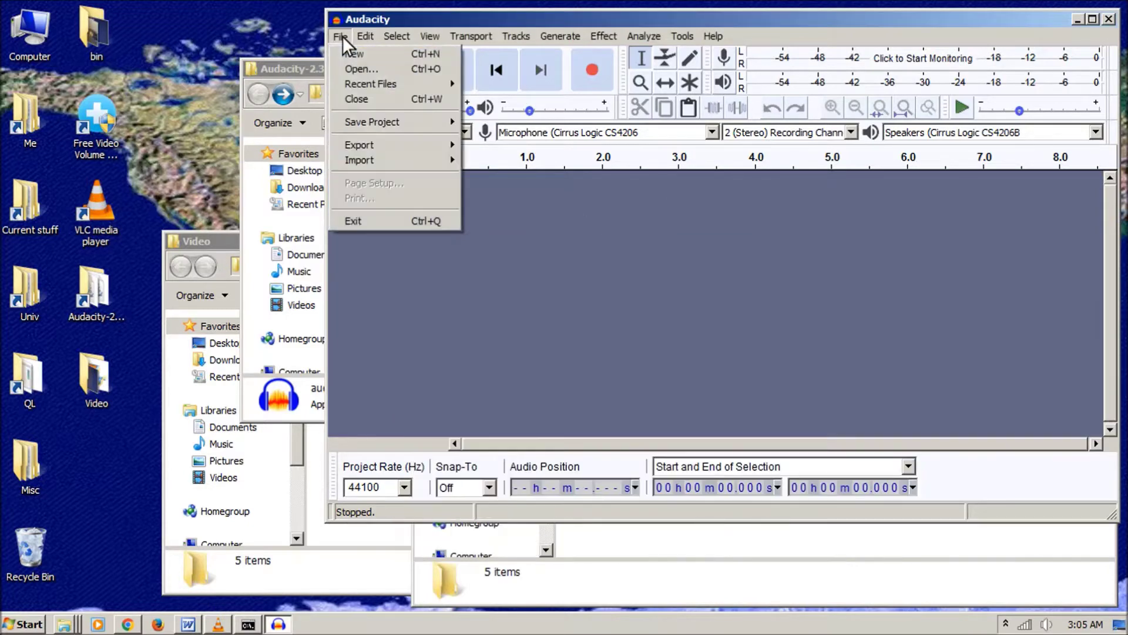
click(767, 540)
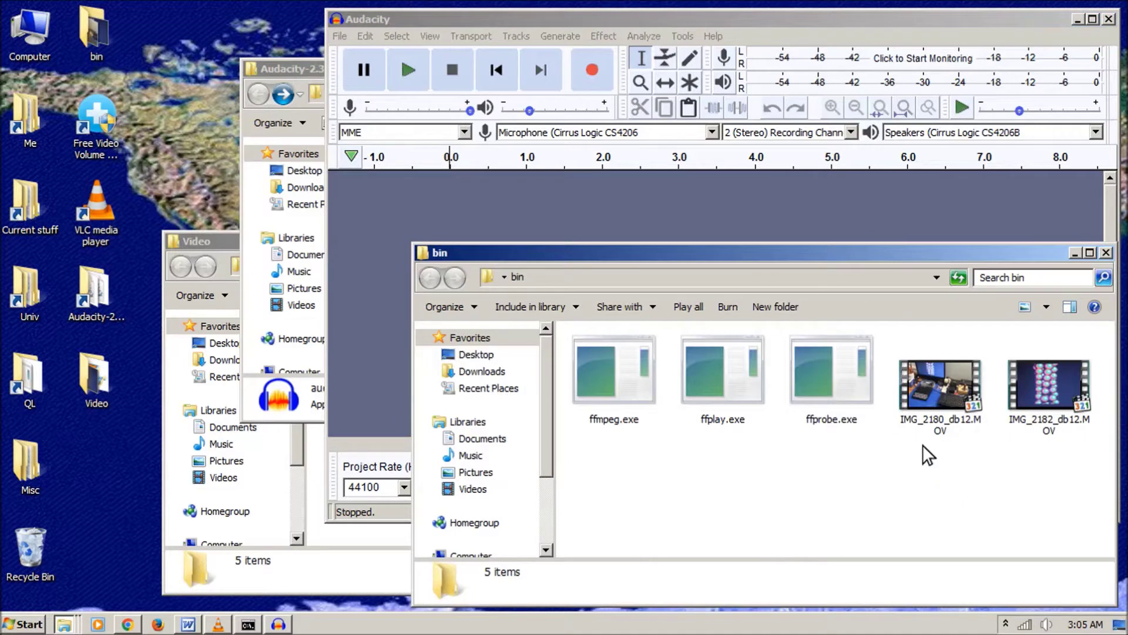
click(410, 20)
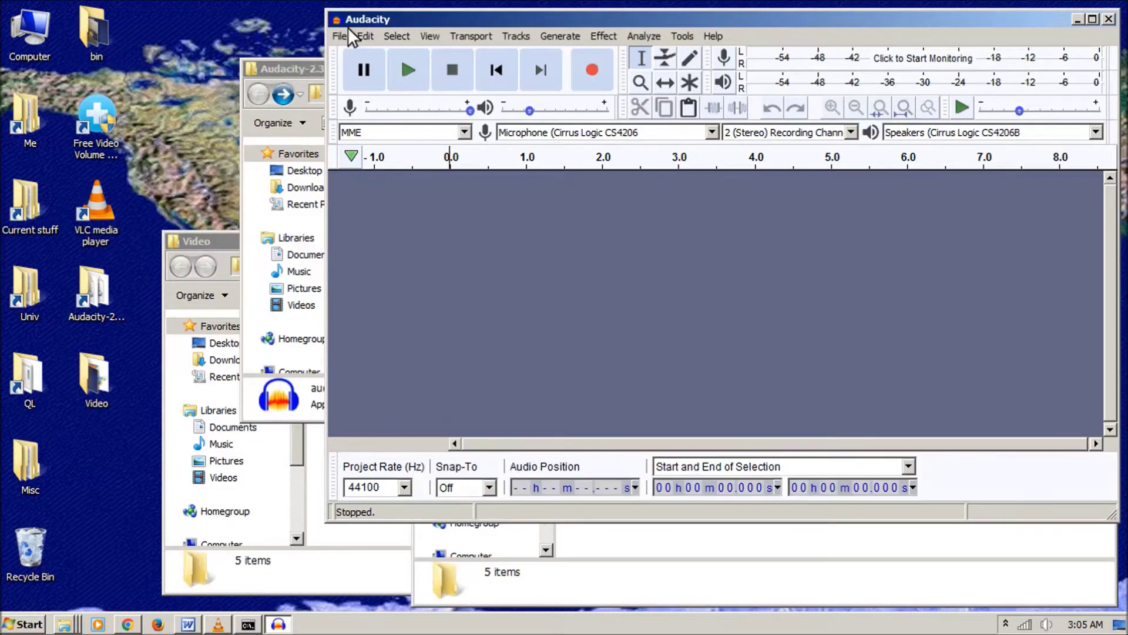
click(340, 36)
mouse_move(351, 149)
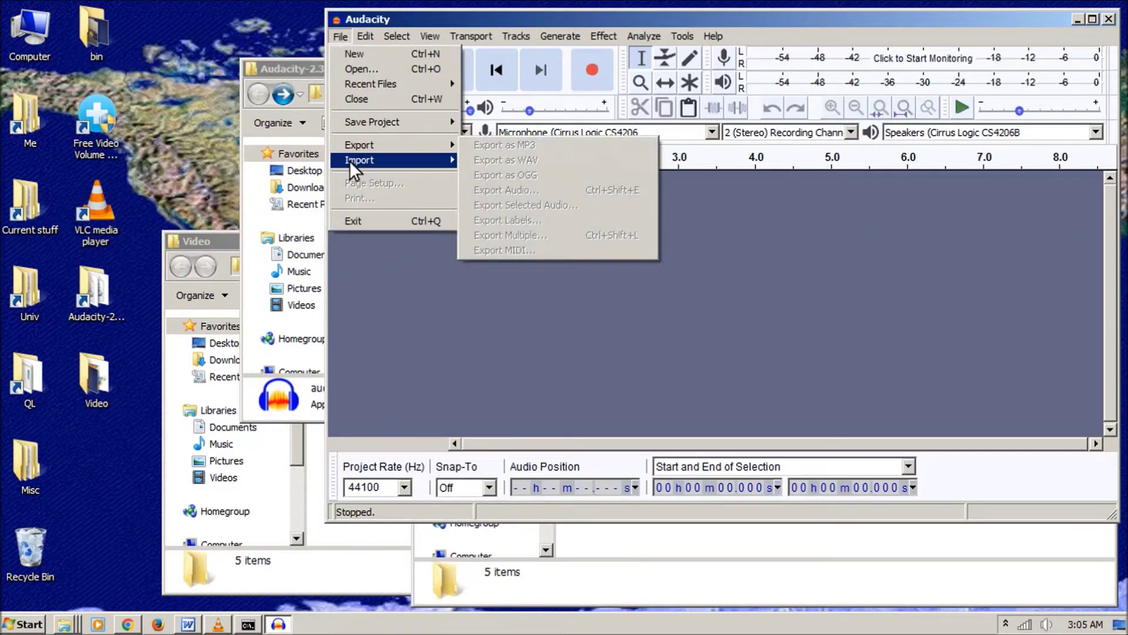
click(505, 160)
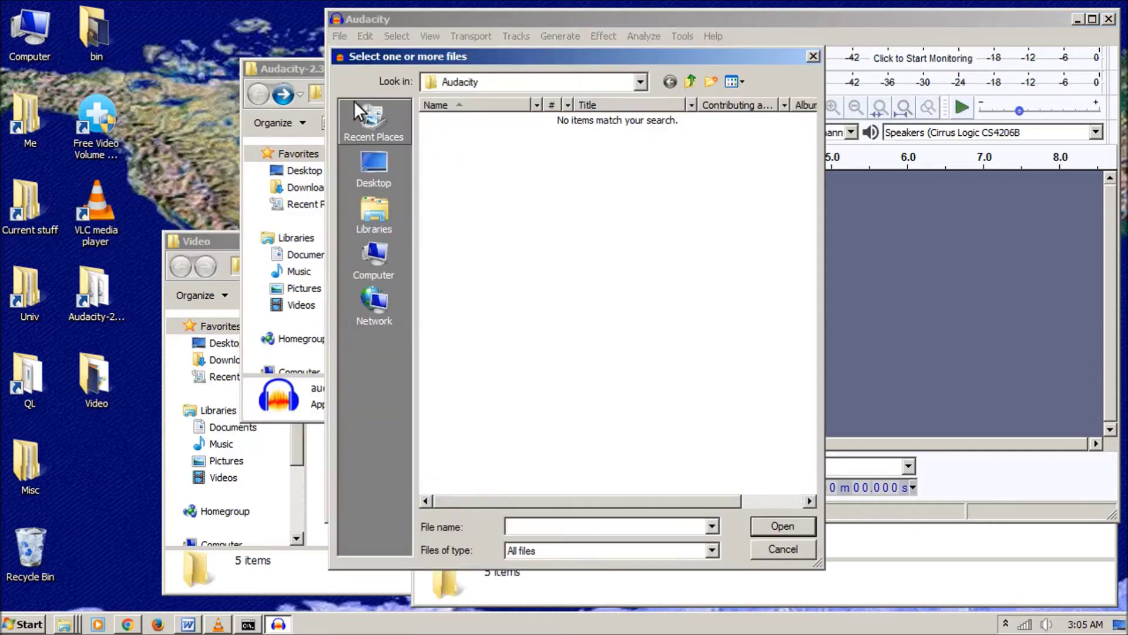
click(372, 170)
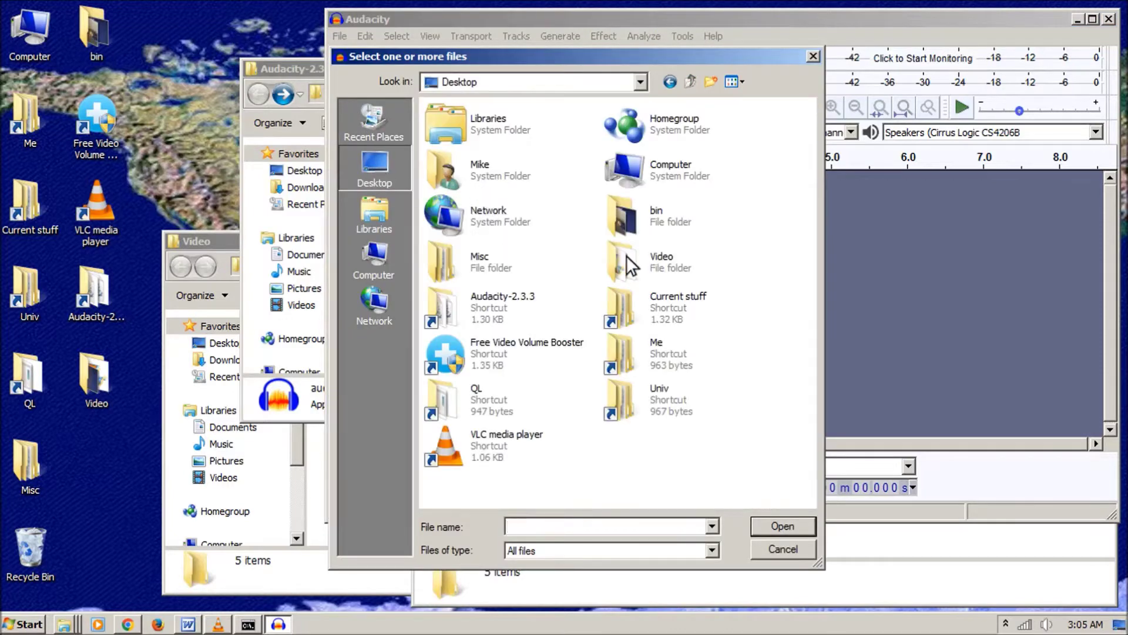
double_click(630, 217)
double_click(737, 166)
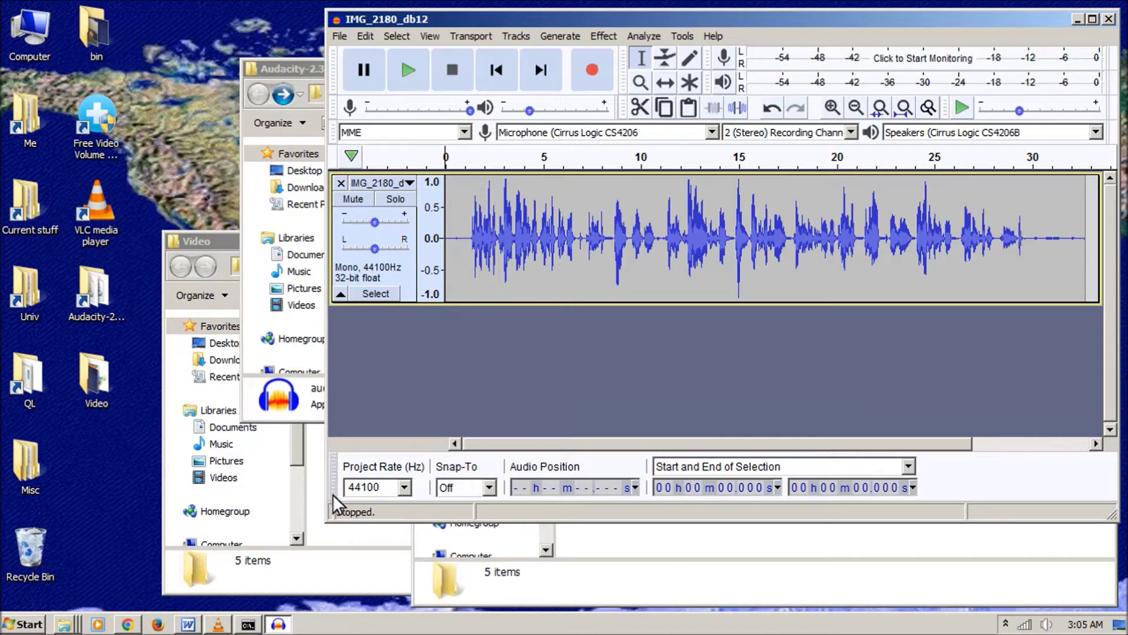
Step: Open the Other folder inside Video and move IMG_2180.MOV from it into the desktop's bin folder
click(337, 534)
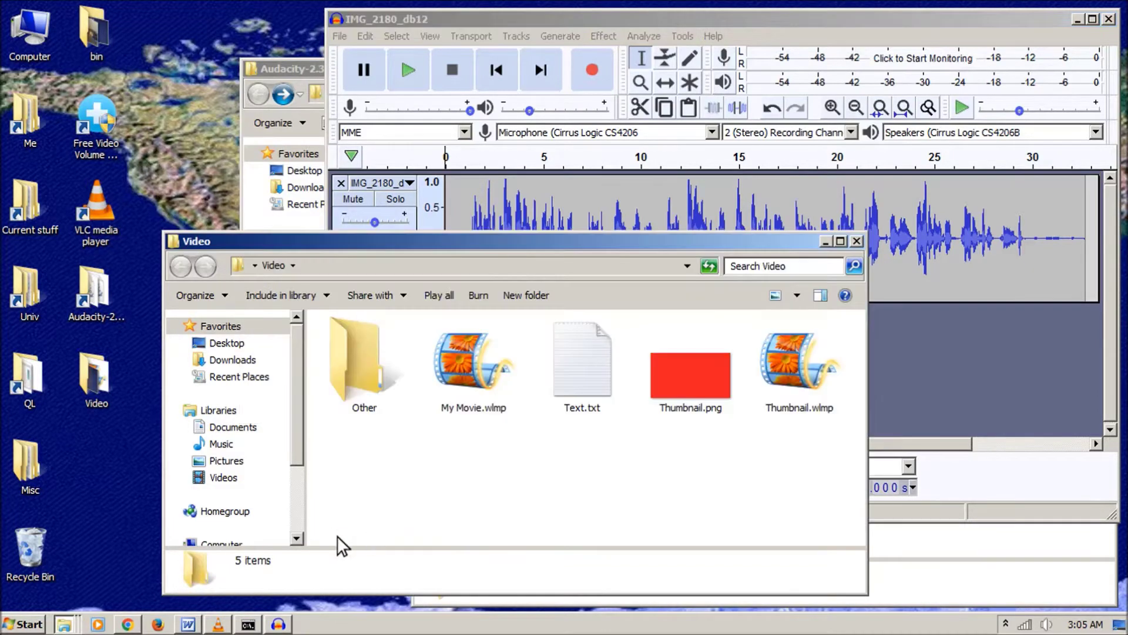
double_click(349, 368)
click(364, 342)
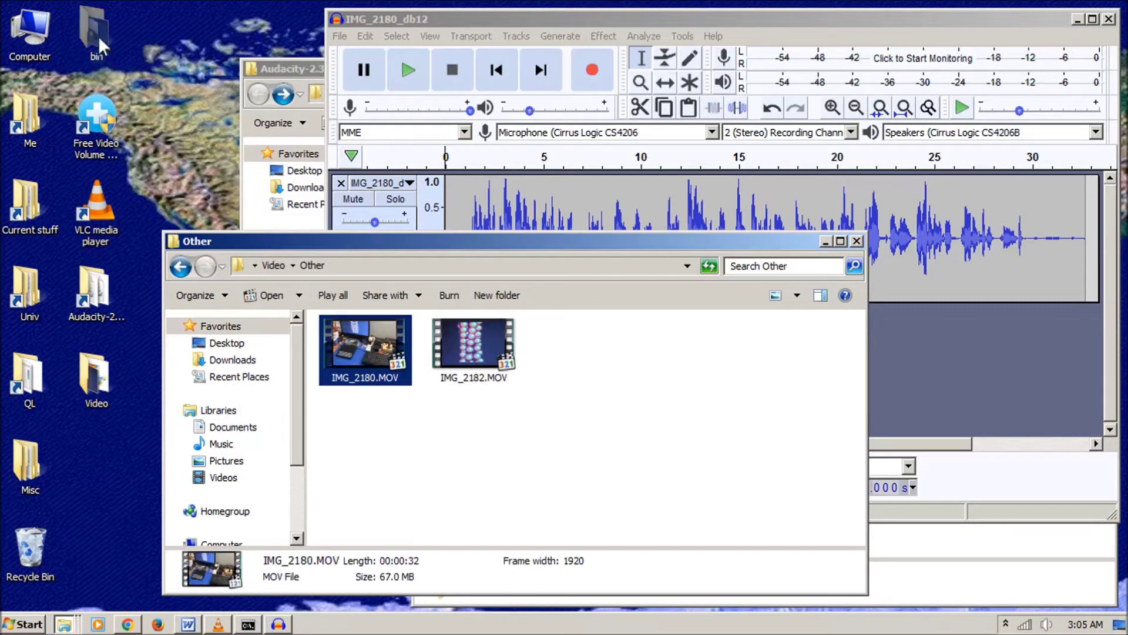
drag(98, 37, 97, 37)
Step: Import the audio of IMG_2180.MOV from bin as a second track below IMG_2180_db12 in Audacity
click(568, 22)
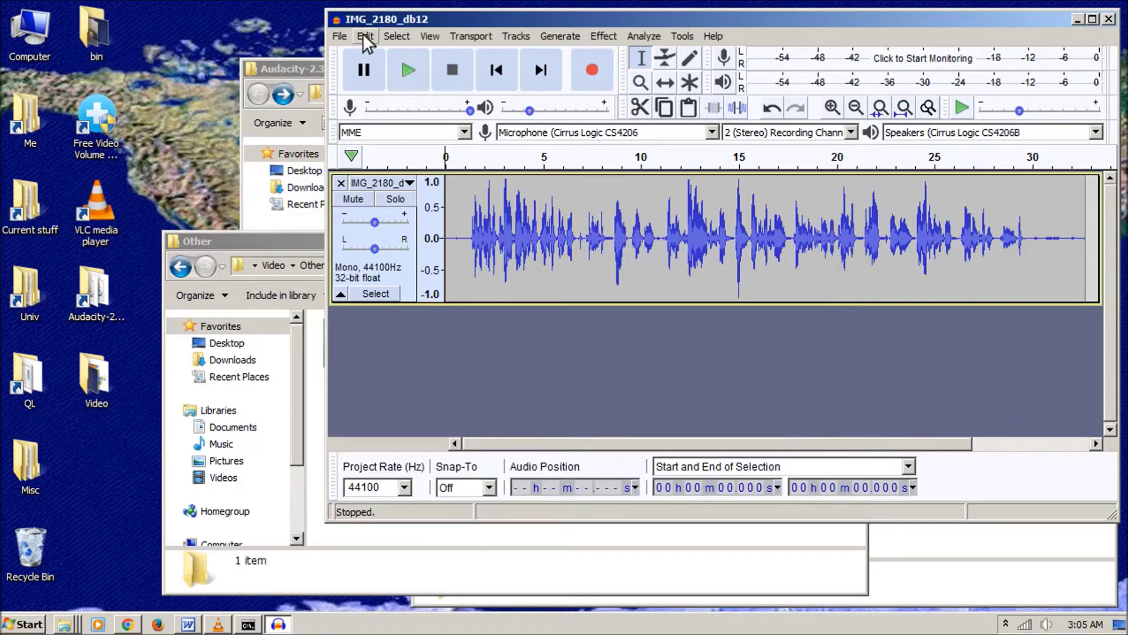
click(337, 36)
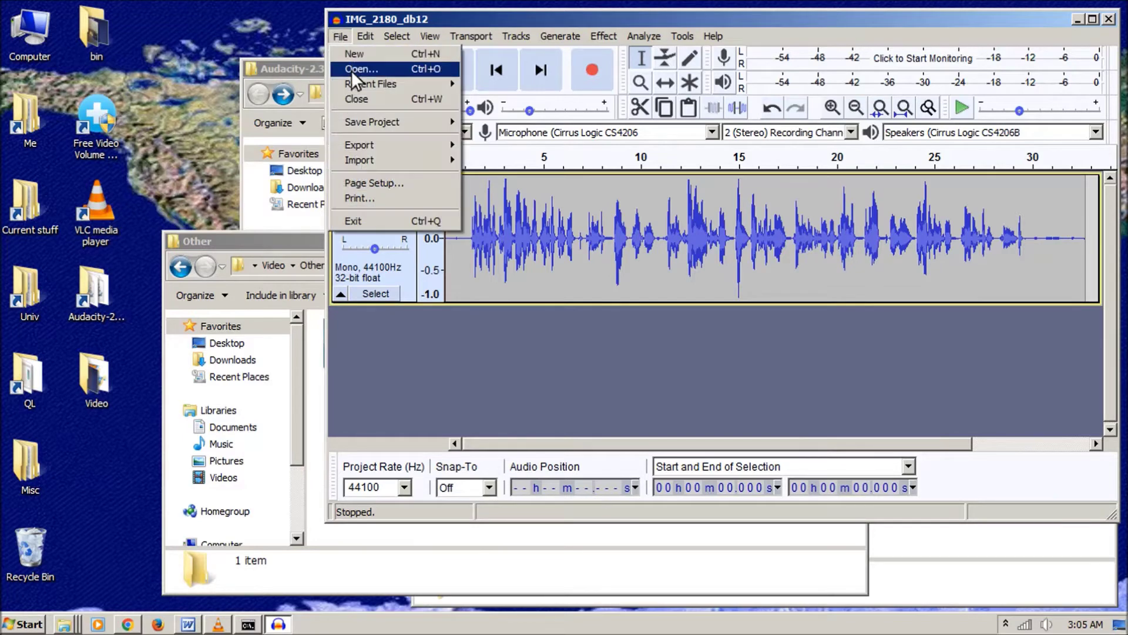
mouse_move(363, 166)
click(474, 164)
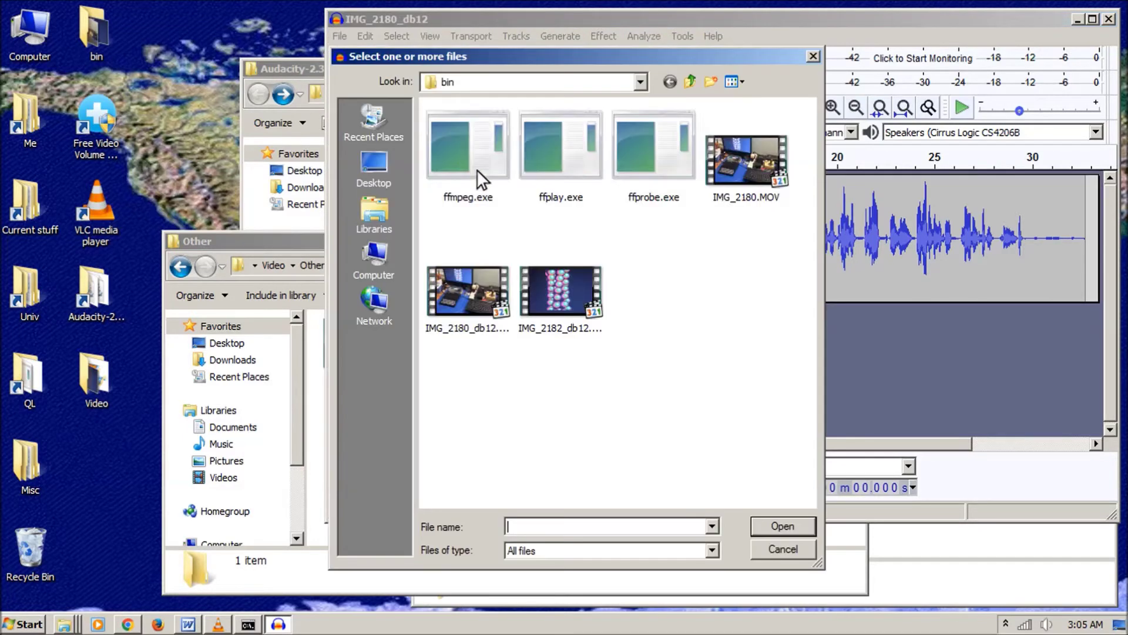
double_click(743, 170)
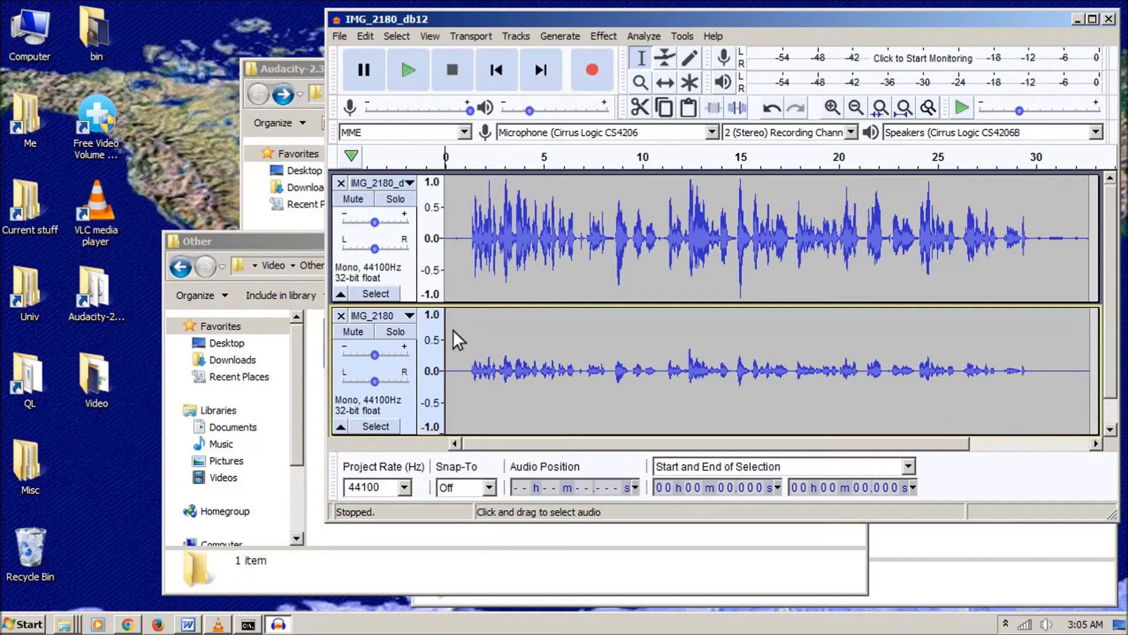
Step: Select the whole IMG_2180 track and amplify it by 12 dB
double_click(455, 329)
click(603, 36)
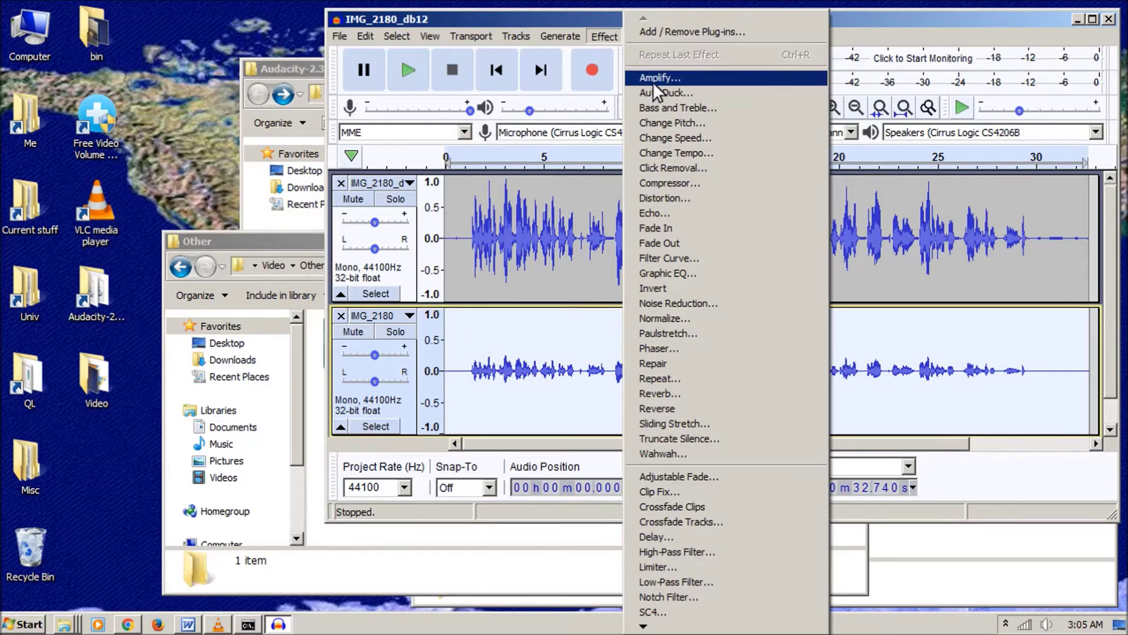
click(655, 80)
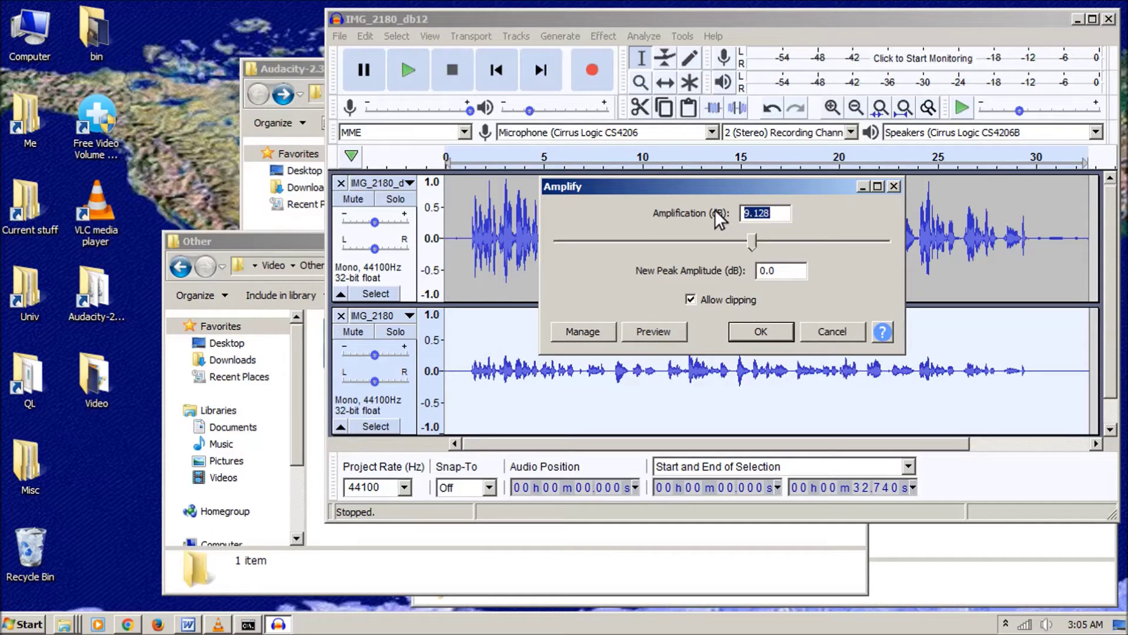
text(12)
click(760, 328)
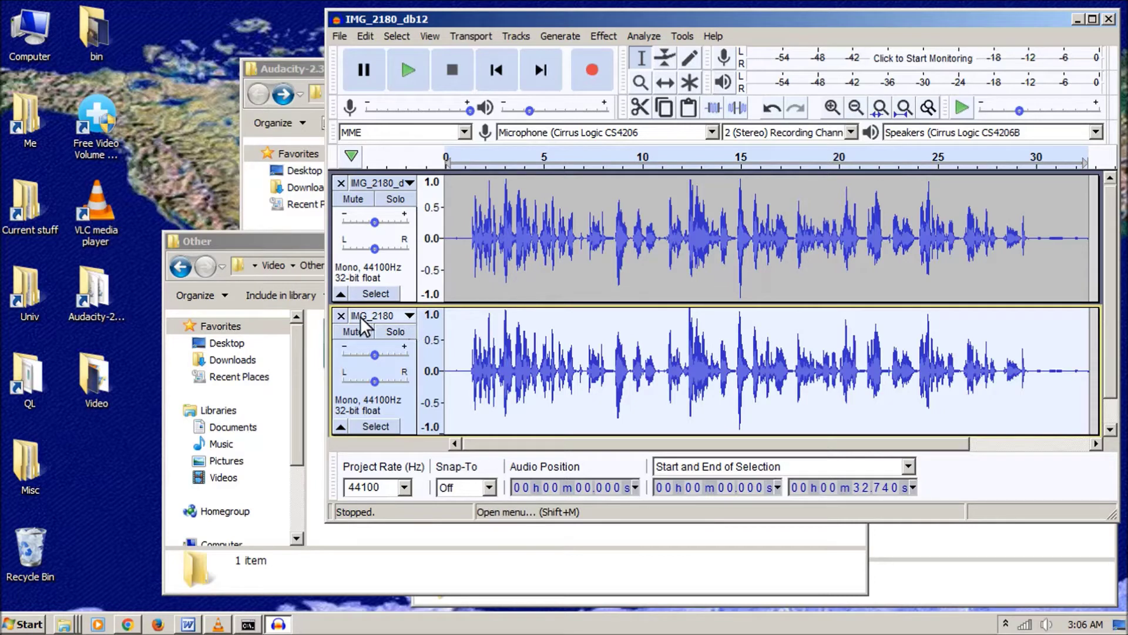
Step: Remove the IMG_2180 track and move IMG_2180.MOV from bin back to the Other folder, returning that window to Video
click(341, 316)
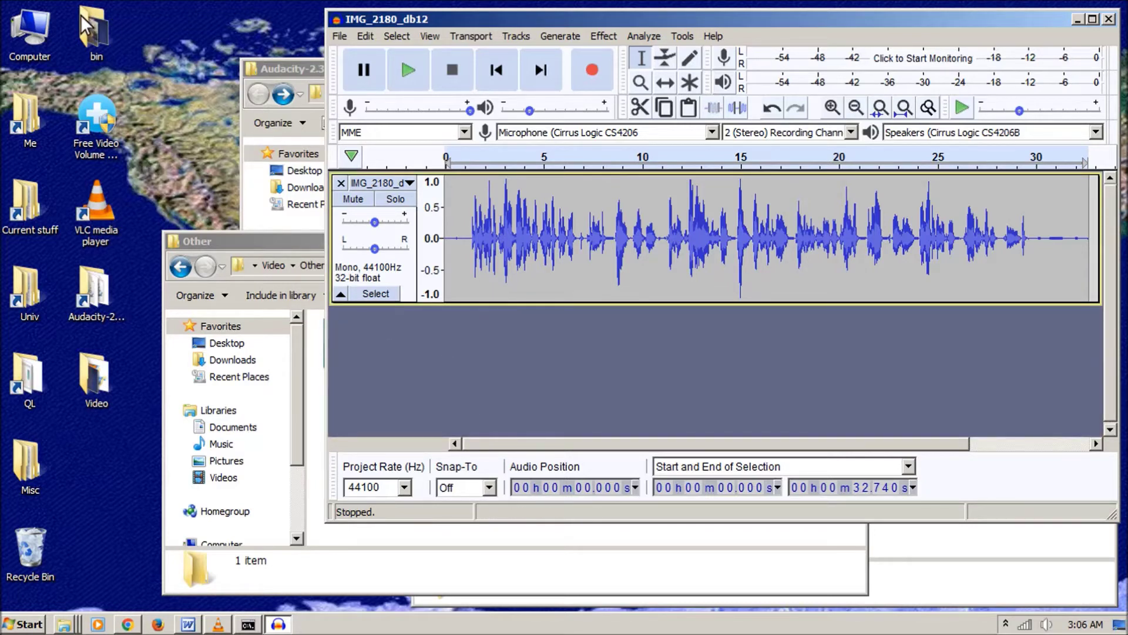
double_click(105, 33)
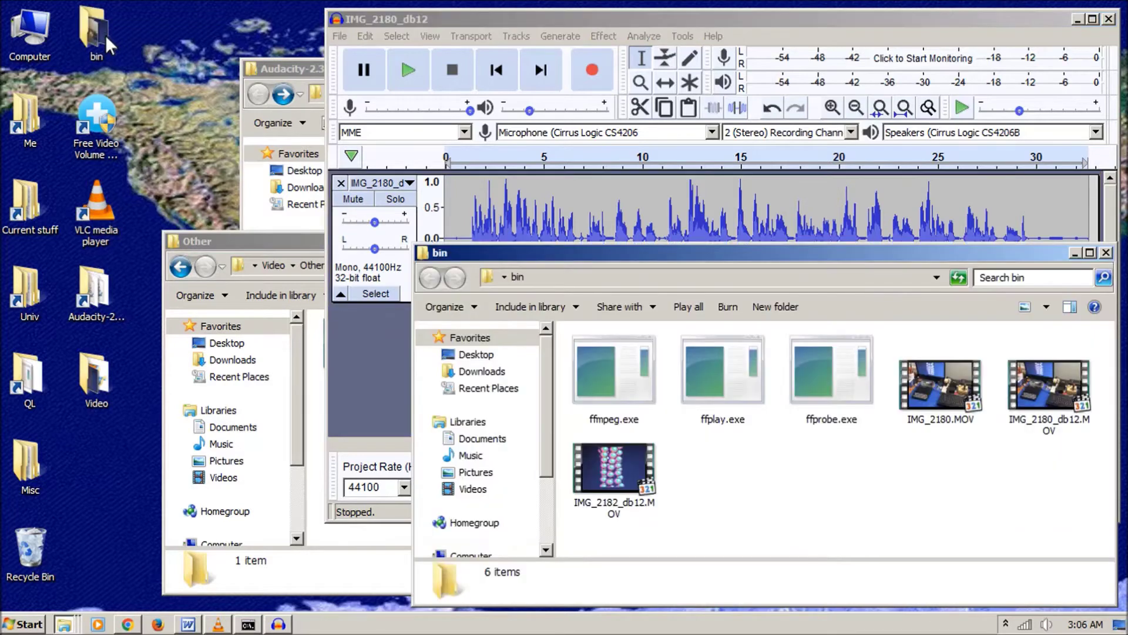
click(276, 249)
drag(911, 376, 529, 342)
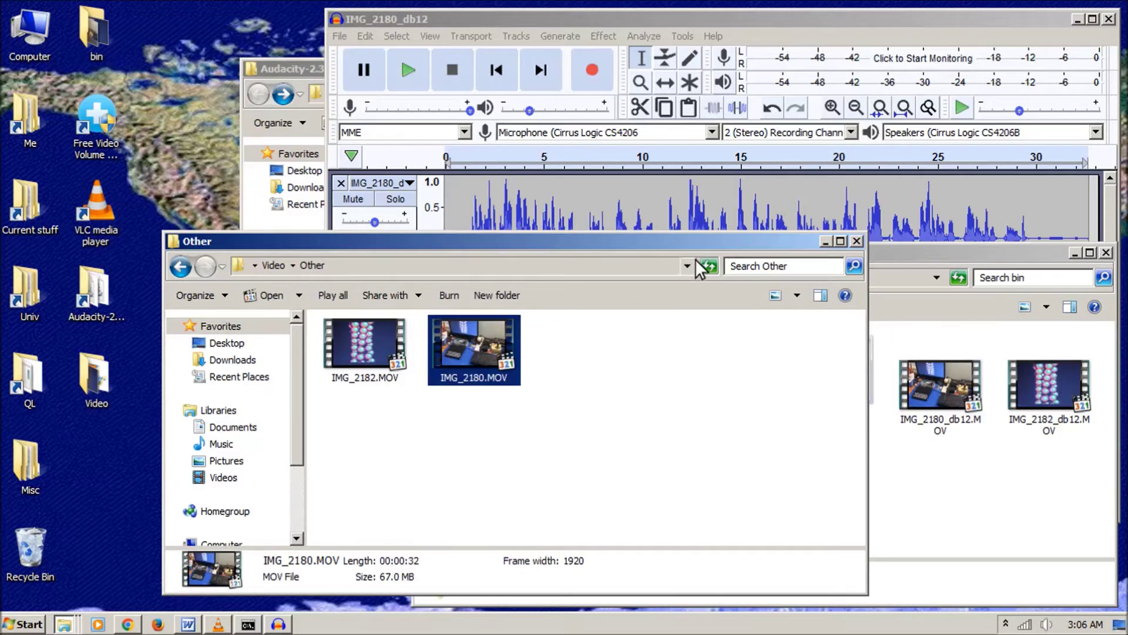
click(180, 266)
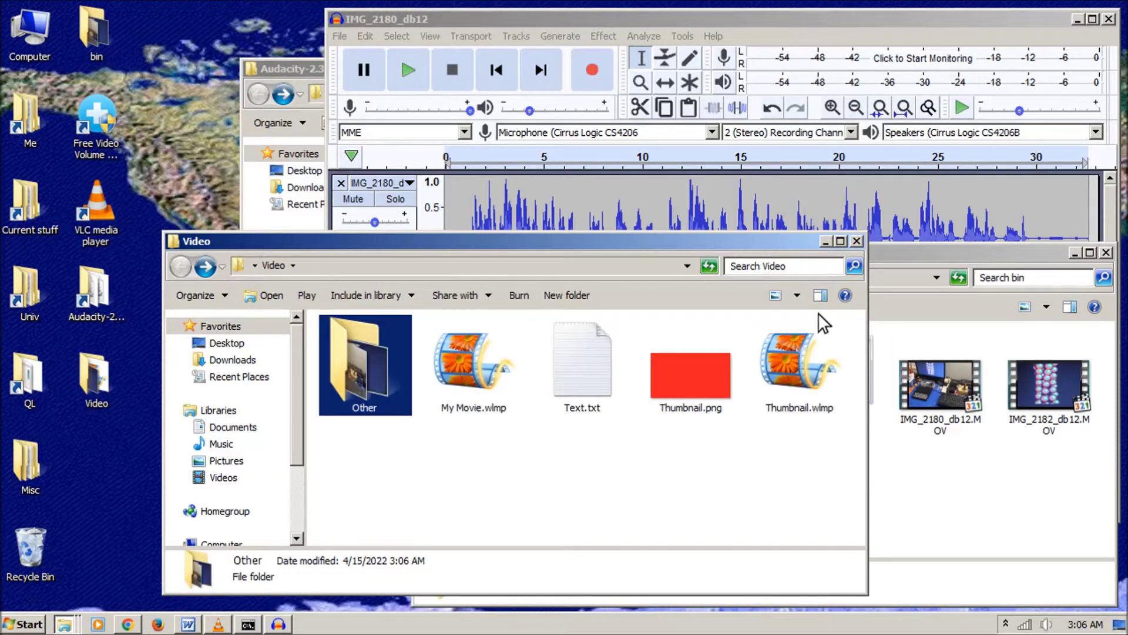
Step: Set the system speaker volume to 30
click(723, 14)
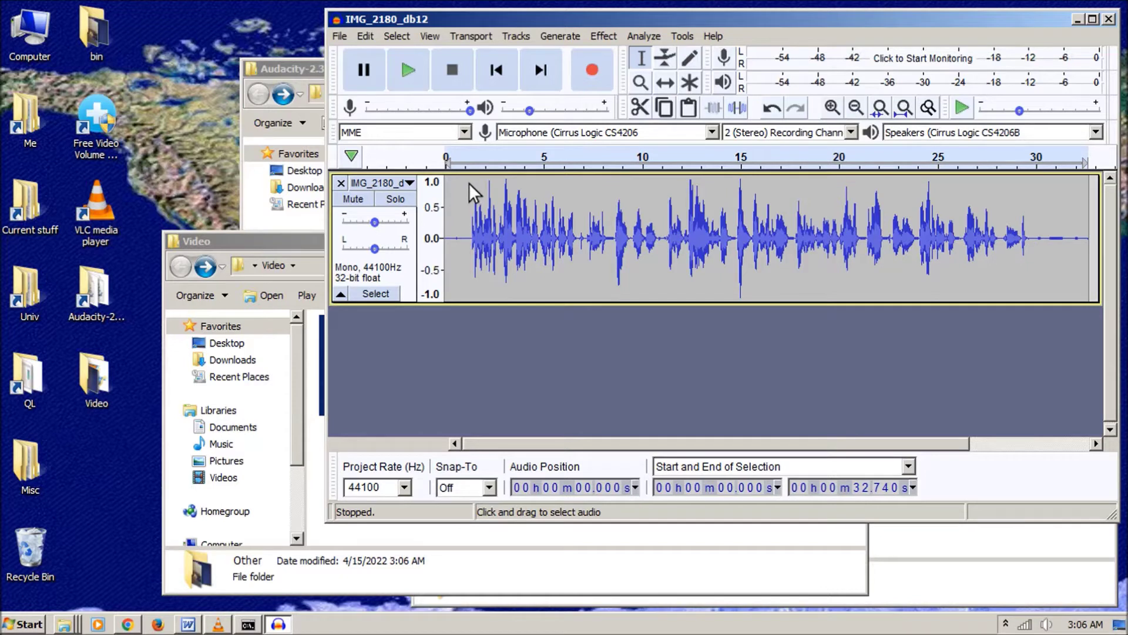
click(1046, 624)
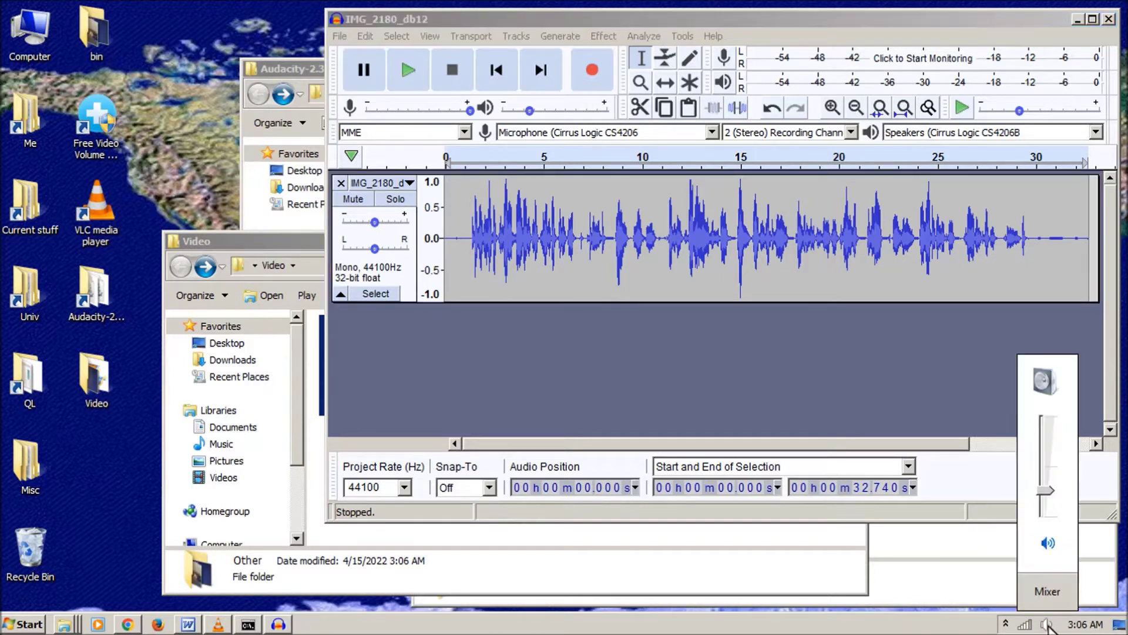
click(1048, 626)
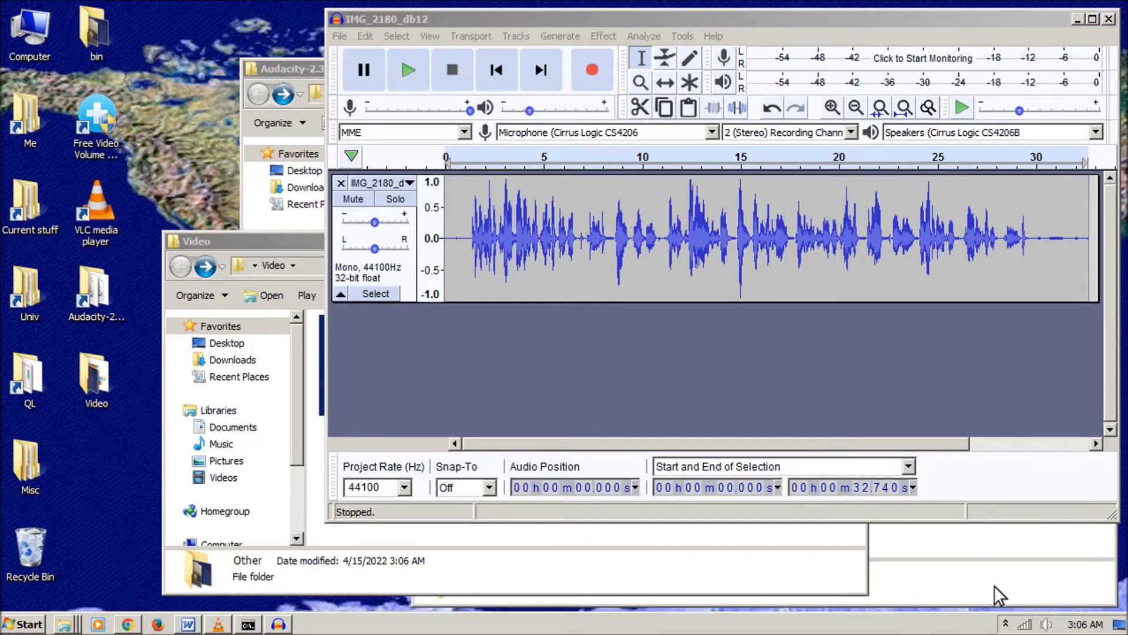
click(1047, 625)
drag(1040, 495, 1040, 489)
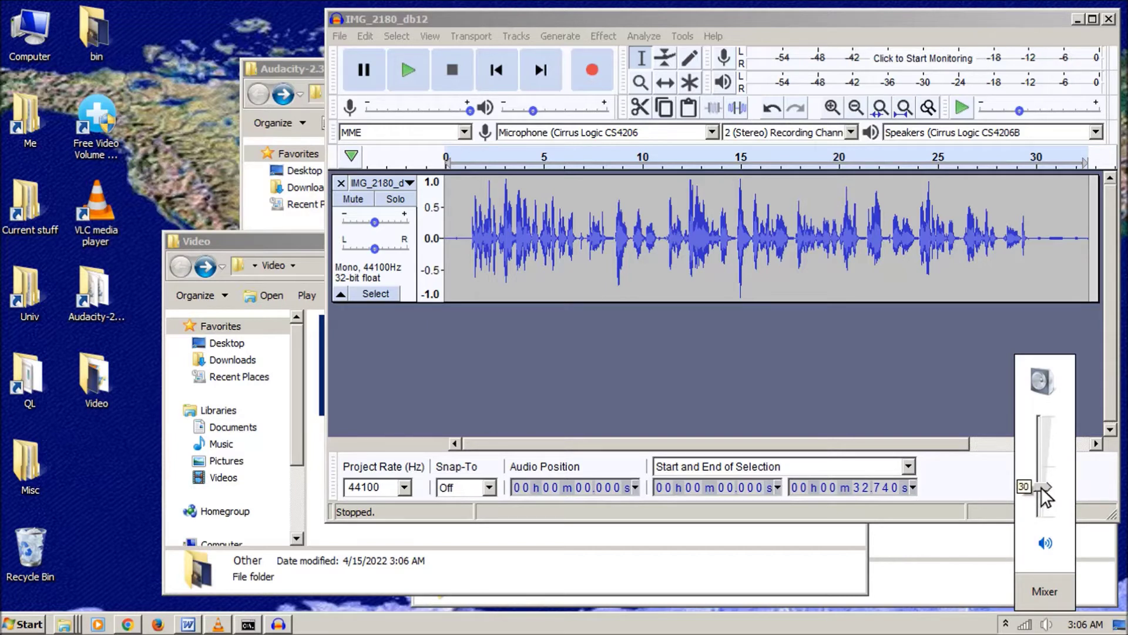
Step: Select about the first 1.3 seconds of the IMG_2180_db12 track, before the speech begins, and play it
click(604, 13)
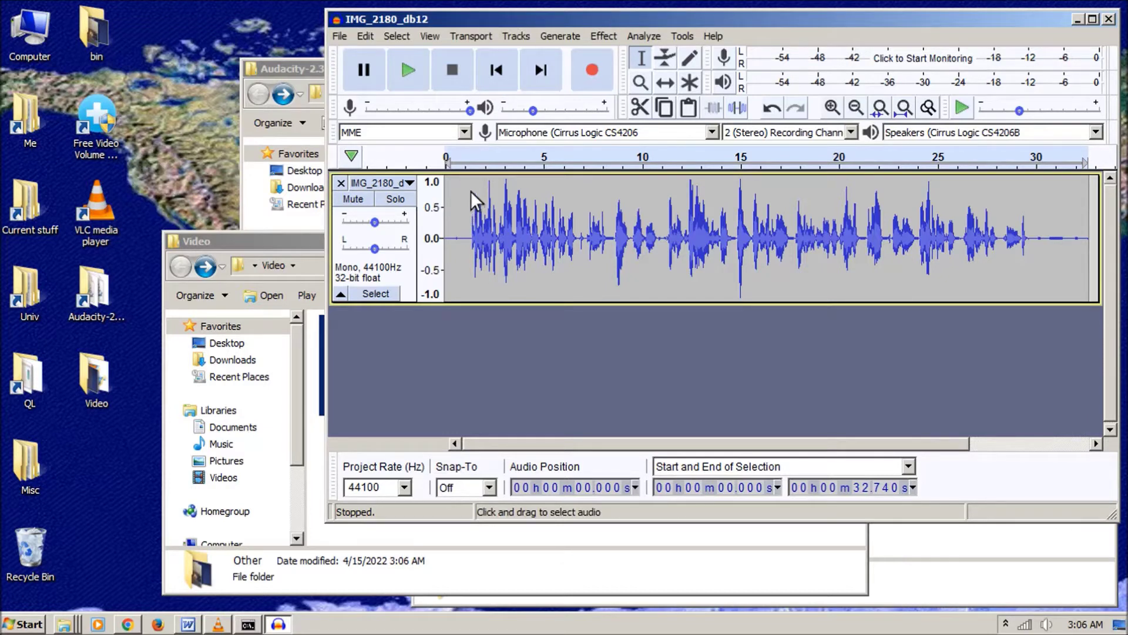
drag(471, 188, 445, 194)
click(398, 57)
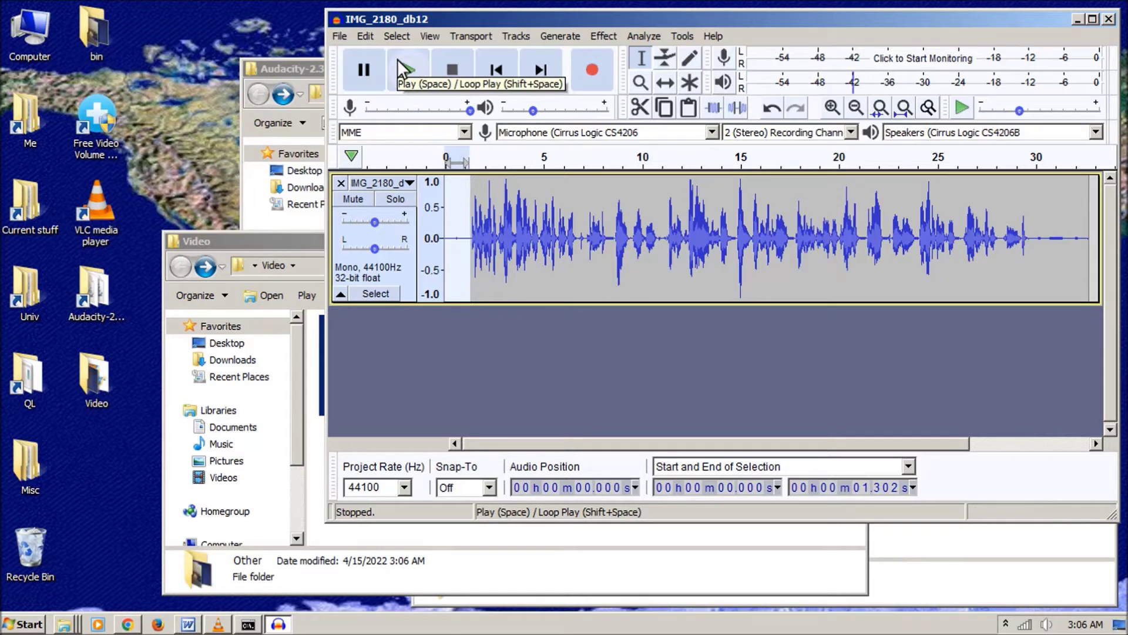
Step: Raise the system speaker volume to about 50 and play the selected noise section again
click(1047, 626)
drag(1045, 517, 1039, 472)
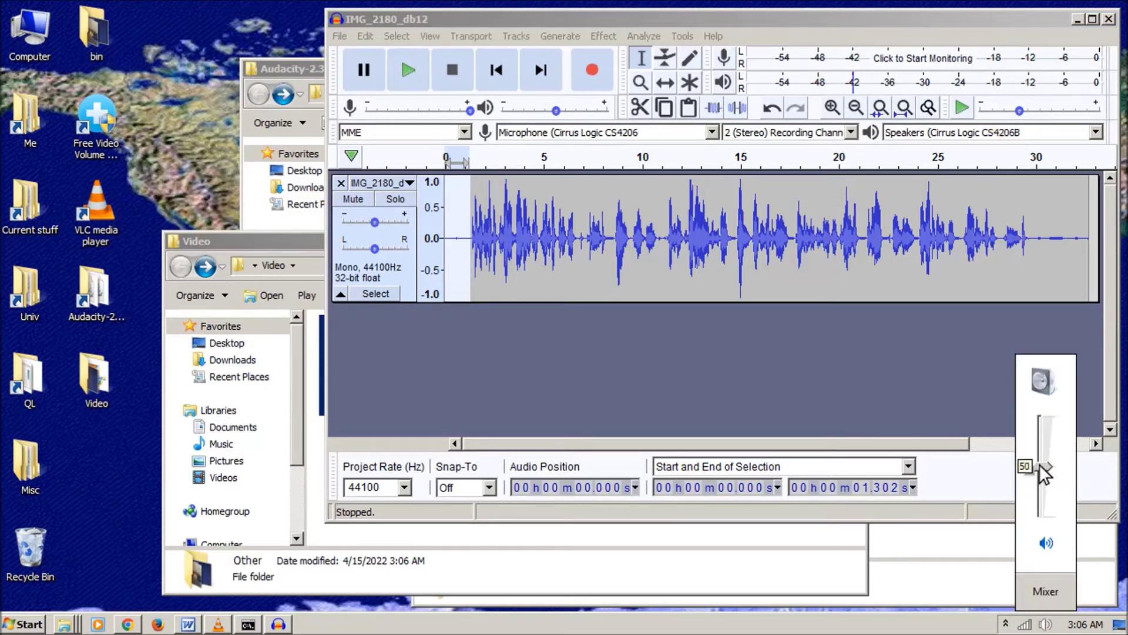
drag(1039, 463, 1039, 464)
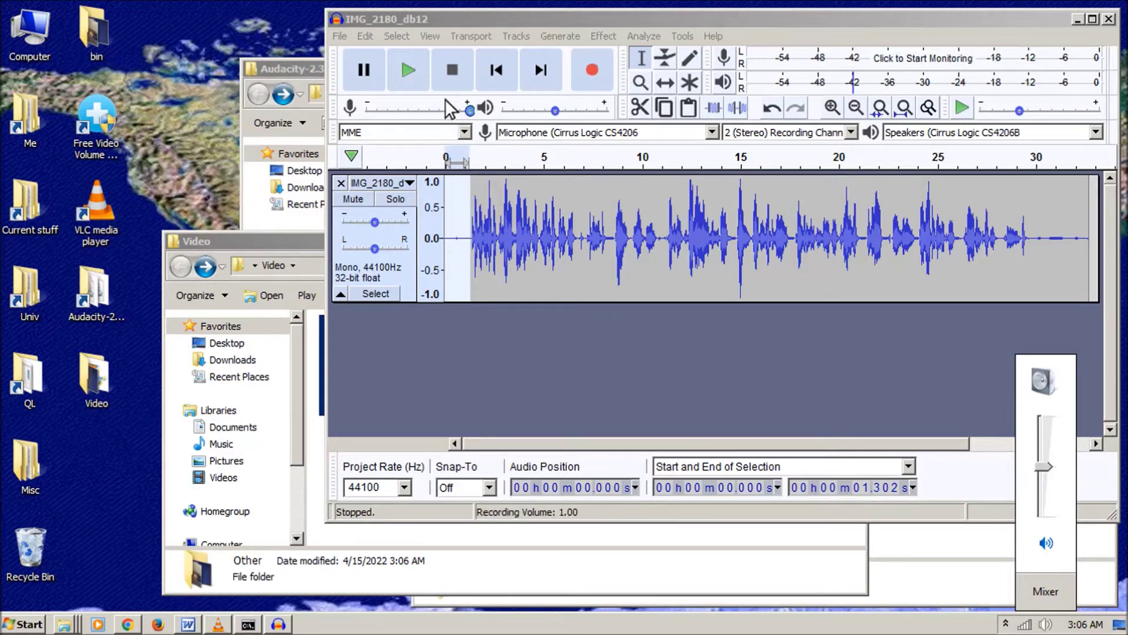
click(414, 68)
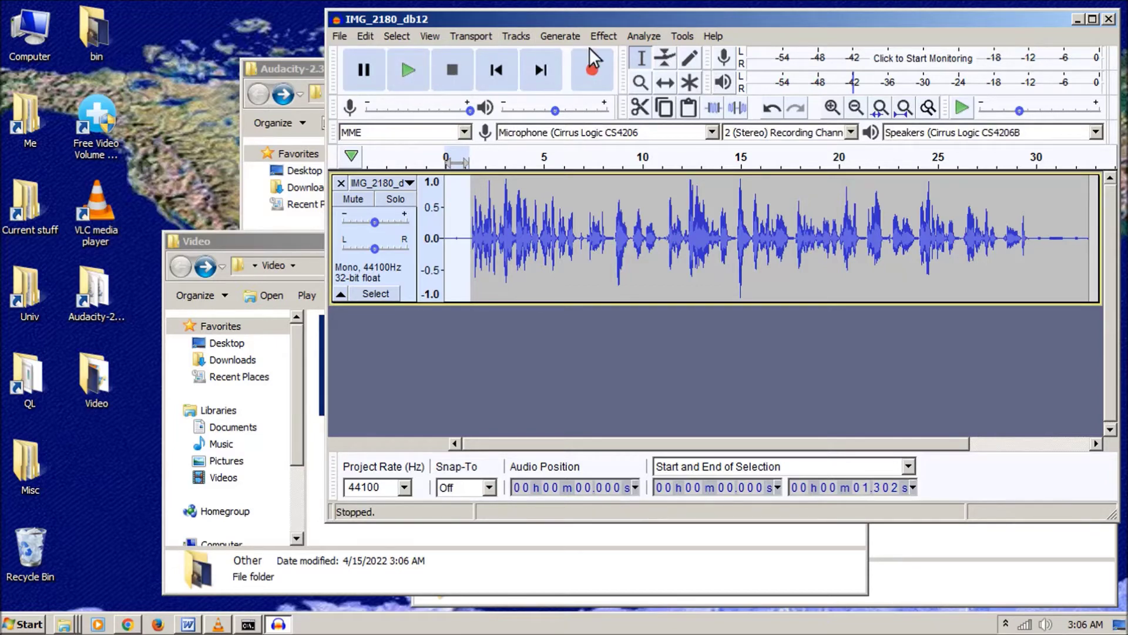
Step: Capture a noise profile for Noise Reduction from the selected opening section of the track
click(602, 36)
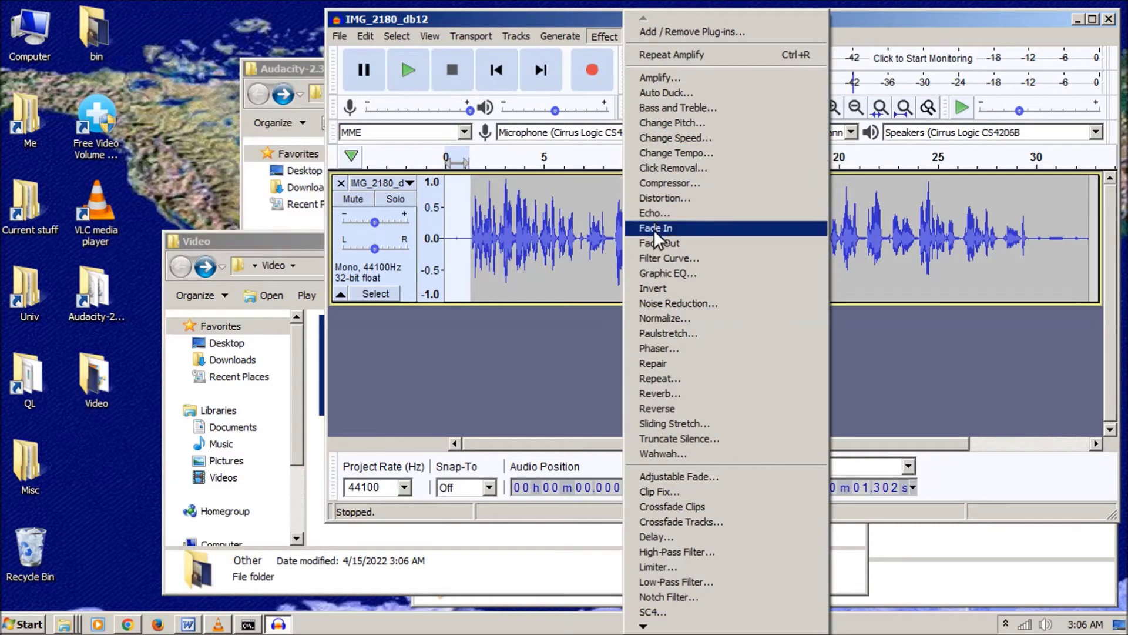
click(654, 304)
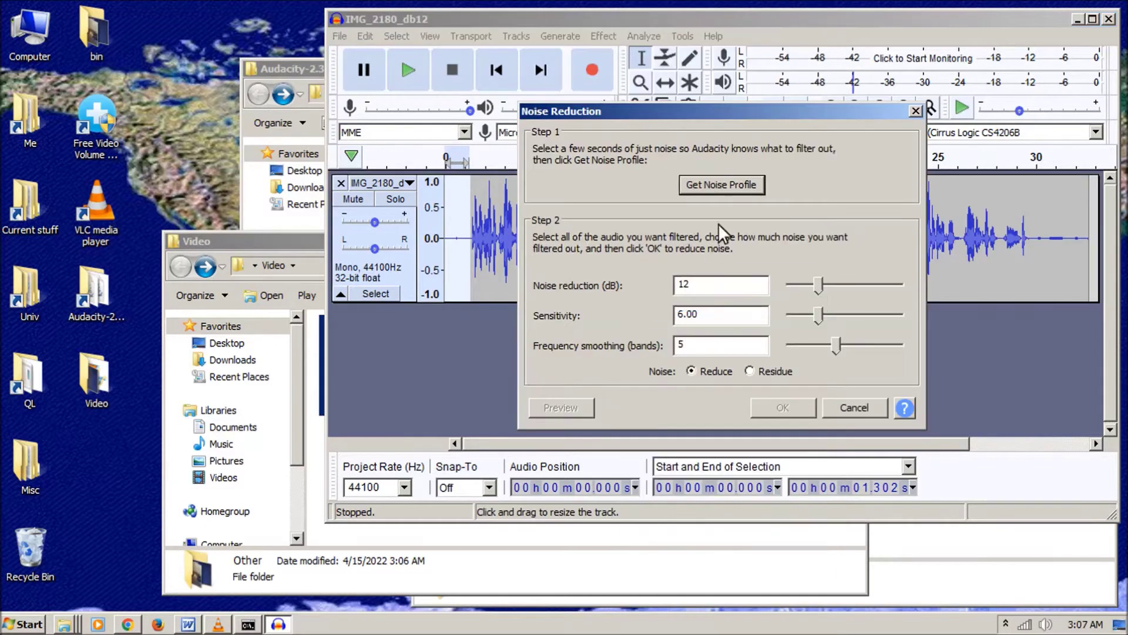
click(724, 184)
Step: Apply Noise Reduction to the entire IMG_2180_db12 track with 12 dB reduction, sensitivity 6.00 and 5 frequency smoothing bands
double_click(492, 217)
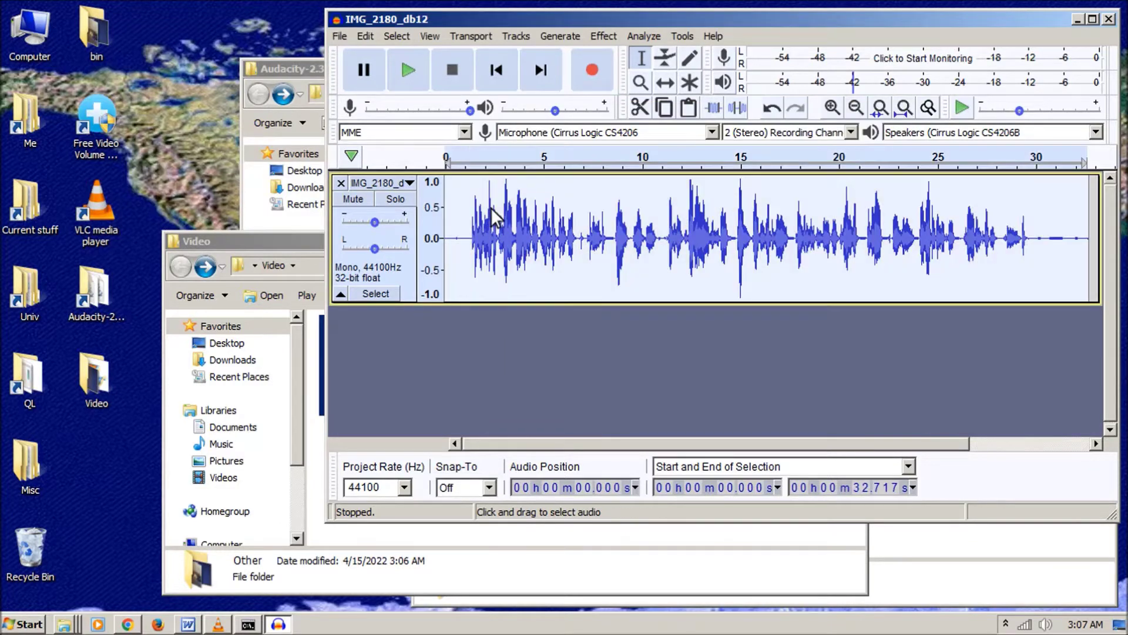
click(598, 36)
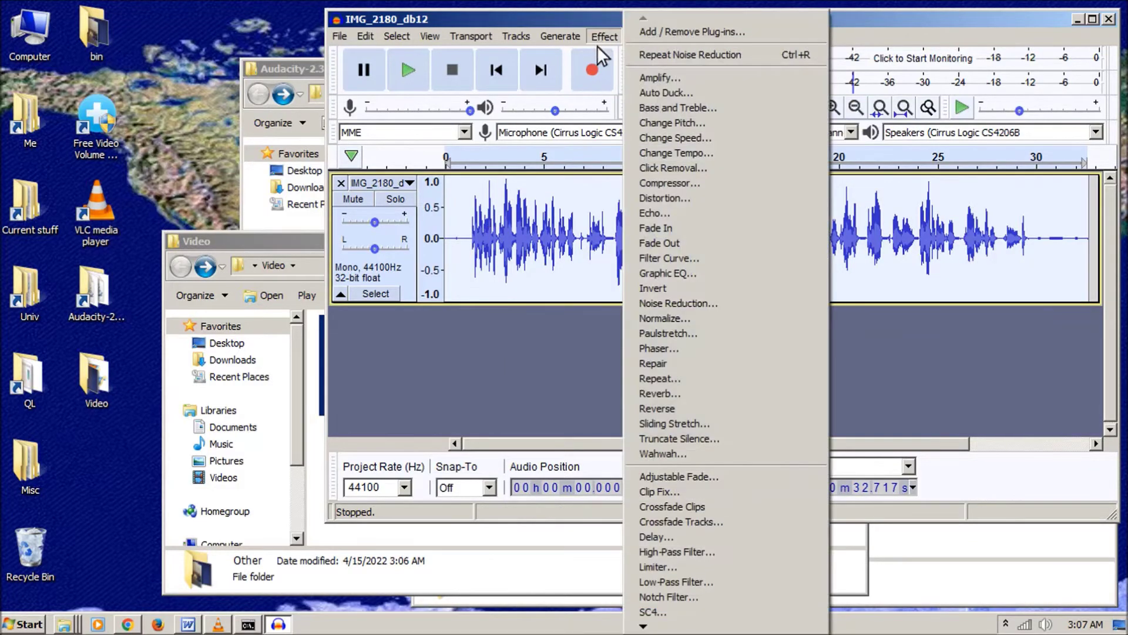
click(649, 303)
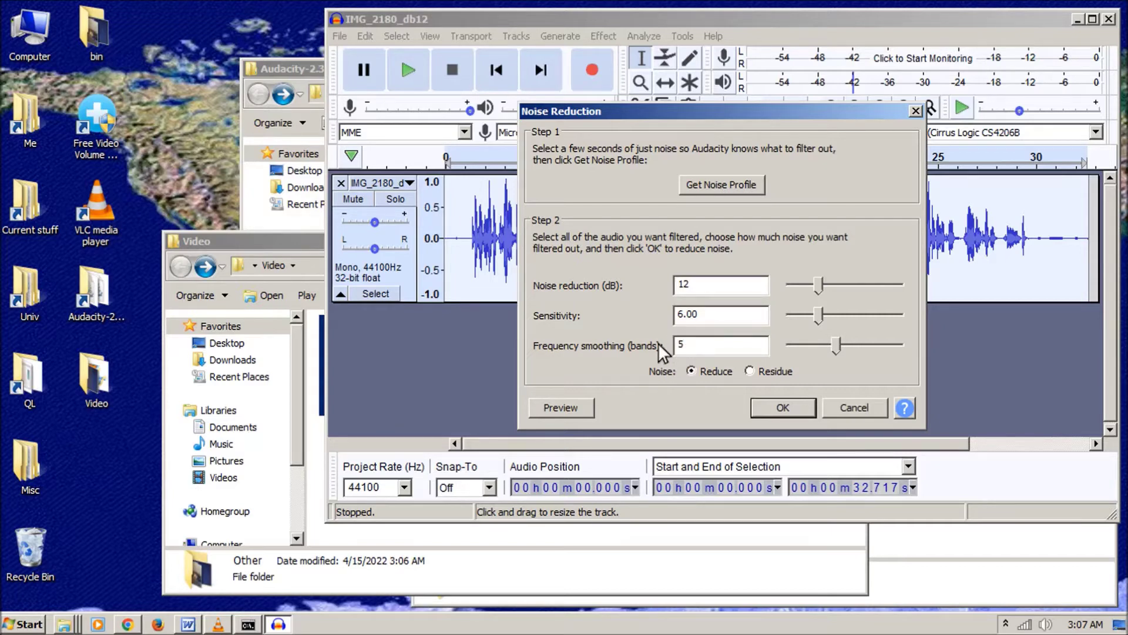
click(784, 409)
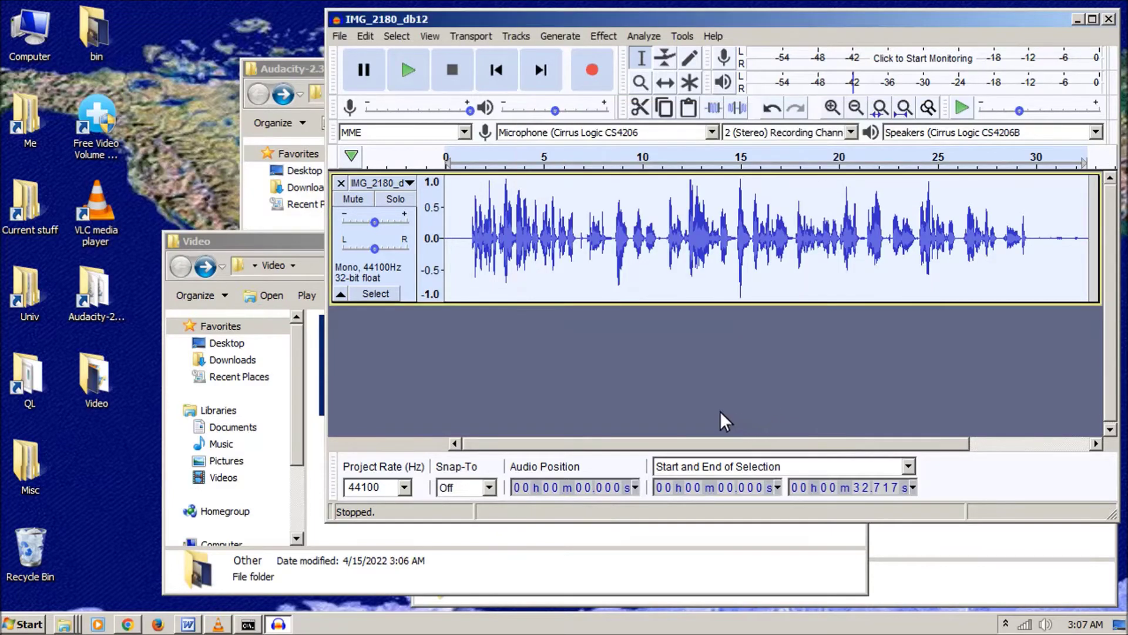
Step: Select about the first 1.1 seconds of the IMG_2180_db12 track, before the speech, and play it
click(471, 189)
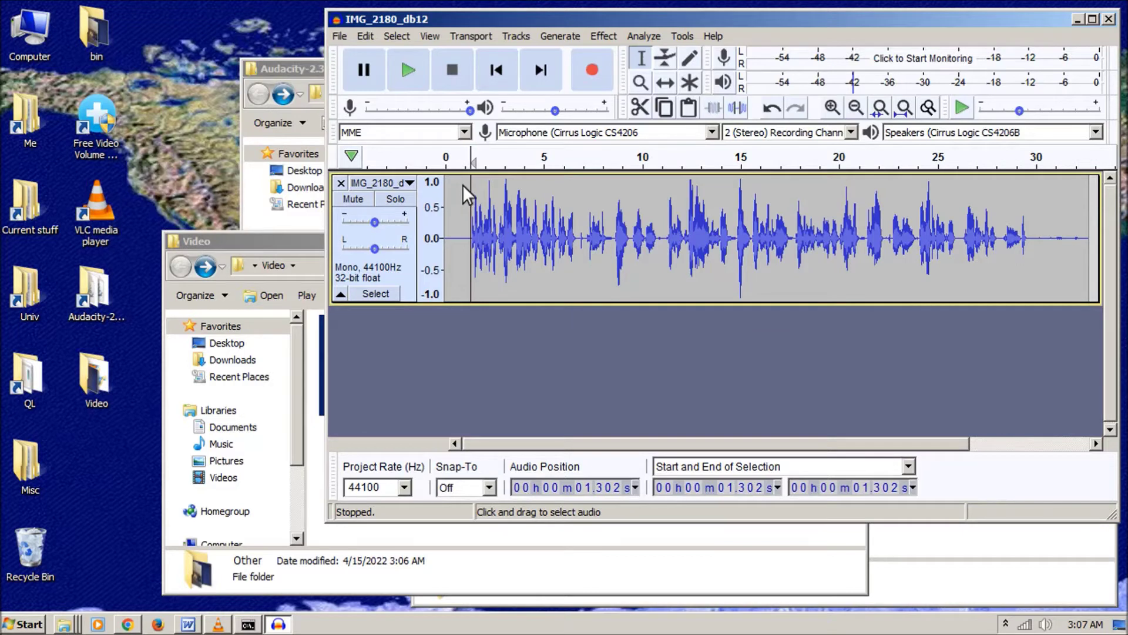
drag(468, 185, 435, 185)
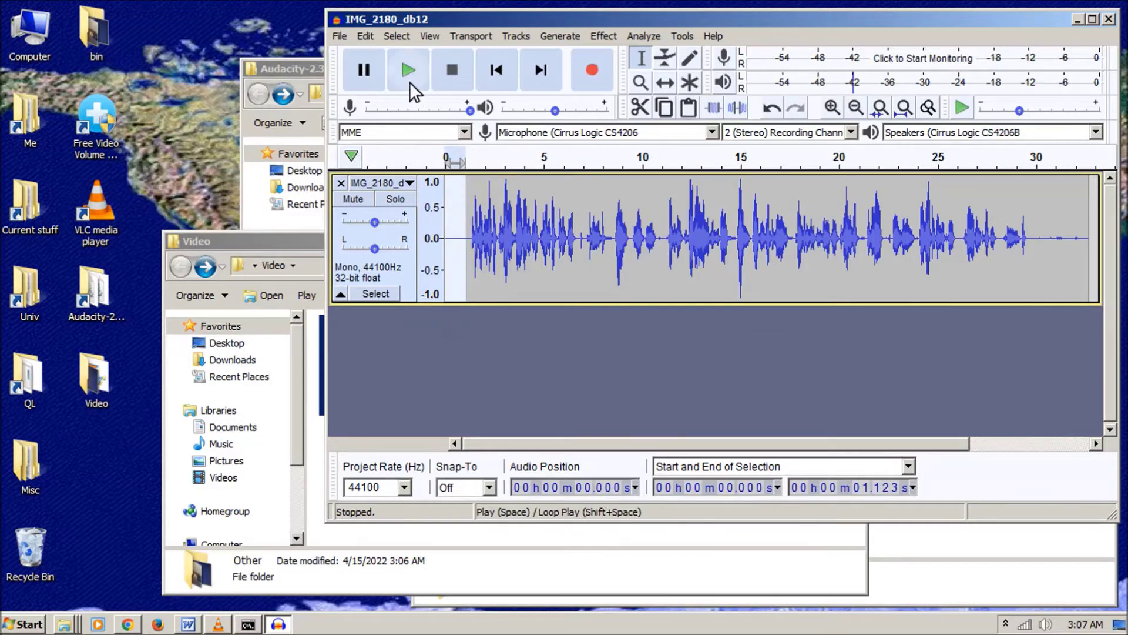
click(405, 68)
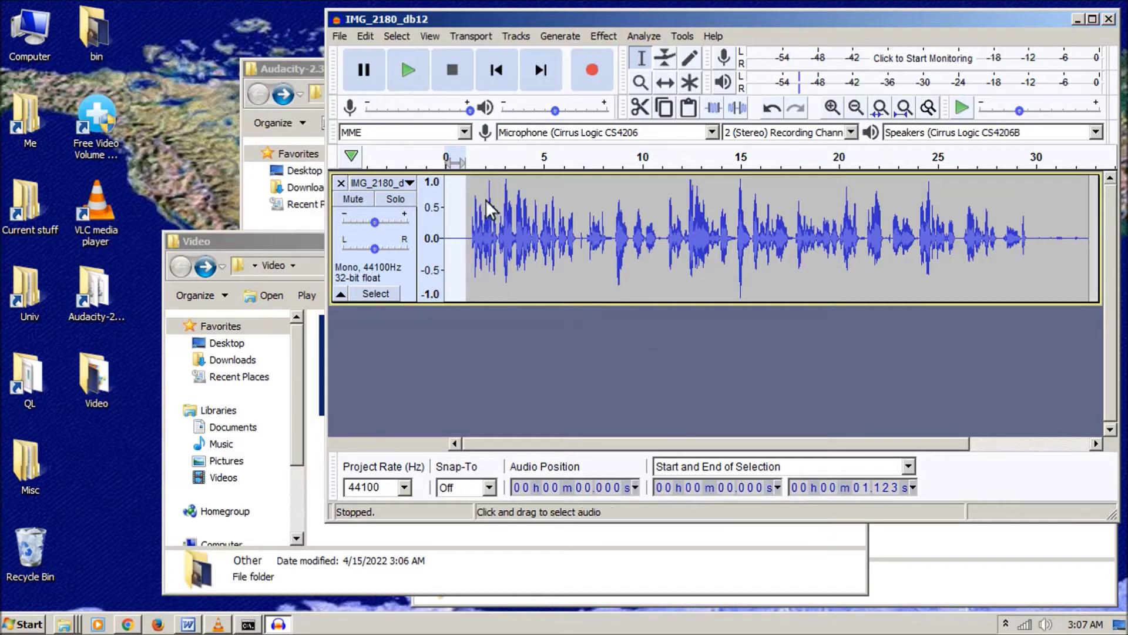
Step: Lower the system speaker volume and play the track's opening up to about 2 seconds and up to about 2.6 seconds
click(1046, 624)
drag(1039, 475, 1040, 492)
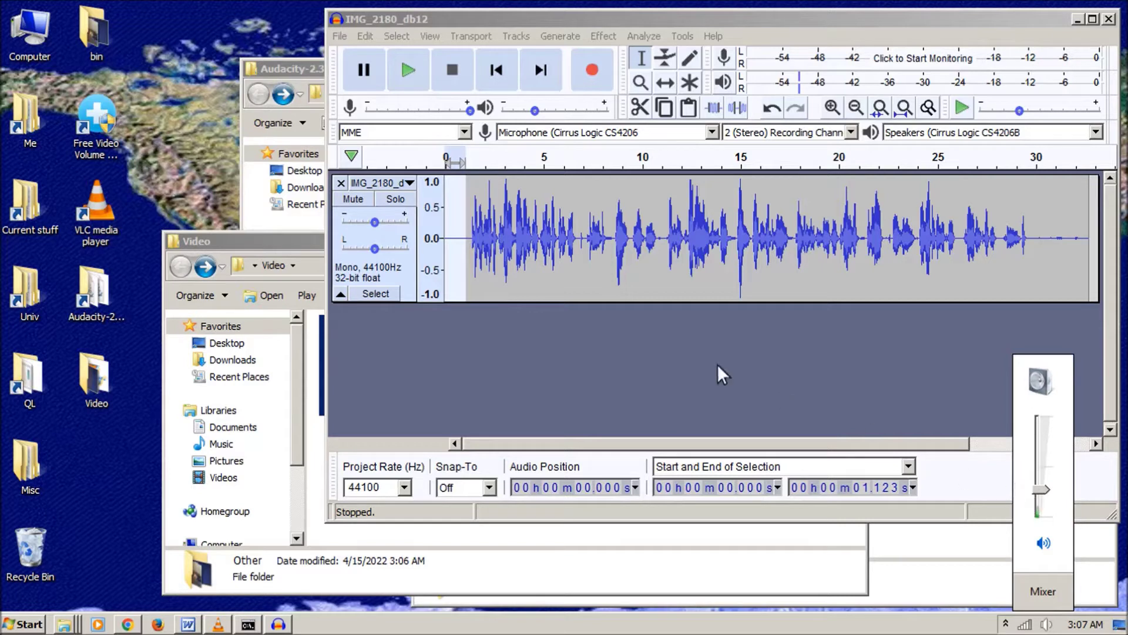
shift+click(483, 192)
click(400, 67)
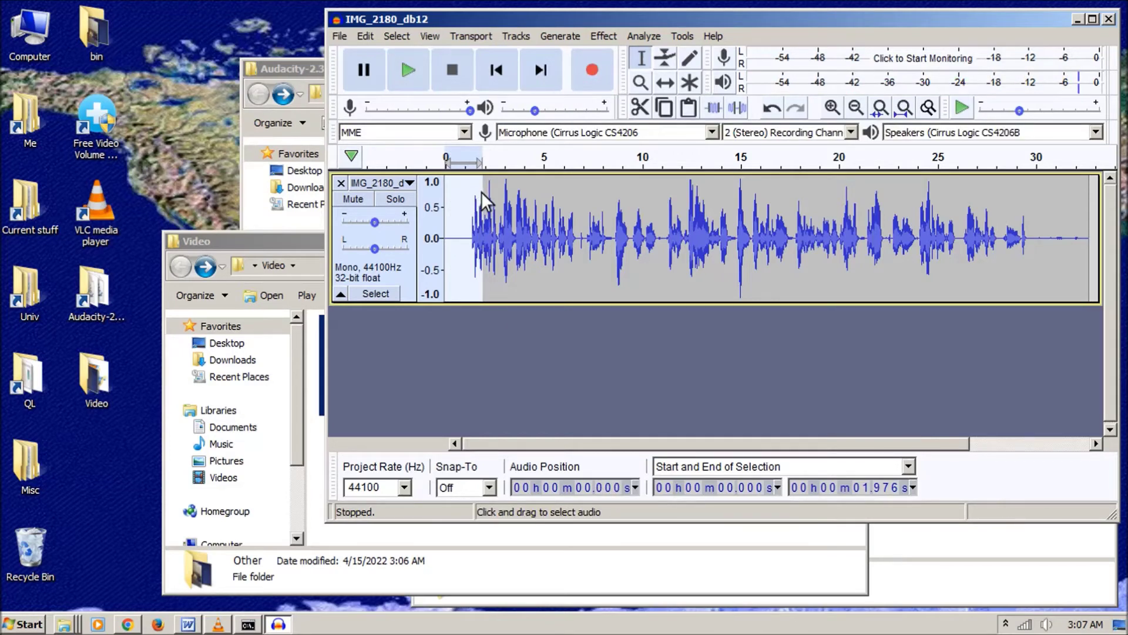
drag(497, 197, 452, 198)
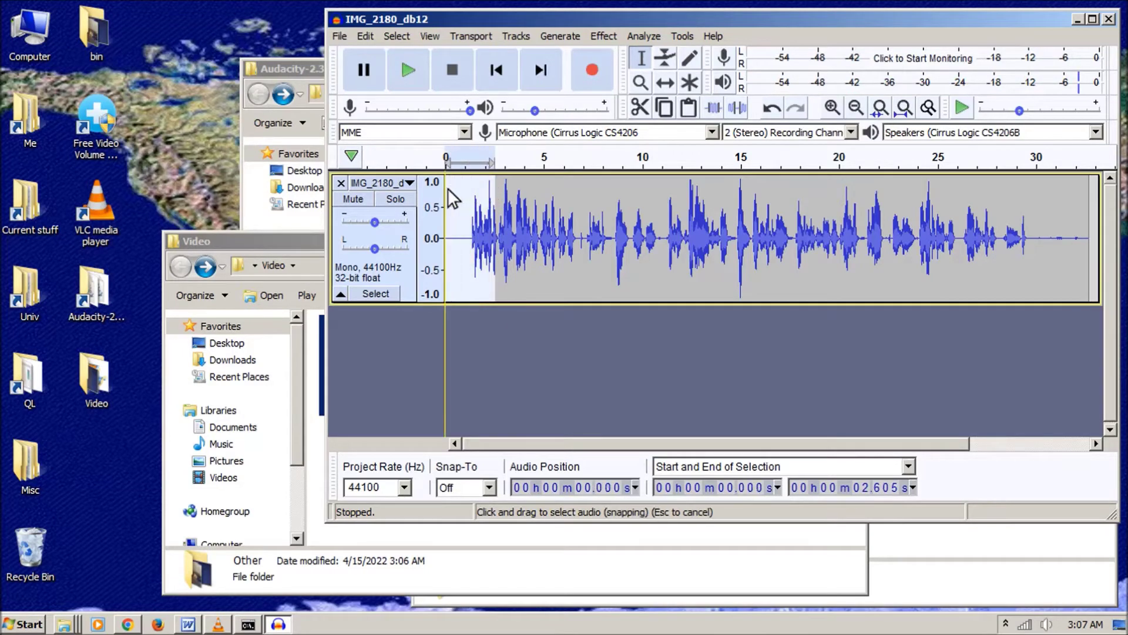
click(402, 90)
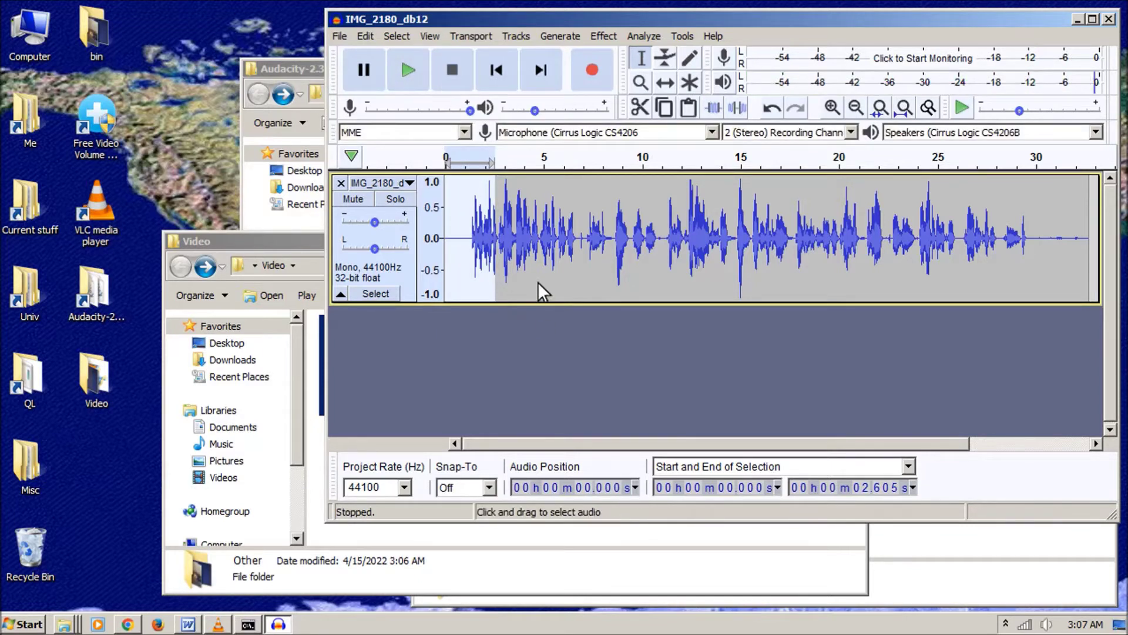
Step: Export the cleaned track as an MP3 in the bin folder, adding _nr12.s6f5 to its file name and leaving the metadata tags empty
click(337, 37)
mouse_move(380, 148)
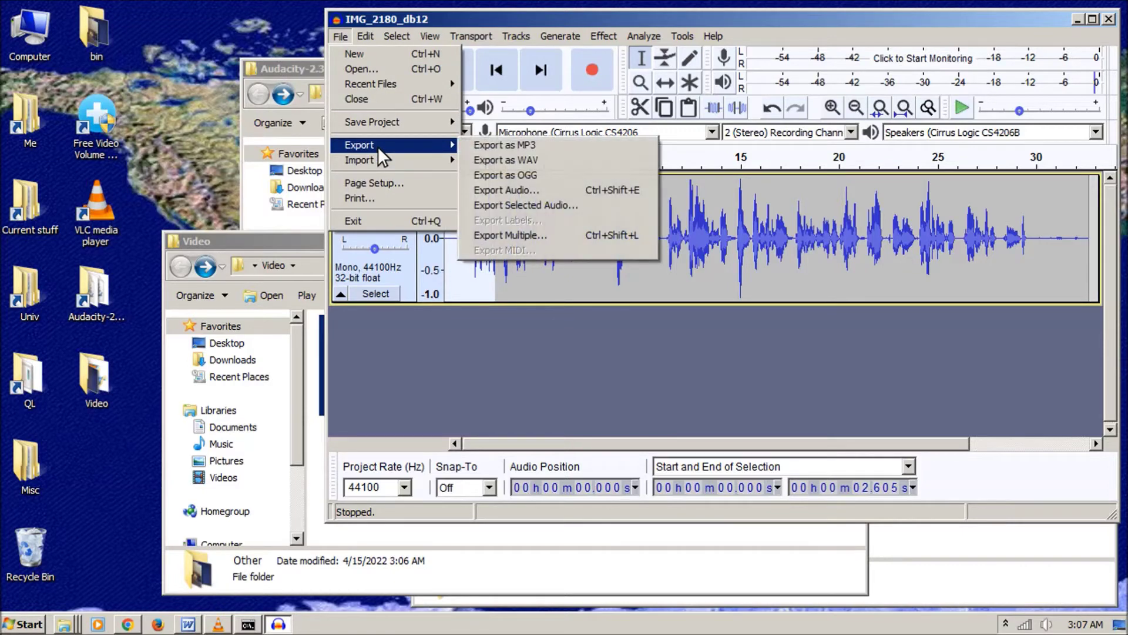
click(481, 147)
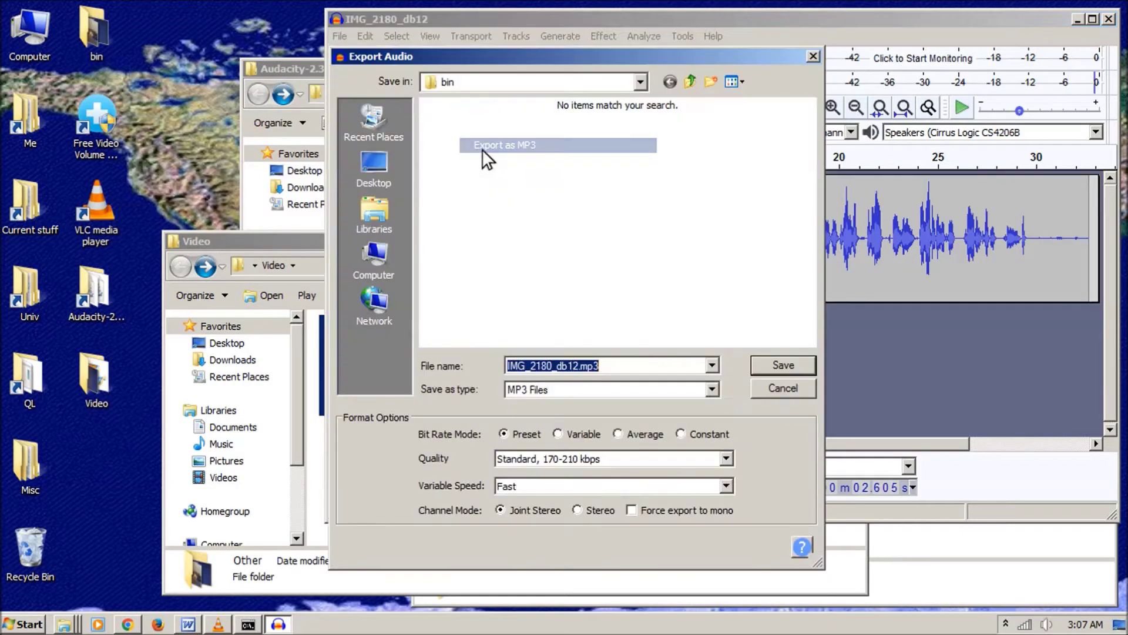
click(574, 366)
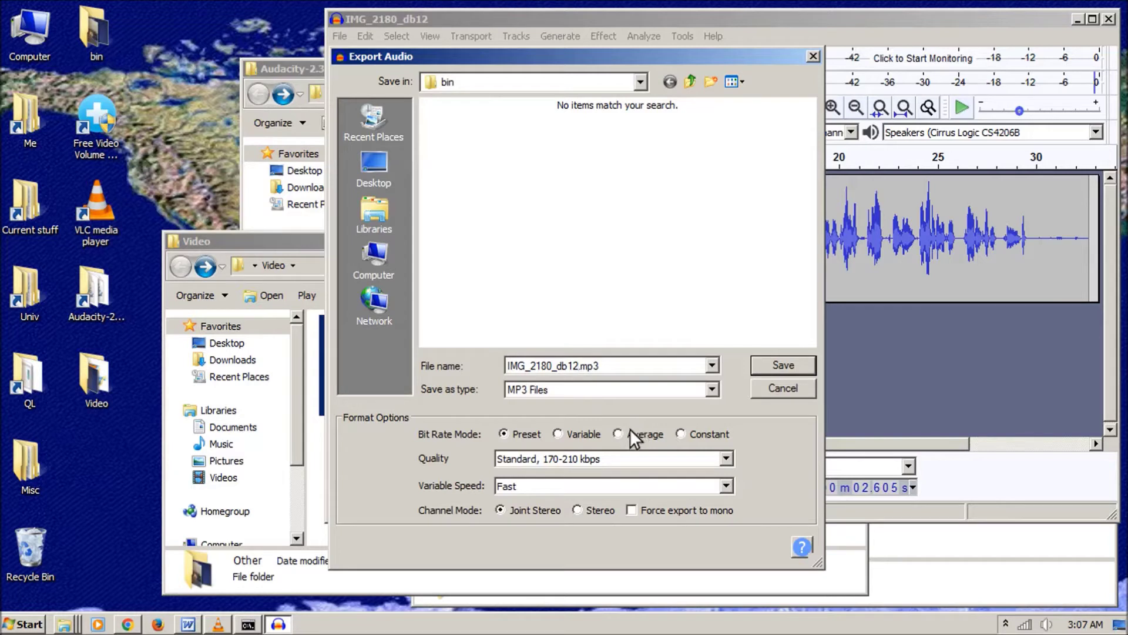
key(BackSpace)
text(_)
text(nr12.s6f5)
click(770, 365)
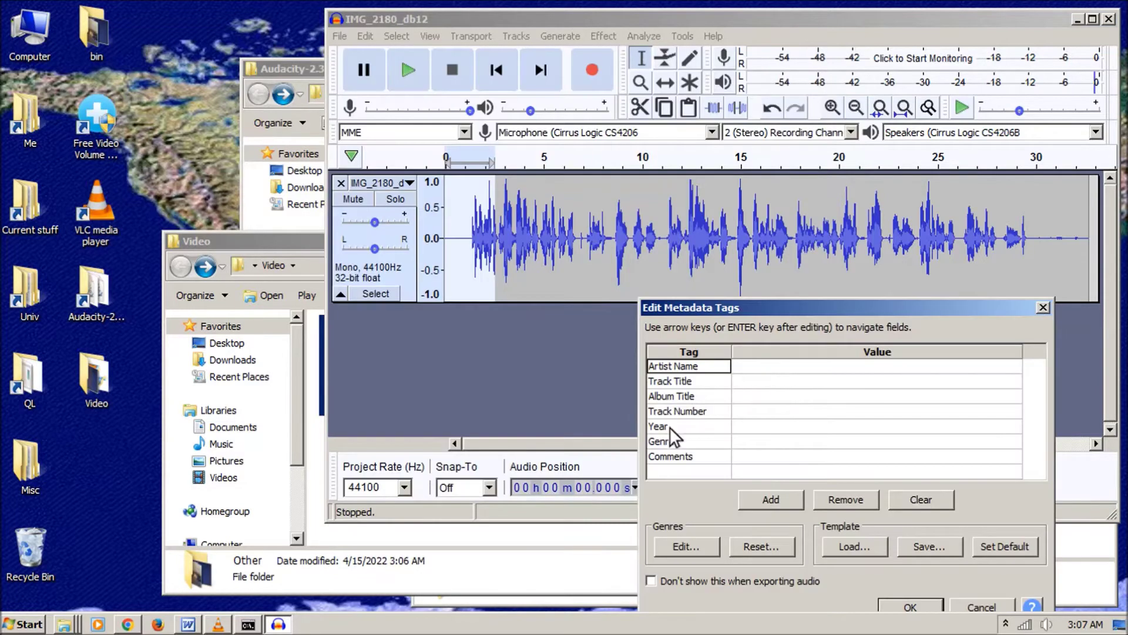
click(908, 604)
Step: Import the audio of the IMG_2182 clip and remove the IMG_2180_db12 track from the project
click(343, 37)
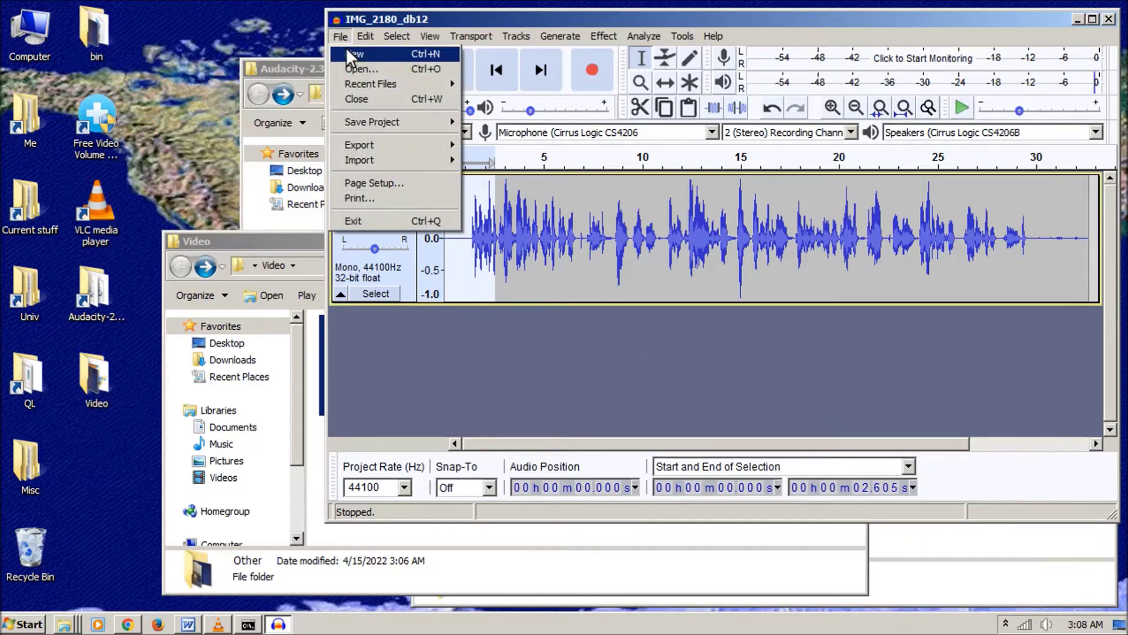
mouse_move(359, 165)
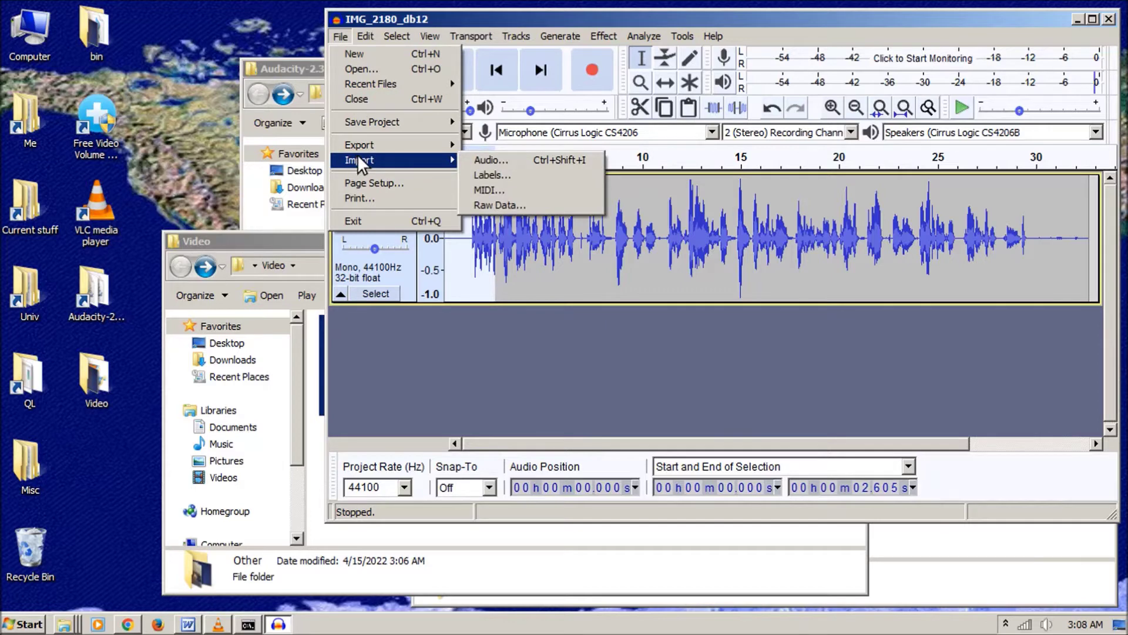
click(476, 160)
double_click(566, 294)
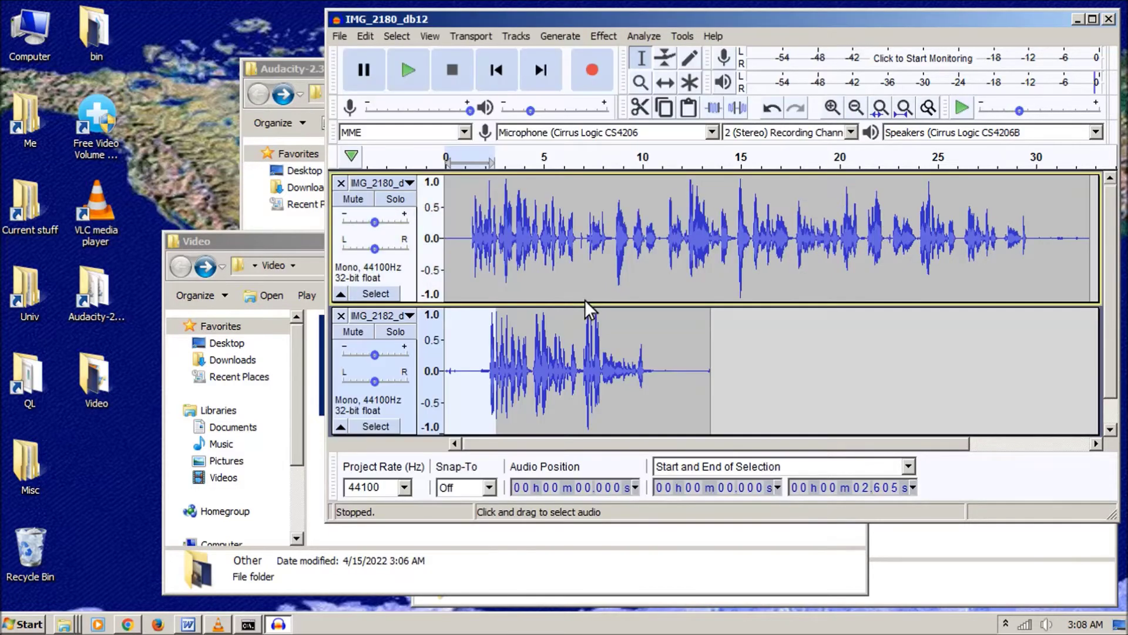
click(340, 182)
Step: Select the noise just before the speech in the IMG_2182 track, about 1.7 to 2.3 seconds, and play it
click(664, 238)
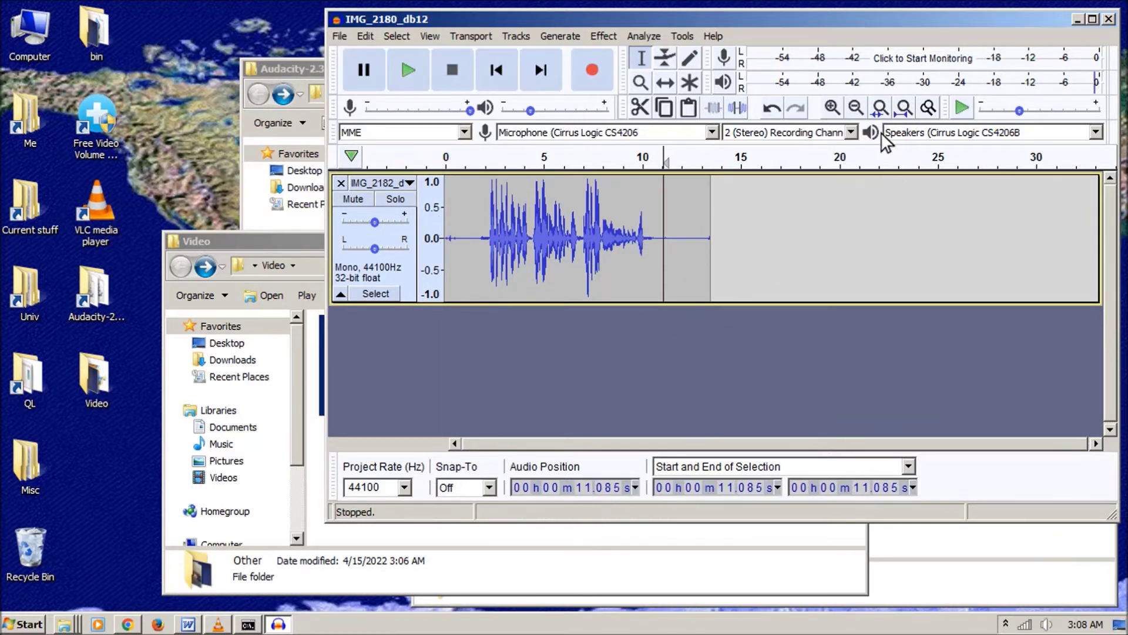
click(831, 107)
click(831, 107)
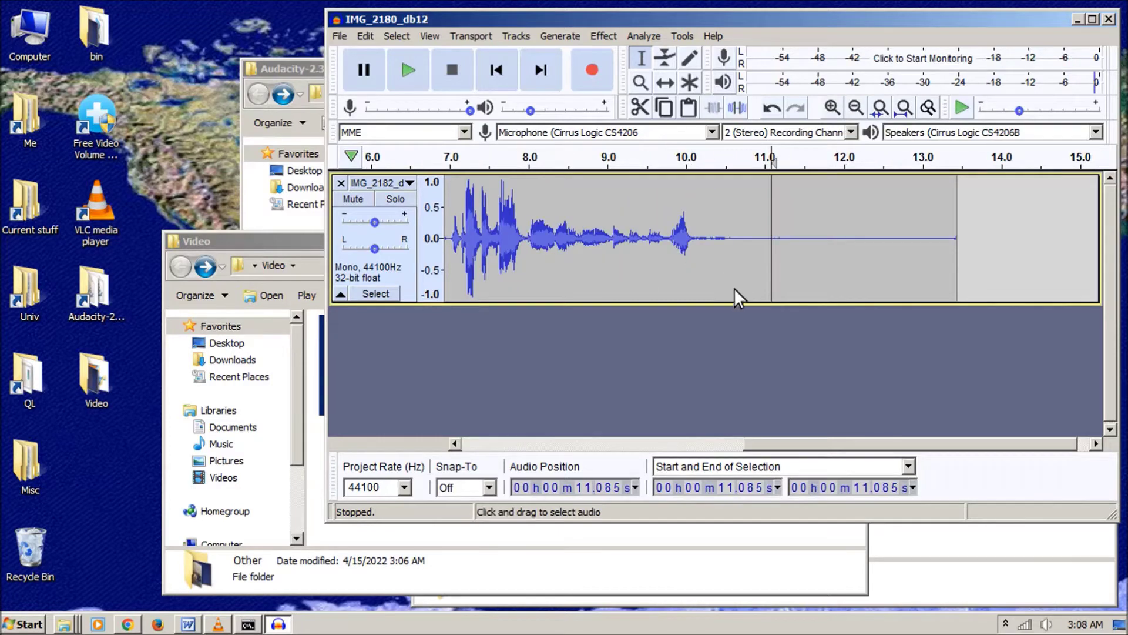
drag(776, 444, 573, 446)
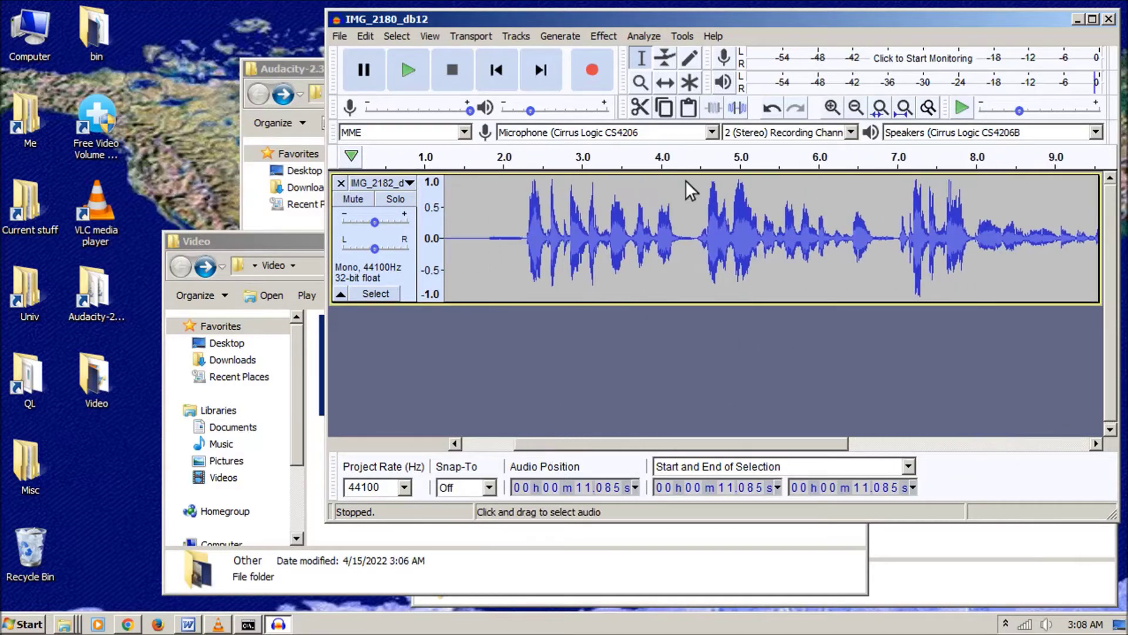
click(855, 108)
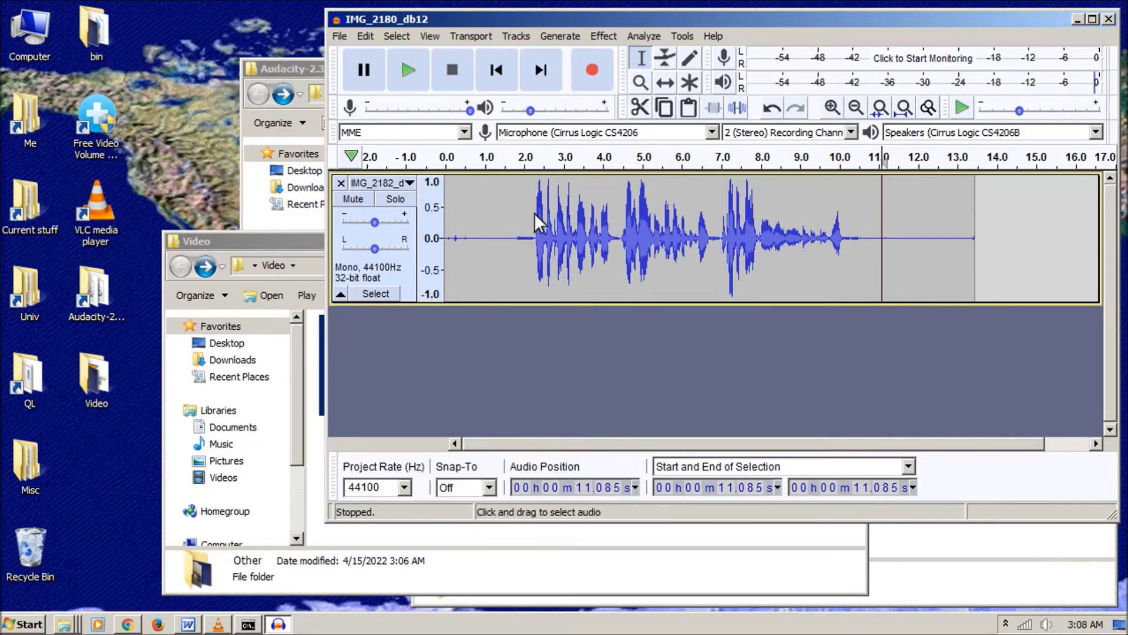
drag(534, 182, 512, 192)
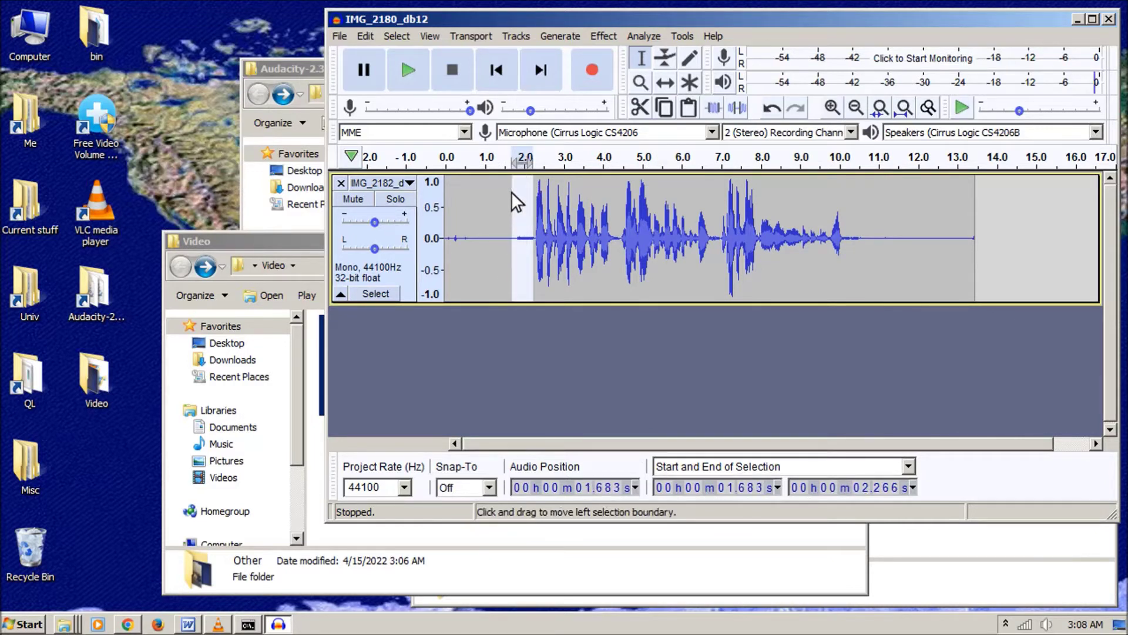
click(410, 69)
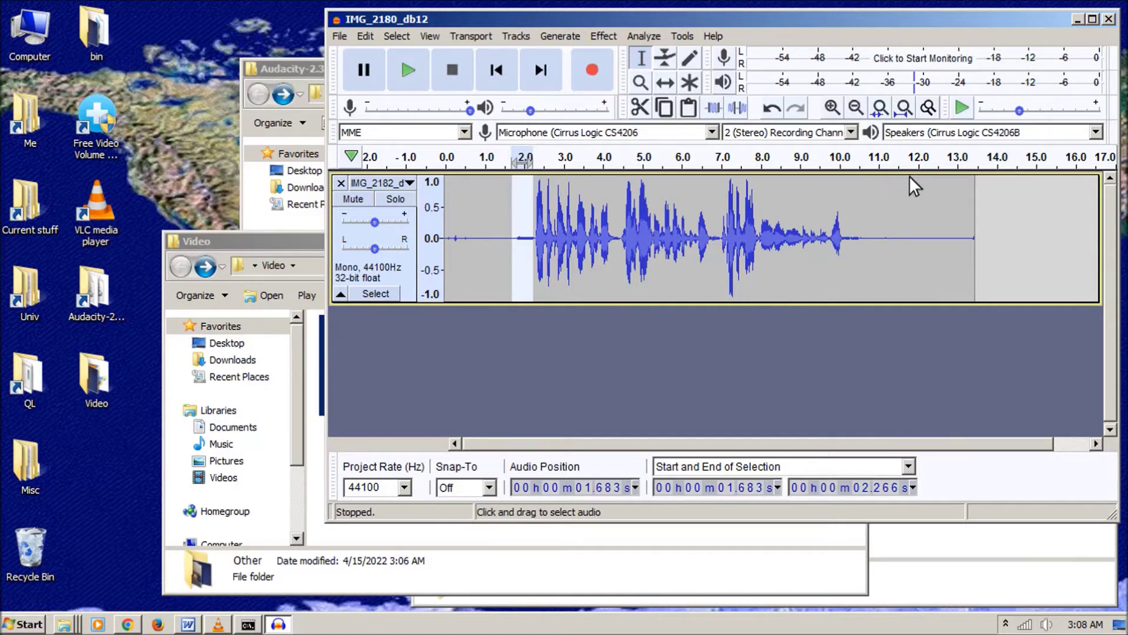
Step: Play the quiet stretch near the track's end, trim the selection to 11.511–12.511 s, copy it and check the whole track's length
drag(898, 180, 942, 182)
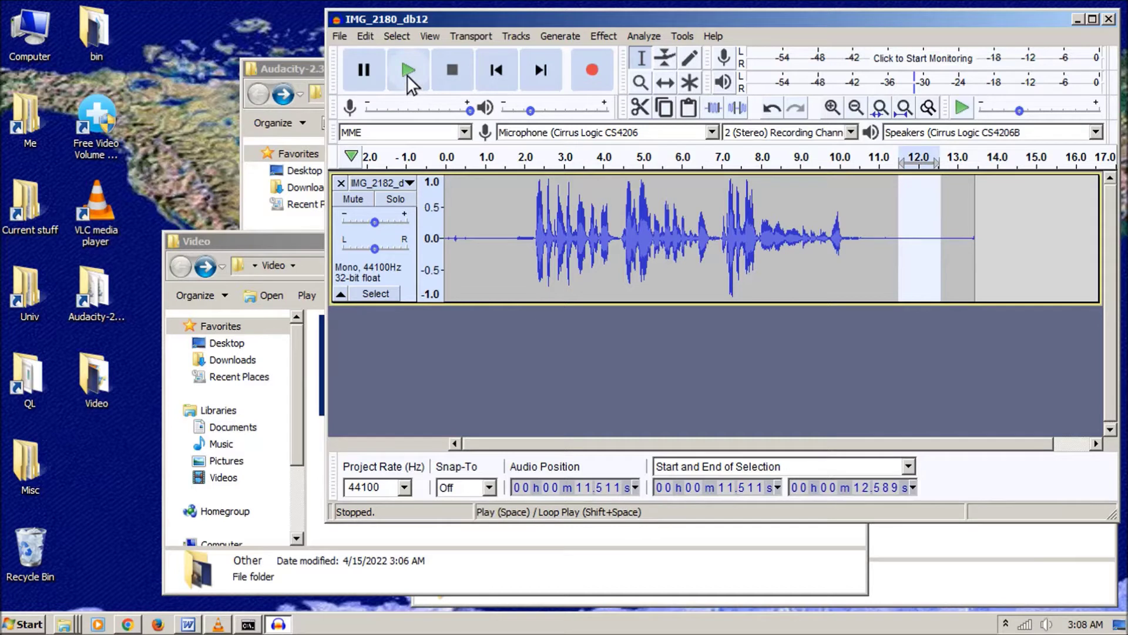
click(408, 71)
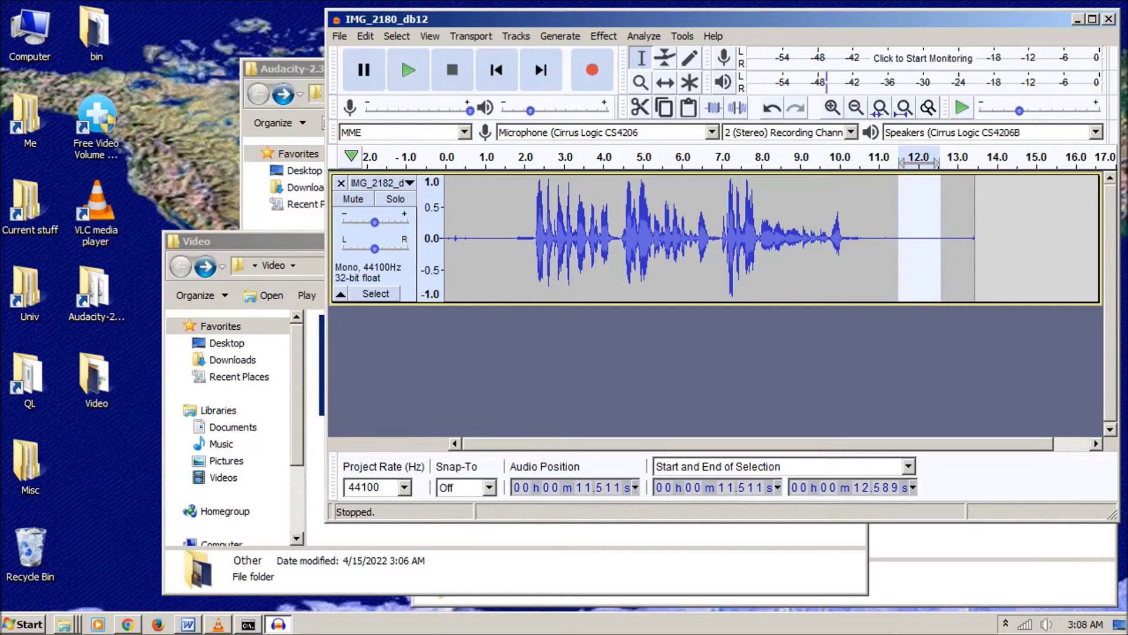
click(884, 488)
text(11)
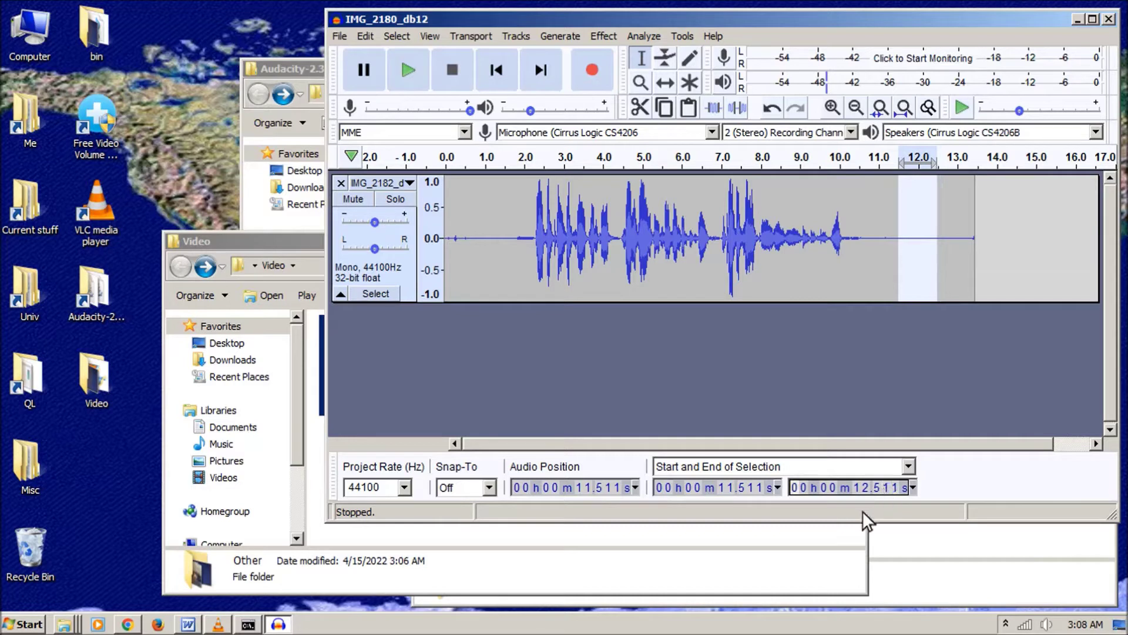
double_click(873, 279)
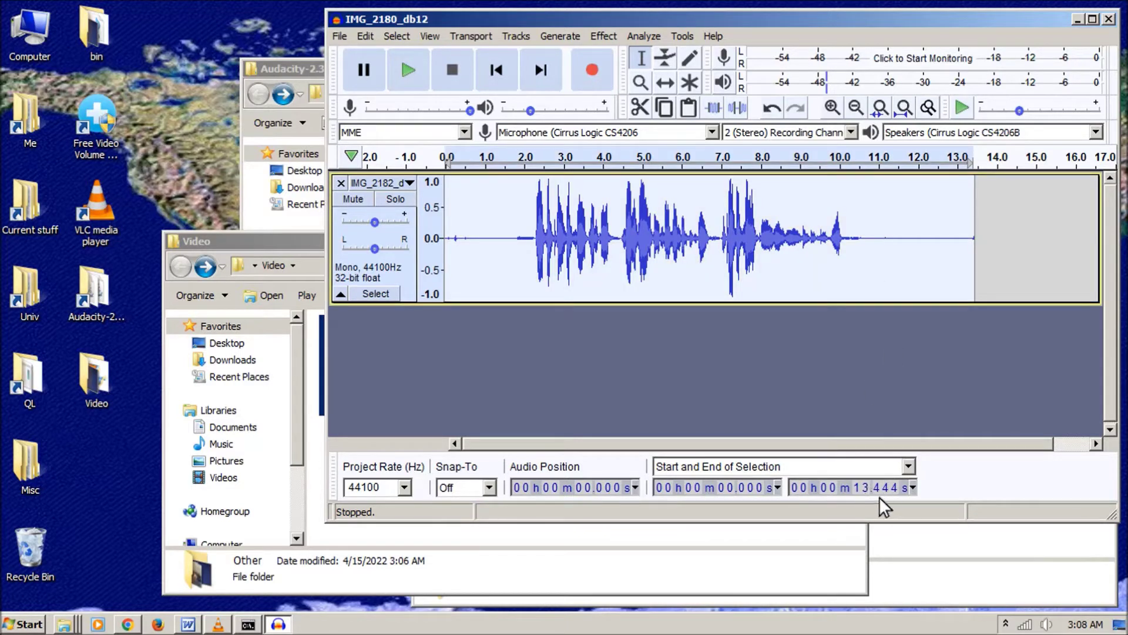
Step: Try replacing about one second of noise ending at 2.266 s, just before the speech, with the copied quiet section and play the result
click(527, 185)
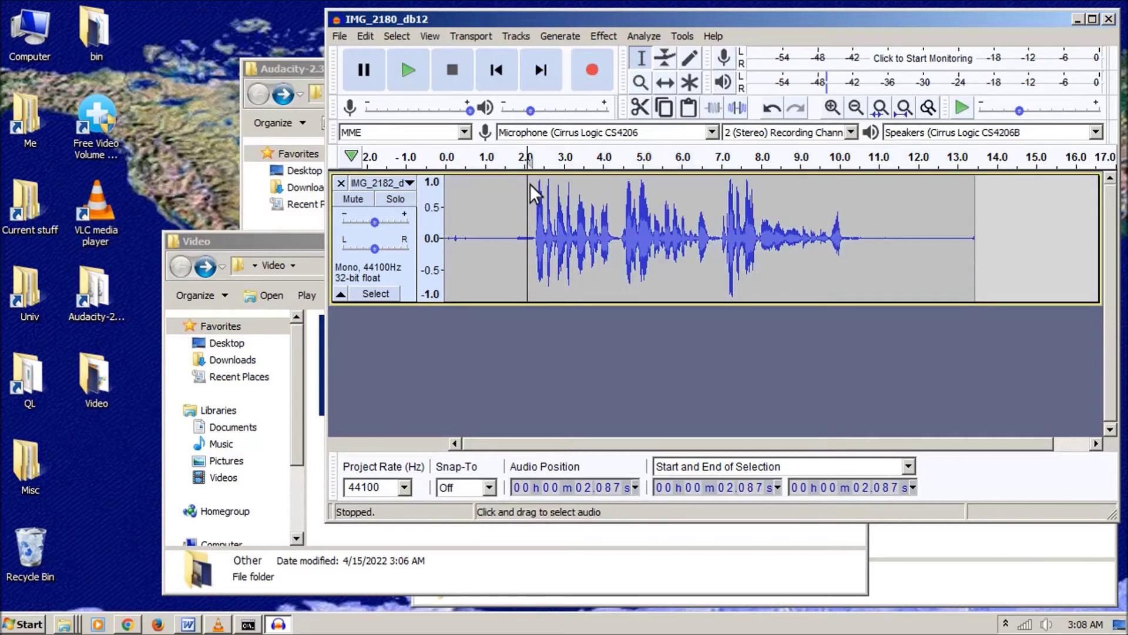
click(534, 180)
click(832, 107)
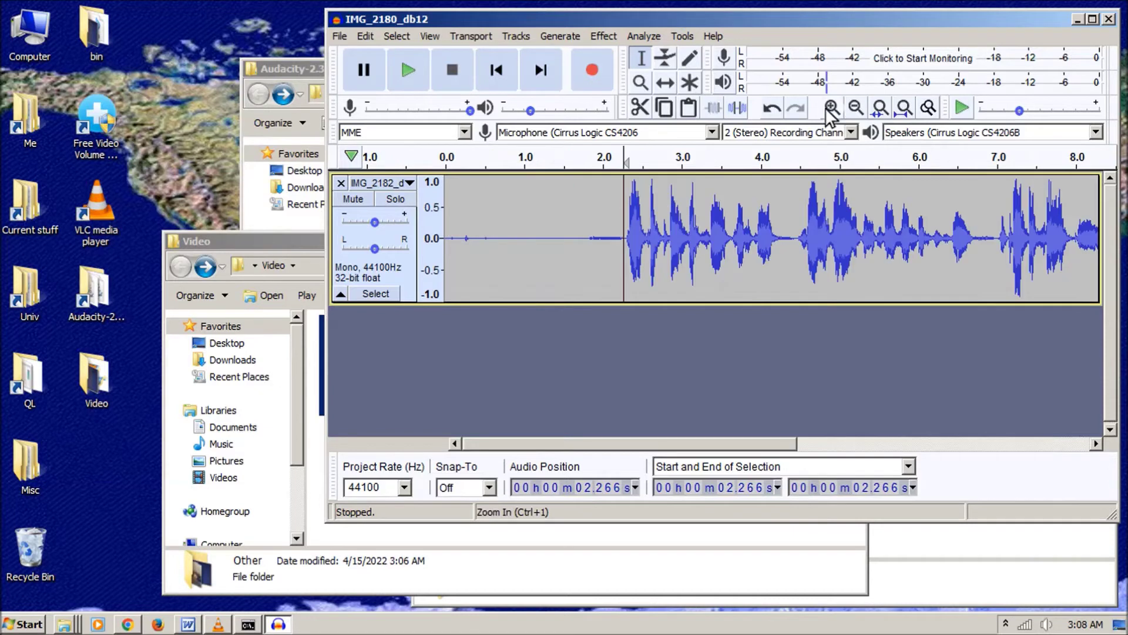
click(728, 489)
text(1)
key(ctrl)
drag(519, 200, 629, 197)
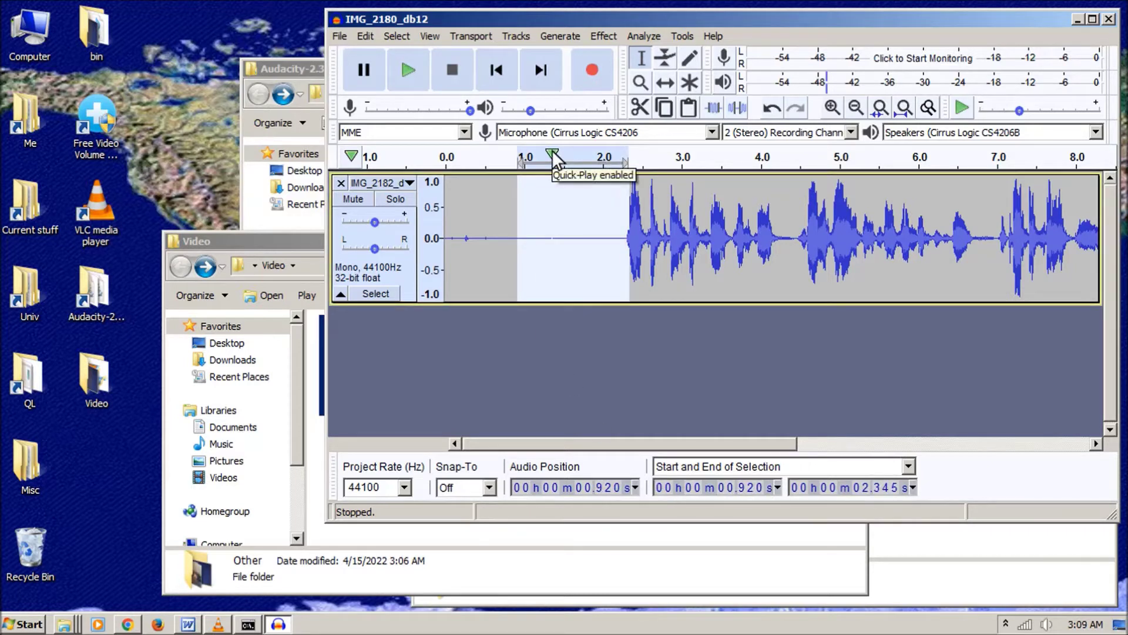
click(422, 76)
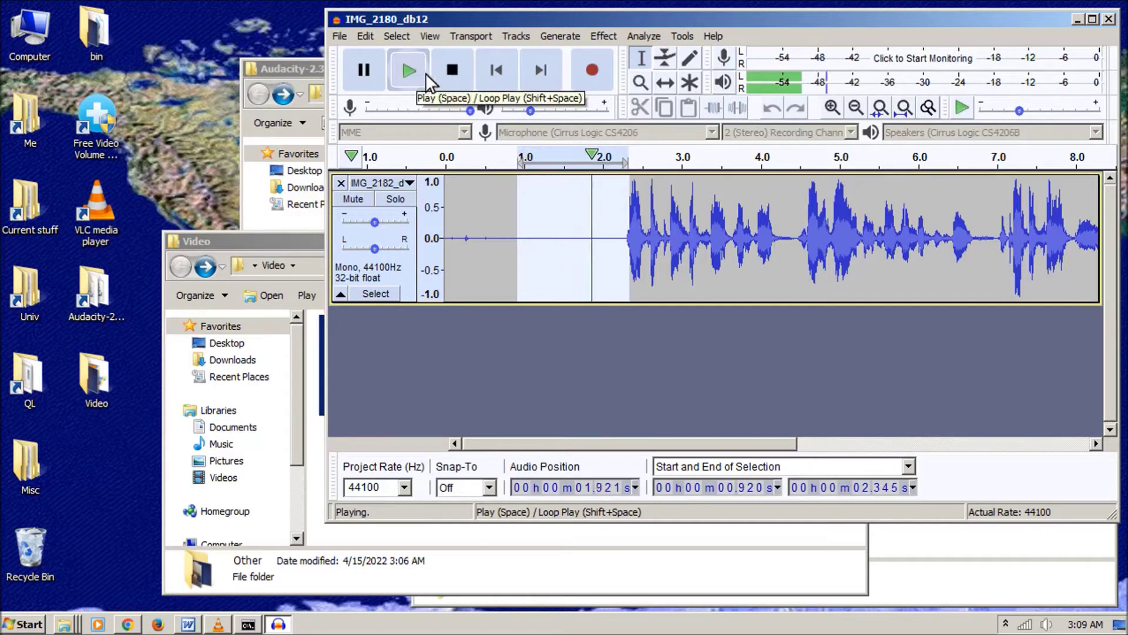
Step: Undo the replacement and paste the copied quiet section over 1.267 to 2.266 s instead, checking the whole track's length
double_click(763, 260)
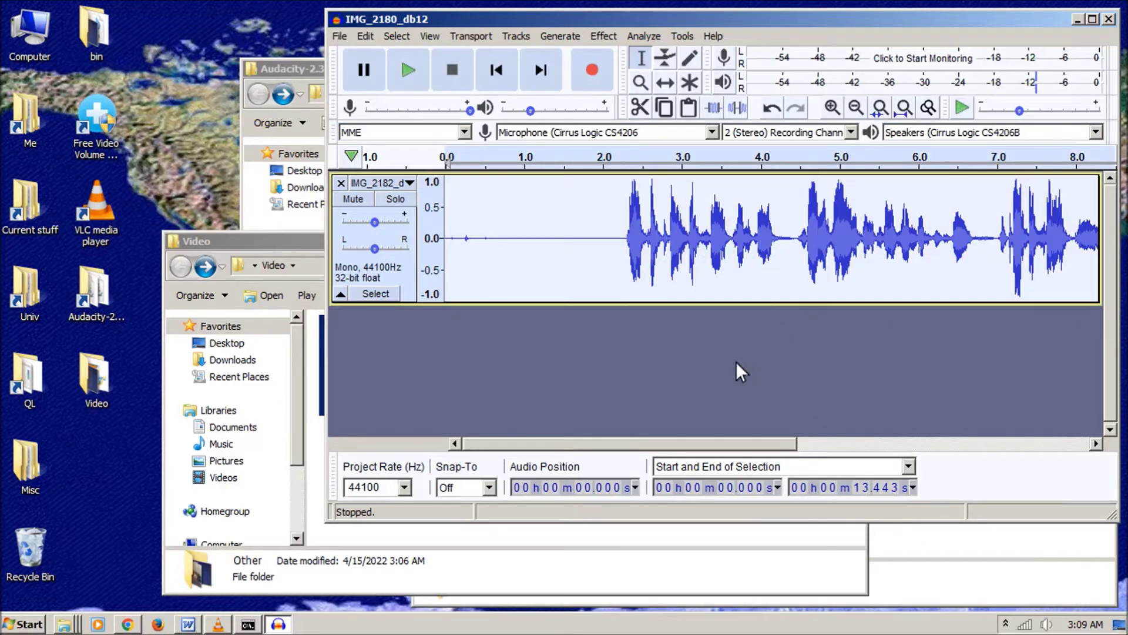
drag(623, 276, 545, 276)
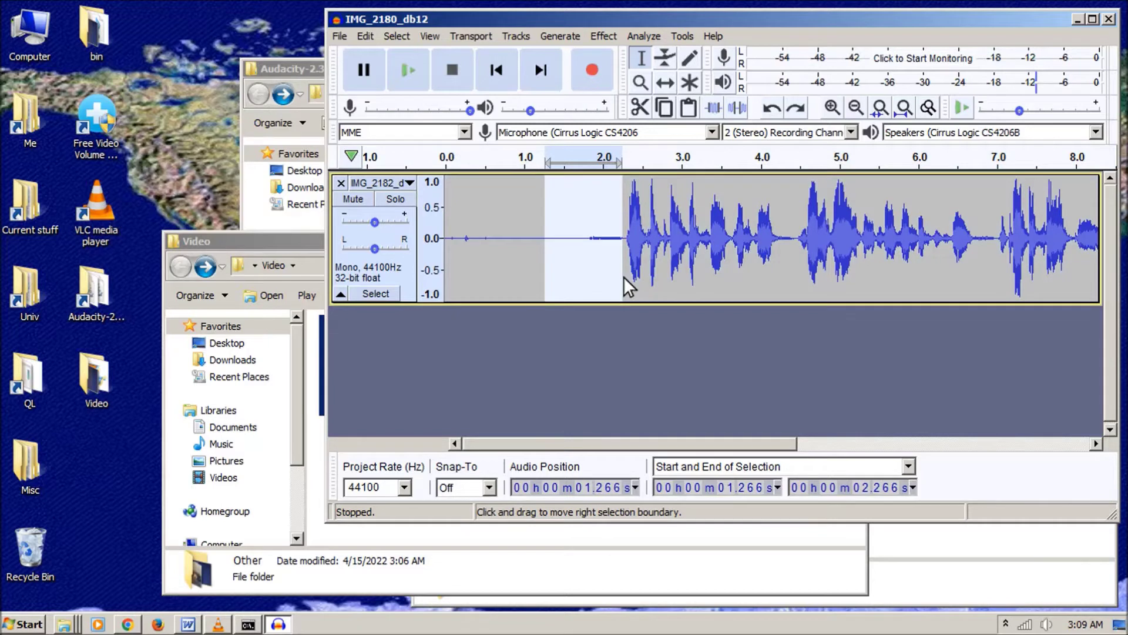
click(759, 489)
text(7)
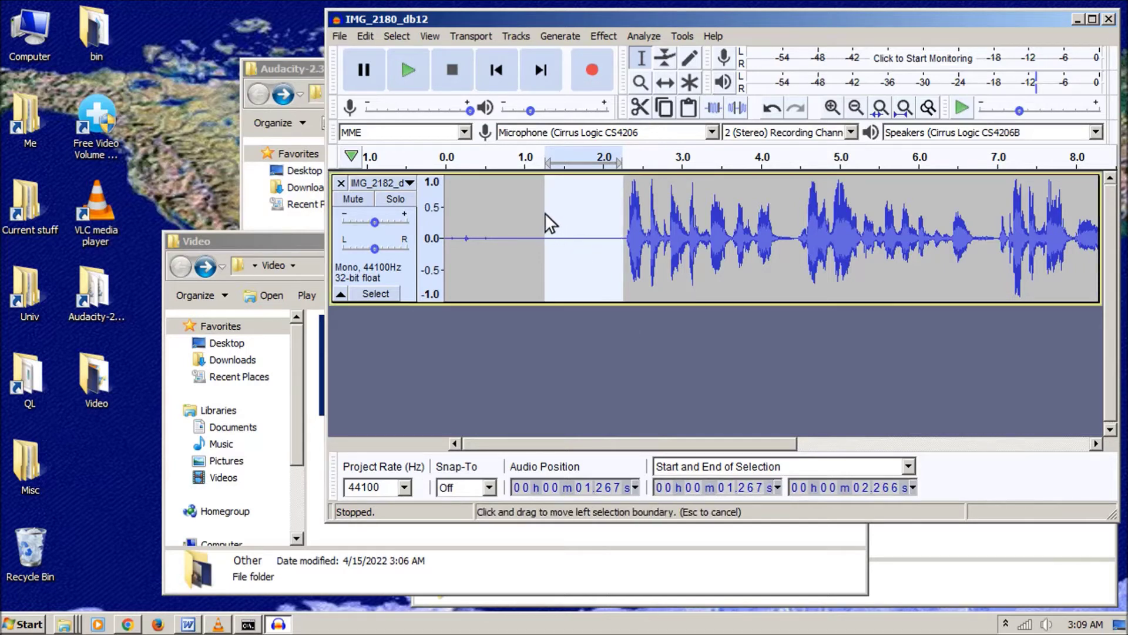
key(ctrl+a)
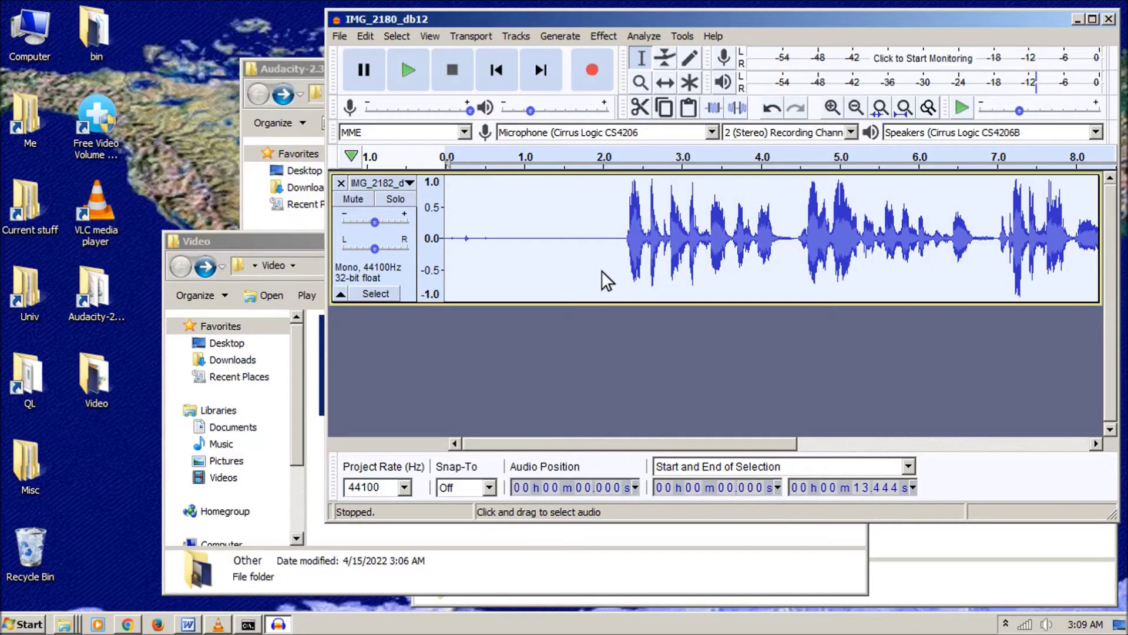
Step: Capture a noise profile for Noise Reduction from about 0.57 to 2.26 seconds of the IMG_2182 track
click(578, 235)
drag(622, 182, 490, 209)
click(604, 36)
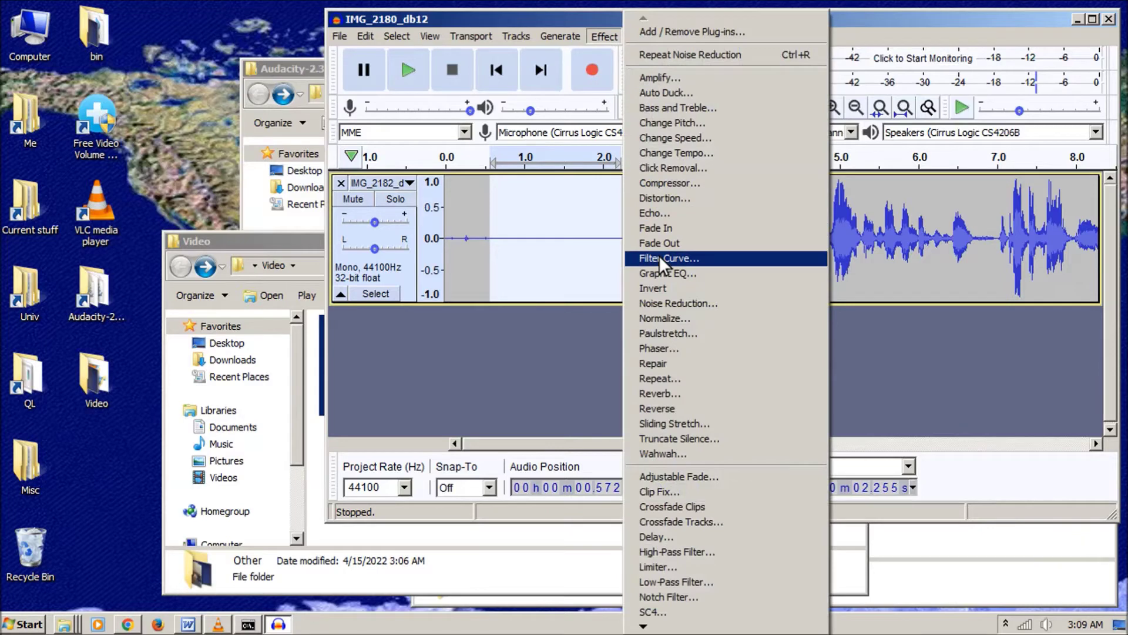
click(667, 305)
click(726, 181)
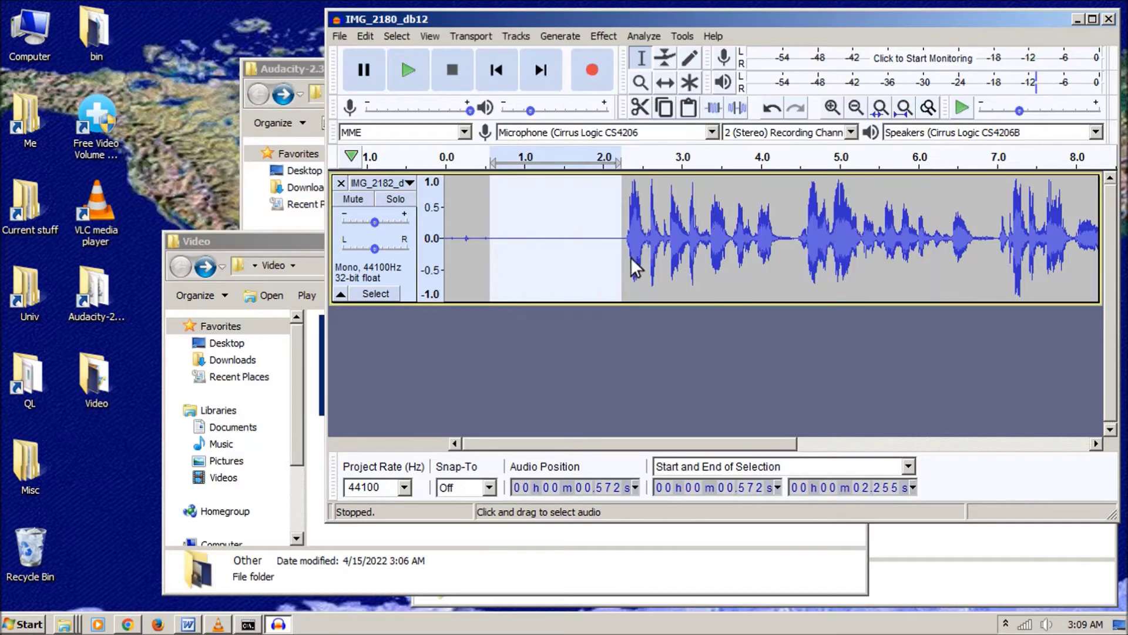
Step: Apply Noise Reduction to the whole IMG_2182 track and play the quiet stretch from 0.808 to 2.379 s
double_click(545, 216)
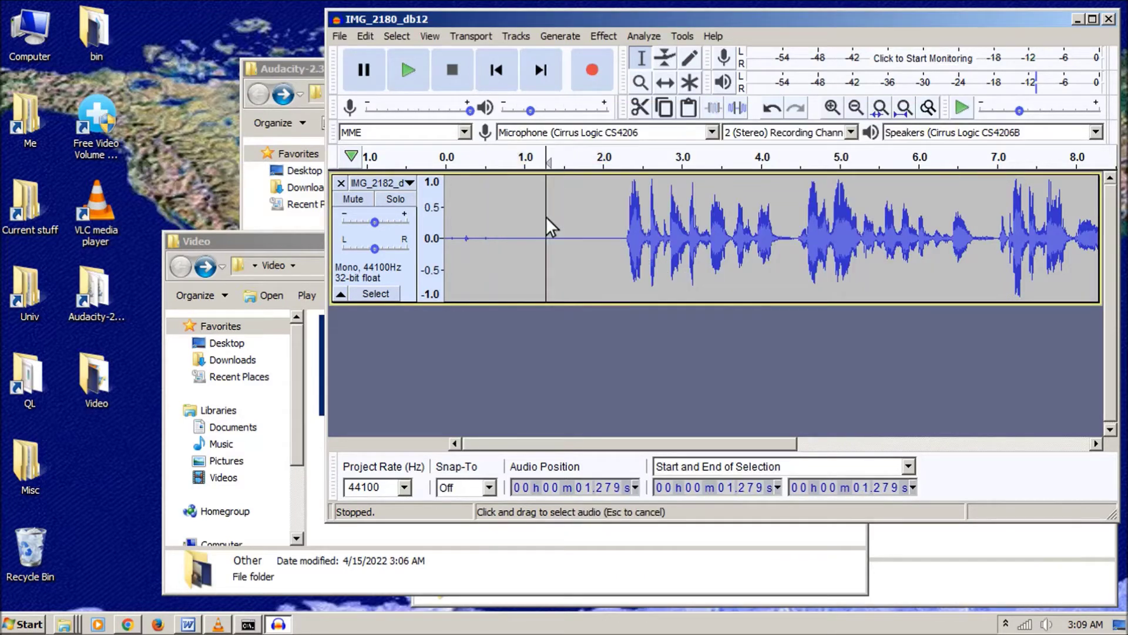
click(617, 36)
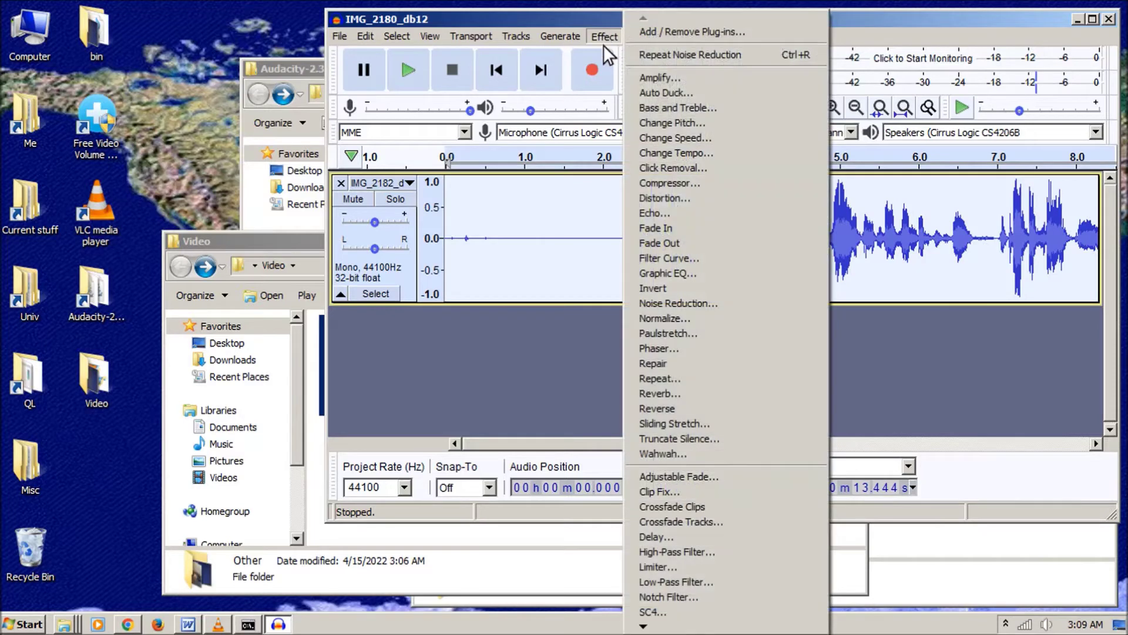
click(657, 300)
click(782, 401)
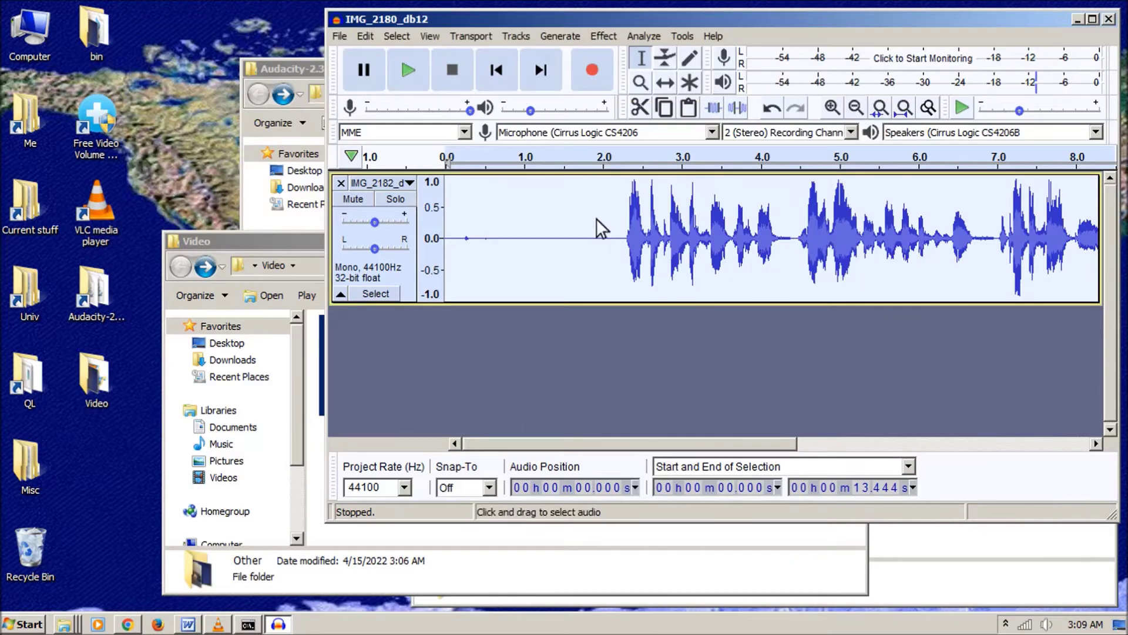
click(564, 207)
drag(513, 206, 633, 210)
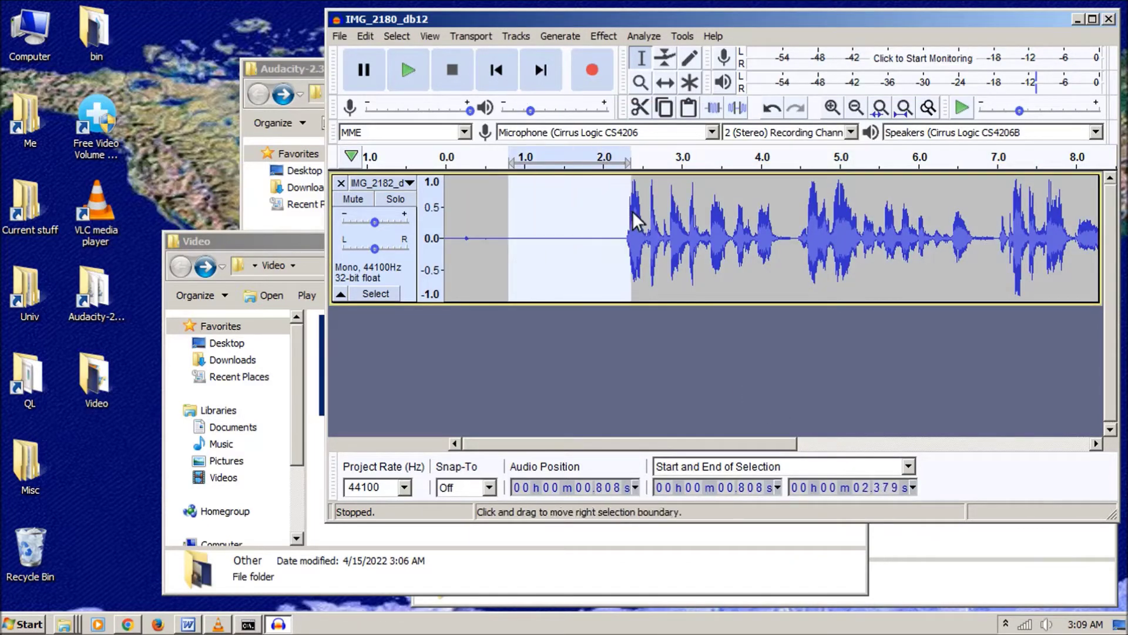
click(411, 70)
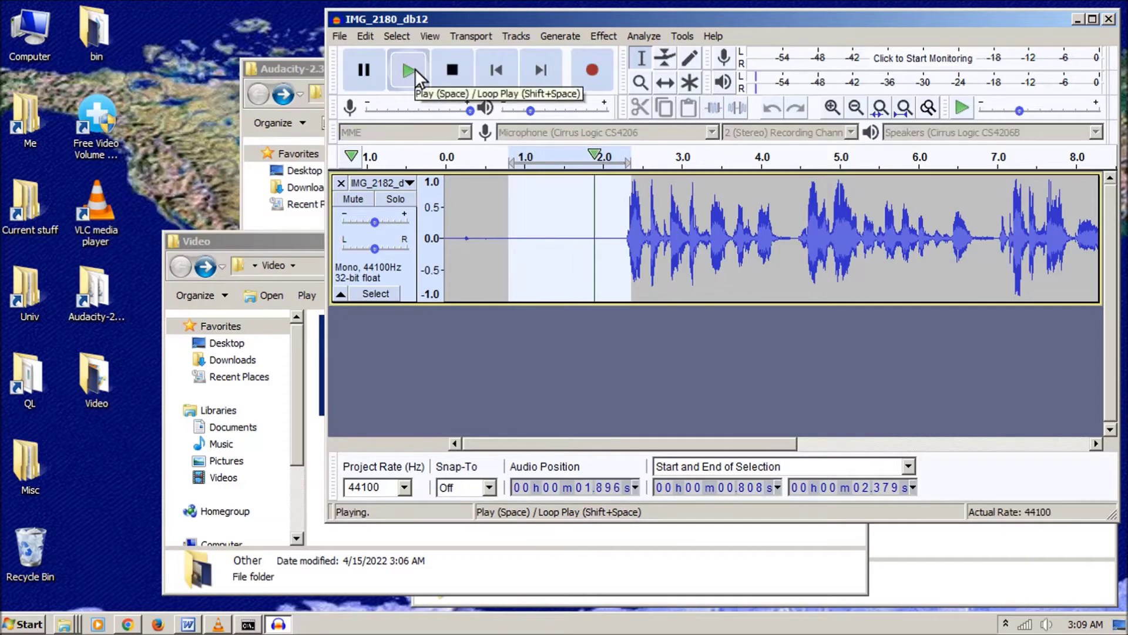
Step: Export the cleaned audio as the MP3 file IMG_2182_db12_nr12s6f5.mp3 in the bin folder
click(340, 37)
mouse_move(367, 154)
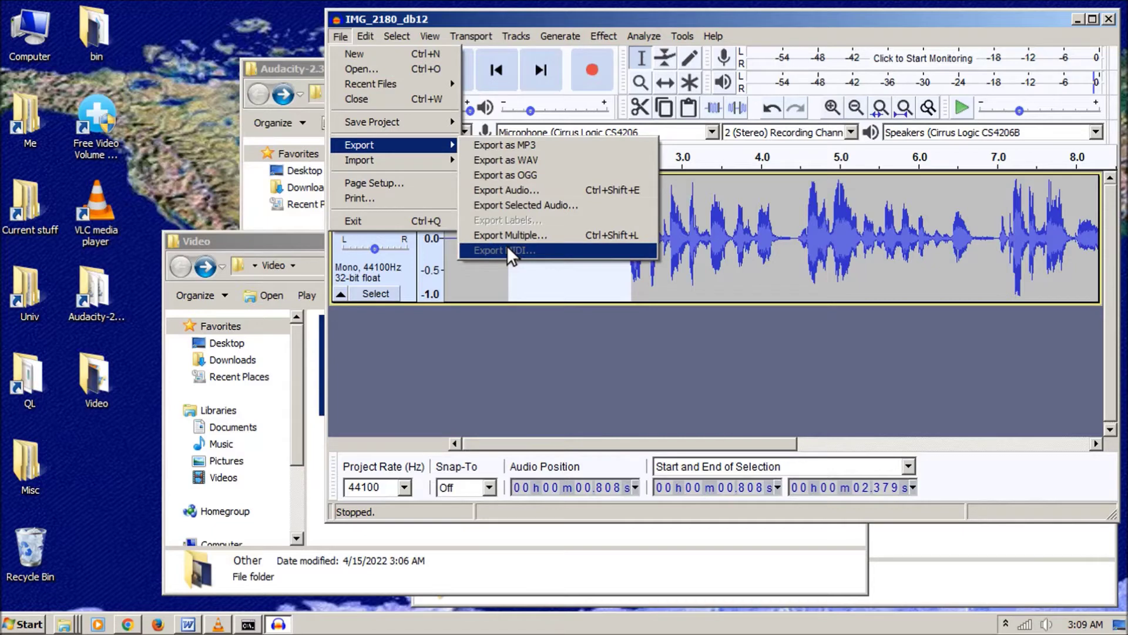
click(522, 150)
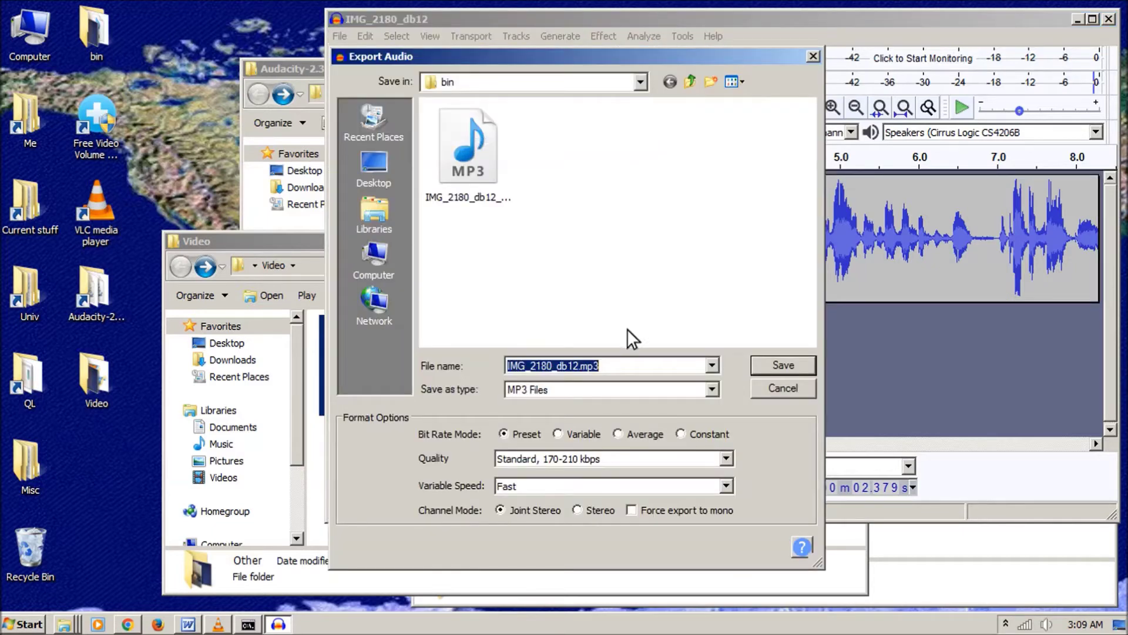
click(578, 366)
text(_nr1)
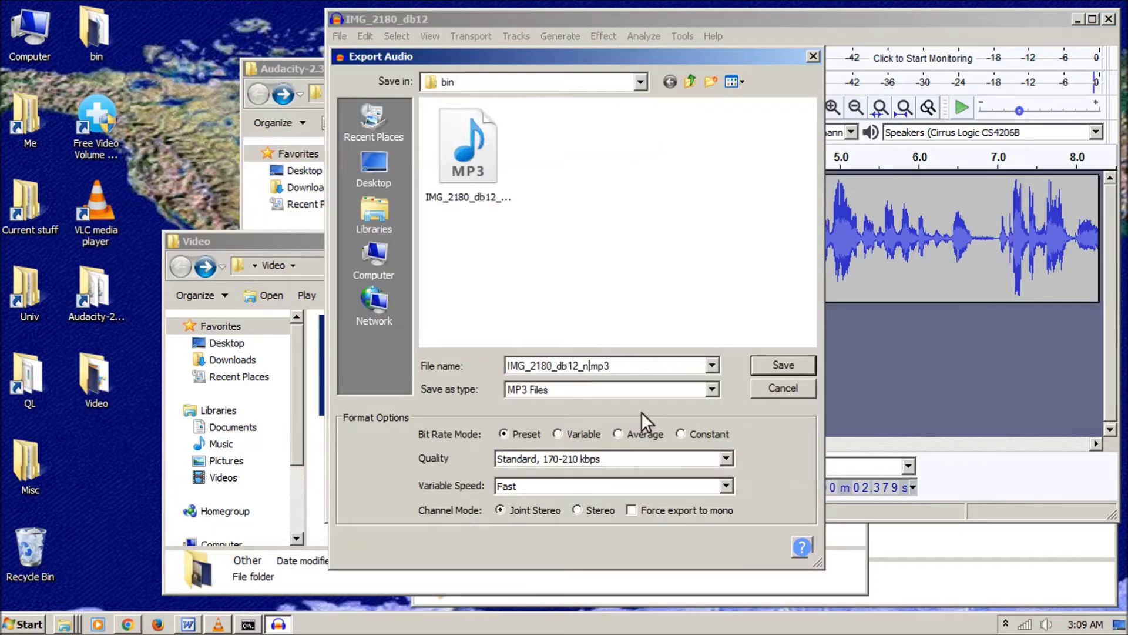
text(2s6f5)
click(786, 365)
click(875, 606)
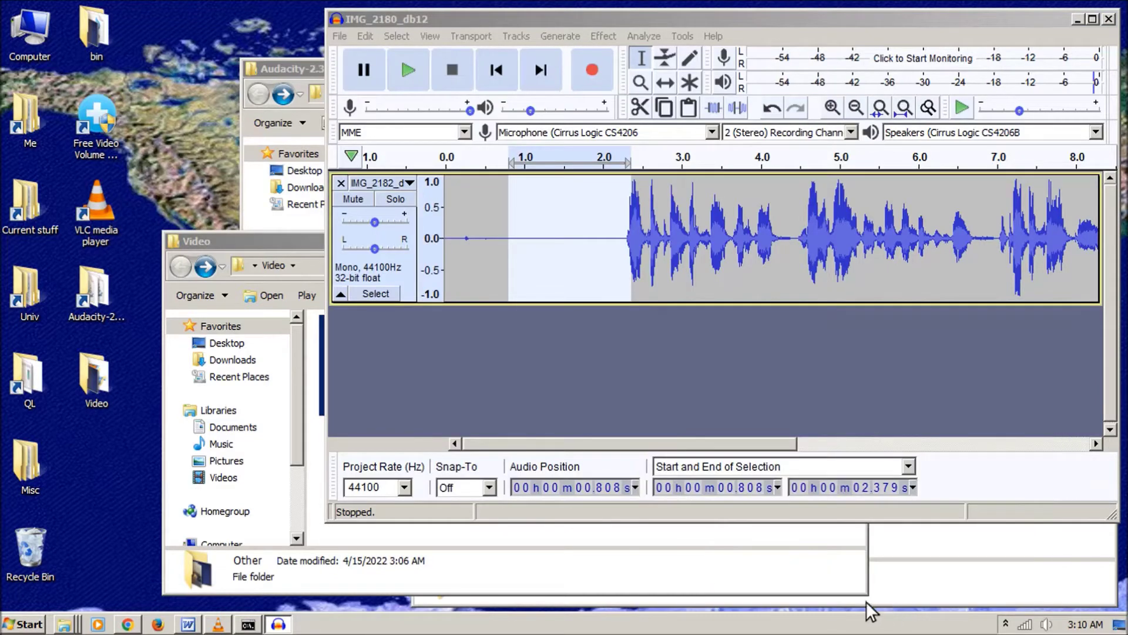
Step: Remove the IMG_2182 track, quit Audacity and bring the bin folder window to the front
click(340, 182)
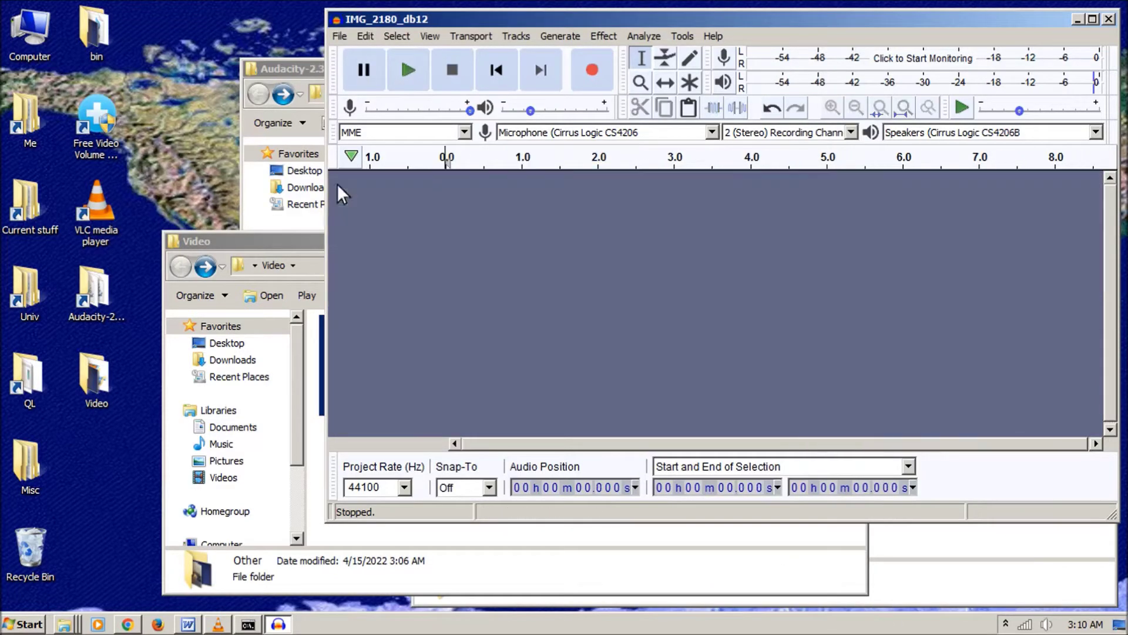
click(1109, 19)
click(779, 304)
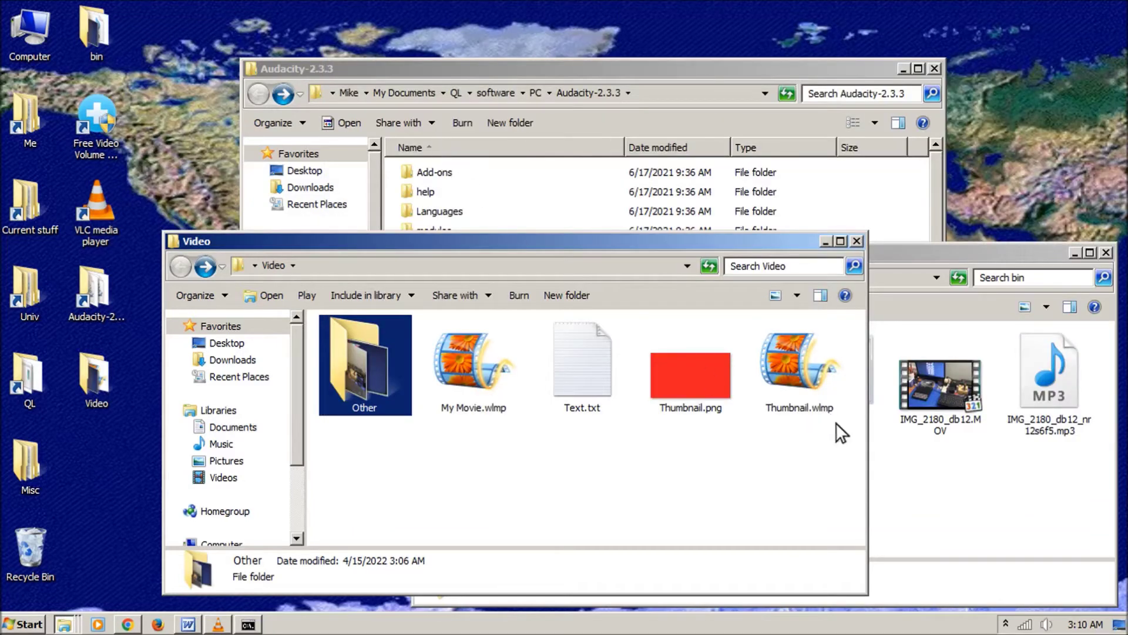
click(900, 459)
Step: Switch to the Command Prompt, change into the Desktop\bin directory and list its files
click(248, 624)
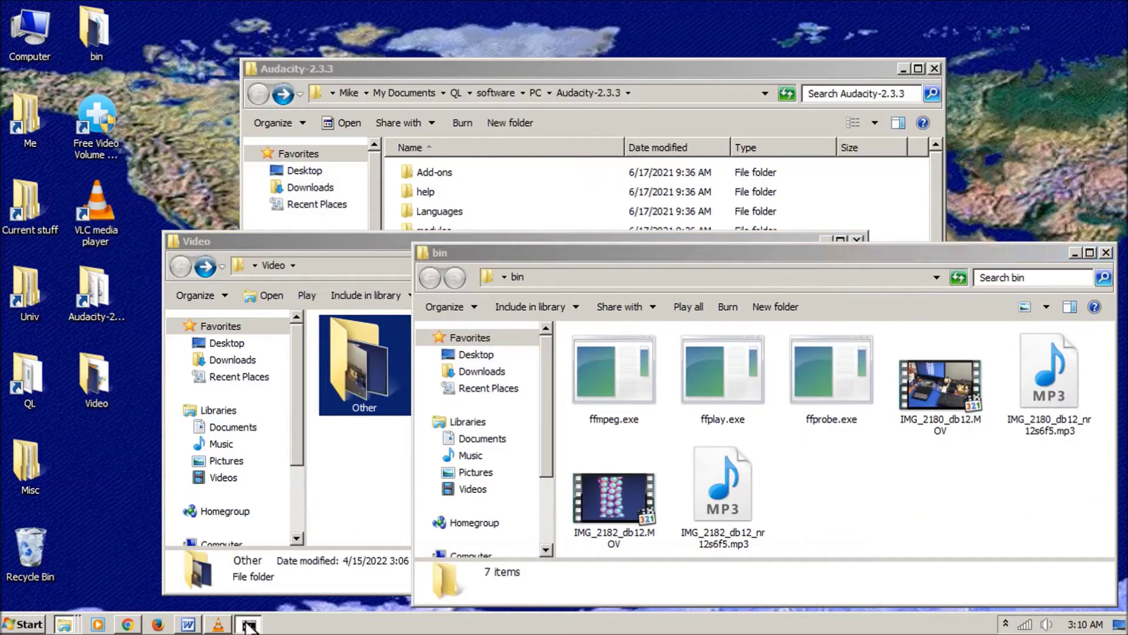
text(cd Desktop)
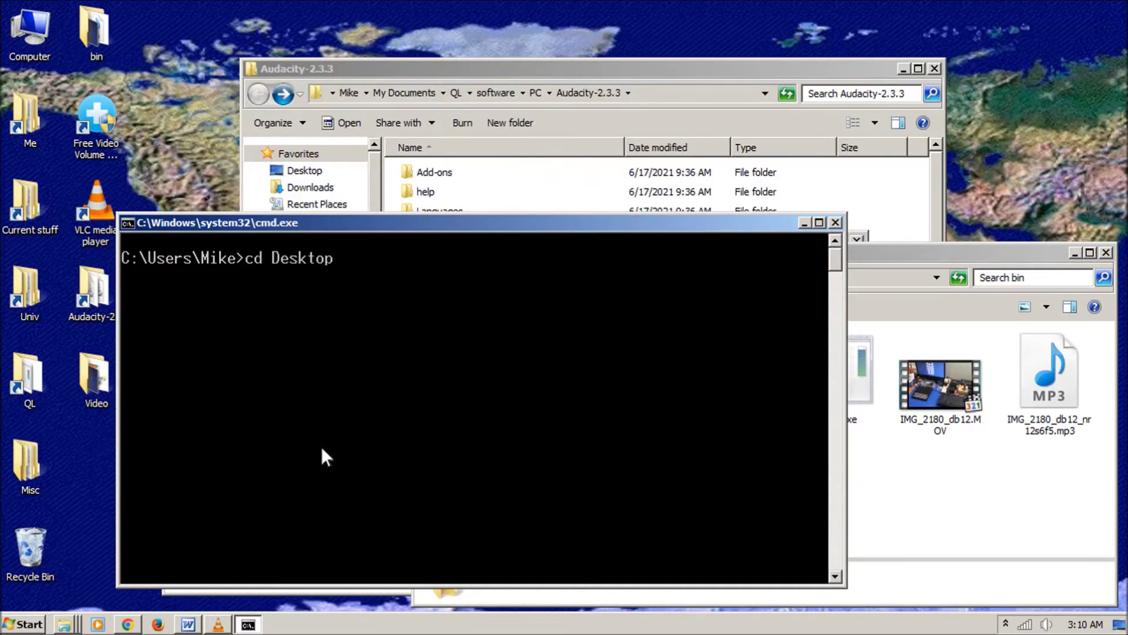
key(Return)
text(cd bin)
key(Return)
text(dir)
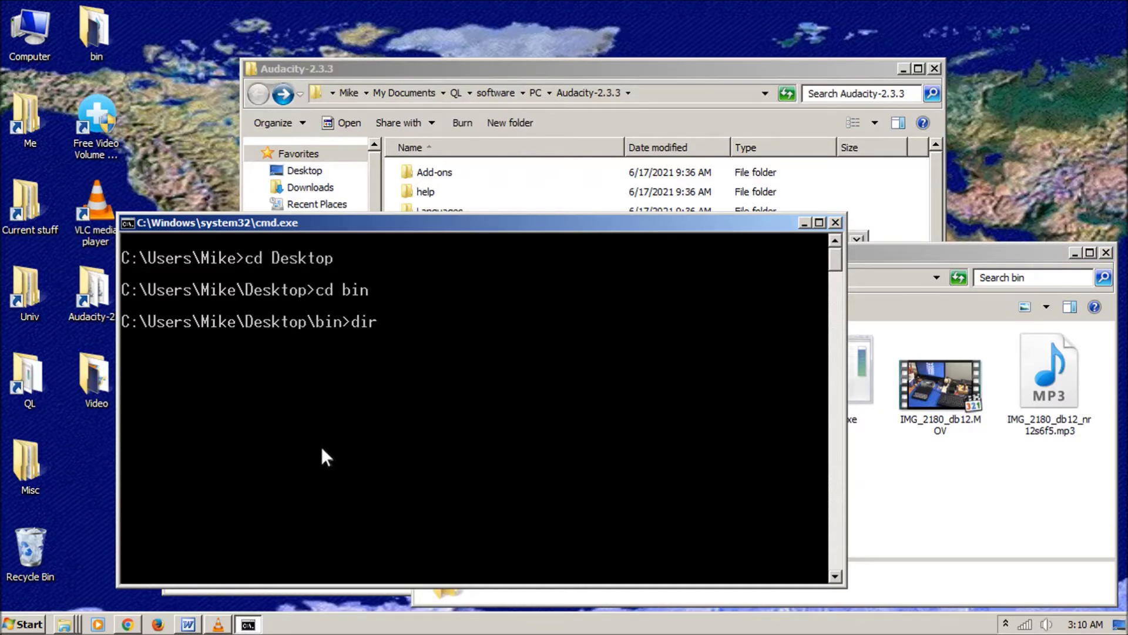
key(Return)
Step: Begin an ffmpeg.exe command with IMG_2180_db12.MOV and IMG_2180_db12_nr12s6f5.mp3 as its two -i inputs
text(ffm)
key(Tab)
text(-i)
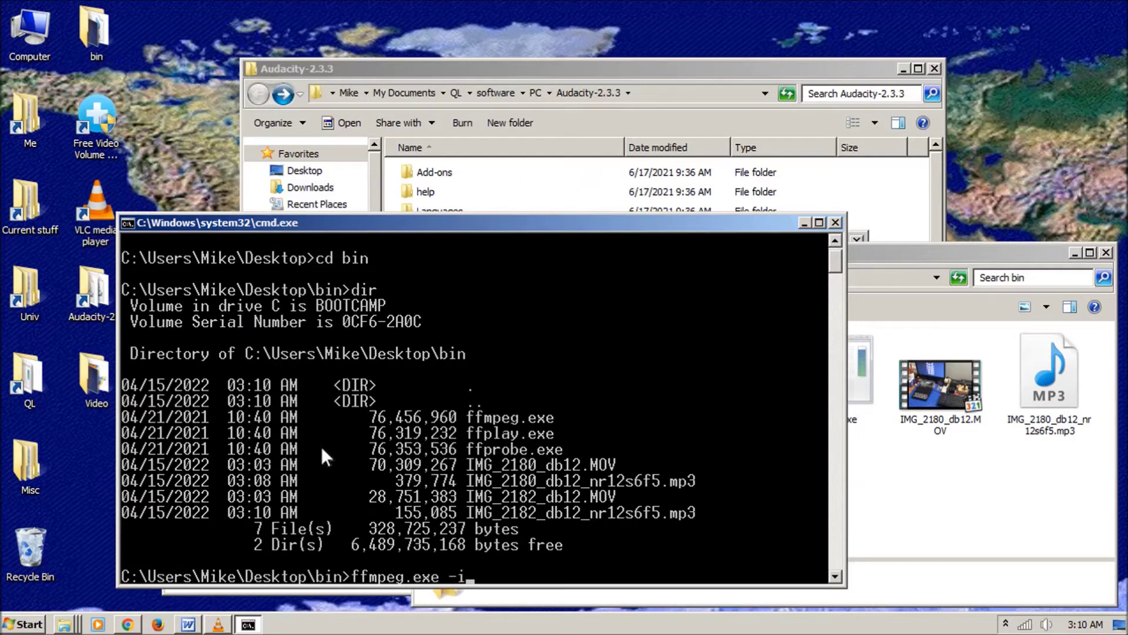
text( I)
key(Tab)
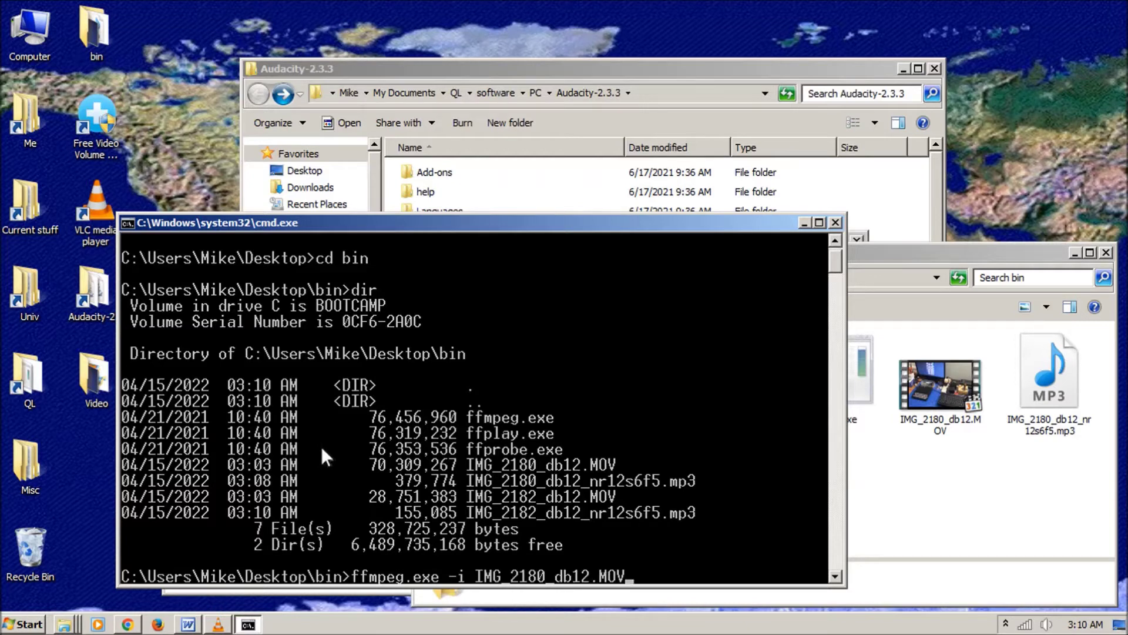
text(-i I)
key(Tab)
key(Tab)
Step: Add the options -vcodec copy -acodec copy -map 0:0 -map 1:0 to the ffmpeg command
text(-)
text(vc)
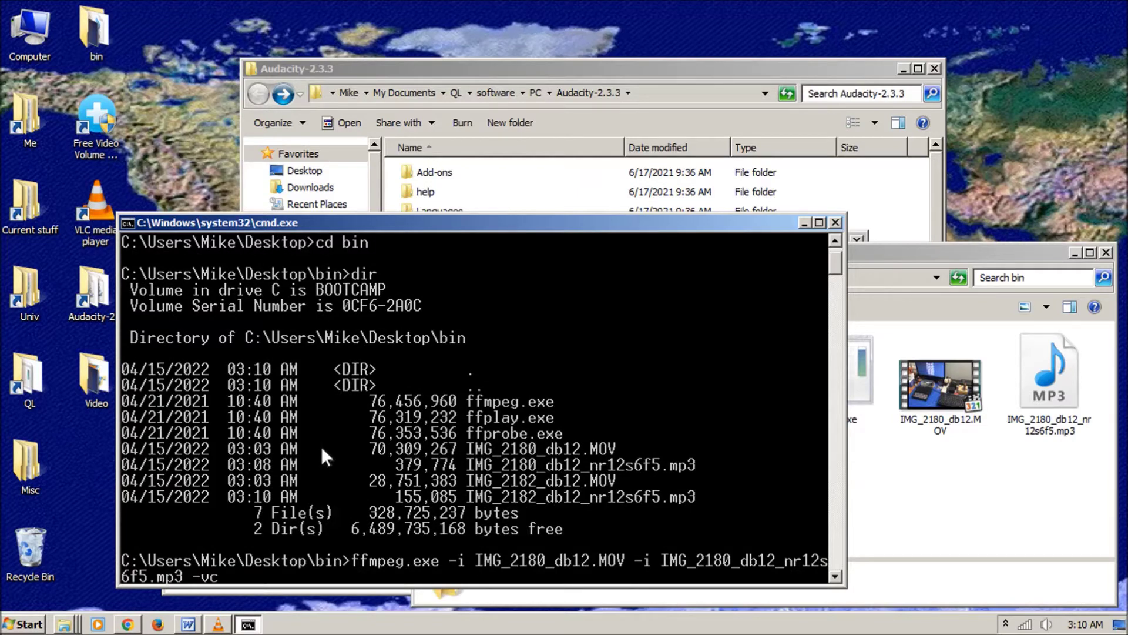
text(odec copy -acode)
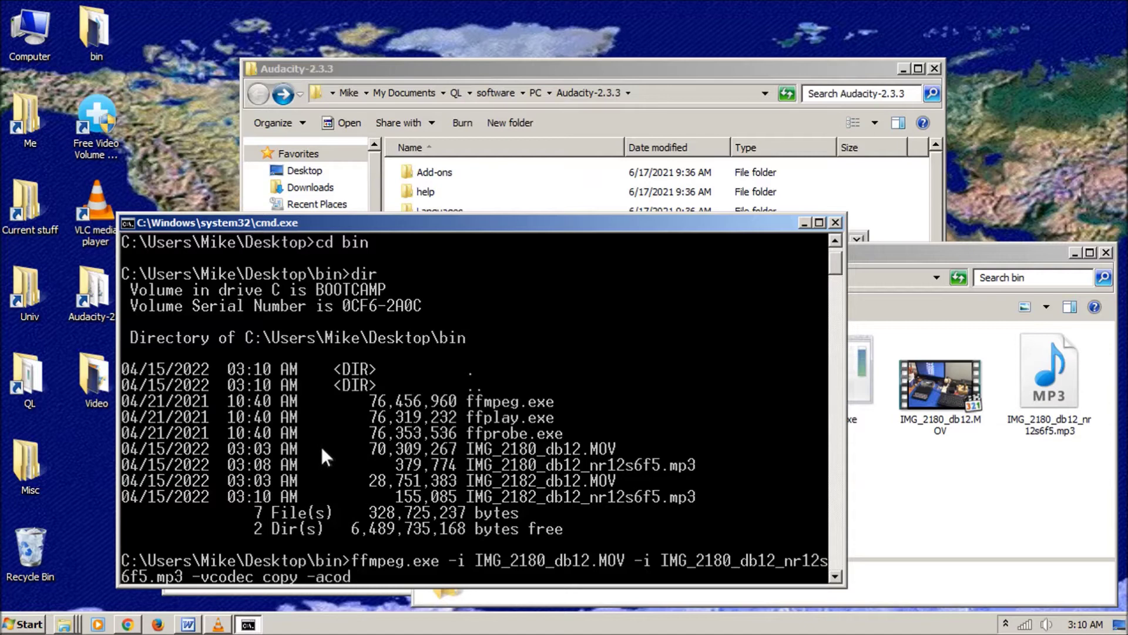
text(c copy -a)
key(BackSpace)
text(map)
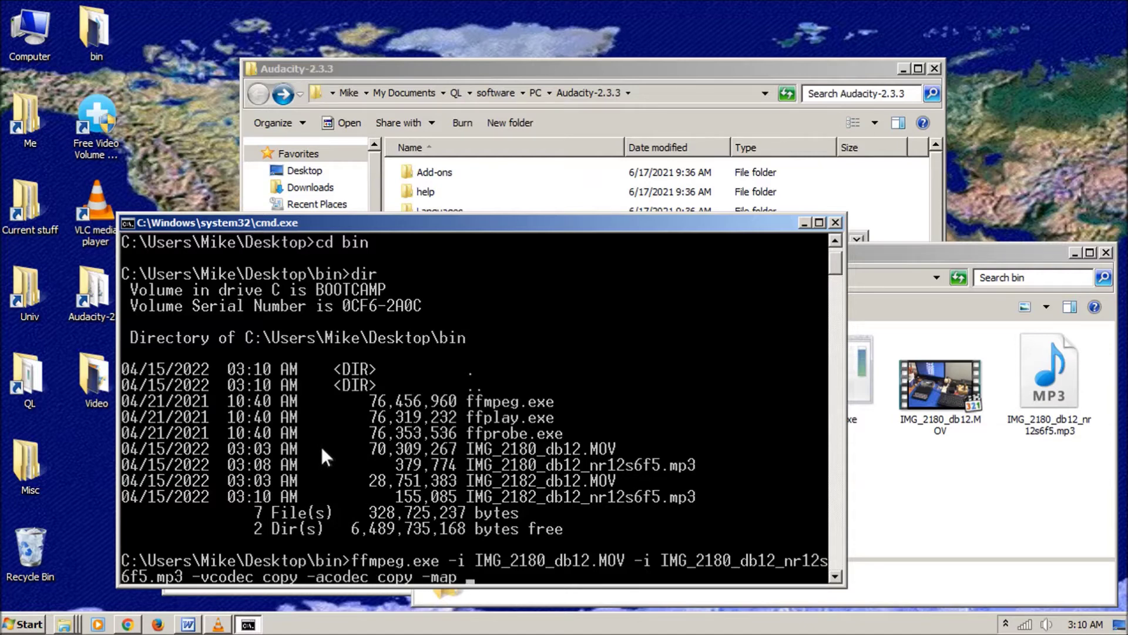
text( 0:0 -map 1:0 )
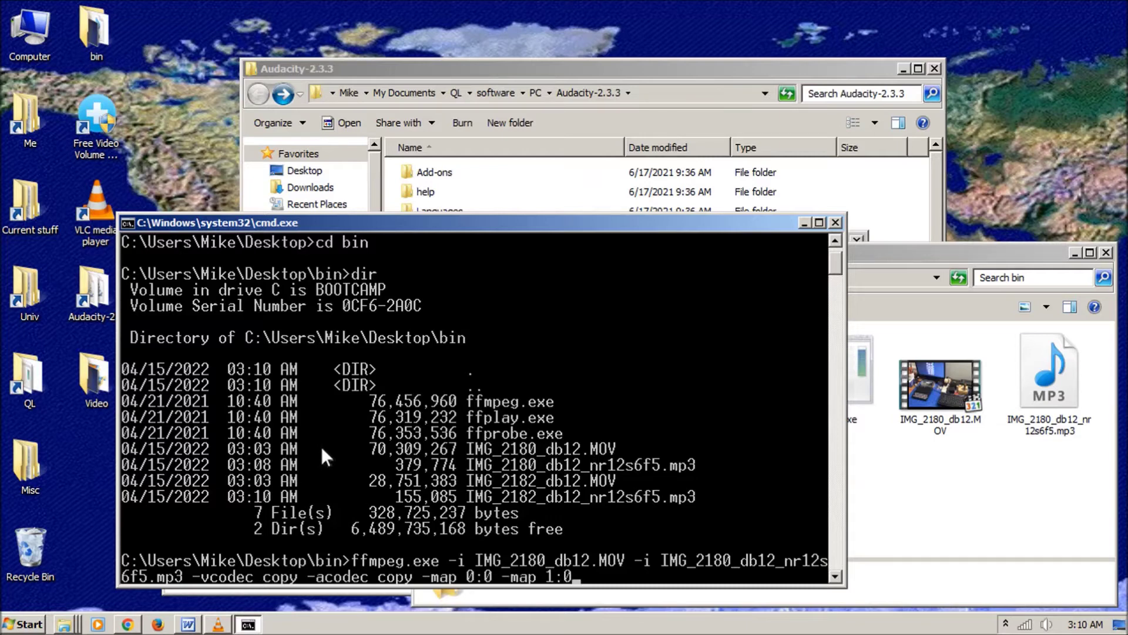
Step: Name the output file IMG_2180_db12_nr12s6f5.mp4 and run the ffmpeg command
text(I)
key(Tab)
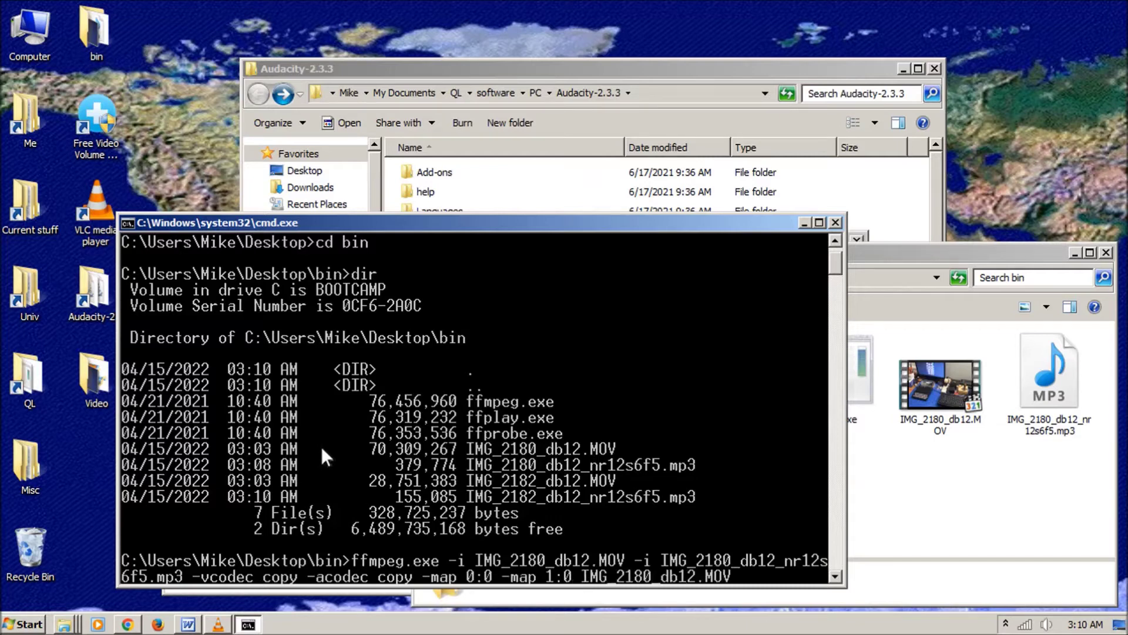
key(Tab)
key(BackSpace)
text(4)
key(Return)
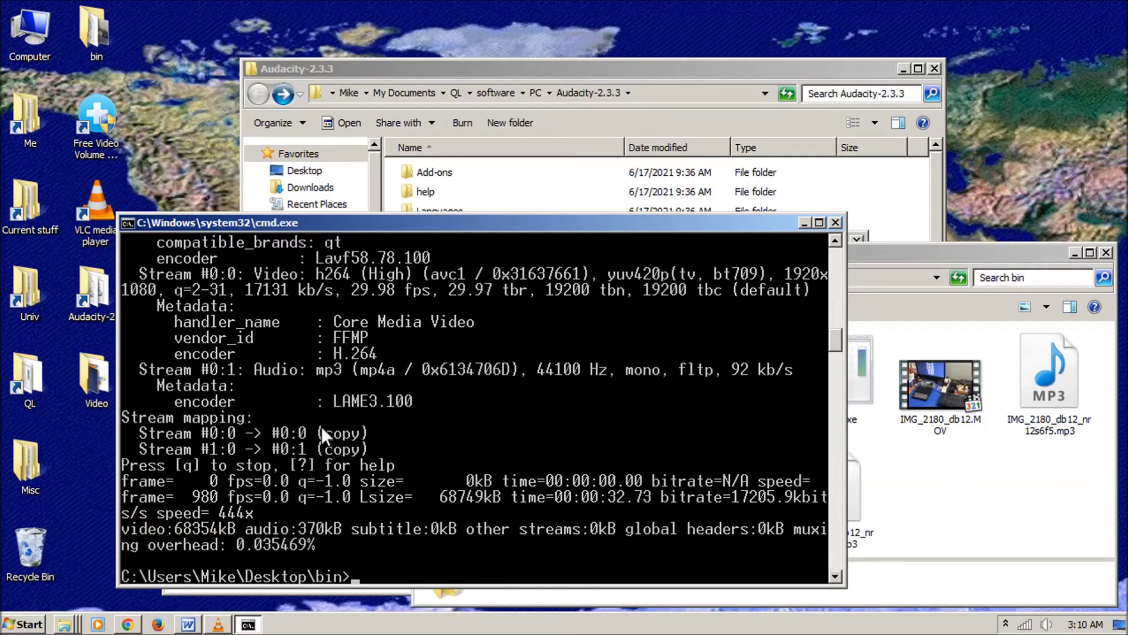
Step: Move IMG_2180_db12_nr12s6f5.mp4 from the bin folder into the Video folder and play it briefly
click(802, 223)
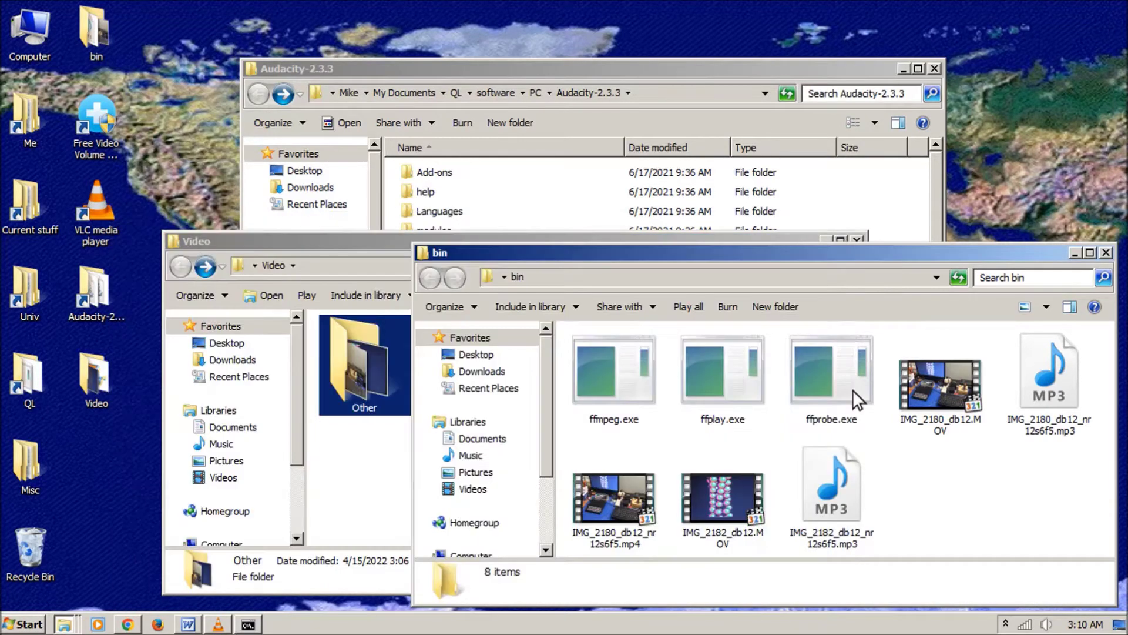
click(365, 242)
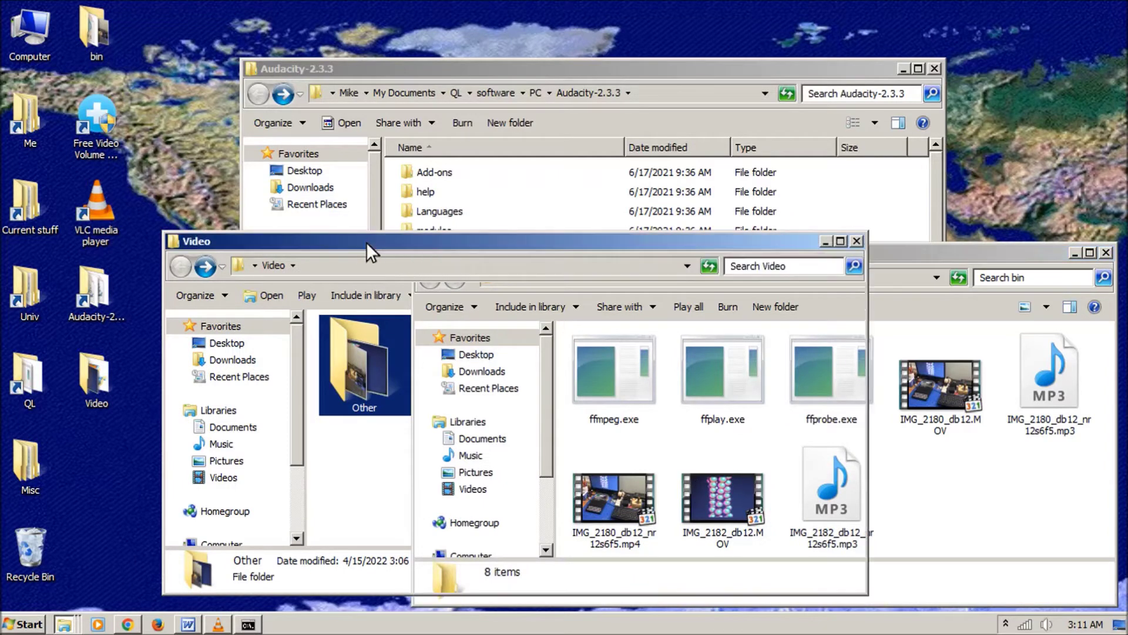
click(904, 478)
click(740, 497)
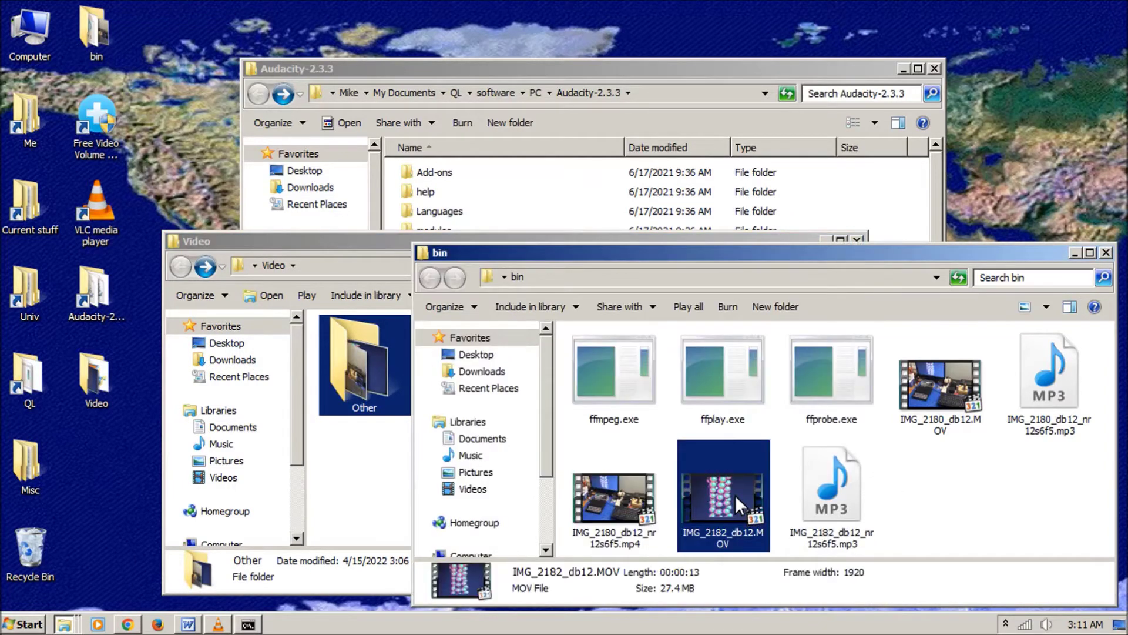
drag(623, 496, 373, 477)
click(425, 473)
double_click(371, 443)
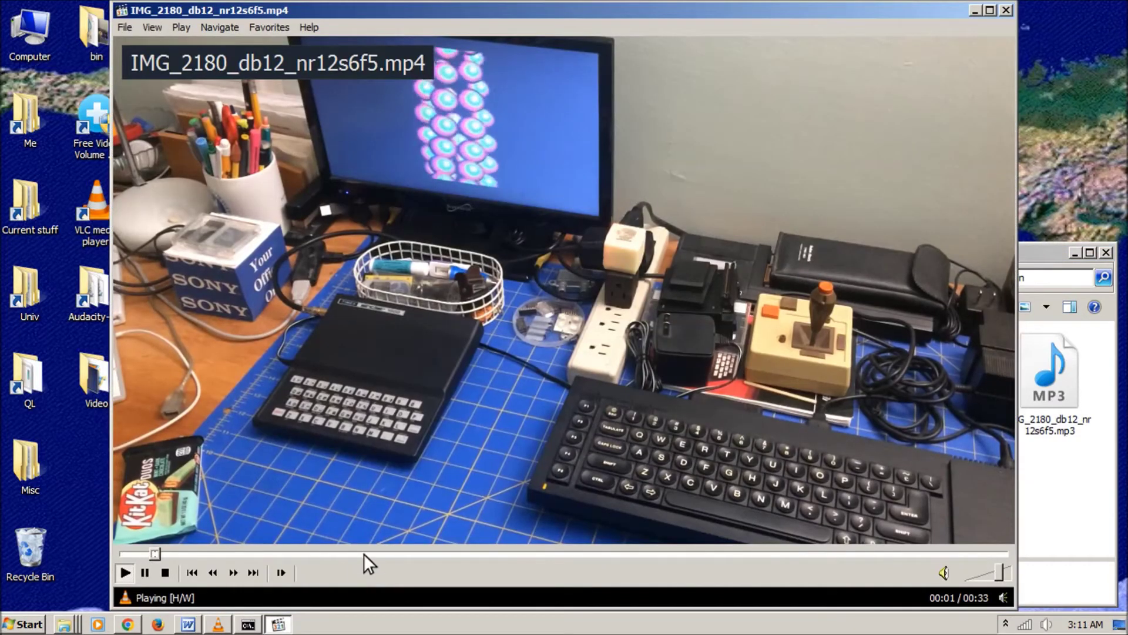
click(1006, 10)
Step: Delete IMG_2180_db12.MOV and IMG_2180_db12_nr12s6f5.mp3 from the bin folder
click(905, 525)
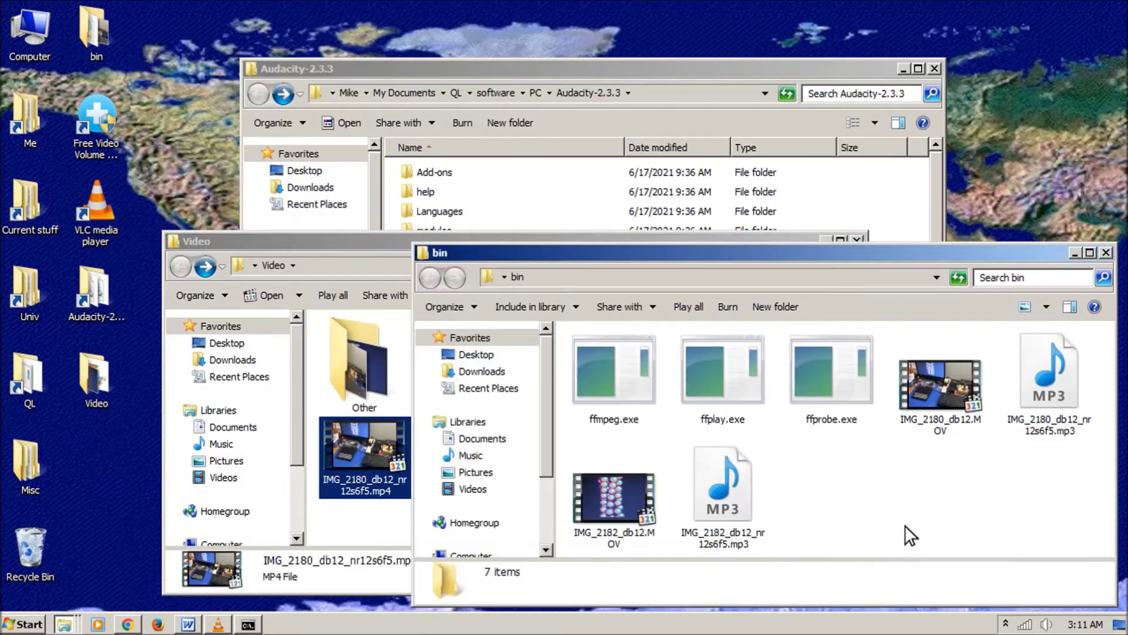
click(939, 382)
key(Delete)
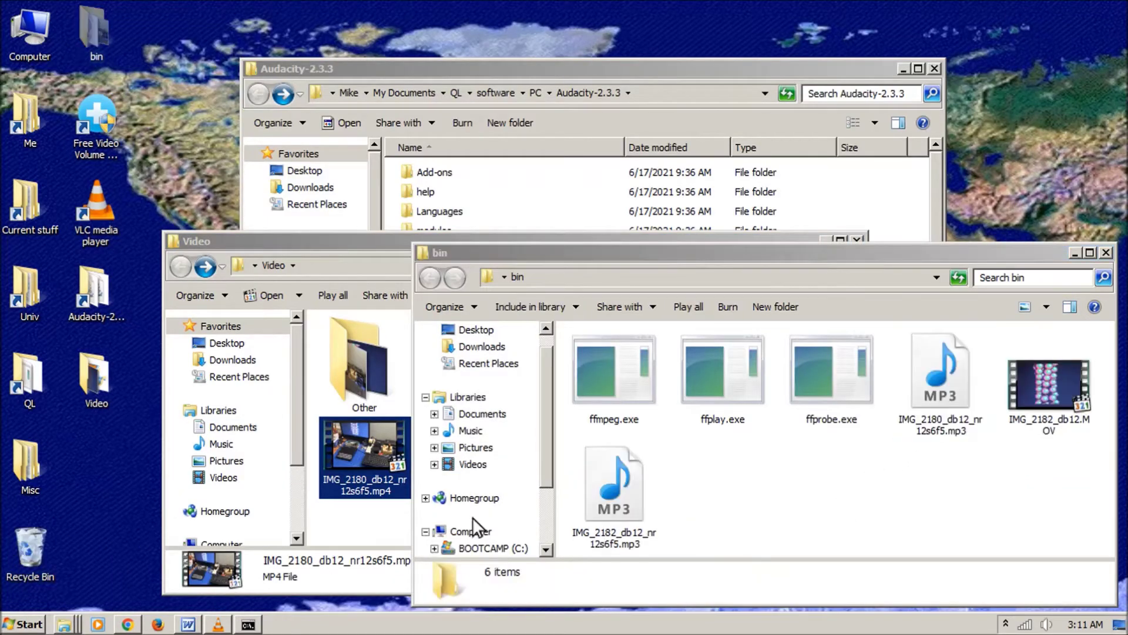
key(Delete)
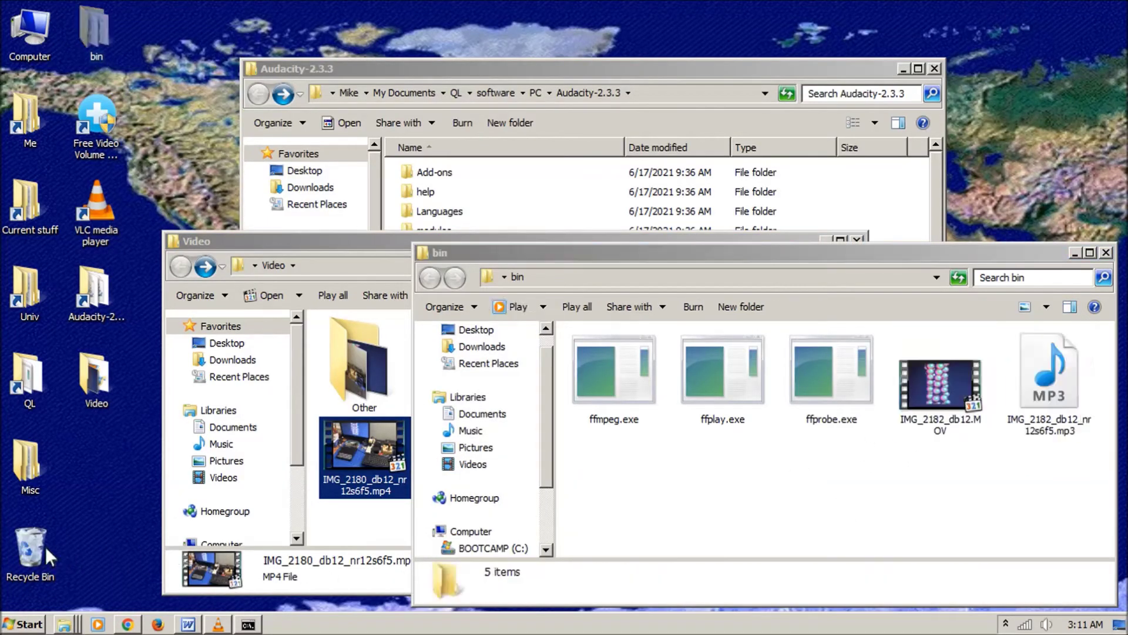
Step: Recall the previous ffmpeg command in the Command Prompt and change its output file to IMG_2182_db12_nr12s6f5.mp4
click(248, 624)
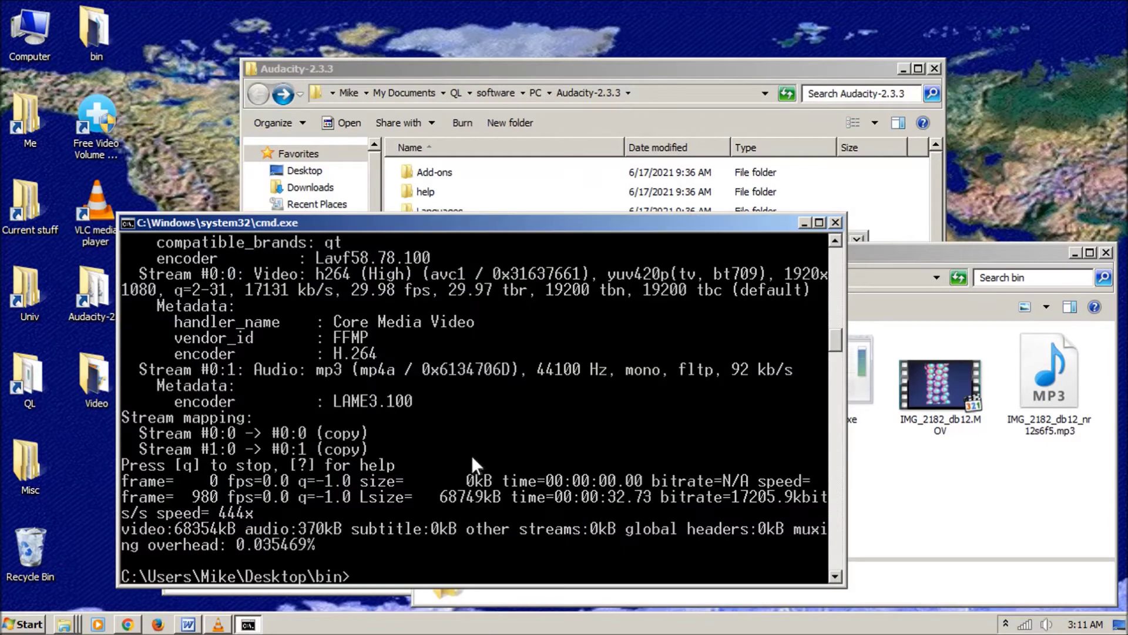
key(Up)
key(Left)
key(Left)
key(Left)
key(Left)
key(Left)
key(Left)
key(Left)
key(Left)
key(Left)
key(Left)
key(Left)
key(Left)
key(Left)
key(Left)
key(Left)
key(Left)
key(Left)
key(Left)
key(Left)
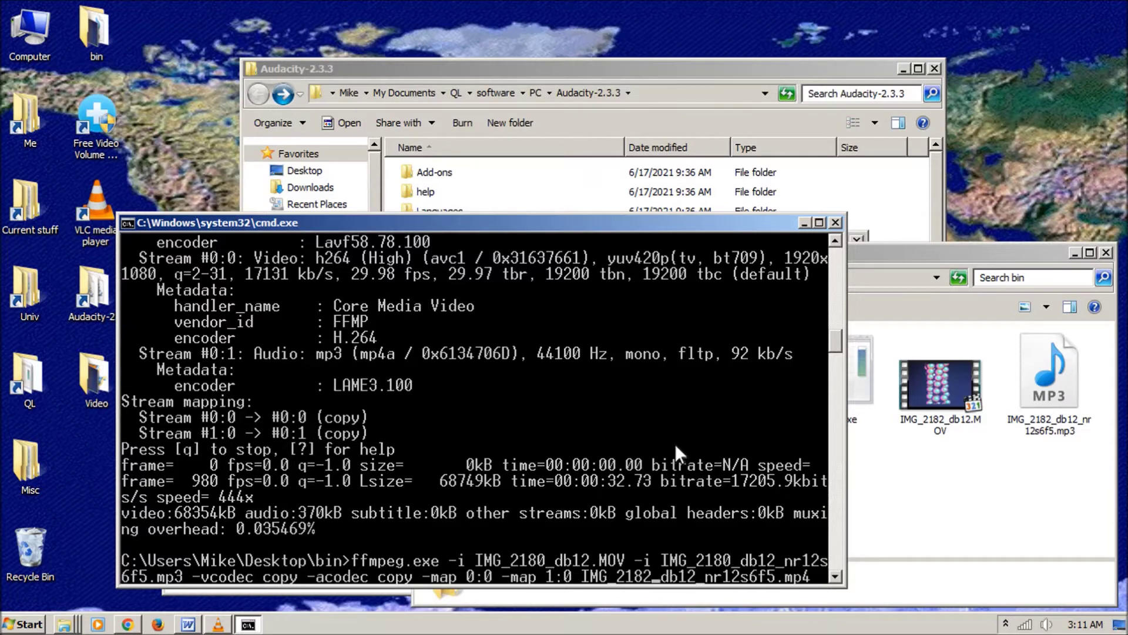
key(BackSpace)
text(2)
Step: Change the command's audio input to IMG_2182_db12_nr12s6f5.mp3
key(Left)
key(Left)
key(Left)
key(Left)
key(Left)
key(Left)
key(Left)
key(Left)
key(Left)
key(Left)
key(Left)
key(Left)
key(Left)
key(Left)
key(Left)
key(Left)
key(Left)
key(Left)
key(Left)
key(Left)
key(Left)
key(Left)
key(Left)
key(Left)
key(Left)
key(Left)
key(Left)
key(Left)
key(Left)
key(Left)
key(Left)
key(Left)
key(Left)
key(Left)
key(Left)
key(Left)
key(Left)
key(Left)
key(Left)
key(Left)
key(BackSpace)
text(2)
Step: Change the command's video input to IMG_2182_db12.MOV and run it
key(Left)
key(Left)
key(Left)
key(Left)
key(Left)
key(BackSpace)
text(2)
key(Return)
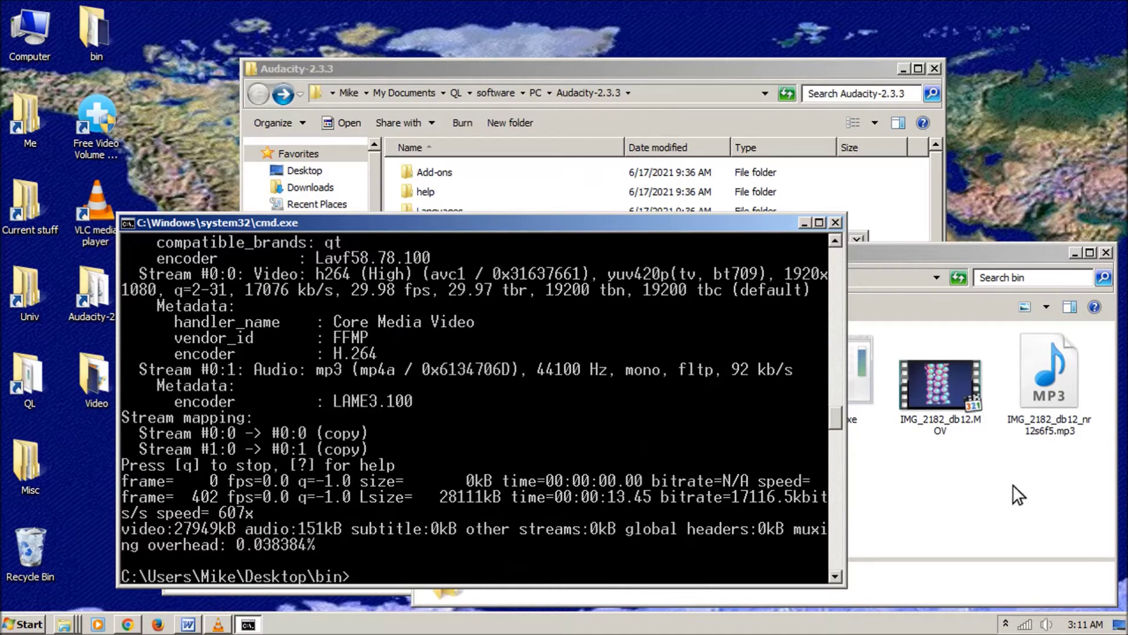
Step: Minimize the Command Prompt and move IMG_2182_db12_nr12s6f5.mp4 from the bin folder into the Video folder
click(958, 493)
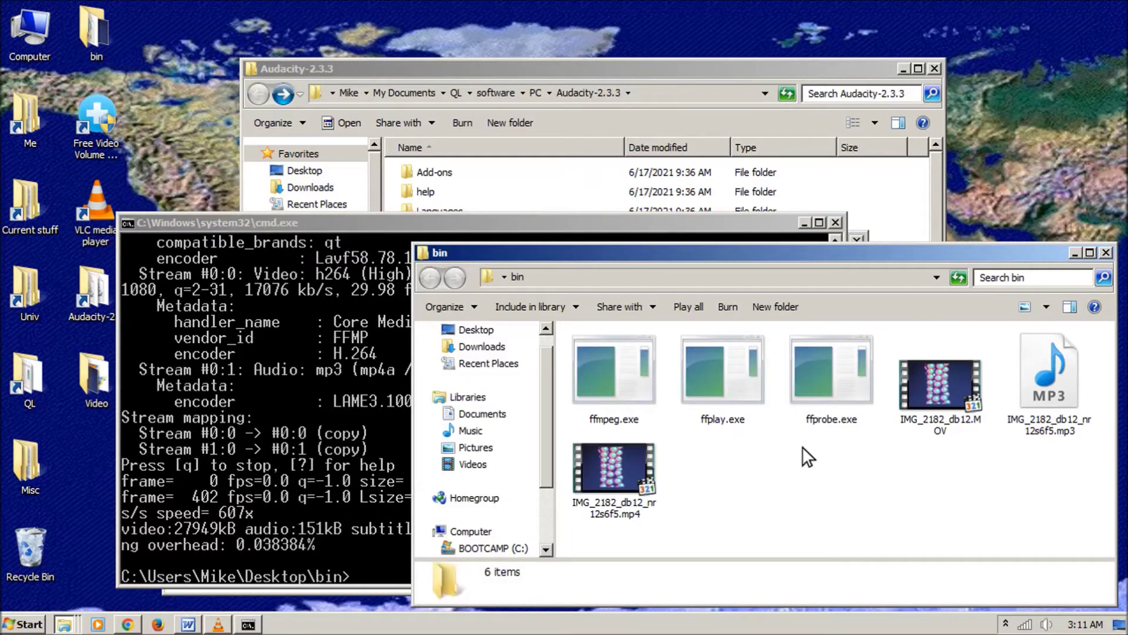
click(804, 223)
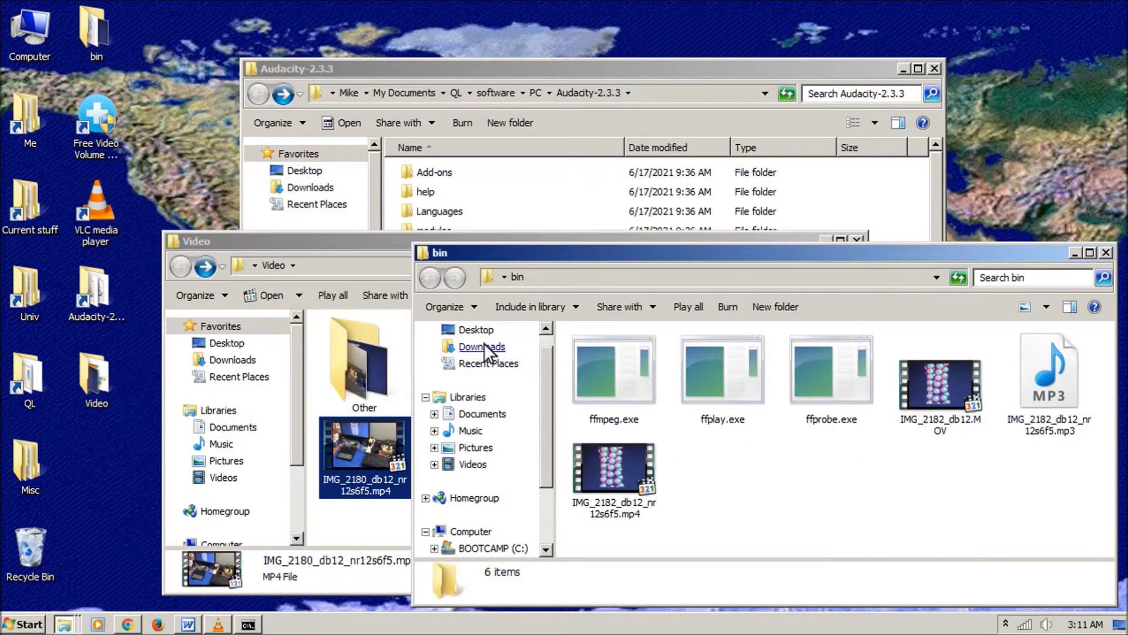
click(619, 473)
drag(619, 474, 392, 521)
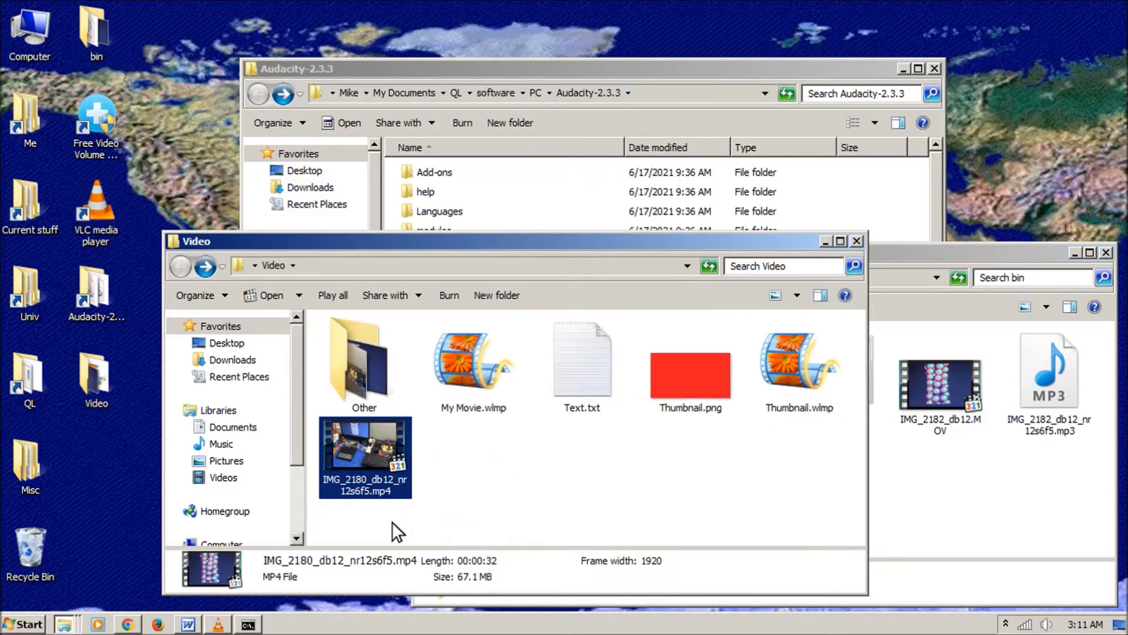
Step: Check the playback of IMG_2182_db12_nr12s6f5.mp4, and delete IMG_2182_db12.MOV and IMG_2182_db12_nr12s6f5.mp3 from the bin folder
double_click(464, 453)
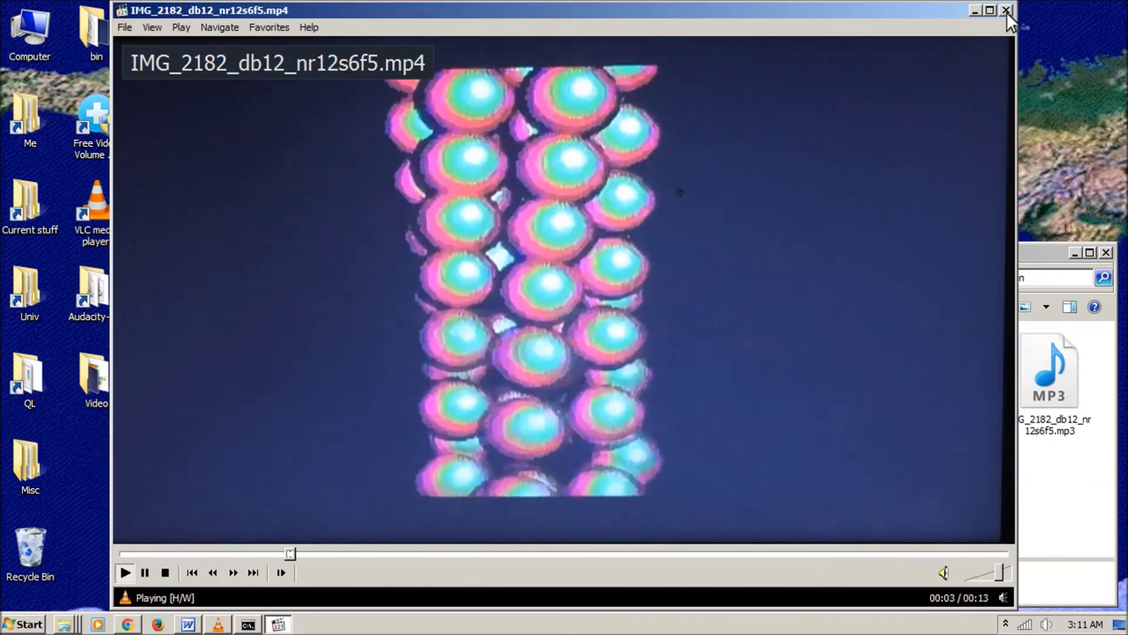
click(1006, 11)
click(1013, 457)
drag(1014, 457, 943, 382)
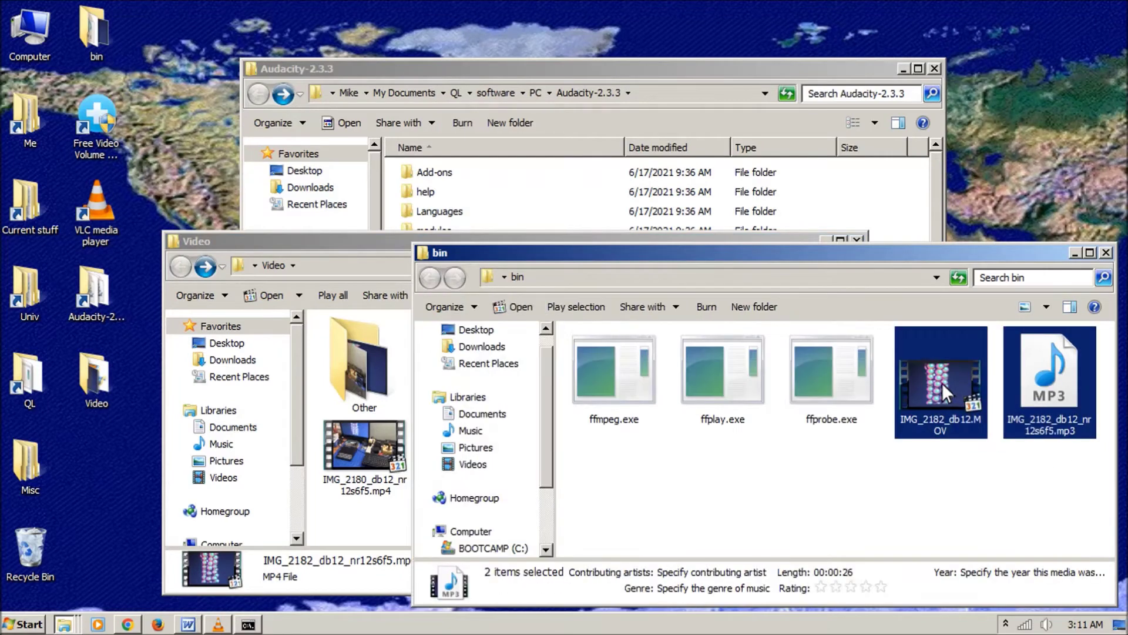
key(Delete)
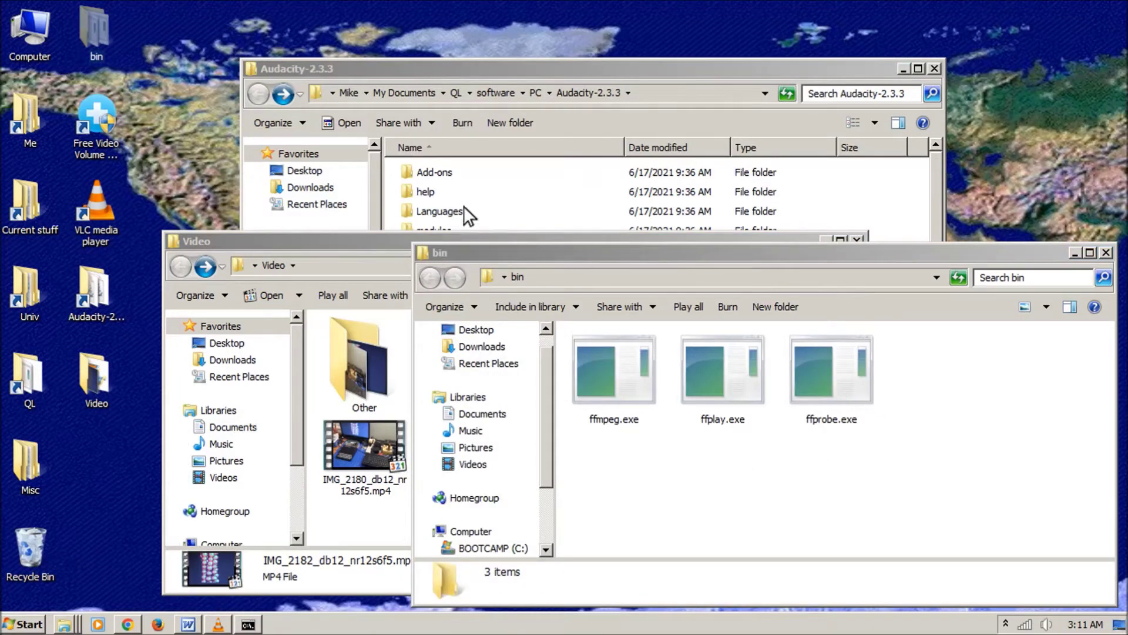
Step: Move the desktop's bin folder back into the ffmpeg folder inside Audacity-2.3.3's Tools folder, closing the Command Prompt that uses it
click(1106, 253)
click(577, 68)
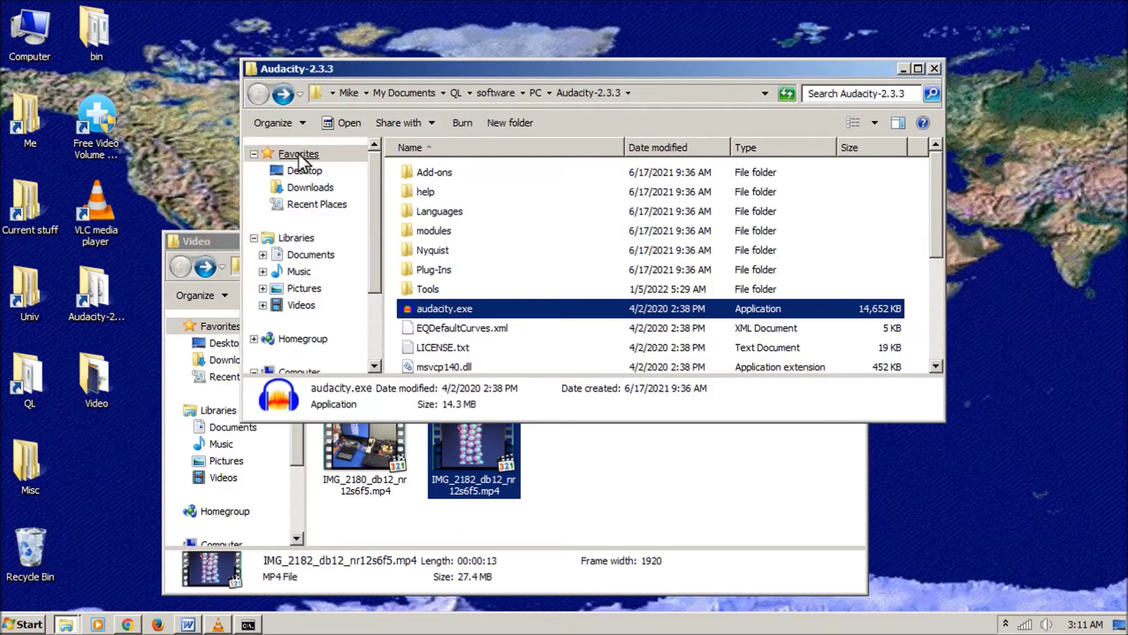
double_click(414, 288)
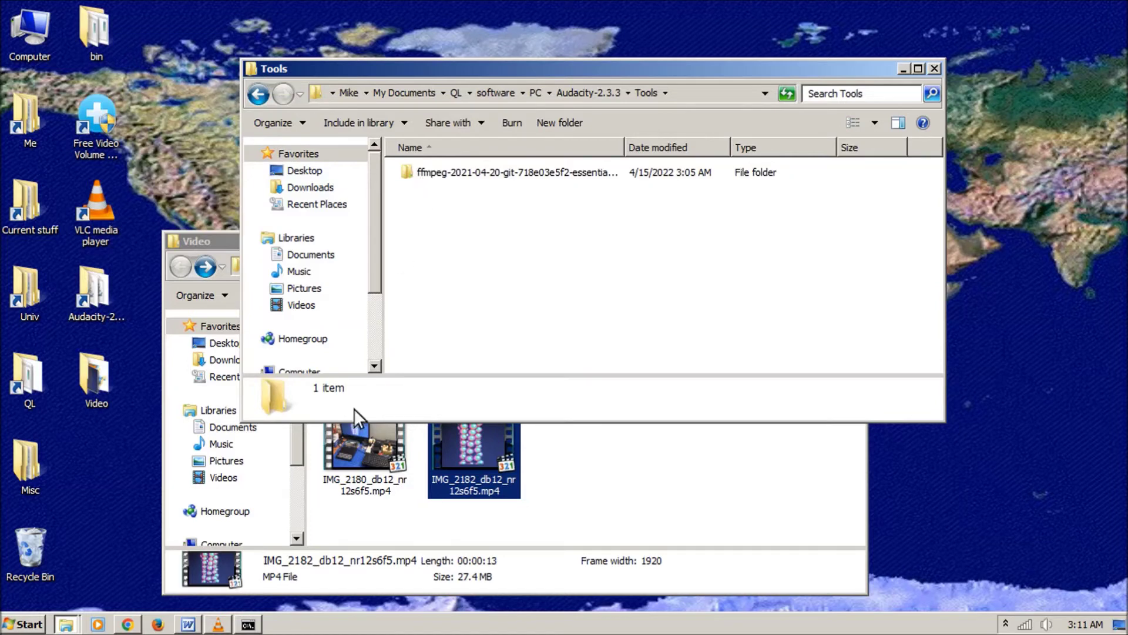
click(724, 393)
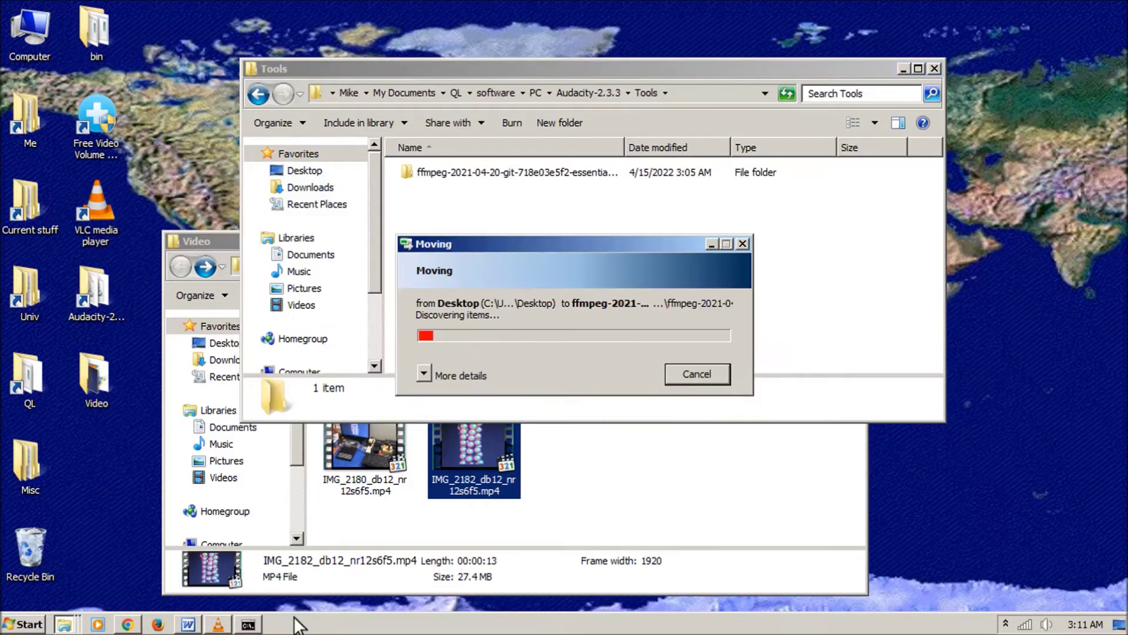
click(248, 624)
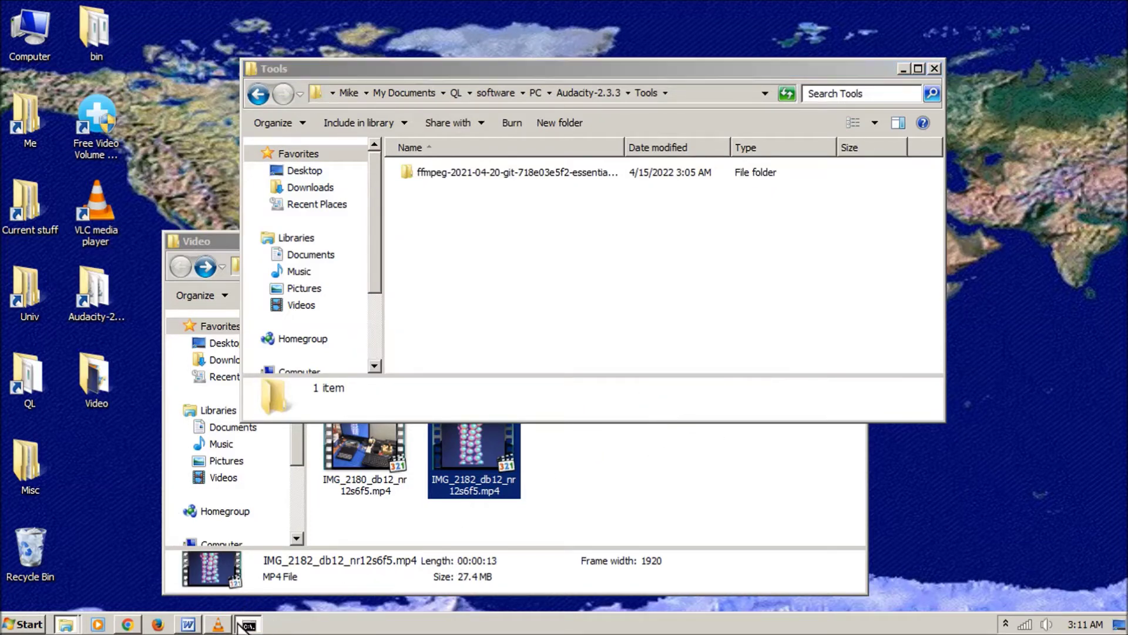
click(836, 226)
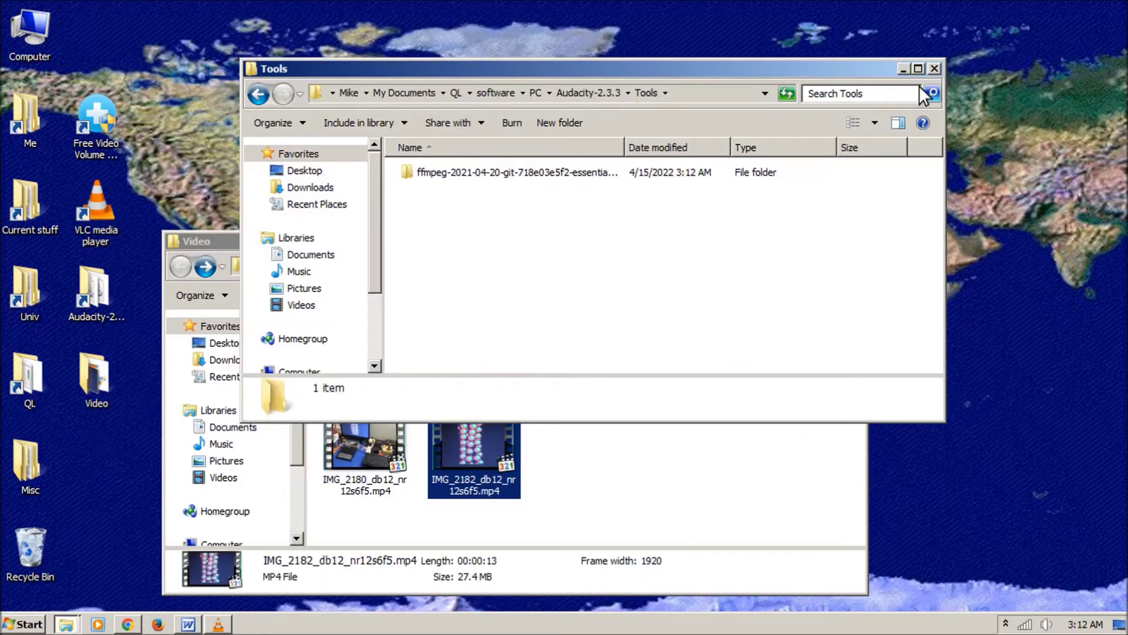
click(934, 69)
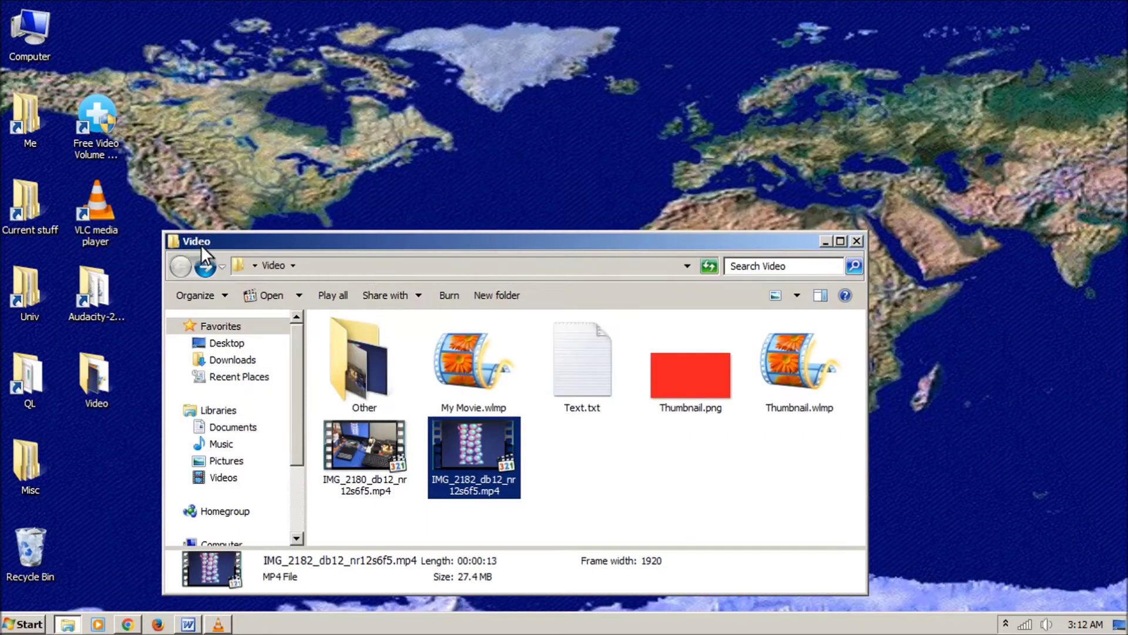
Step: Play the first seconds of IMG_2180_db12_nr12s6f5.mp4 from the Video folder and close the player
click(622, 454)
double_click(362, 446)
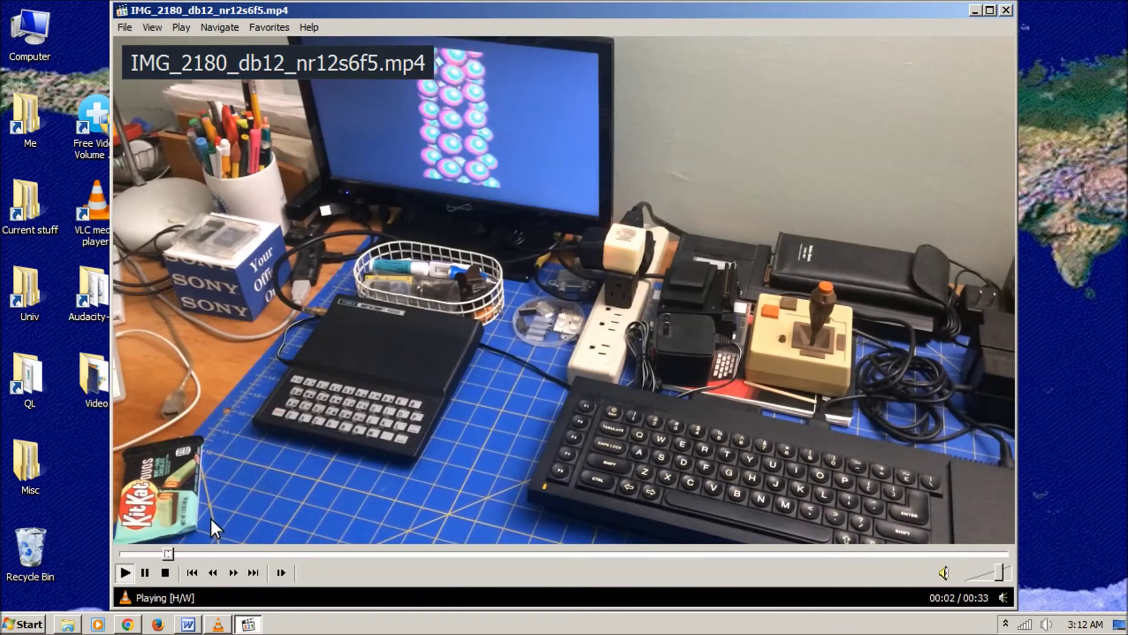
click(147, 575)
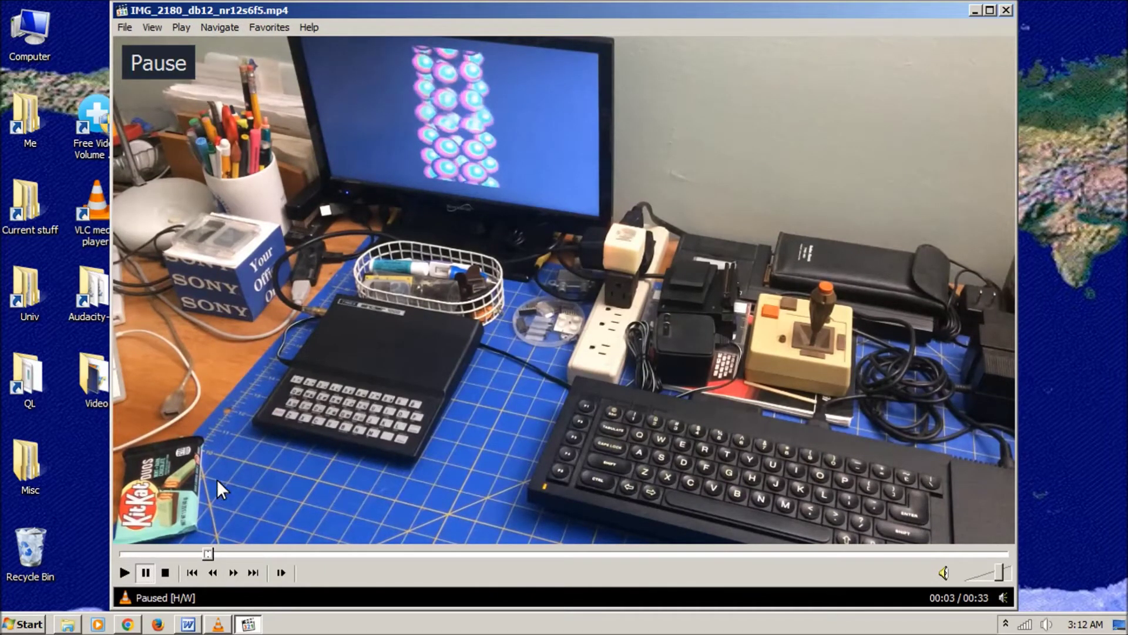
click(1007, 11)
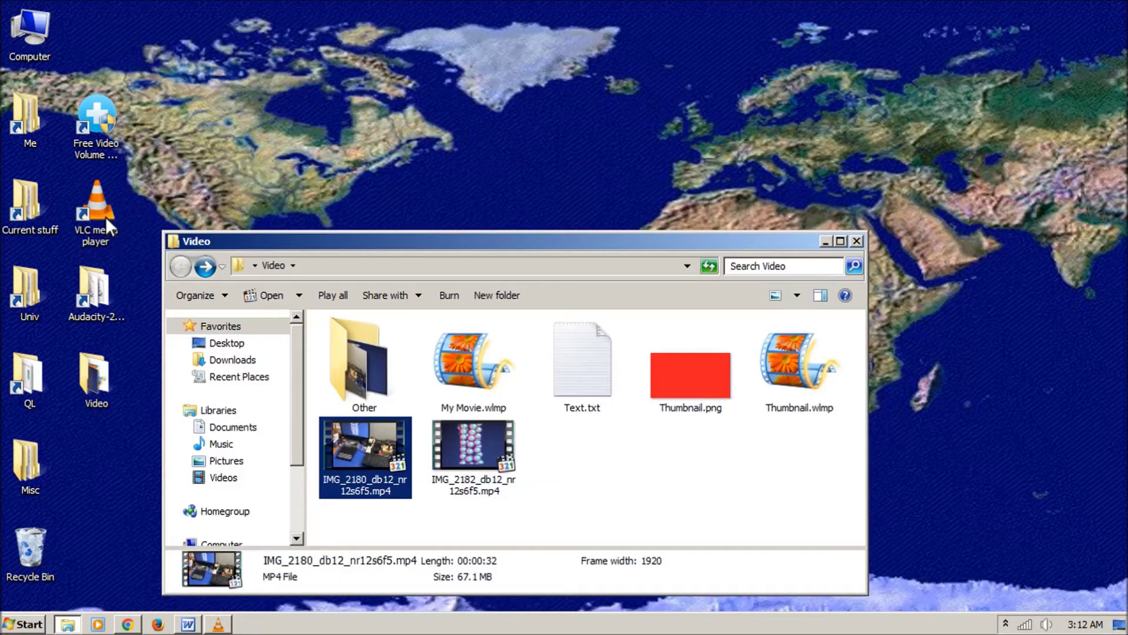
double_click(91, 202)
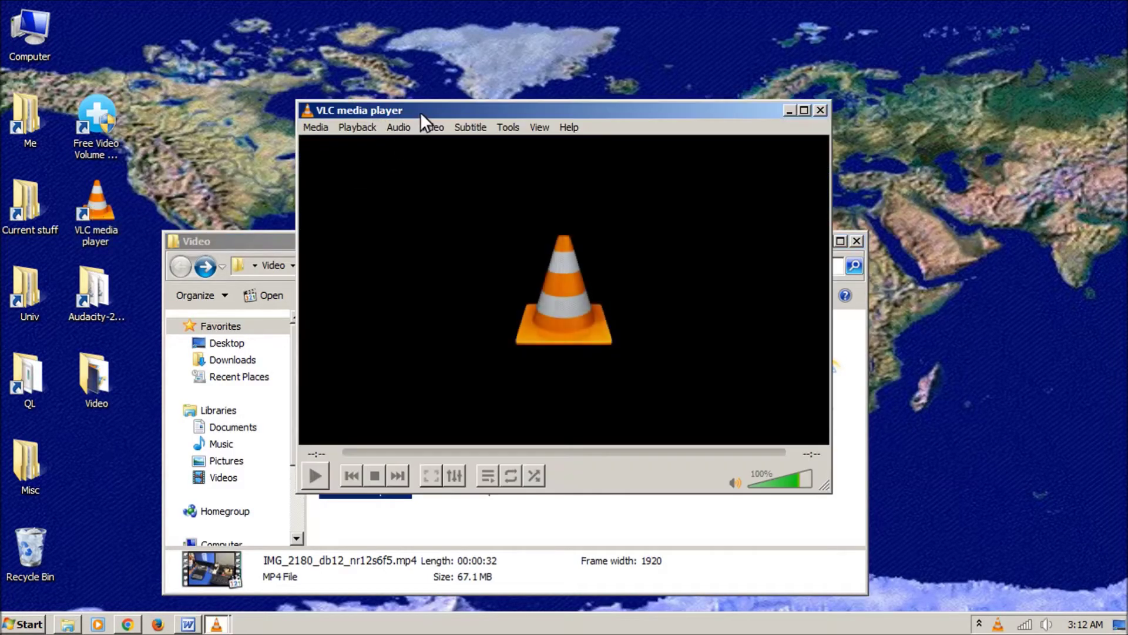
drag(425, 106, 601, 59)
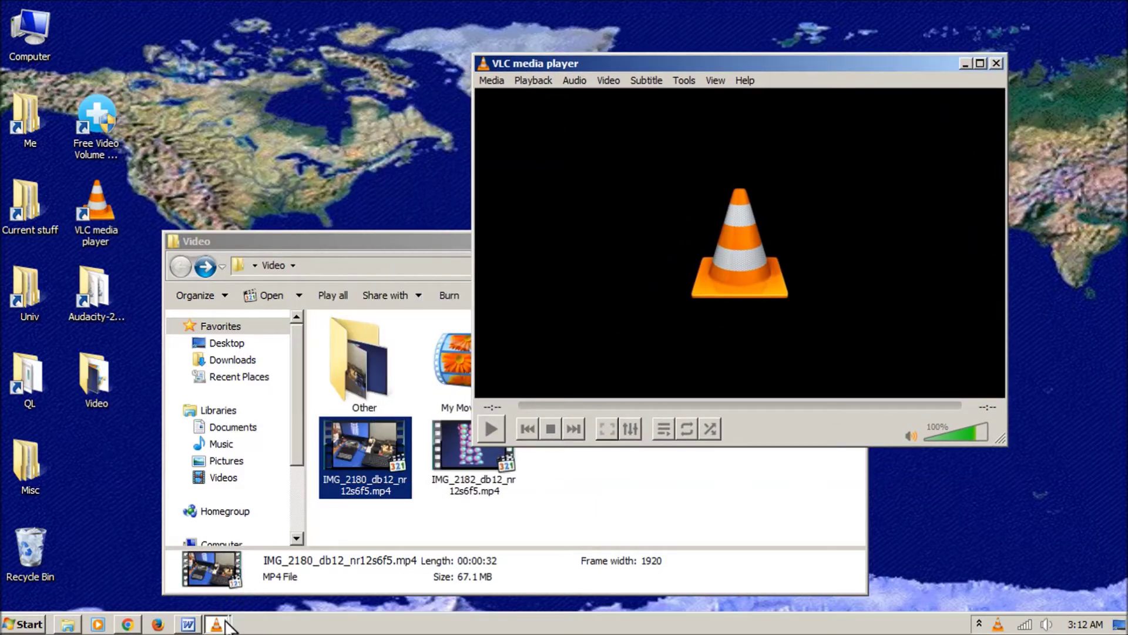
click(996, 63)
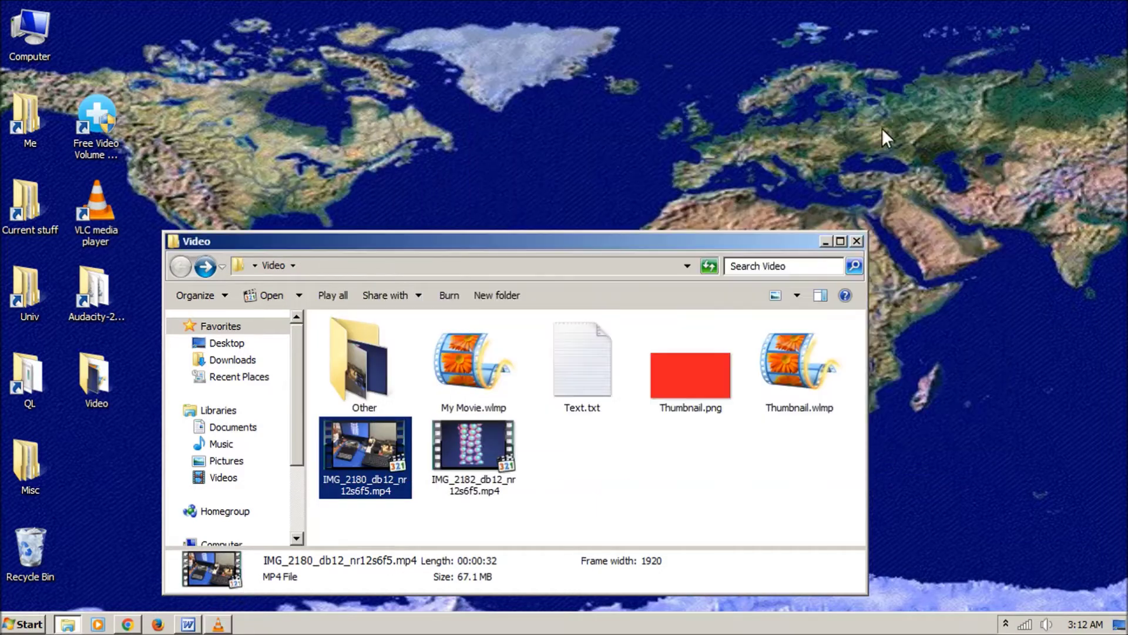
Step: Start VLC media player, load IMG_2180_db12_nr12s6f5.mp4 into it, fit its window on the desktop and pause the playback
double_click(102, 201)
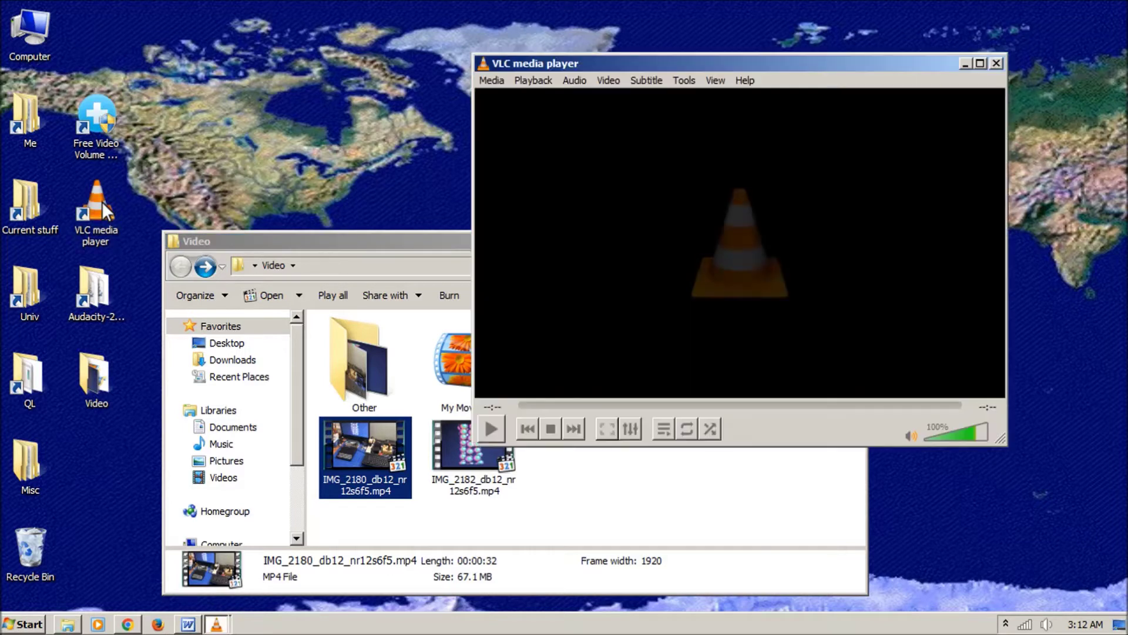
drag(630, 64, 661, 51)
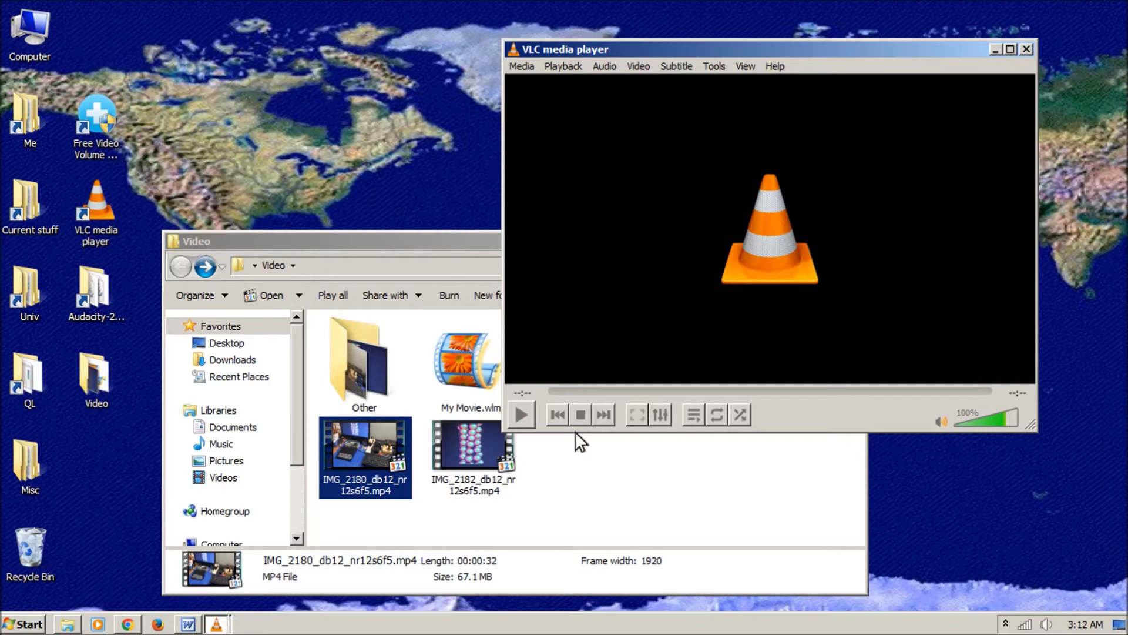
click(706, 65)
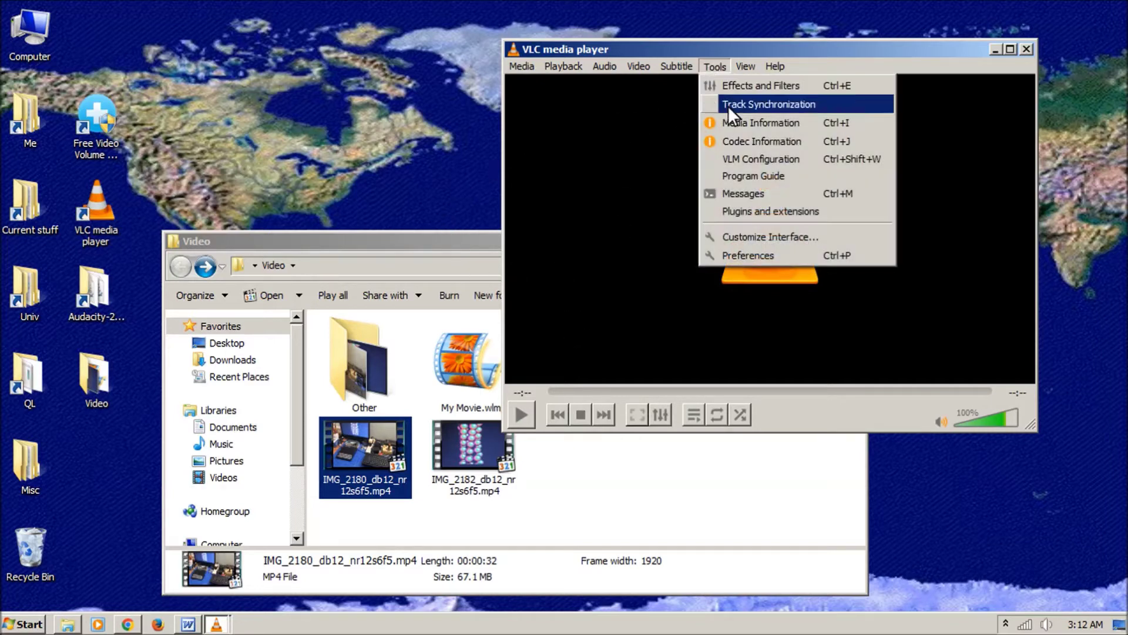
mouse_move(528, 69)
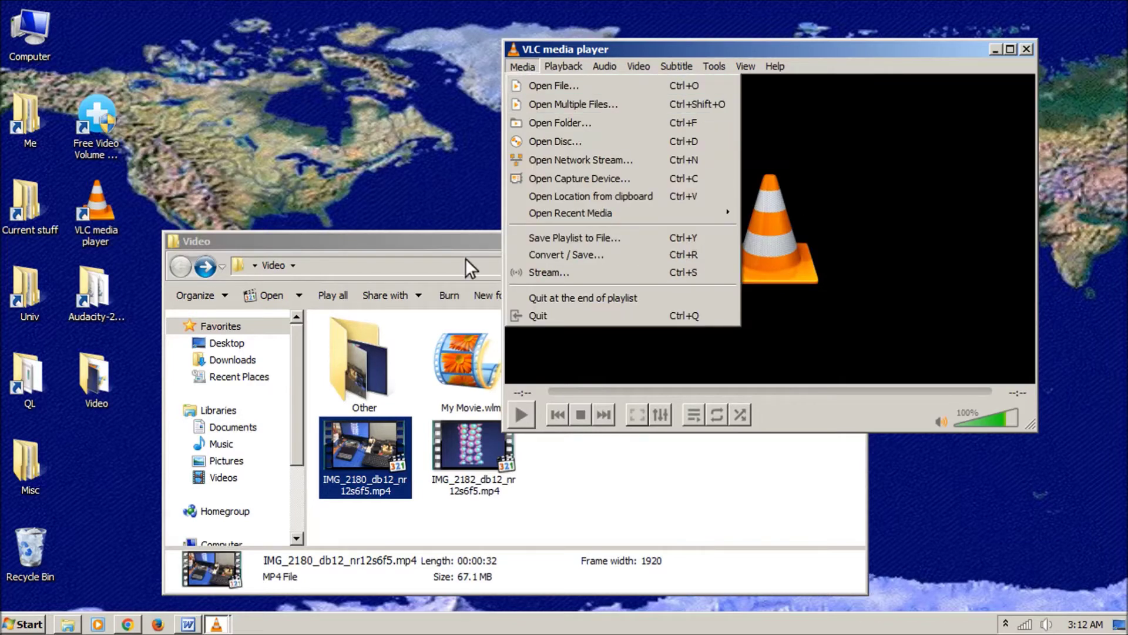
drag(363, 481, 693, 318)
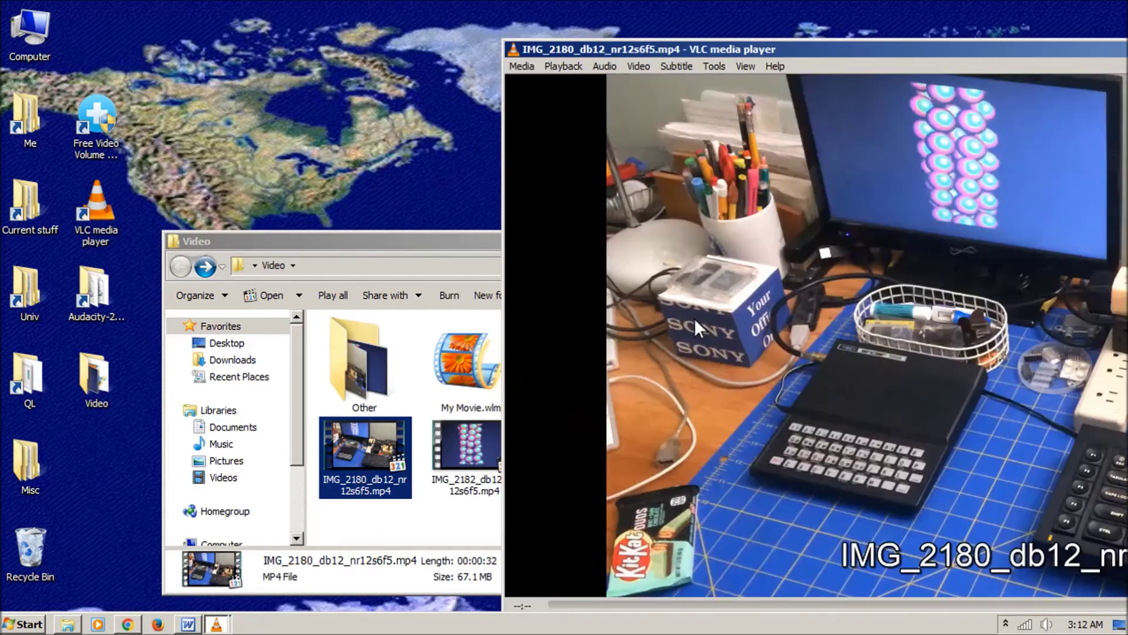
drag(728, 45, 470, 32)
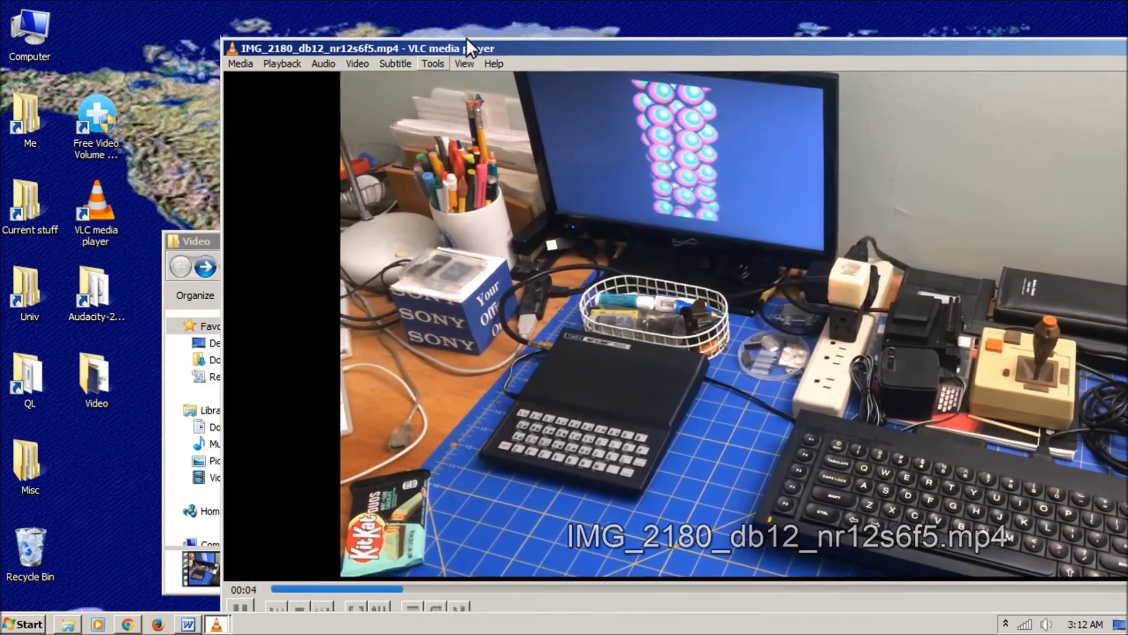
drag(225, 37, 358, 73)
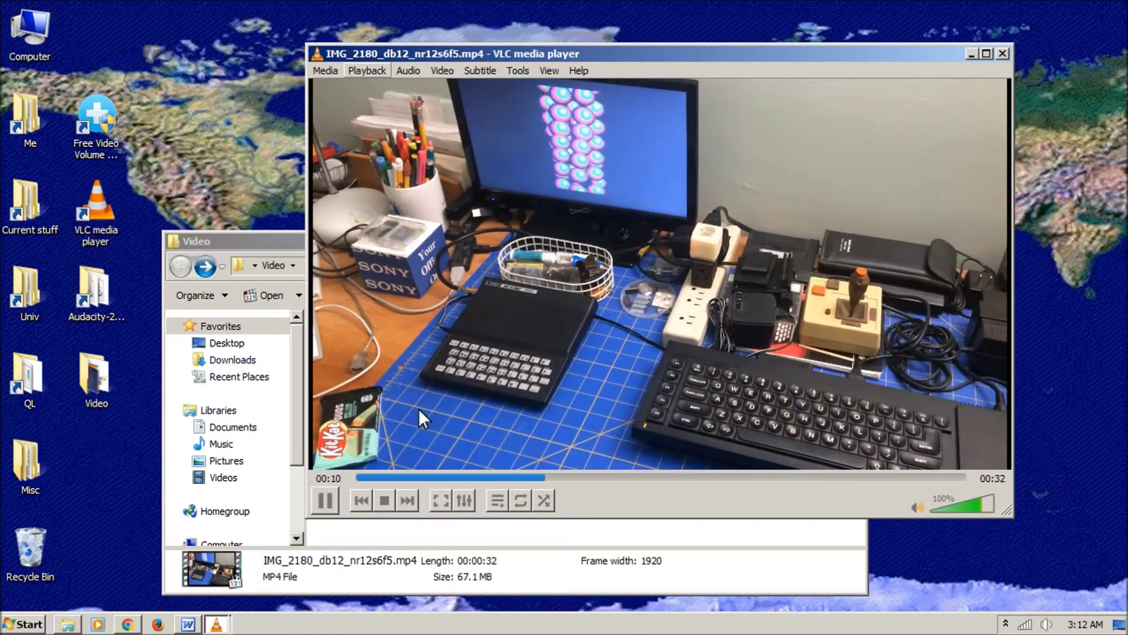
click(337, 502)
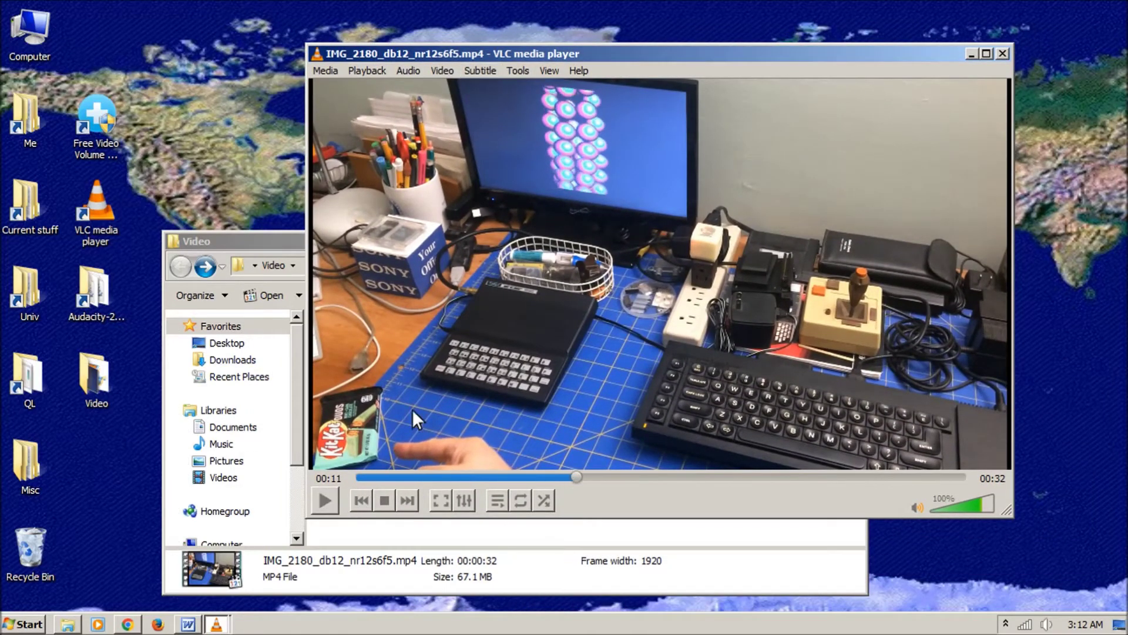
Step: Crop 192 px from the left side of the video with VLC's video effects
click(513, 68)
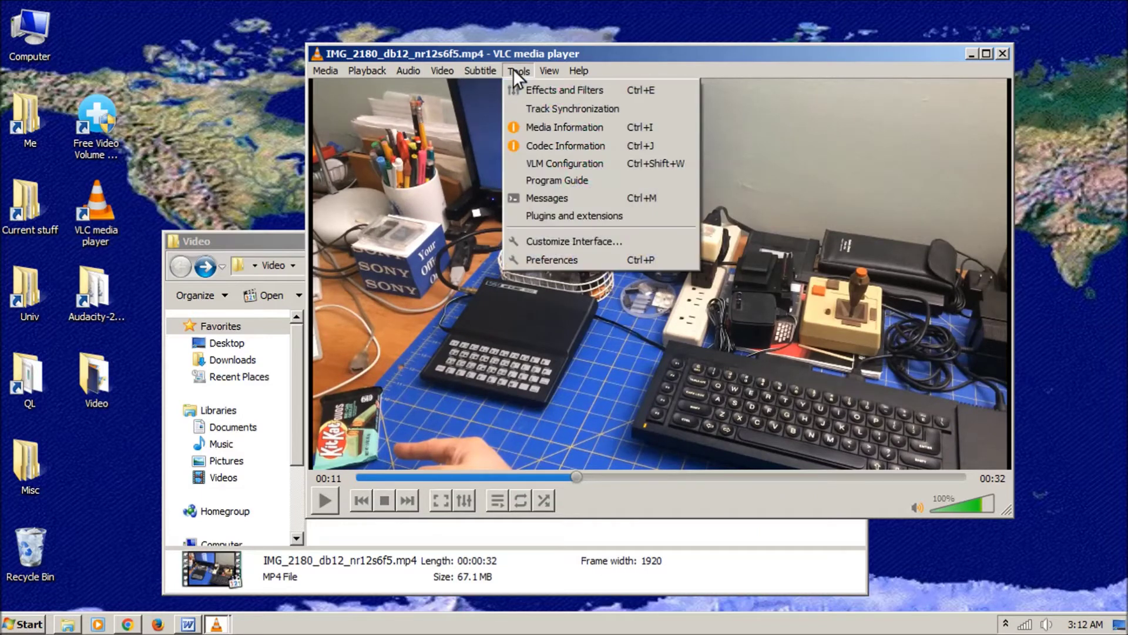
click(527, 85)
drag(189, 55, 429, 75)
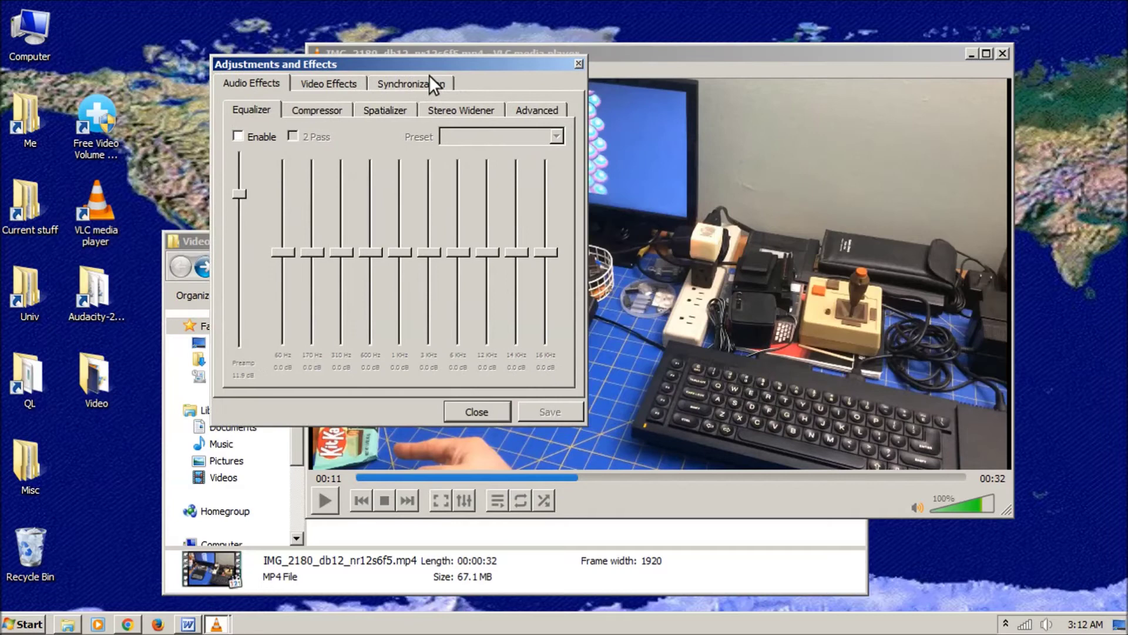
click(328, 86)
click(308, 112)
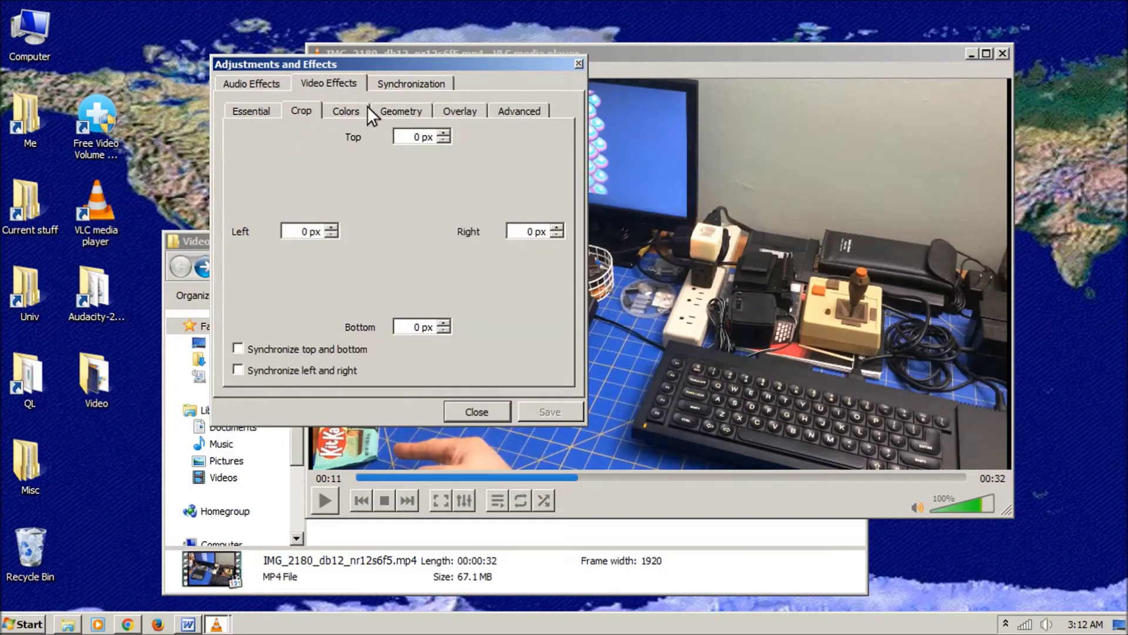
drag(345, 71, 793, 136)
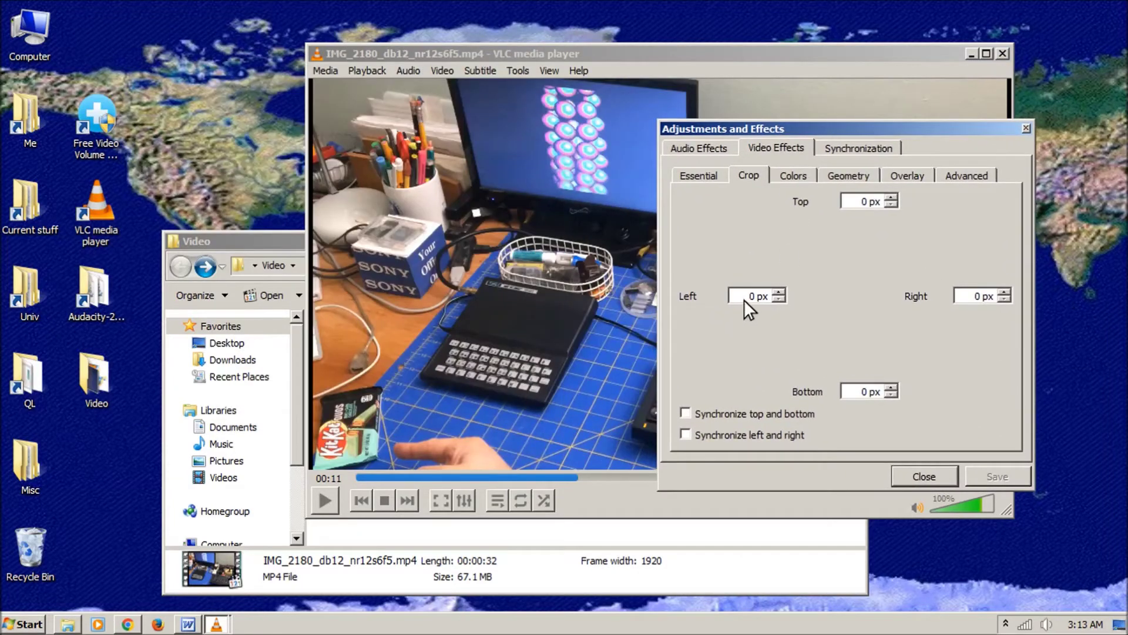
text(5)
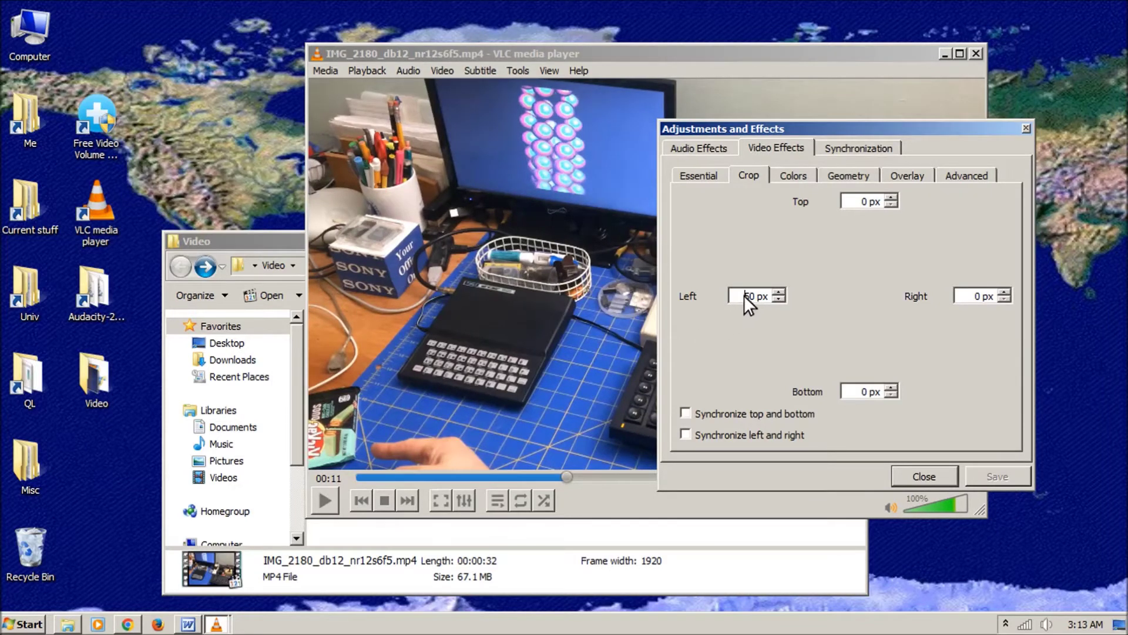
text(1)
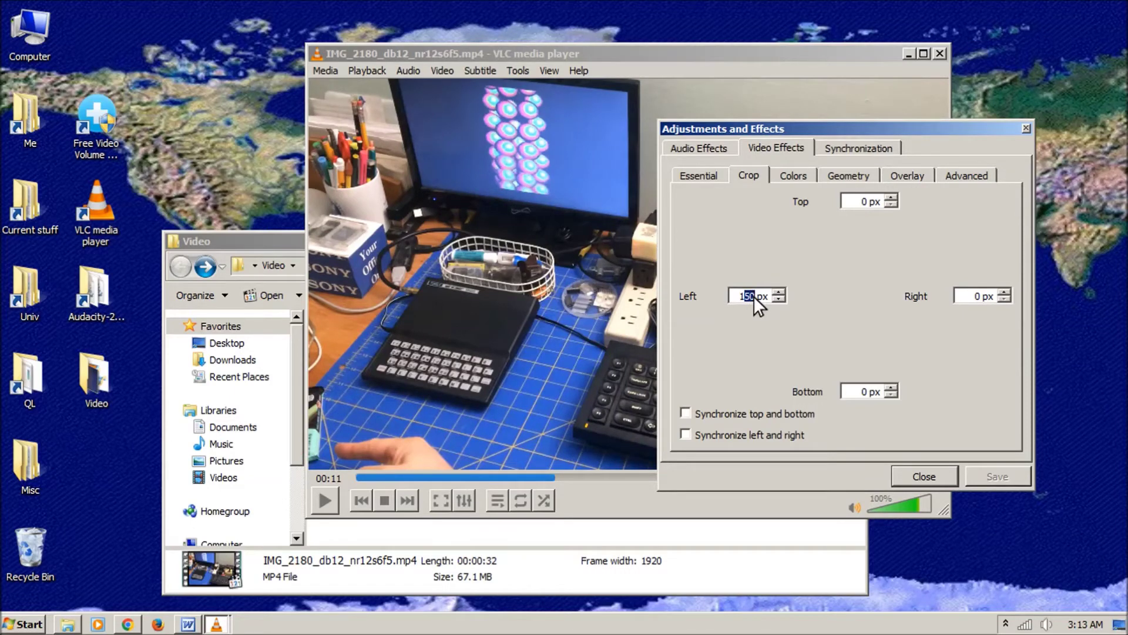
text(192)
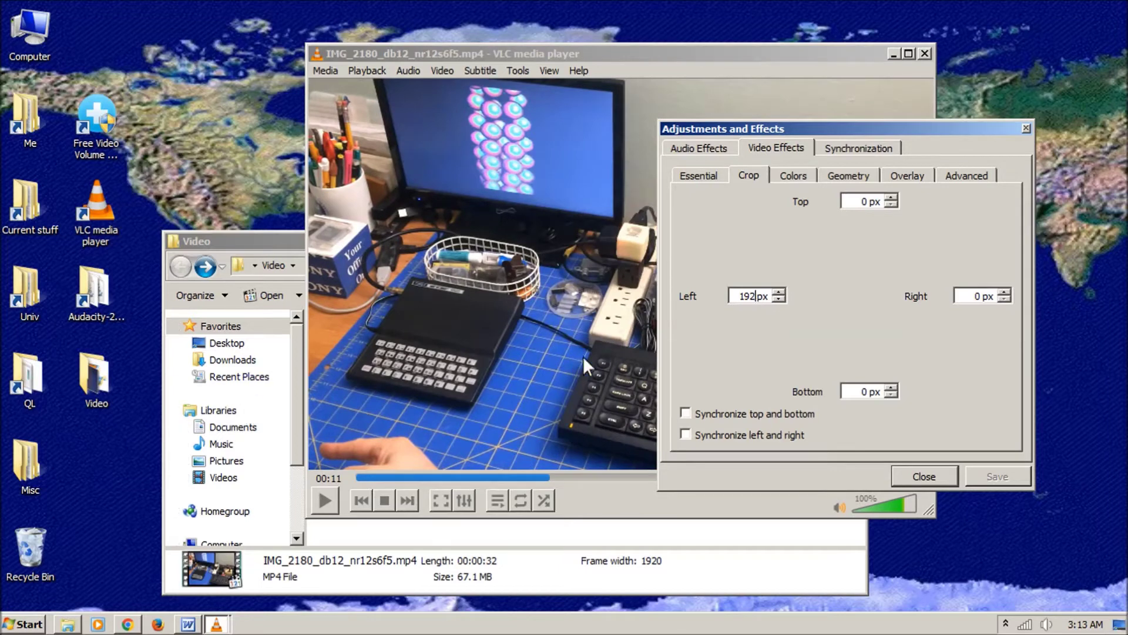
Step: Crop 108 px from the bottom of the video, close the effects dialog and briefly play the cropped clip
key(Tab)
key(Tab)
text(108)
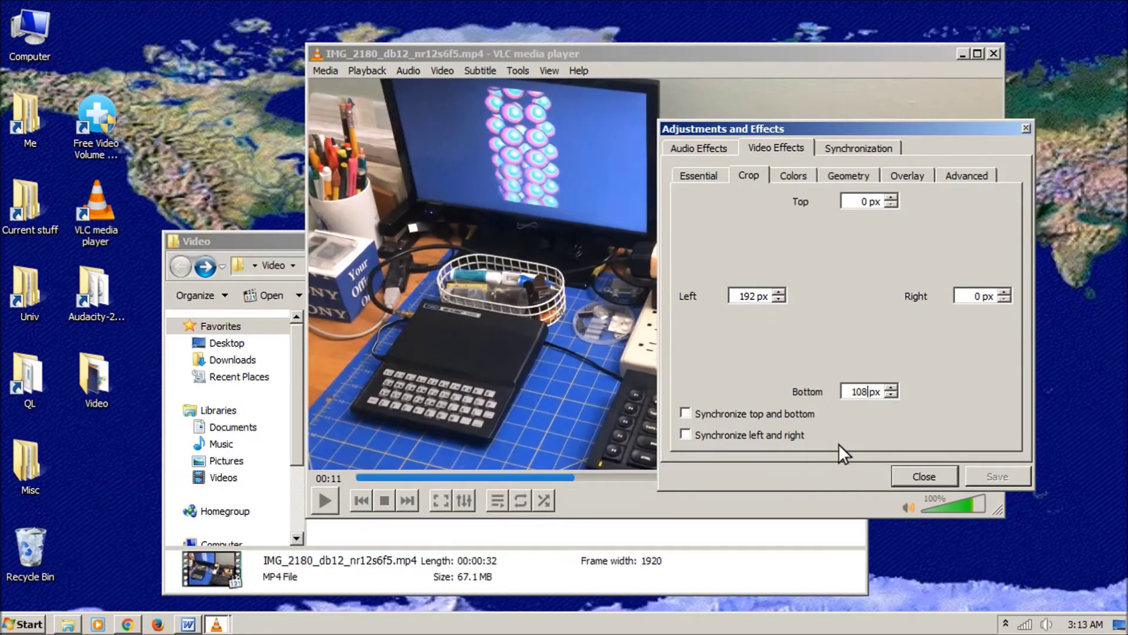
click(917, 479)
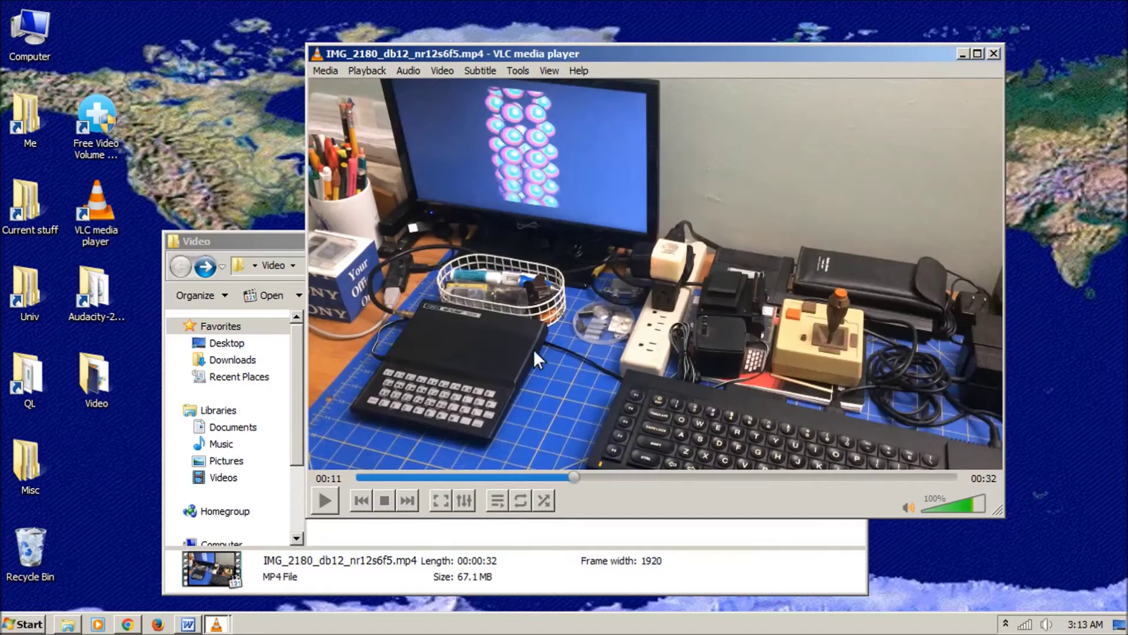
click(327, 504)
click(338, 506)
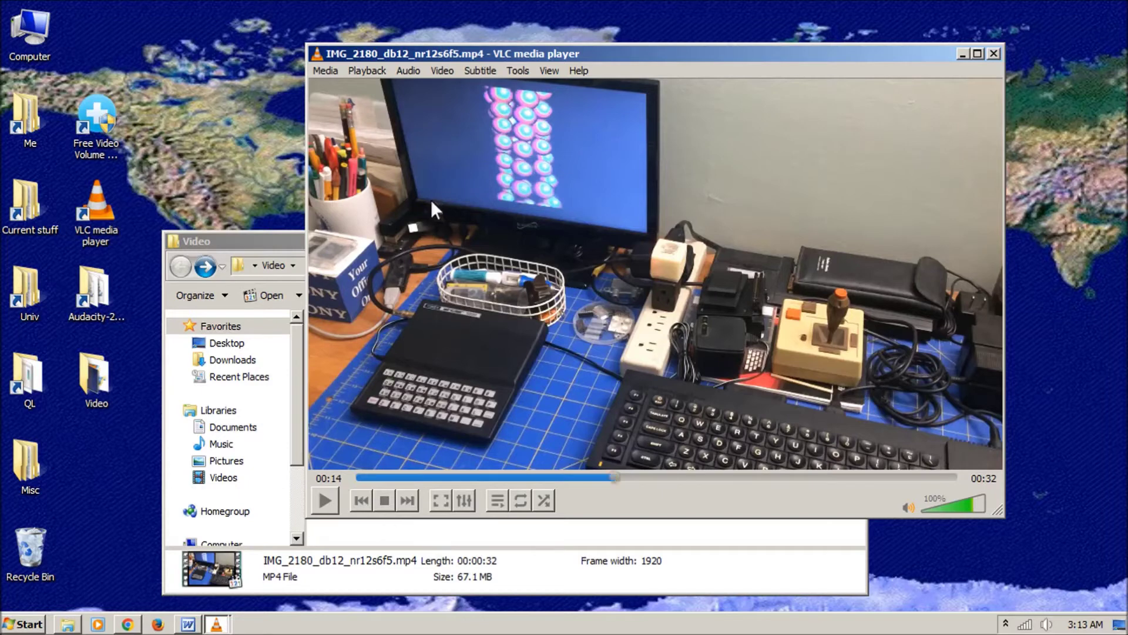
Step: In VLC's advanced preferences, set the Croppadd video filter to crop 108 pixels from the bottom and 192 from the left, and save
click(518, 71)
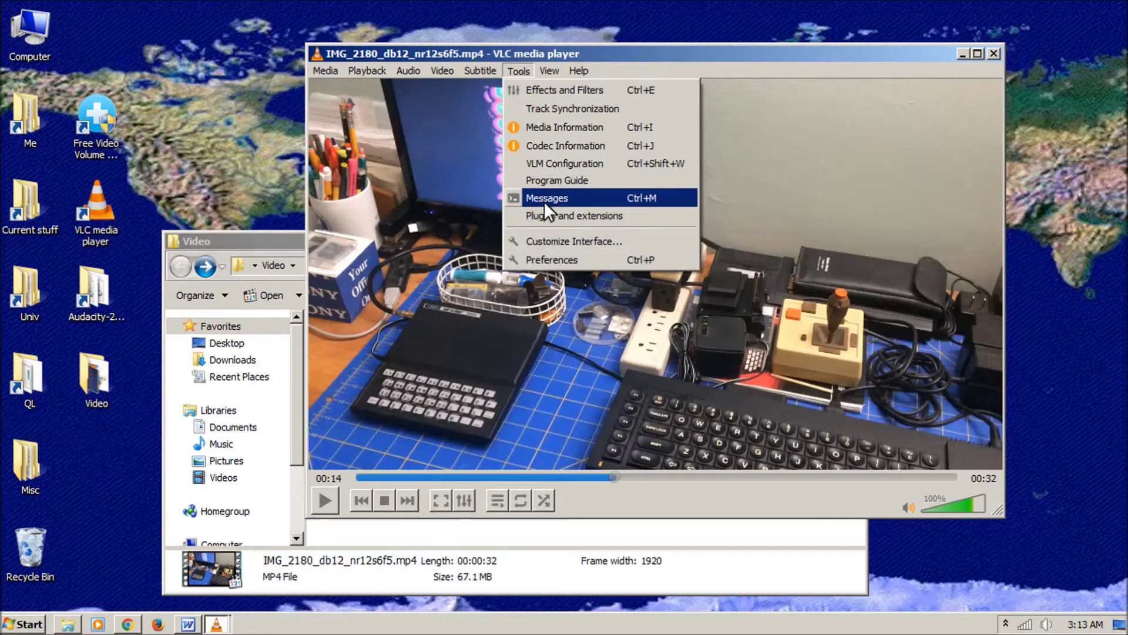
click(555, 259)
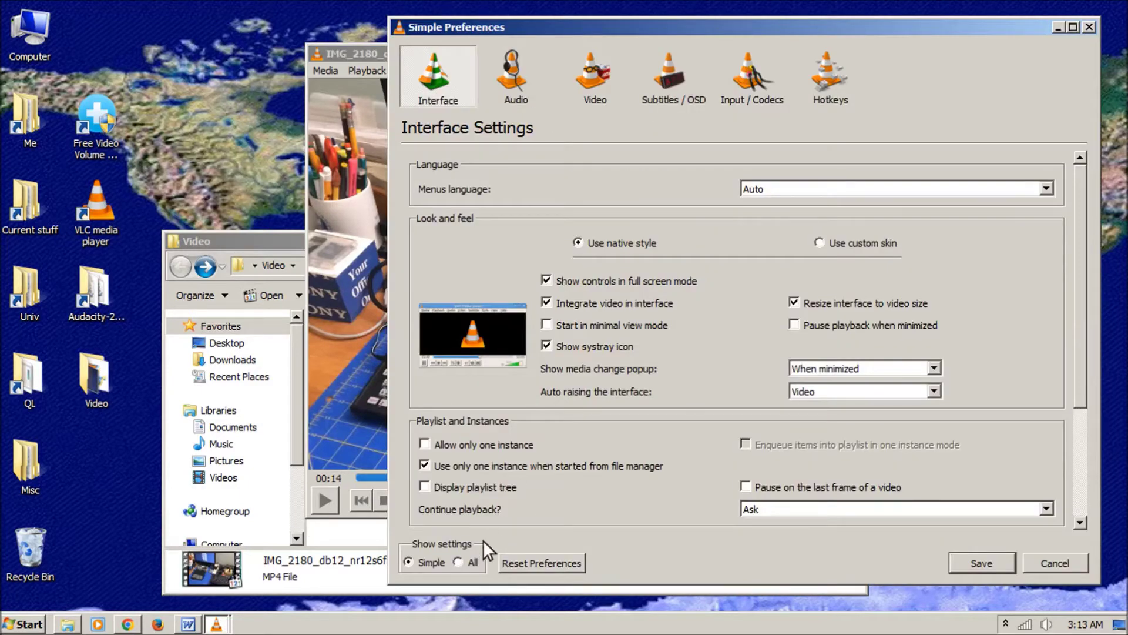
click(458, 562)
scroll(471, 429, down, 5)
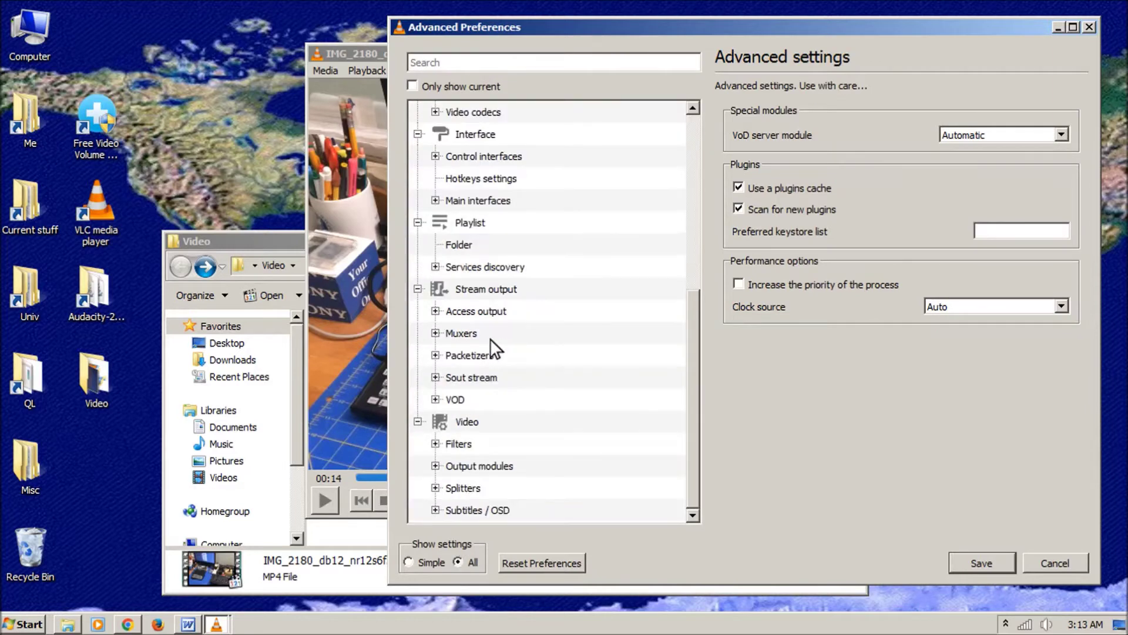
click(435, 444)
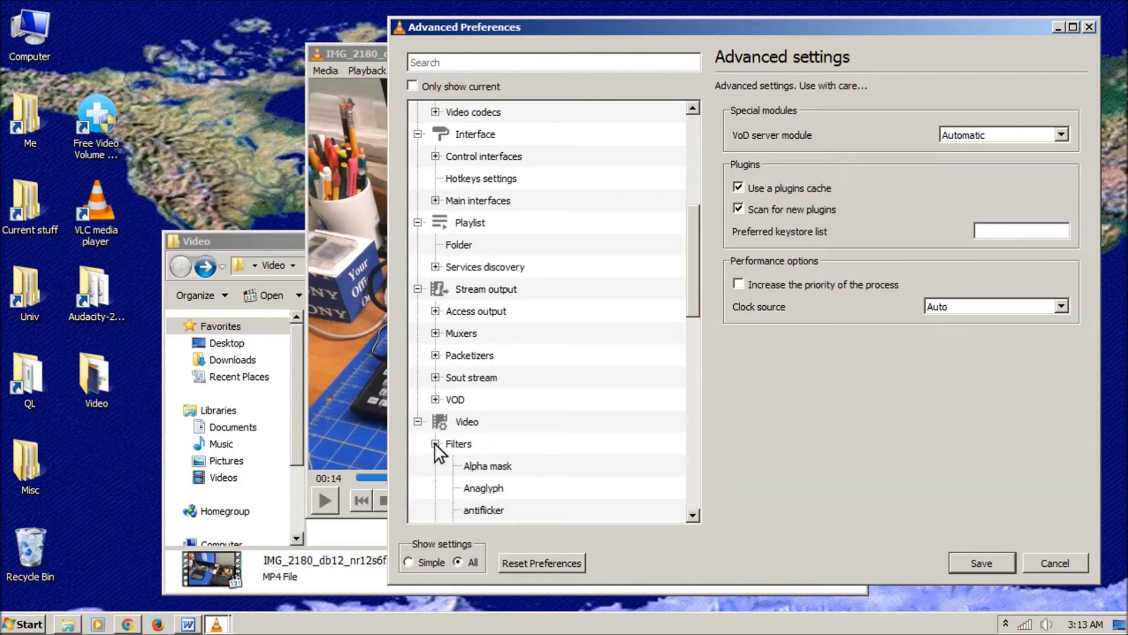
scroll(513, 397, down, 4)
click(488, 377)
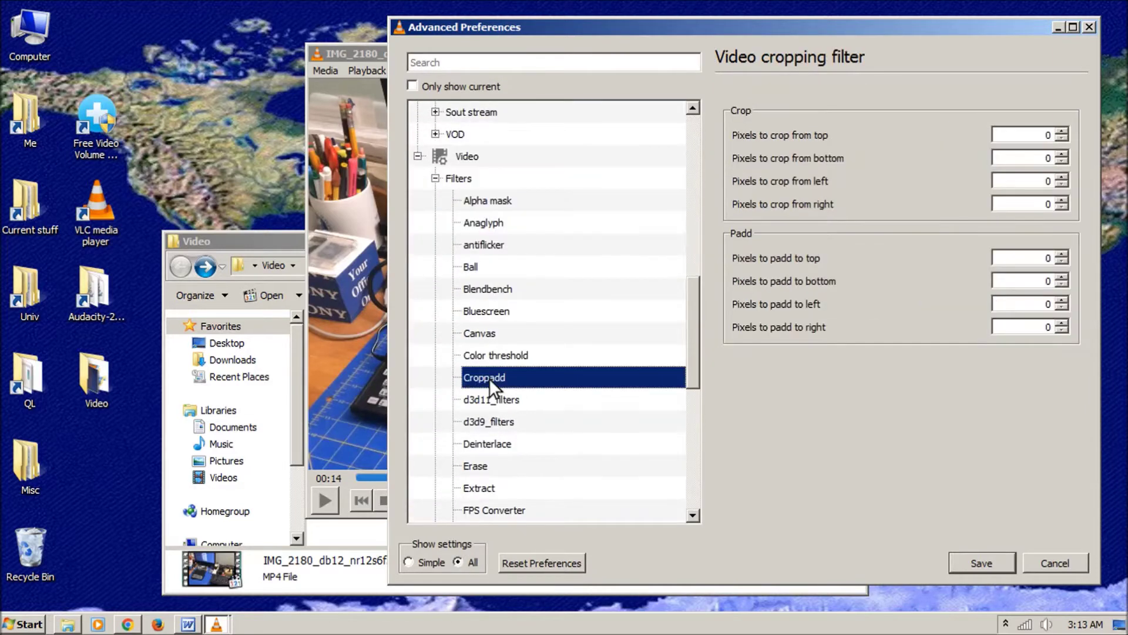
click(1048, 161)
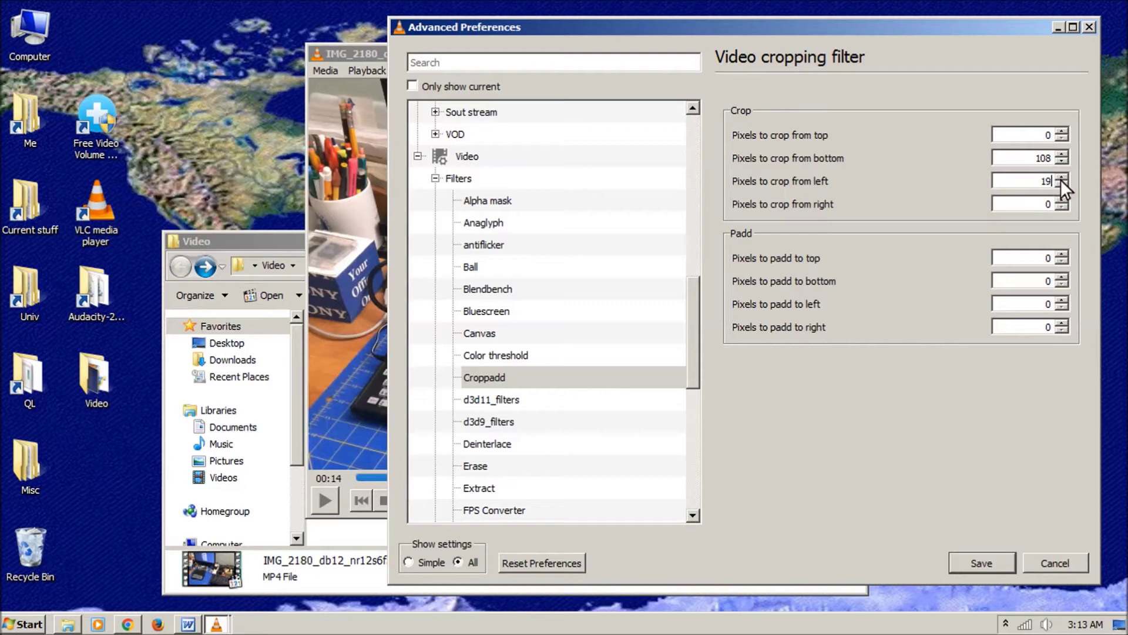
click(978, 559)
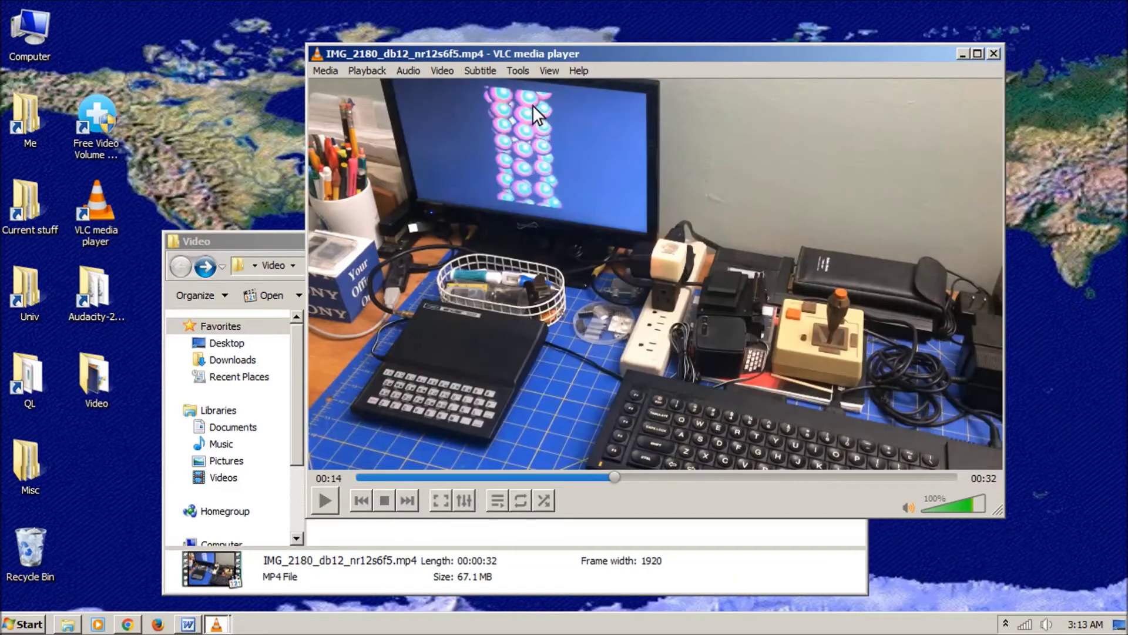
Step: Reopen the advanced preferences and check the saved crop values of the Croppadd video filter
click(517, 72)
click(550, 257)
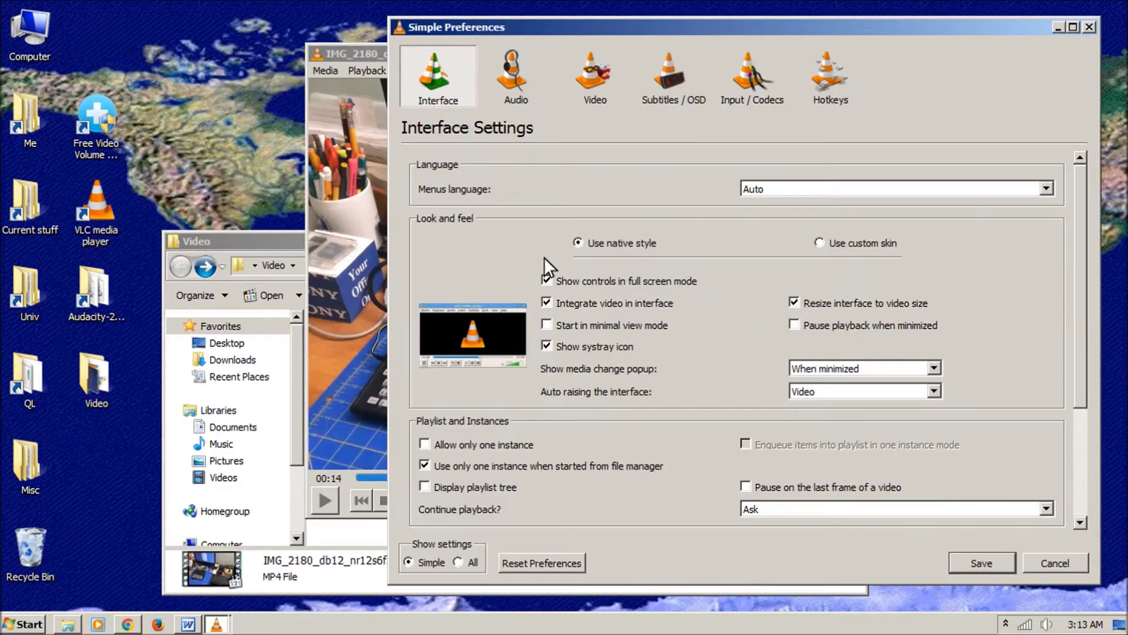
click(458, 561)
scroll(493, 414, down, 3)
scroll(492, 414, down, 2)
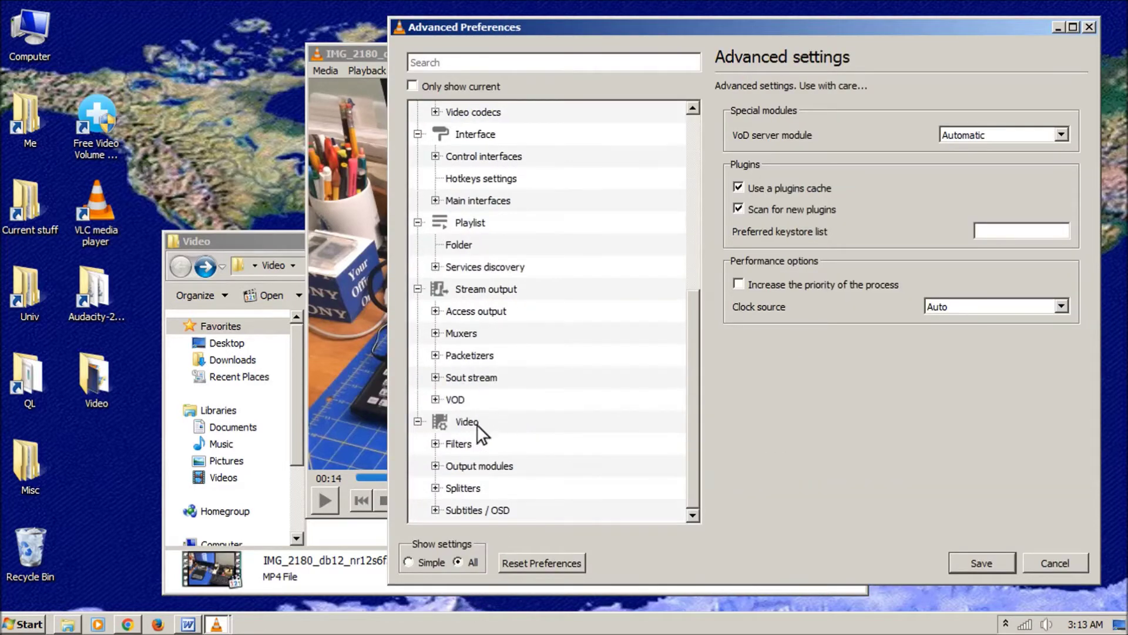
click(444, 445)
scroll(464, 424, down, 2)
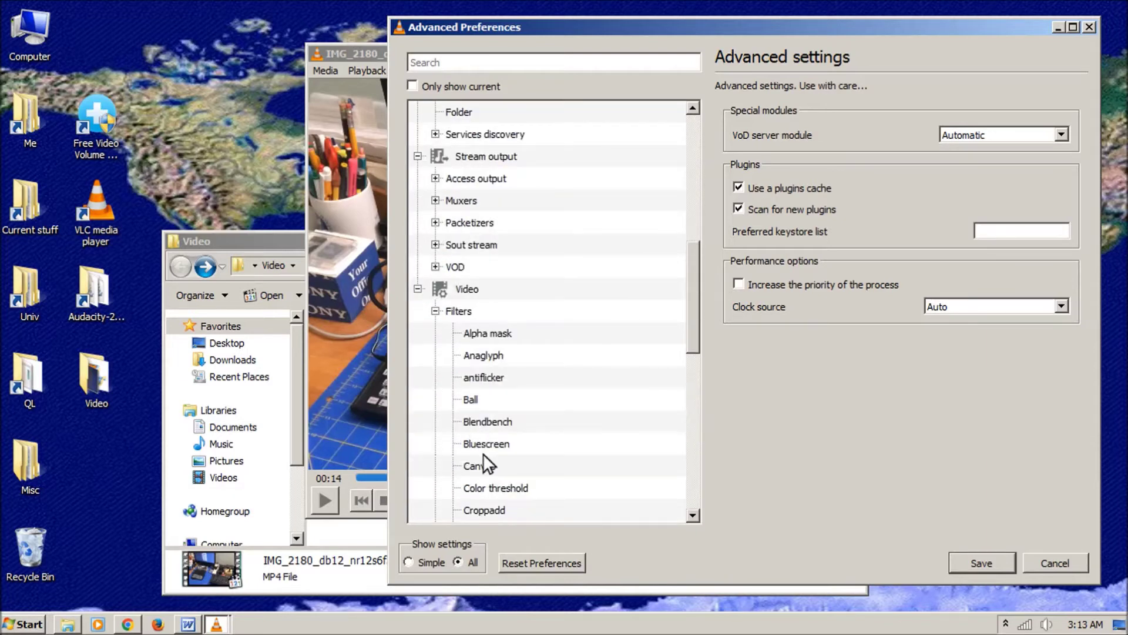
click(483, 509)
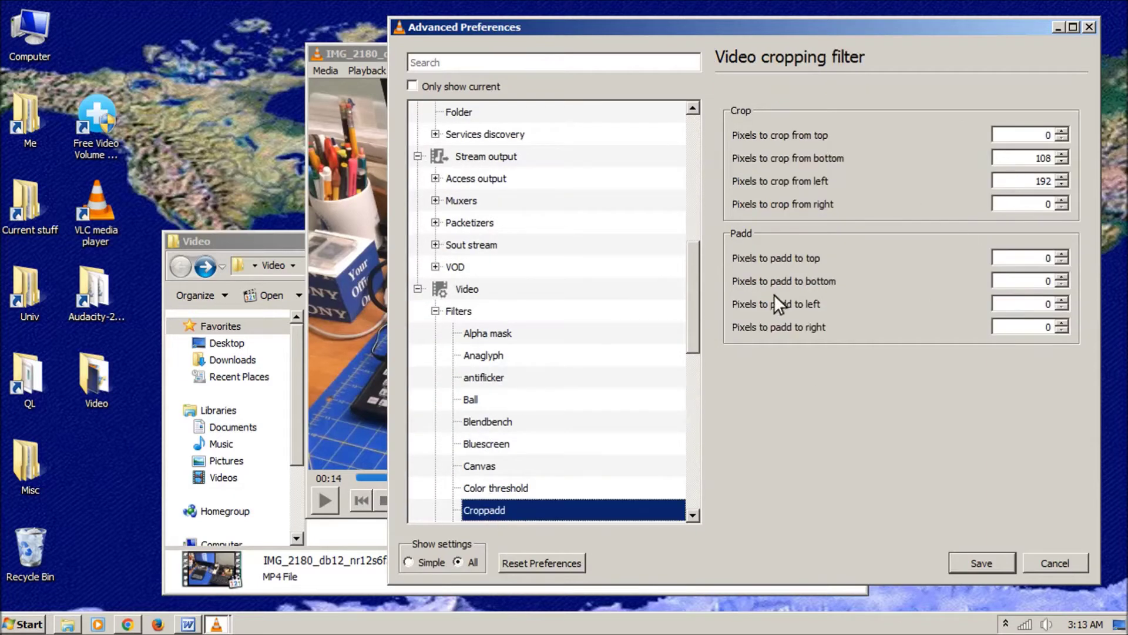
Step: Enable the Video cropping filter among the video filter modules and save the preferences
click(458, 311)
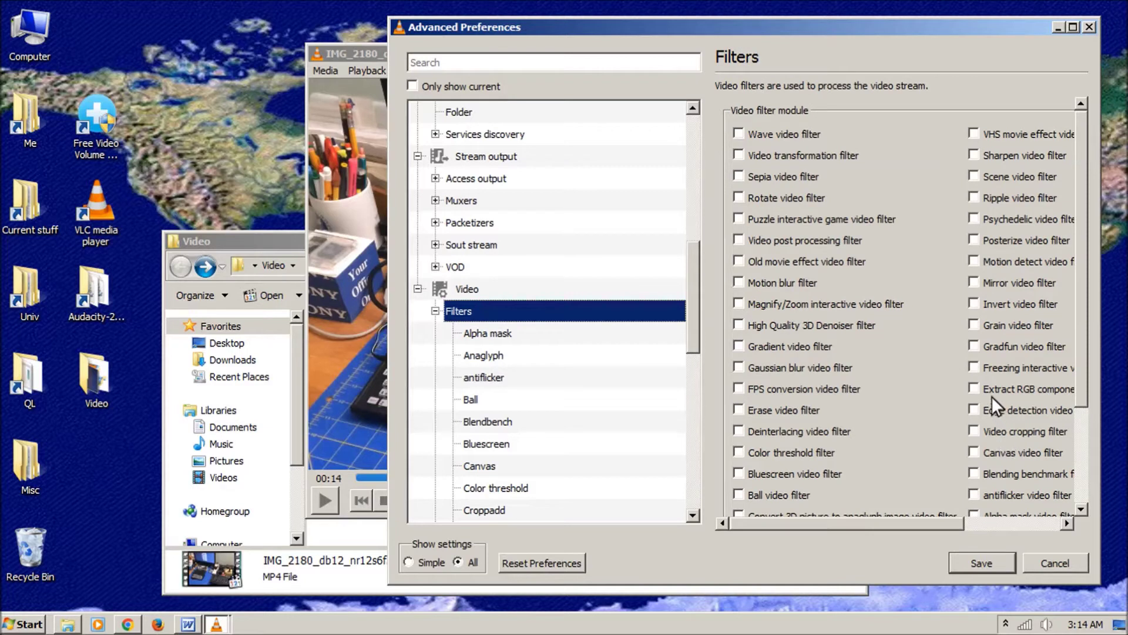
drag(944, 523, 1009, 539)
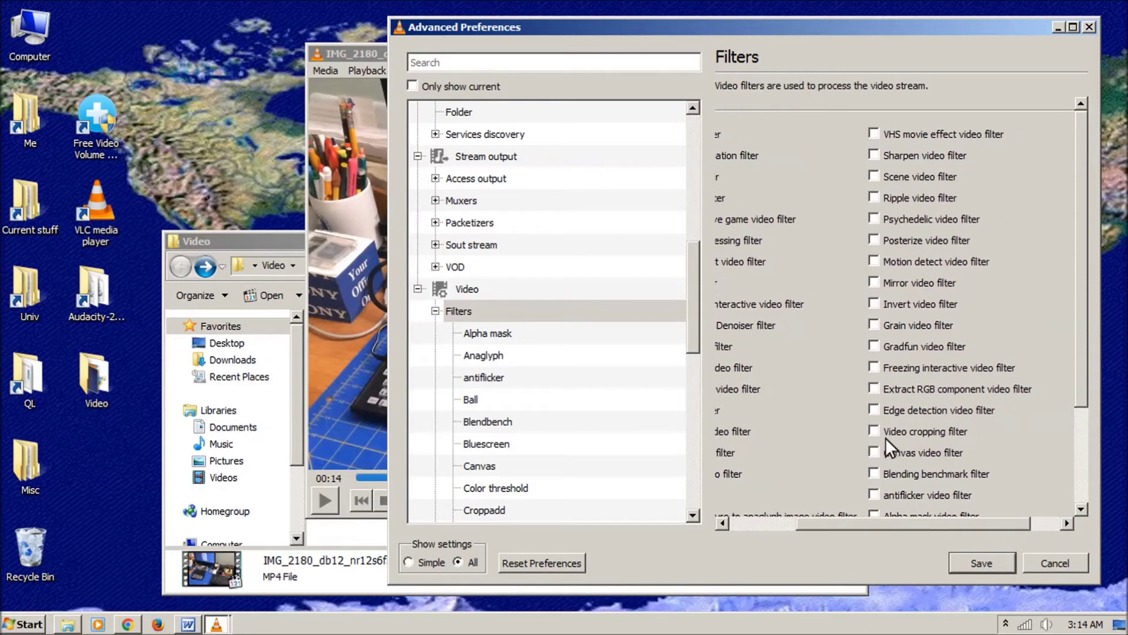
drag(1081, 389, 1091, 489)
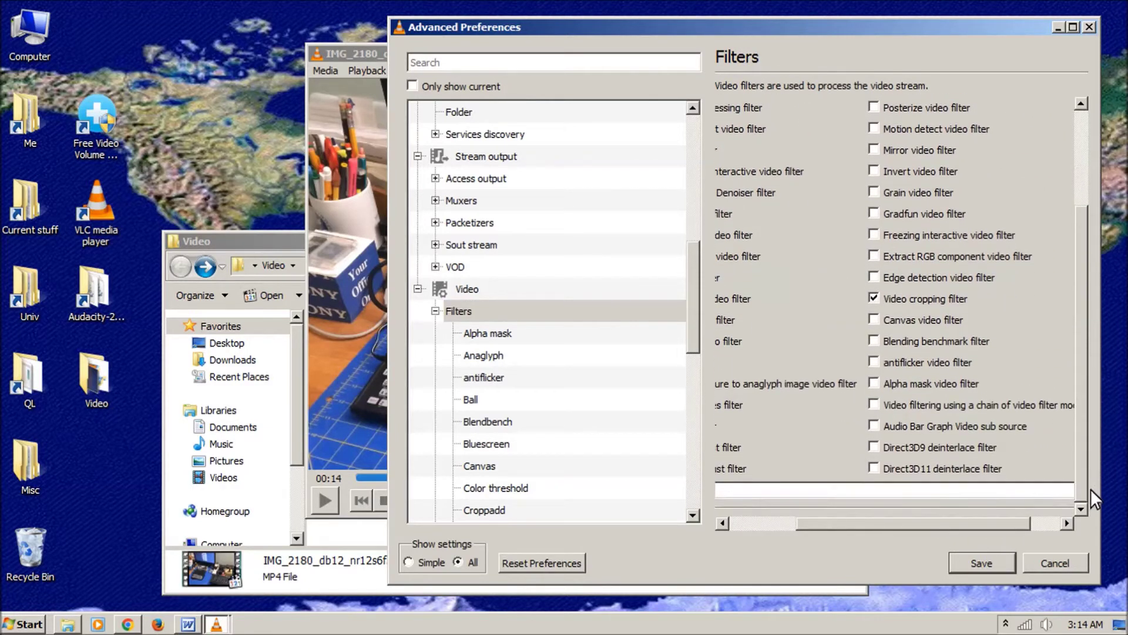
drag(901, 520, 815, 538)
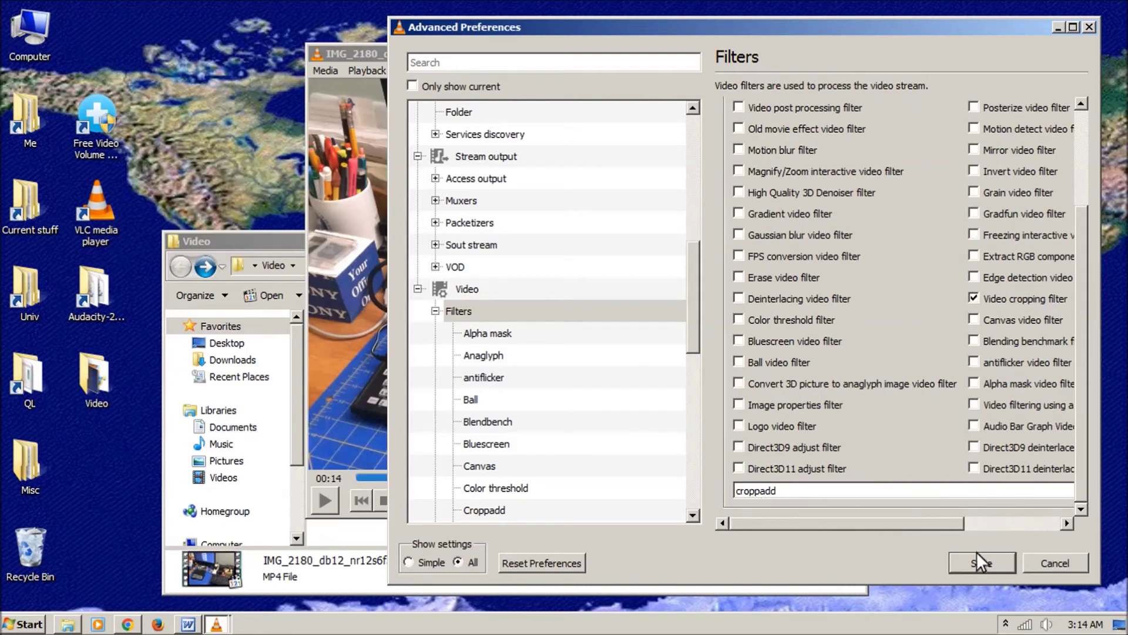
click(989, 561)
Step: Add IMG_2180_db12_nr12s6f5.mp4 from the Video folder as the source for a media conversion and proceed to the conversion settings
click(319, 70)
click(359, 254)
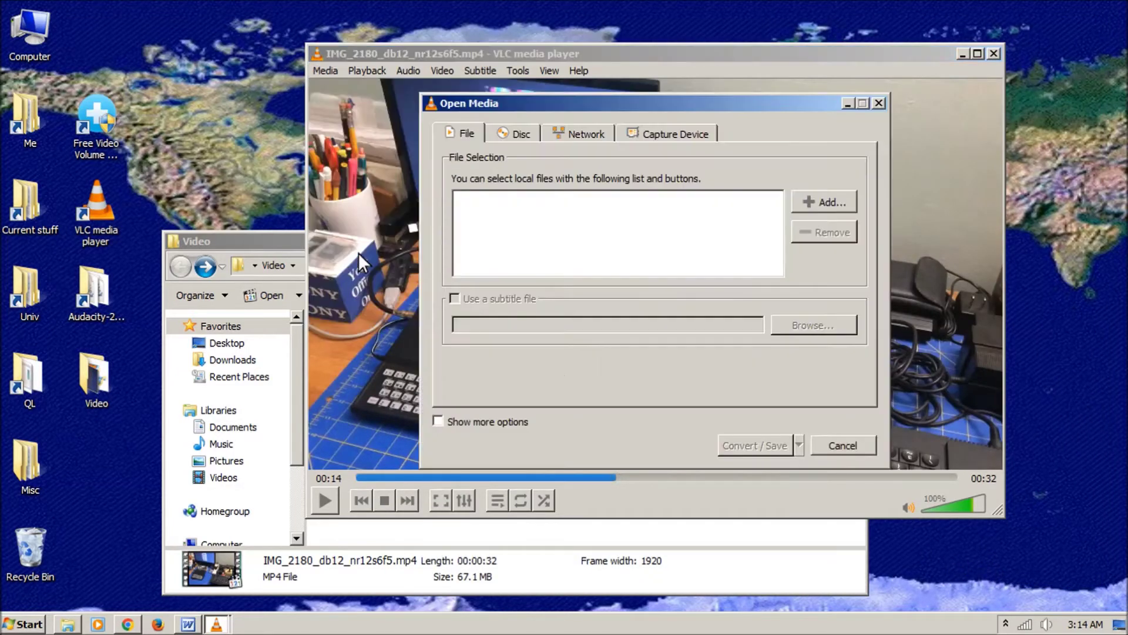
click(809, 203)
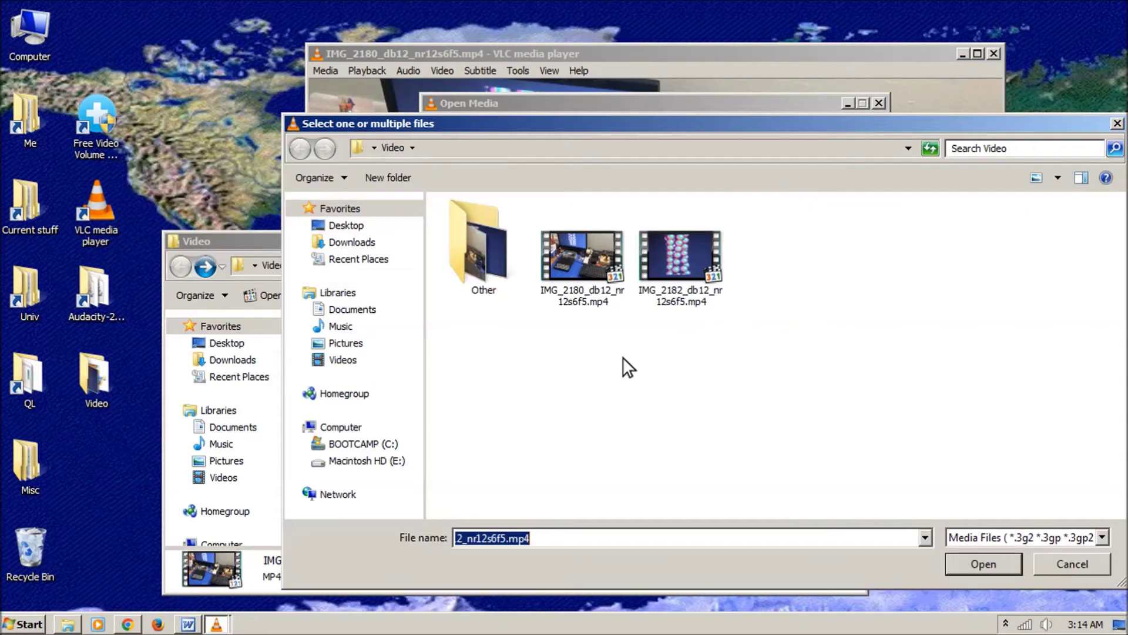
double_click(576, 255)
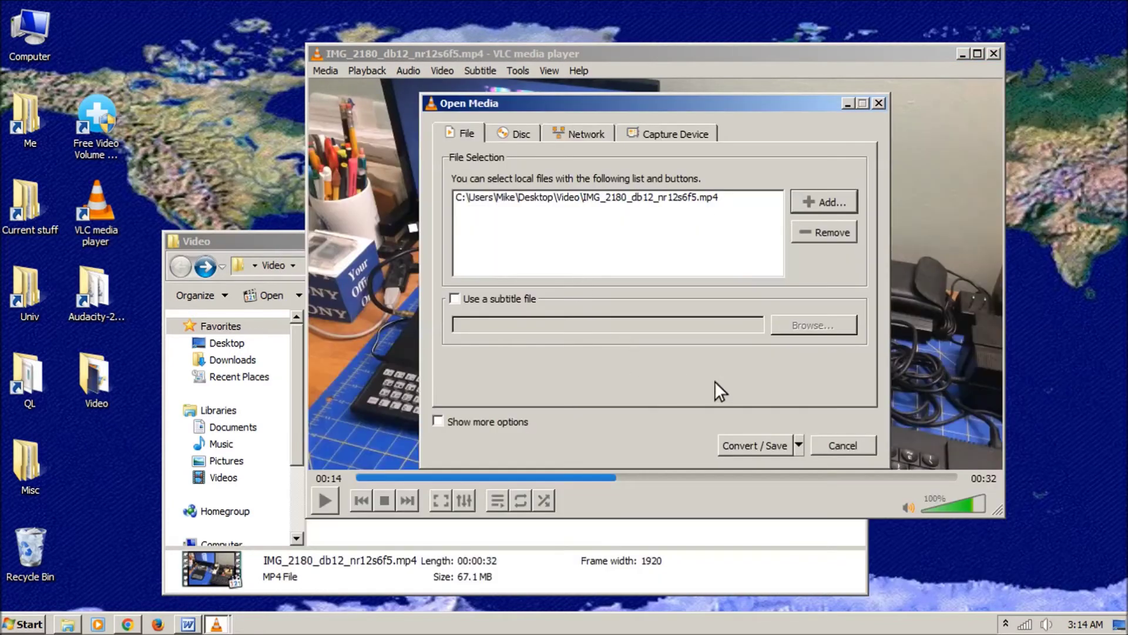
click(799, 444)
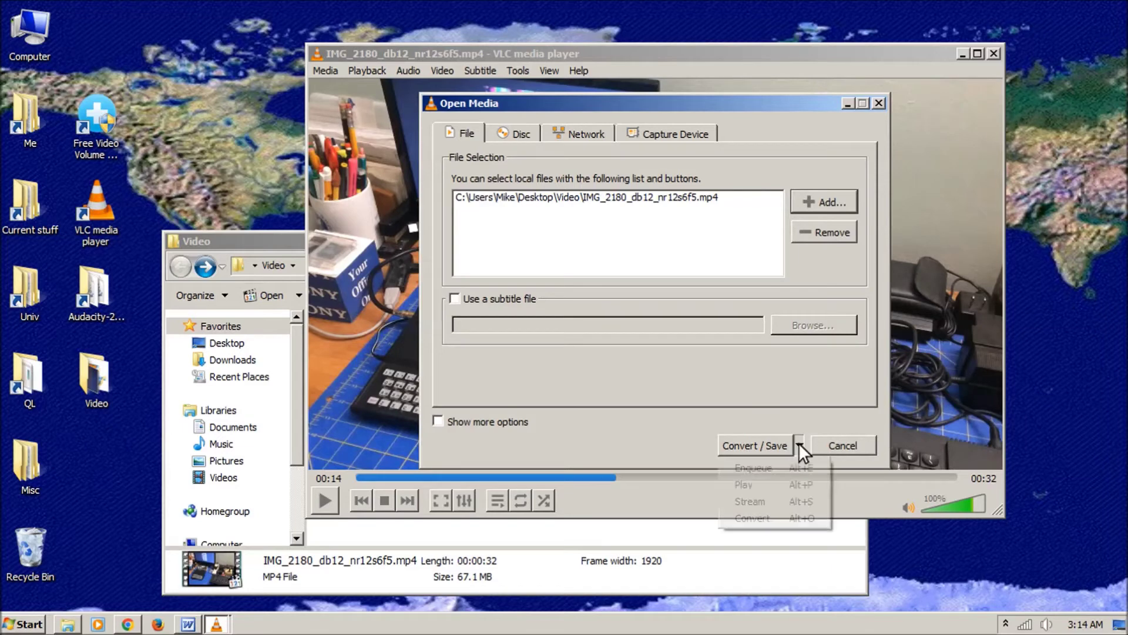
click(772, 514)
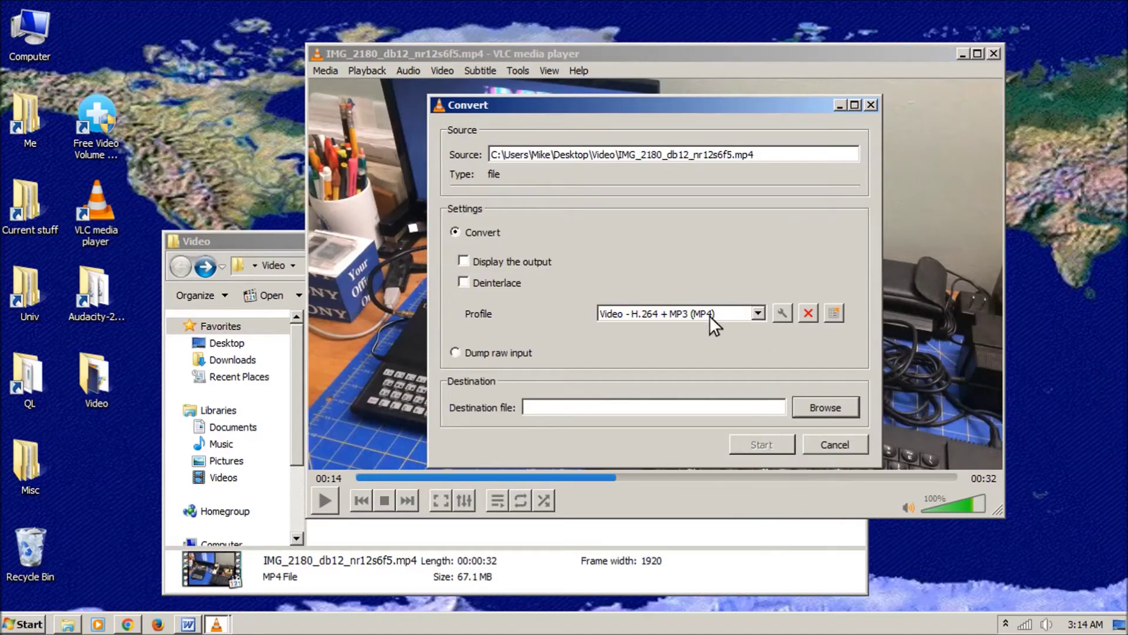
Step: Open the Video - H.264 + MP3 (MP4) profile for editing and review its encapsulation, video codec and audio codec settings
click(781, 312)
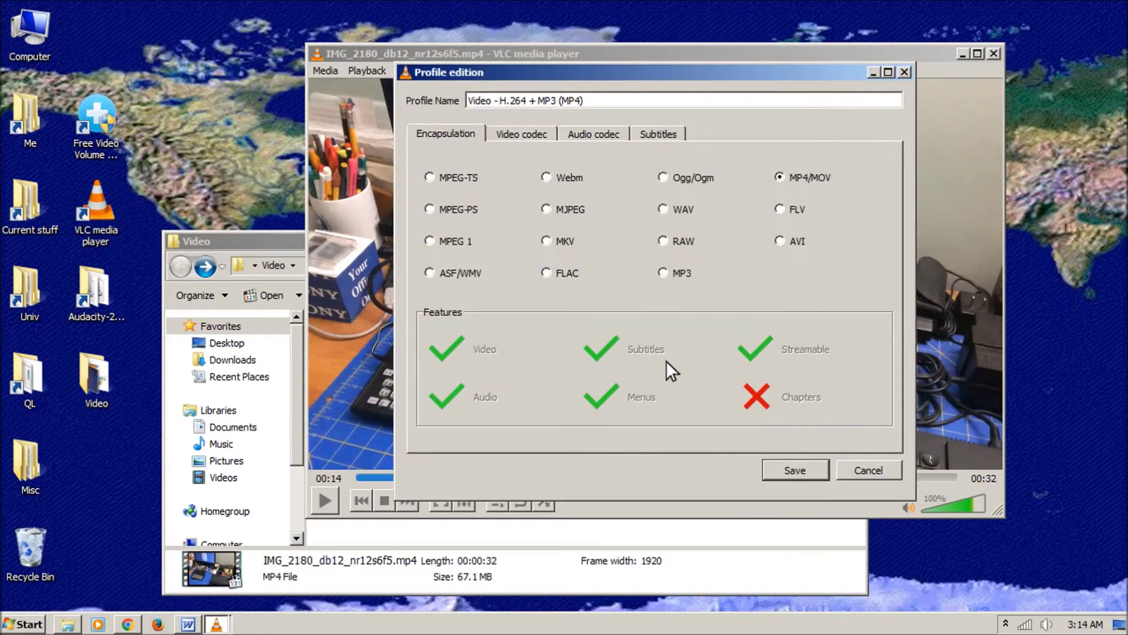
click(510, 136)
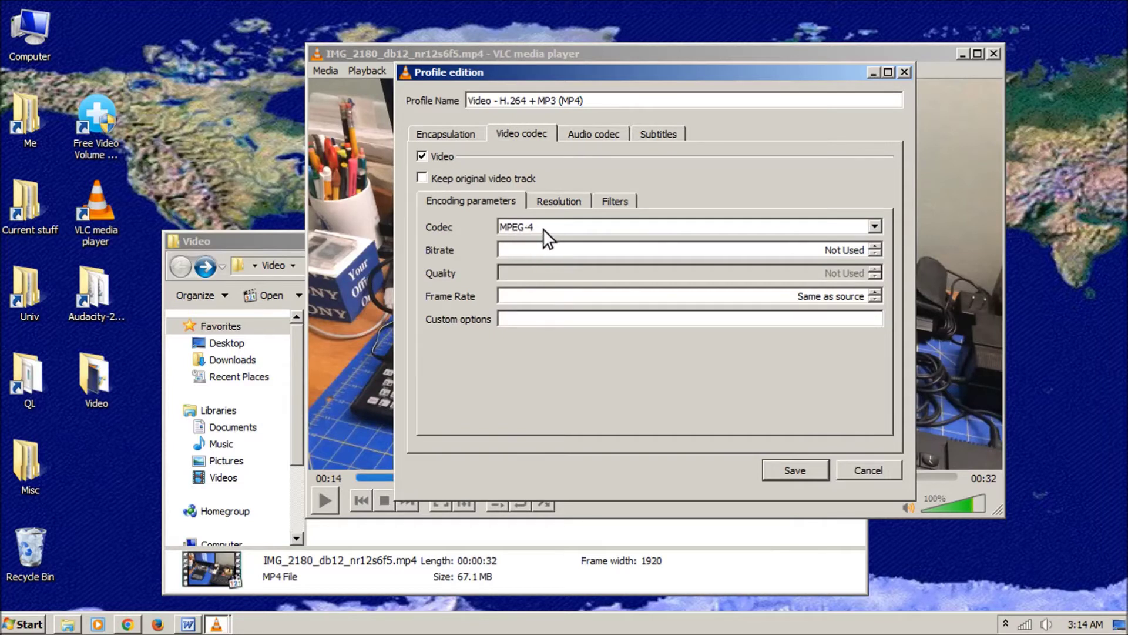
click(584, 143)
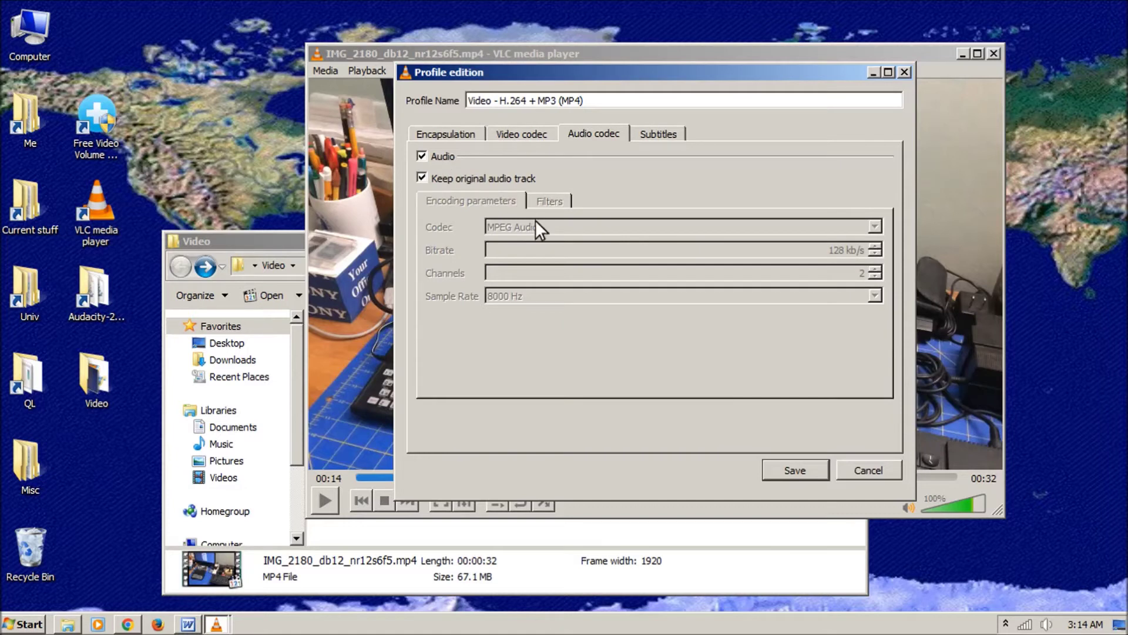
click(520, 132)
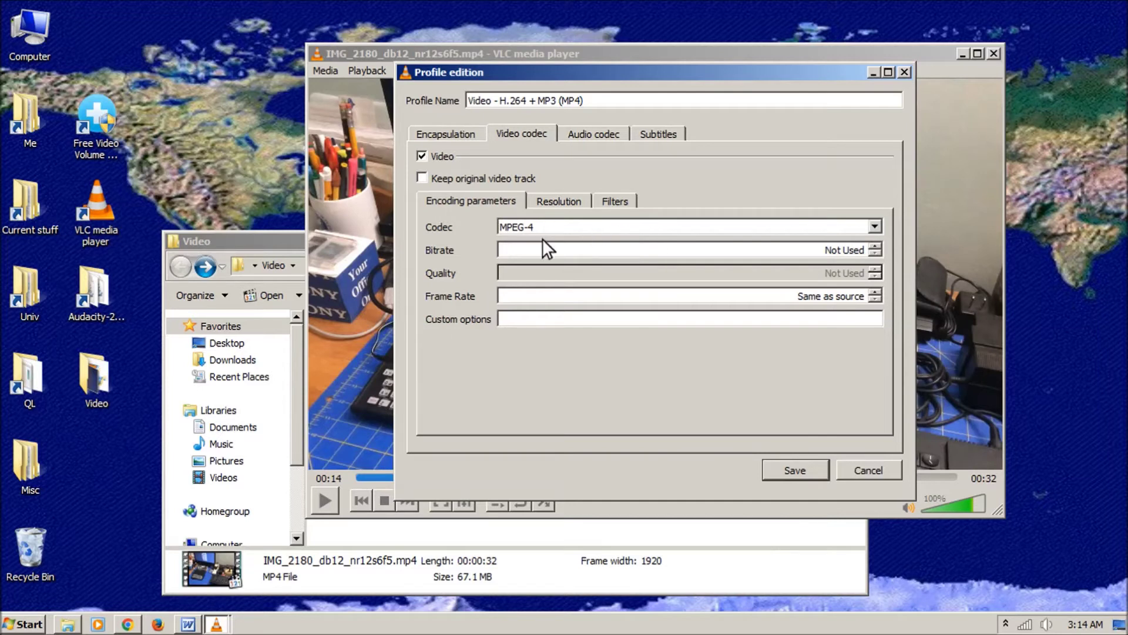
click(874, 226)
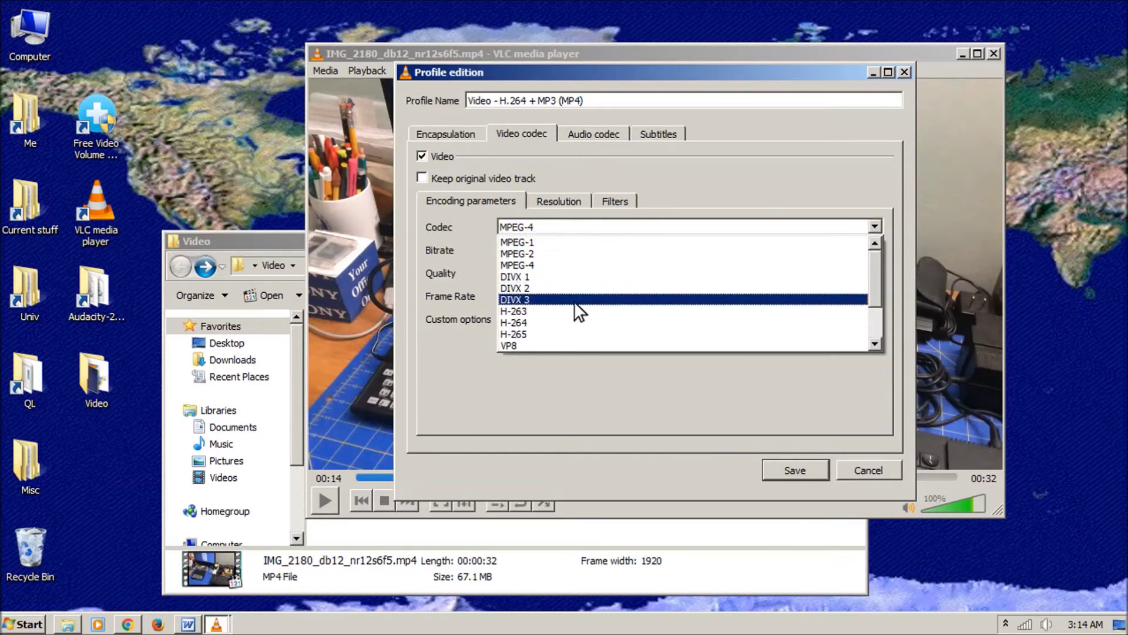
click(745, 178)
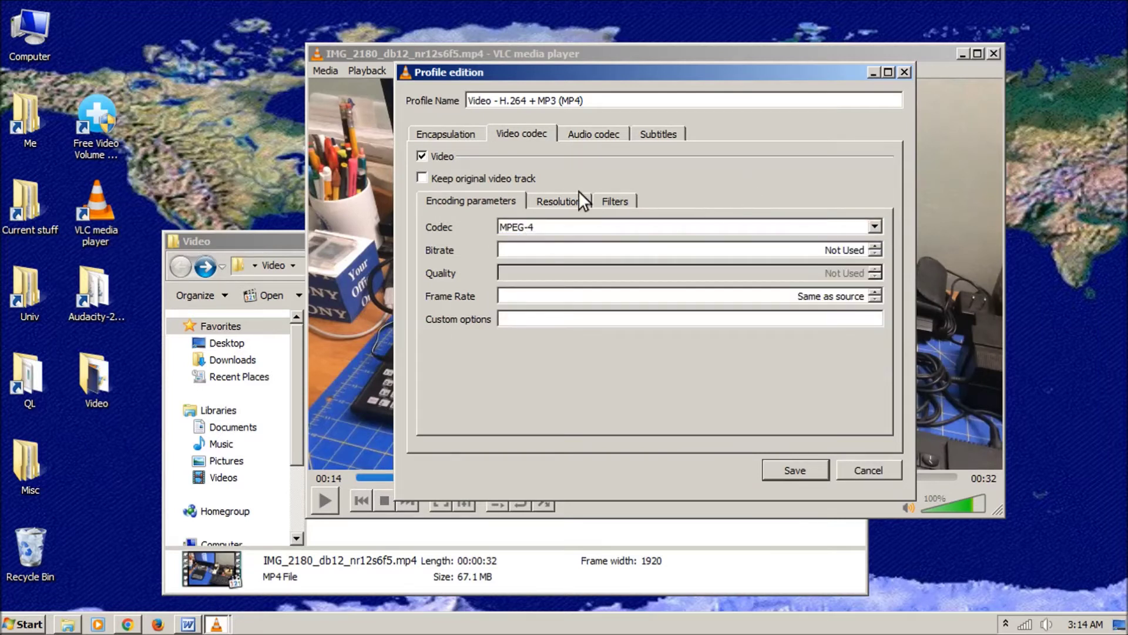
click(446, 136)
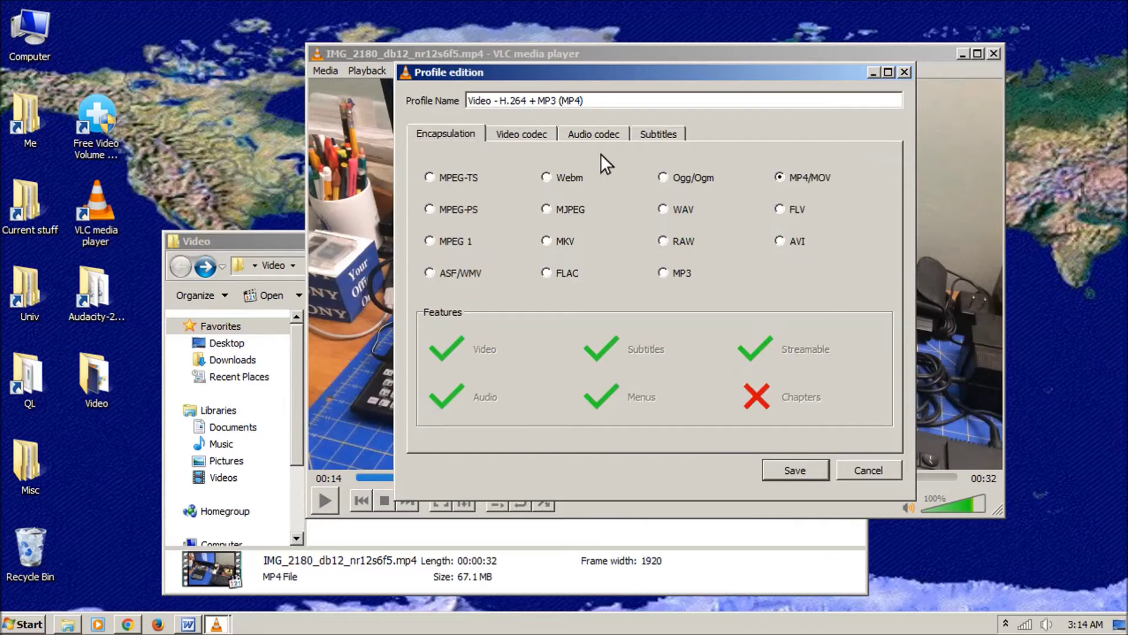
Step: Check the profile's output resolution, enable its Video cropping filter and save the profile
click(505, 141)
click(559, 203)
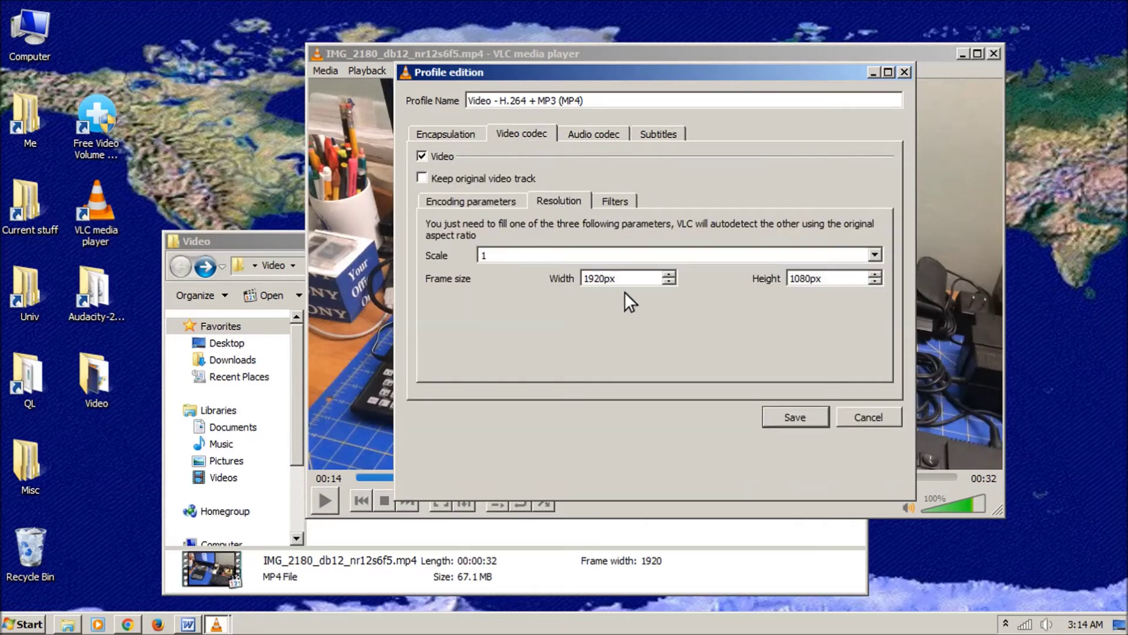
click(618, 201)
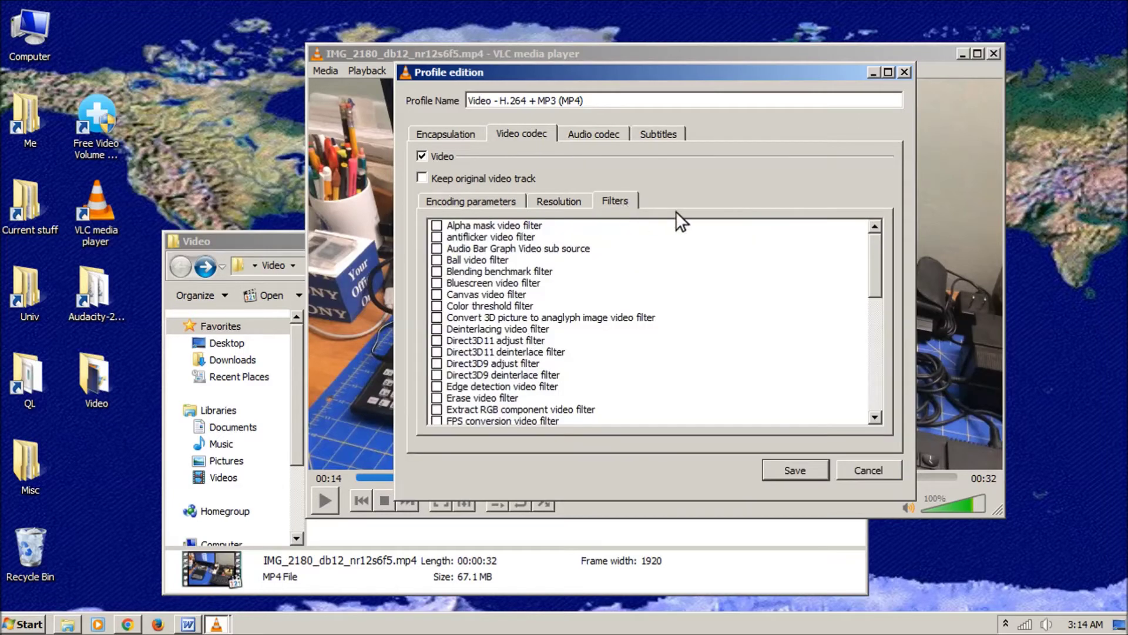
drag(873, 253, 884, 375)
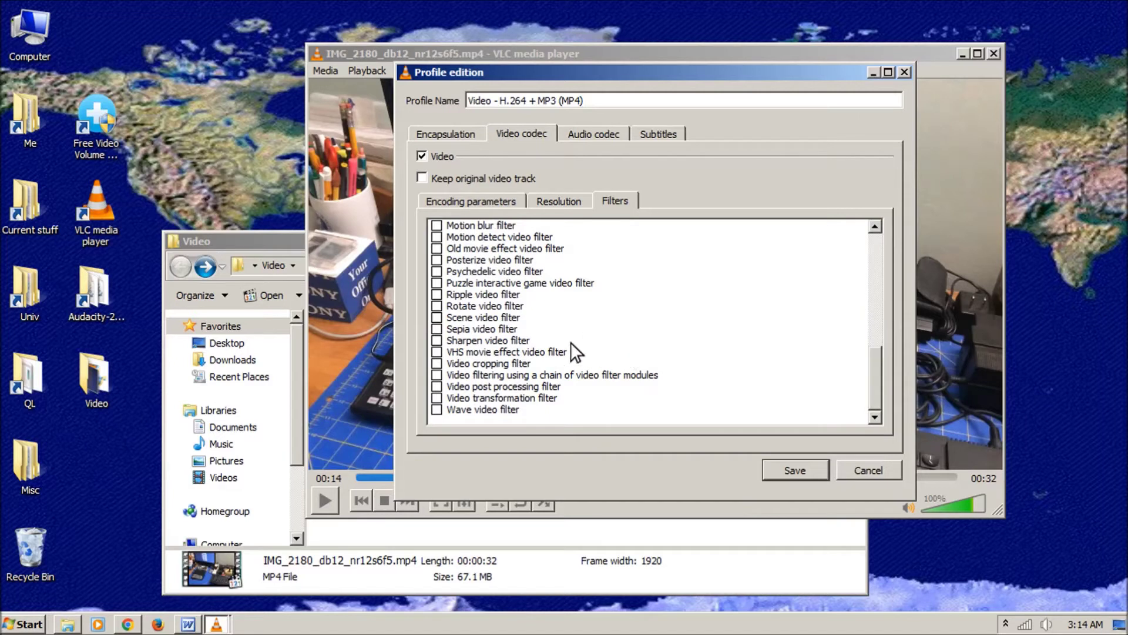
click(436, 363)
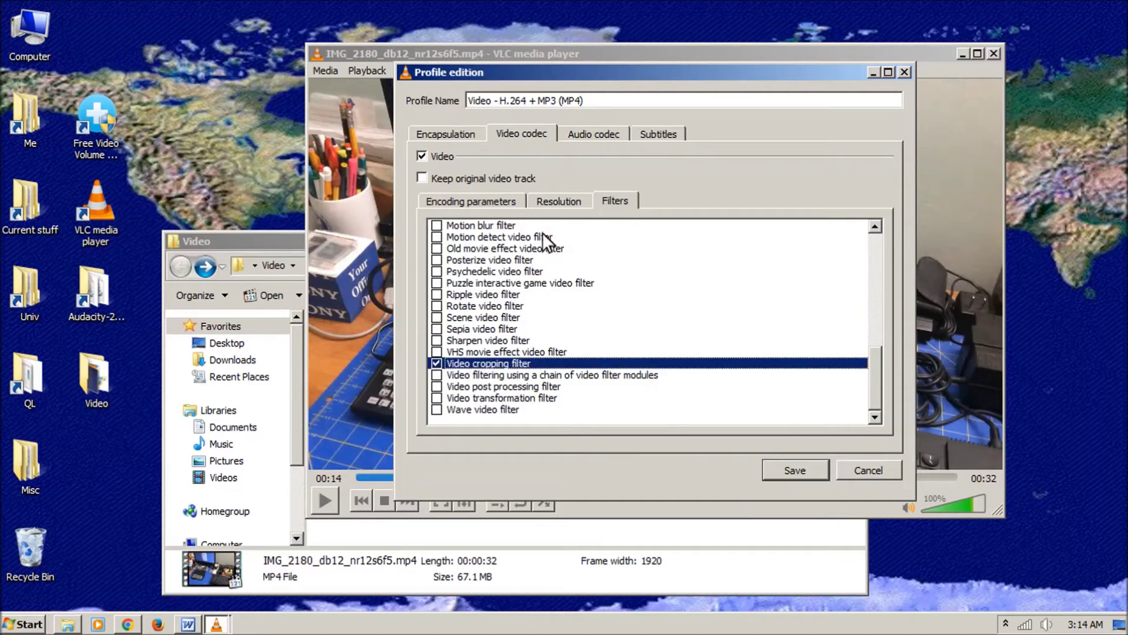
click(470, 203)
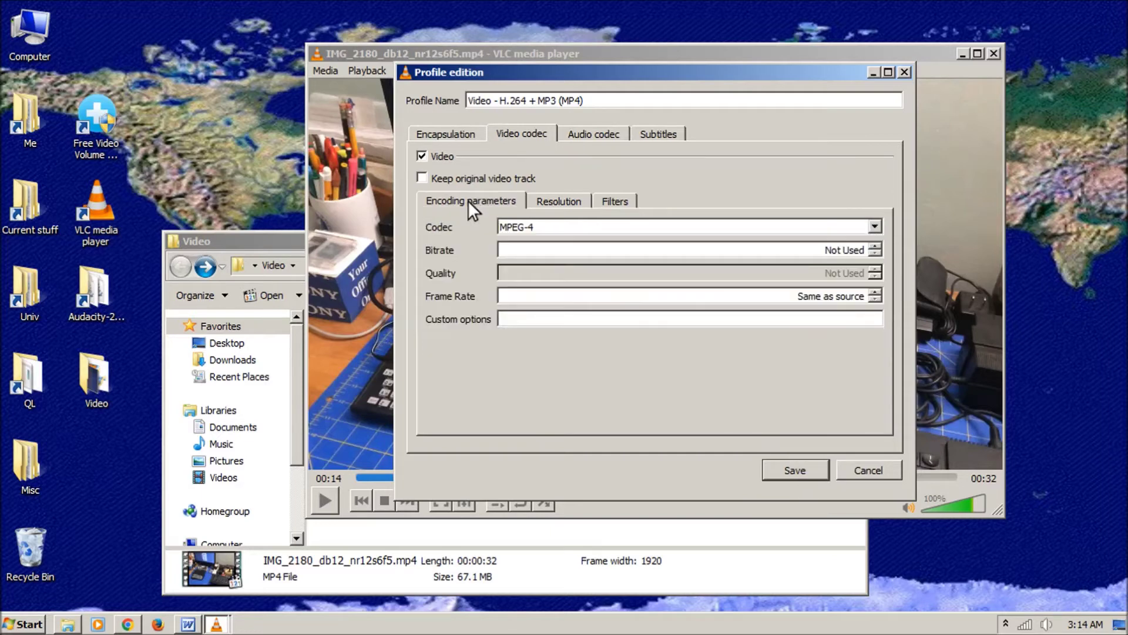
click(795, 469)
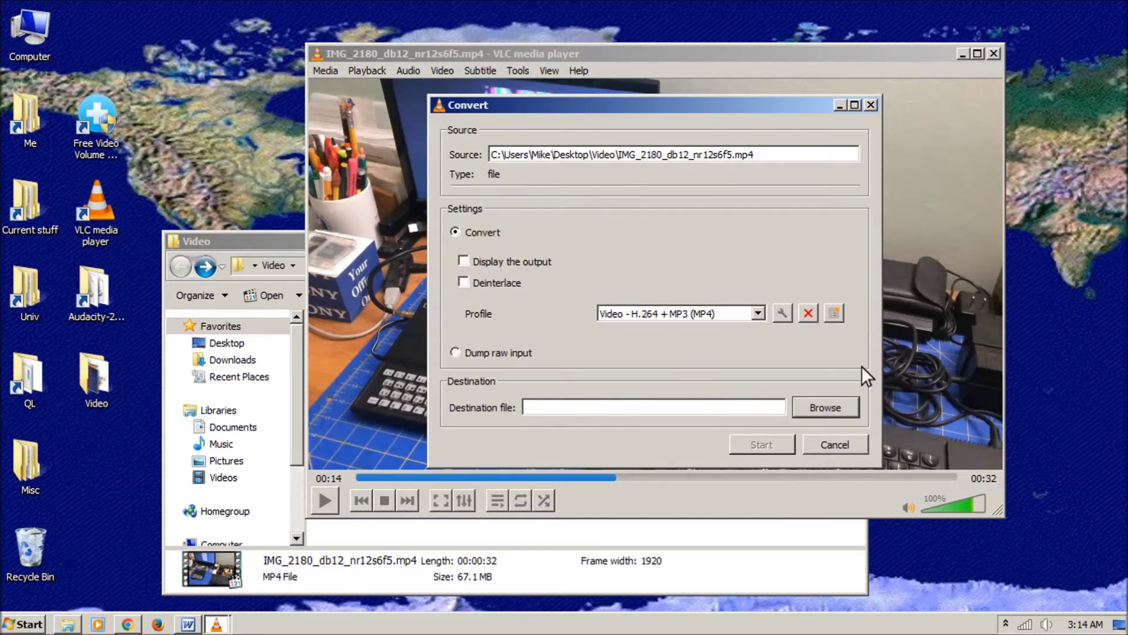
Step: Set the conversion's destination file to IMG_2180_db12_nr12s6f5_crop.mp4 in the Video folder and start the conversion
click(814, 409)
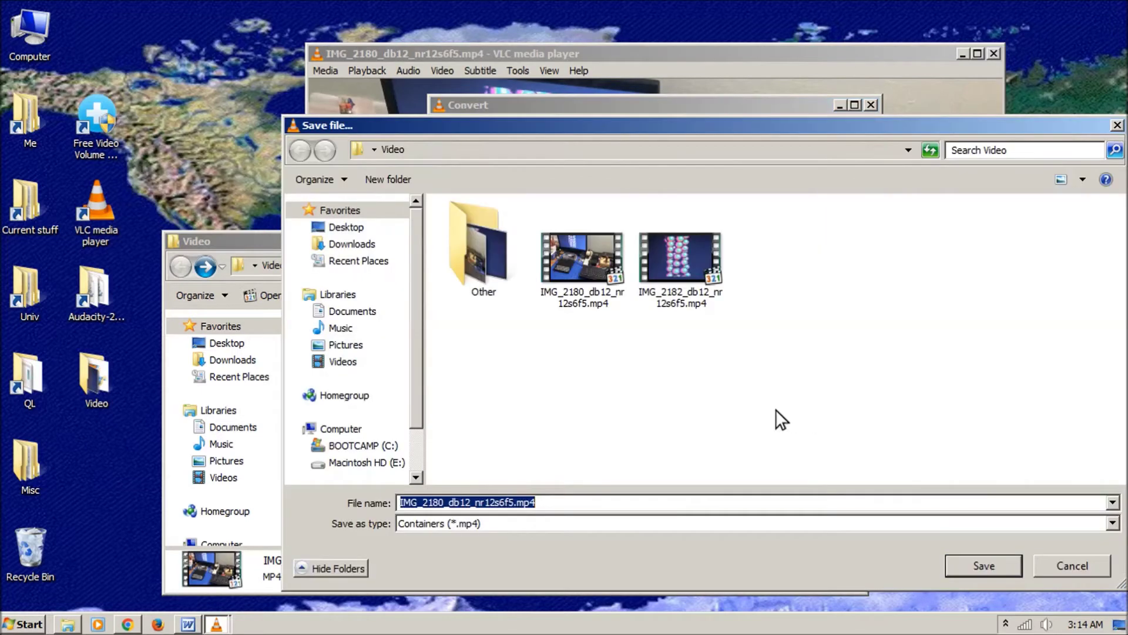
click(576, 311)
click(515, 502)
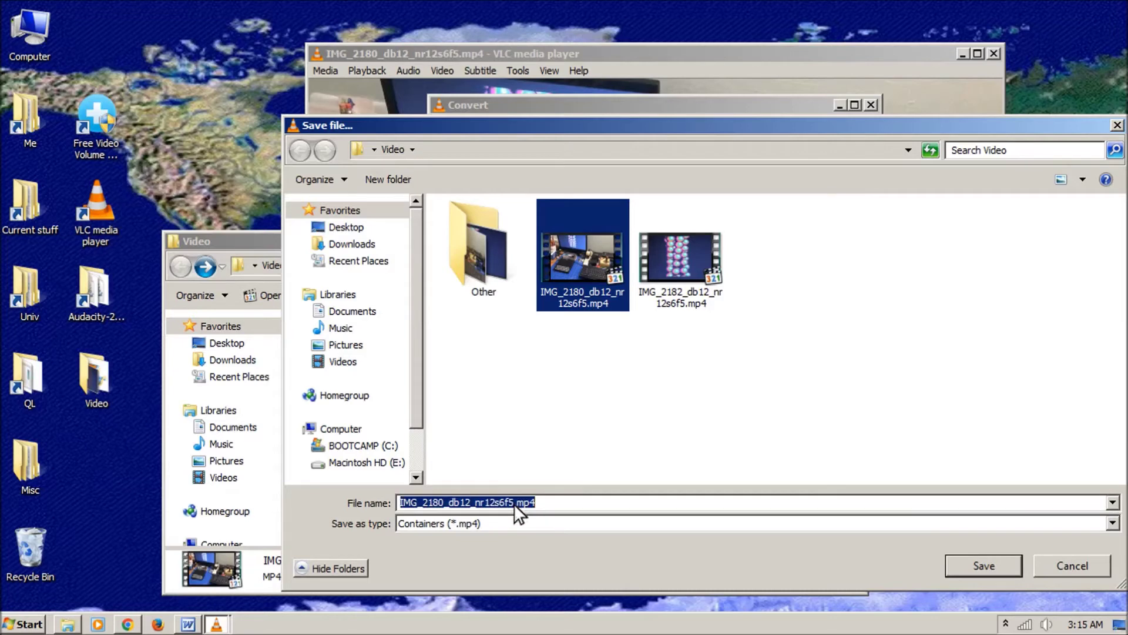
click(512, 503)
text(_cr)
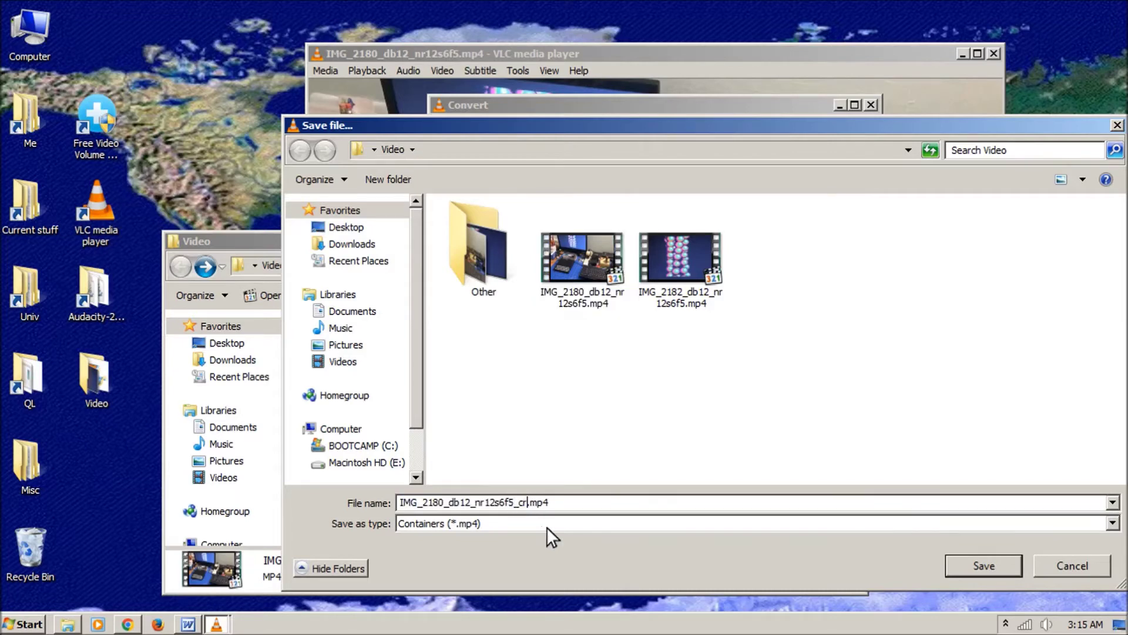
text(op)
click(948, 565)
click(764, 441)
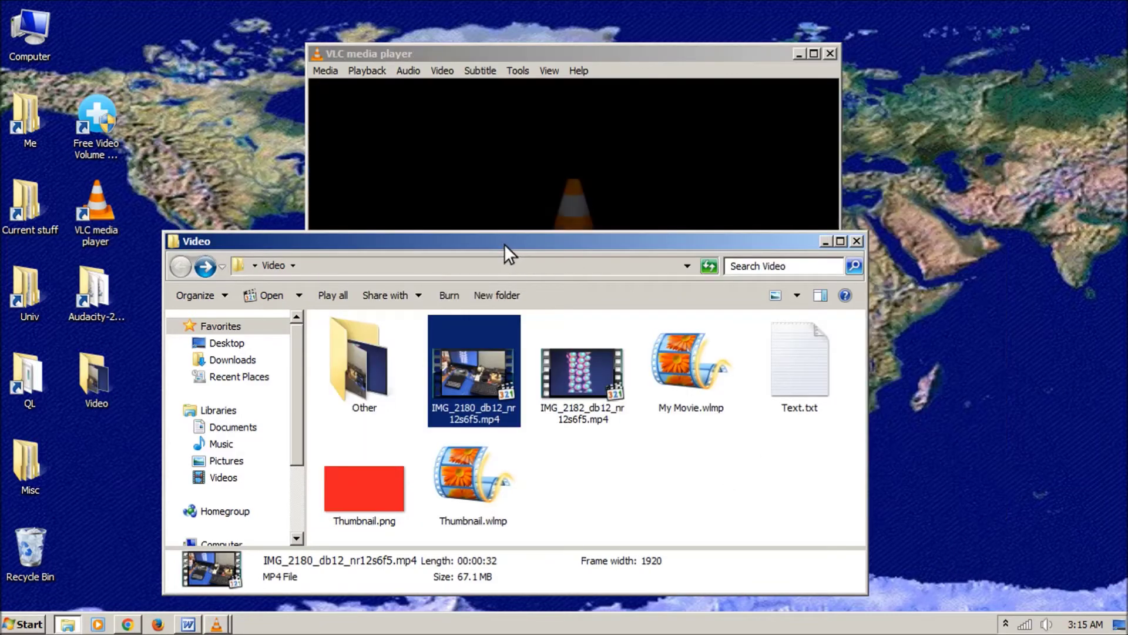
Step: Close VLC media player and play IMG_2180_db12_nr12s6f5_crop.mp4 from the Video folder to check the crop
click(616, 51)
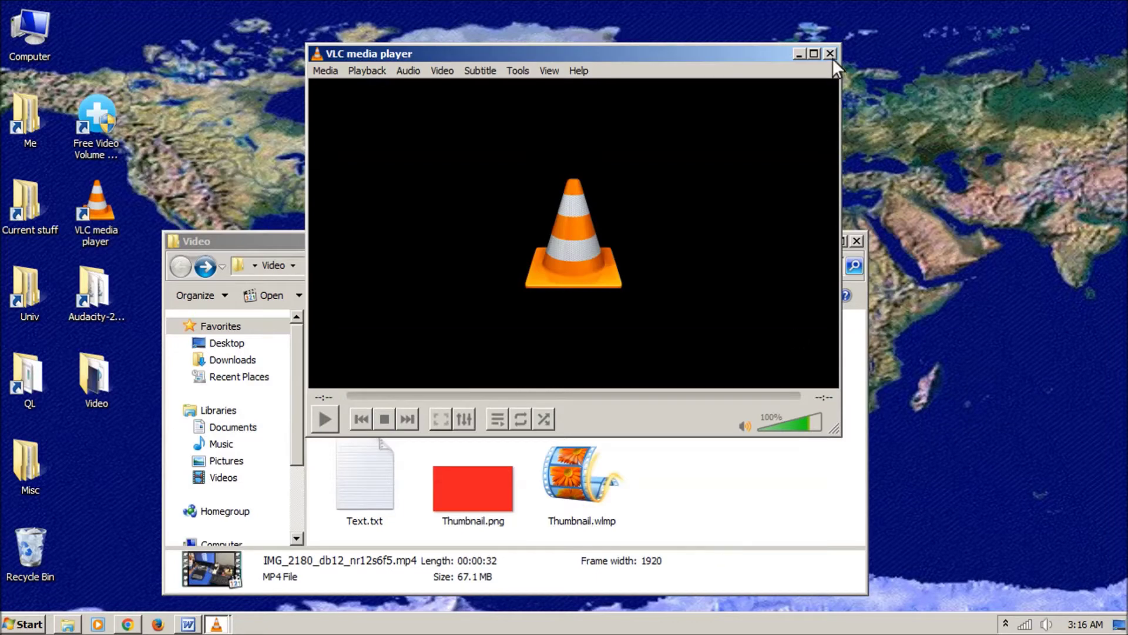
drag(608, 53, 805, 20)
click(1022, 20)
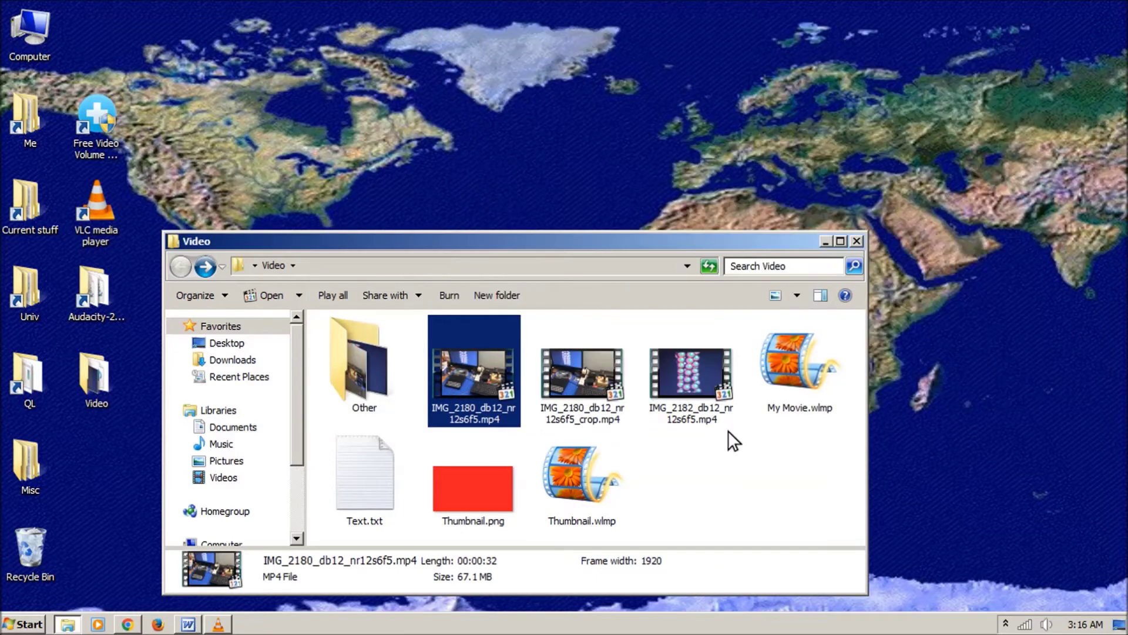
click(689, 474)
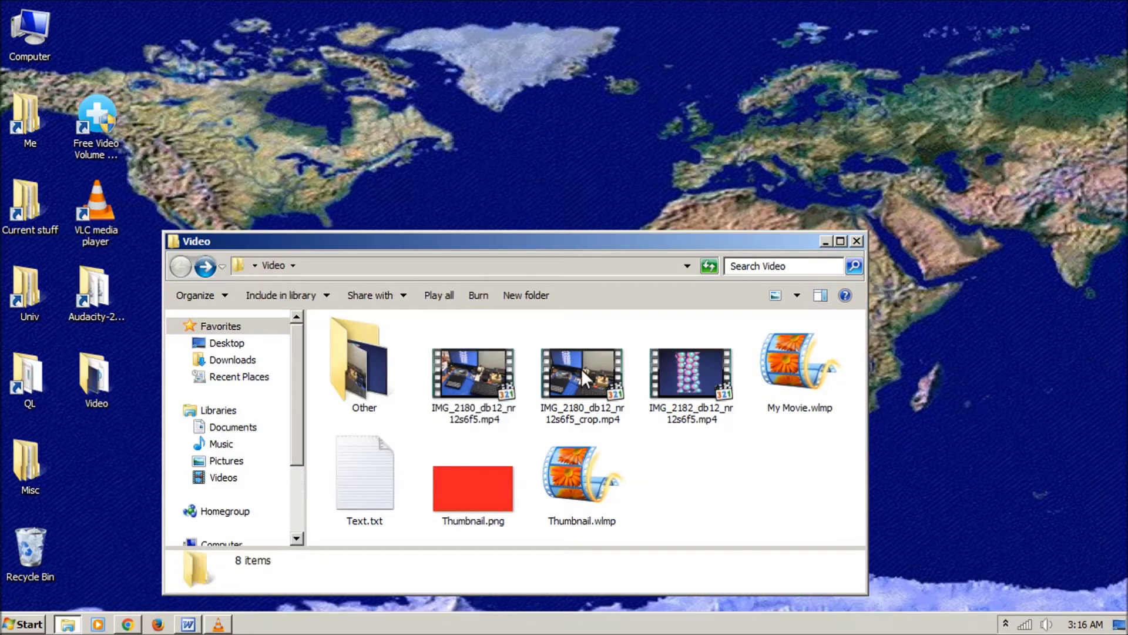
double_click(558, 364)
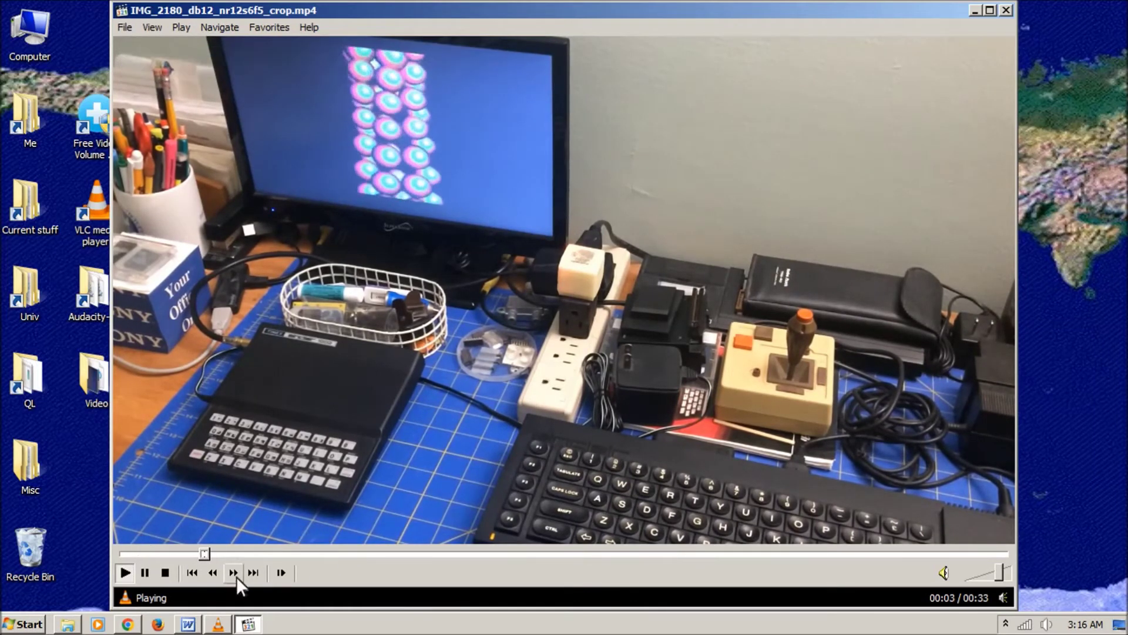
click(1006, 10)
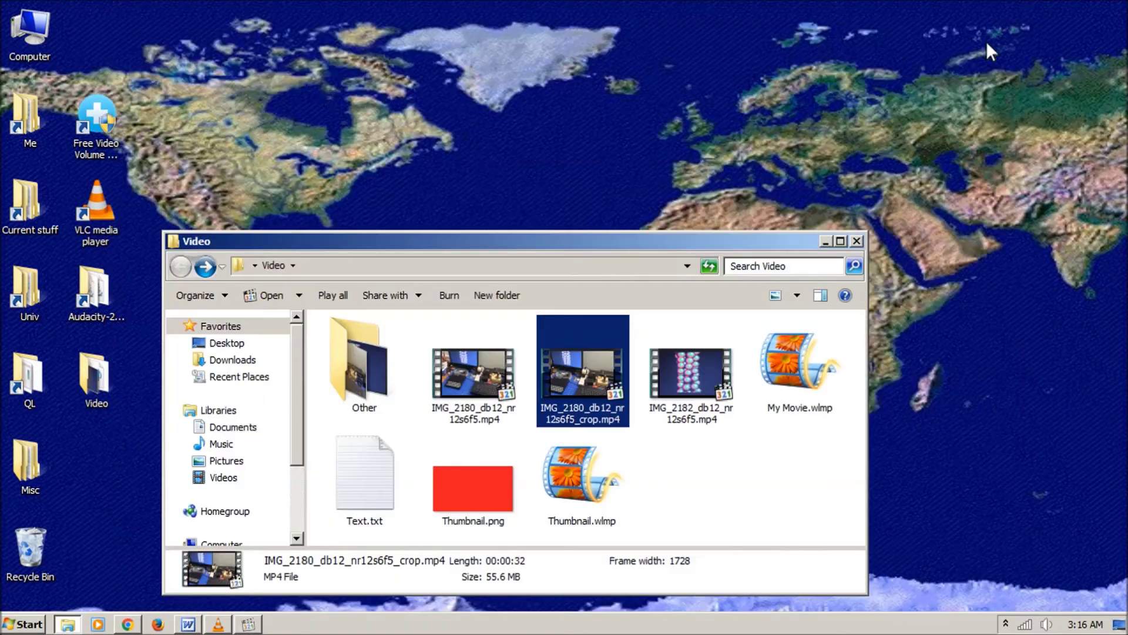
Step: Delete the uncropped IMG_2180_db12_nr12s6f5.mp4 from the Video folder to the Recycle Bin
click(514, 388)
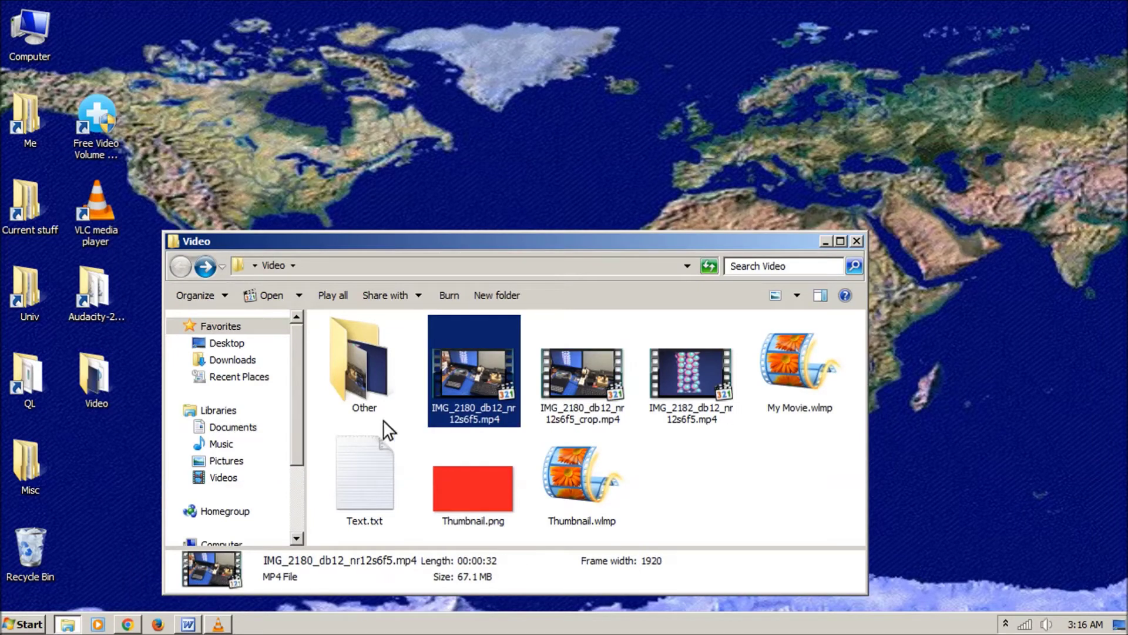
drag(38, 546, 37, 545)
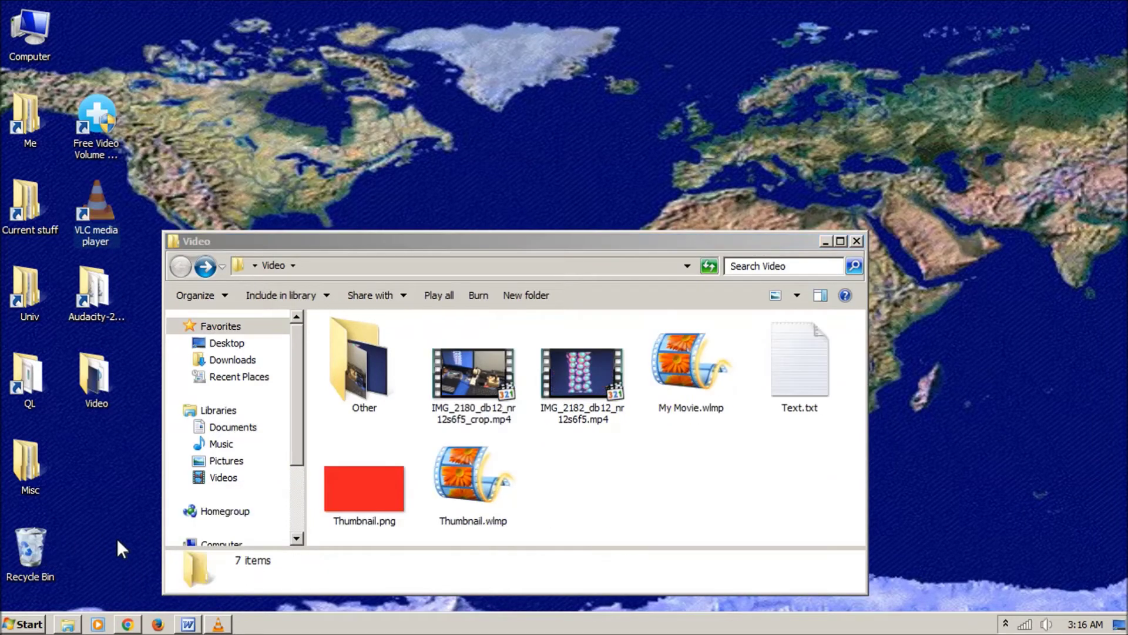
click(625, 478)
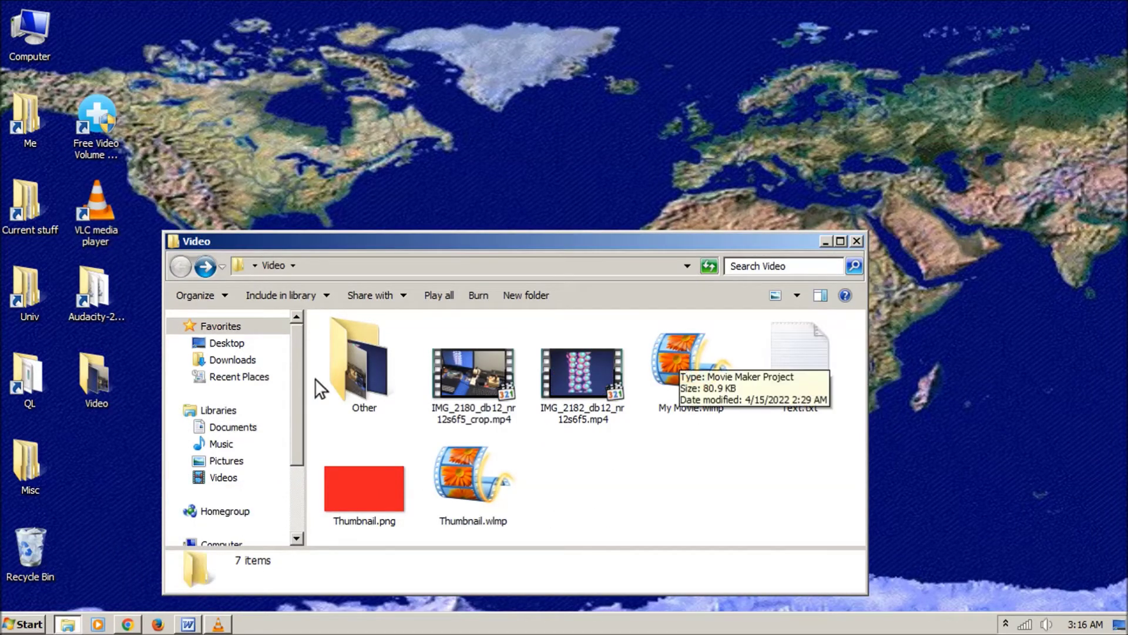
Step: Open the My Movie.wlmp project in Movie Maker and add IMG_2180_db12_nr12s6f5_crop.mp4 and IMG_2182_db12_nr12s6f5.mp4 after the title card
double_click(690, 361)
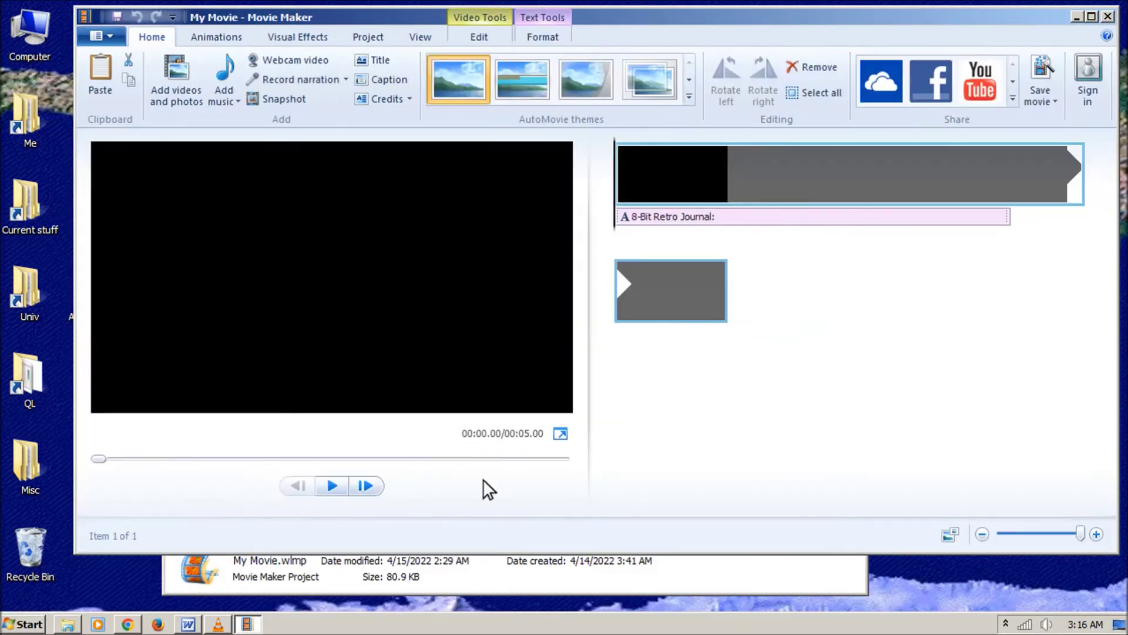
click(495, 584)
drag(440, 322, 547, 370)
drag(597, 314, 904, 301)
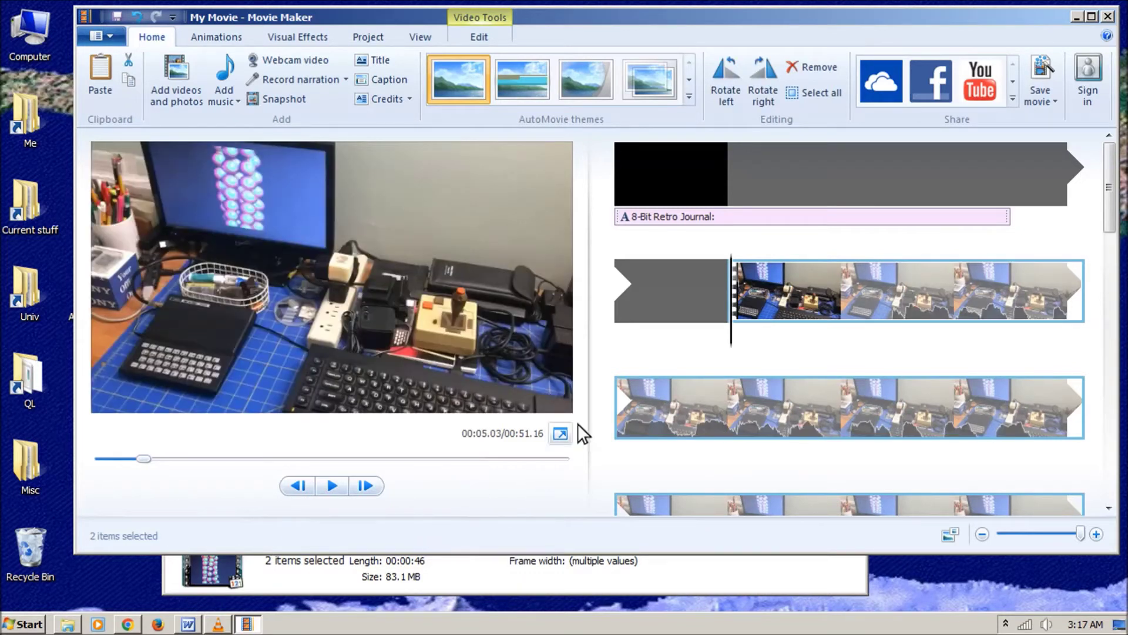
Step: Apply the pixelated-blocks transition to the start of the first video clip after the title card
click(739, 170)
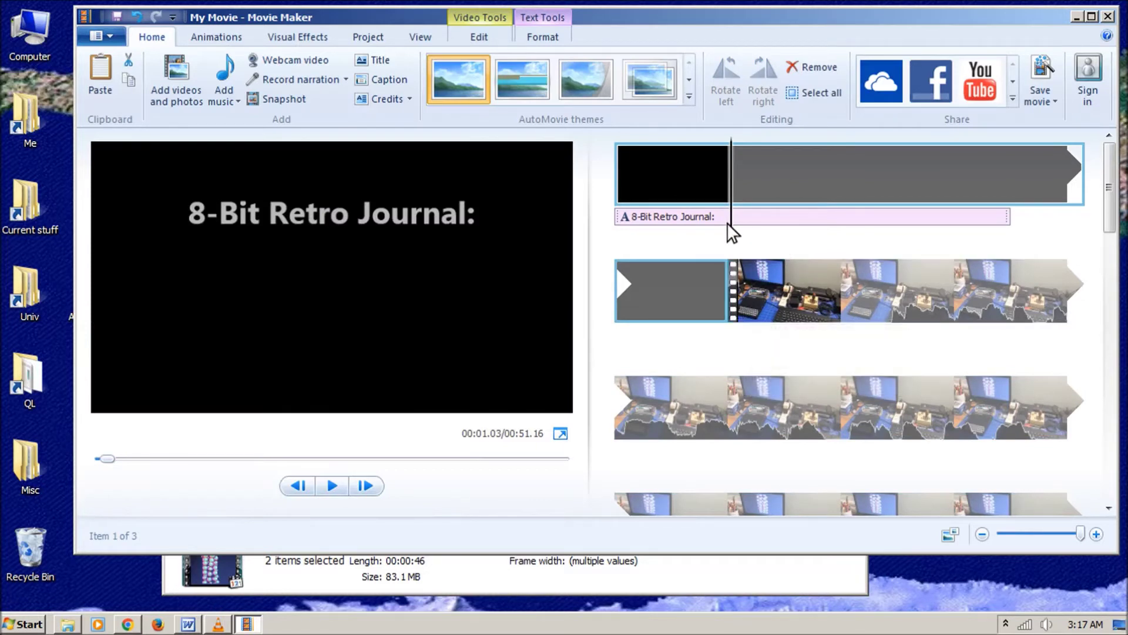
drag(730, 224, 894, 334)
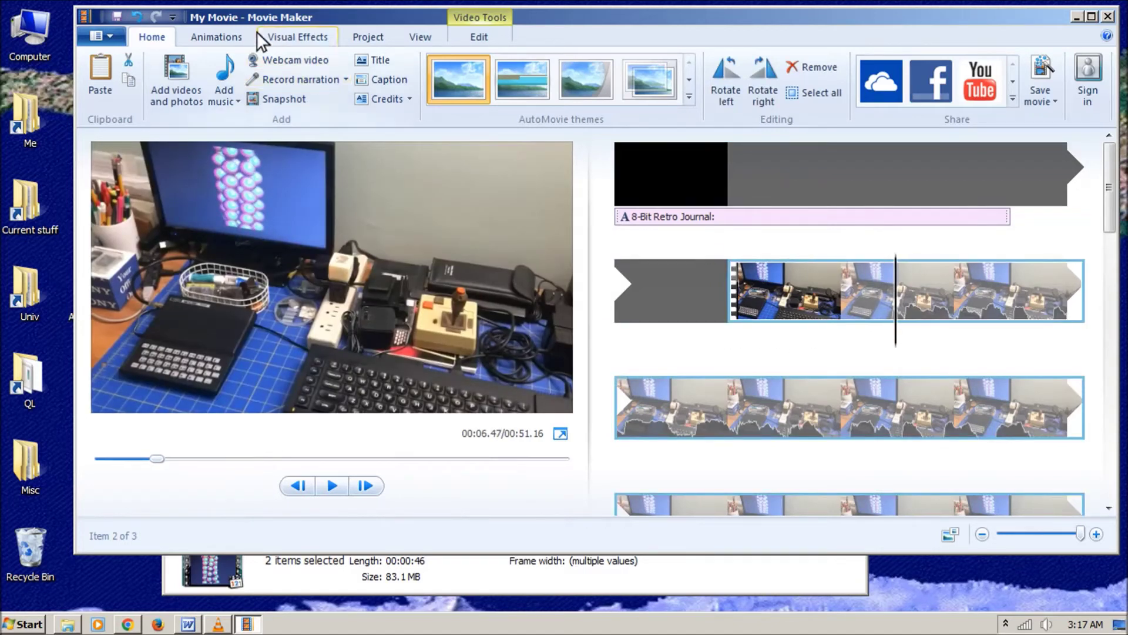
click(211, 38)
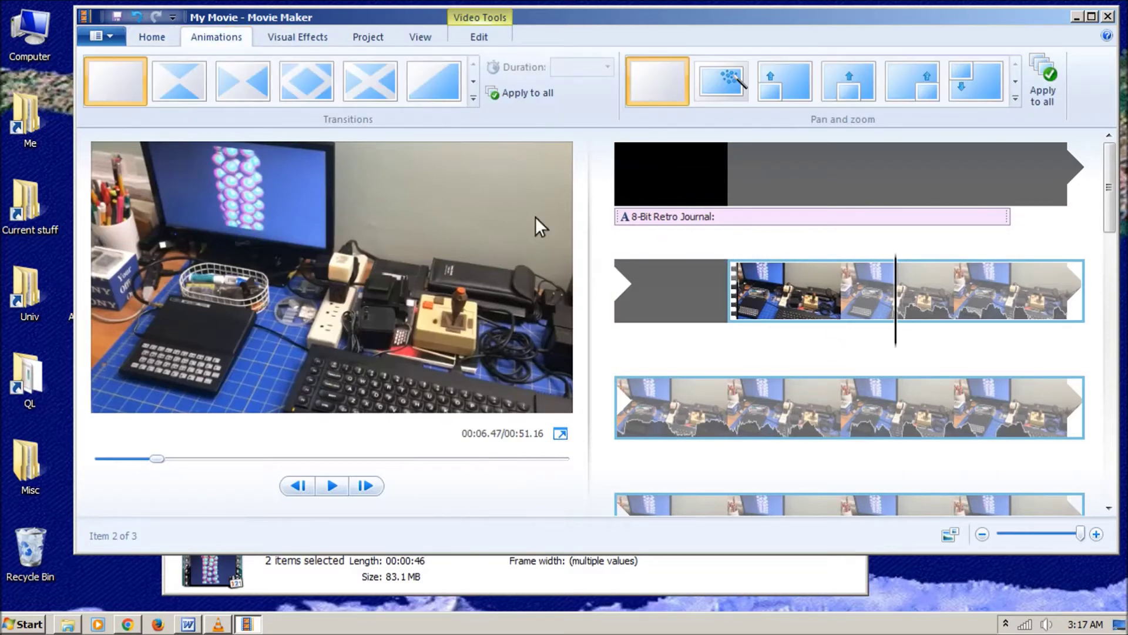
click(474, 81)
click(474, 81)
click(443, 81)
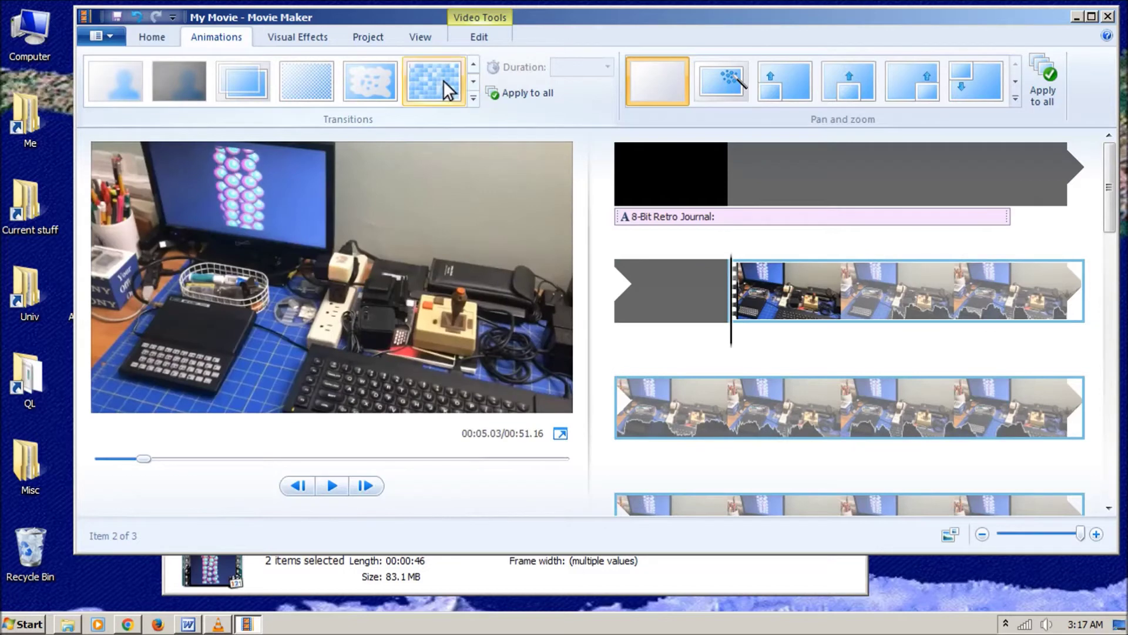
Step: Preview the transition from the title card into the first clip and the start of the title caption
click(732, 182)
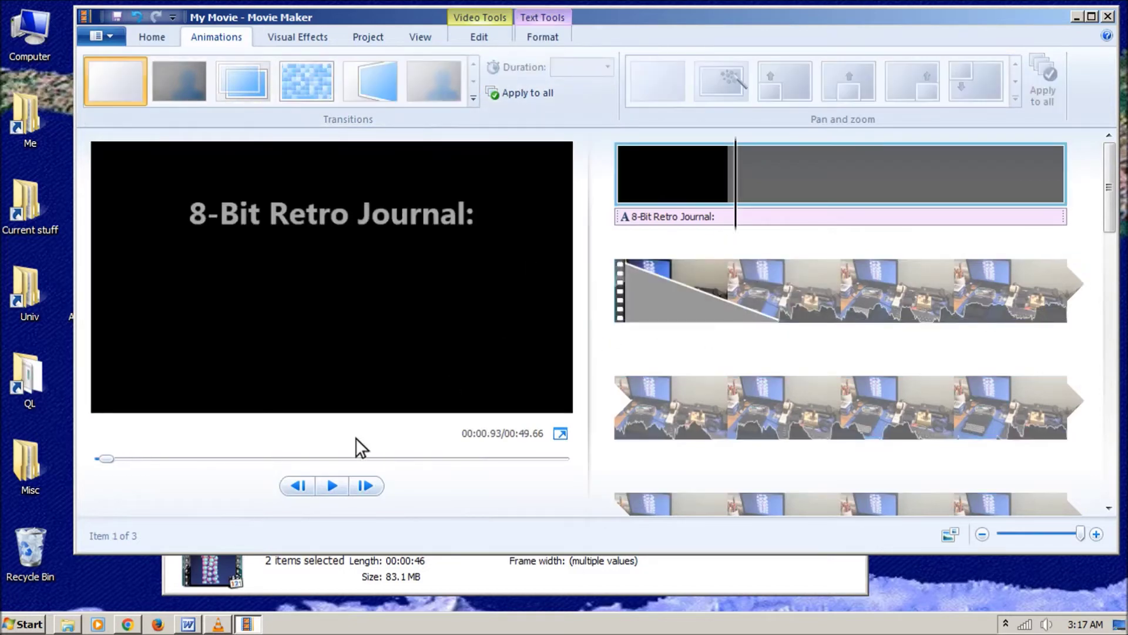
click(325, 485)
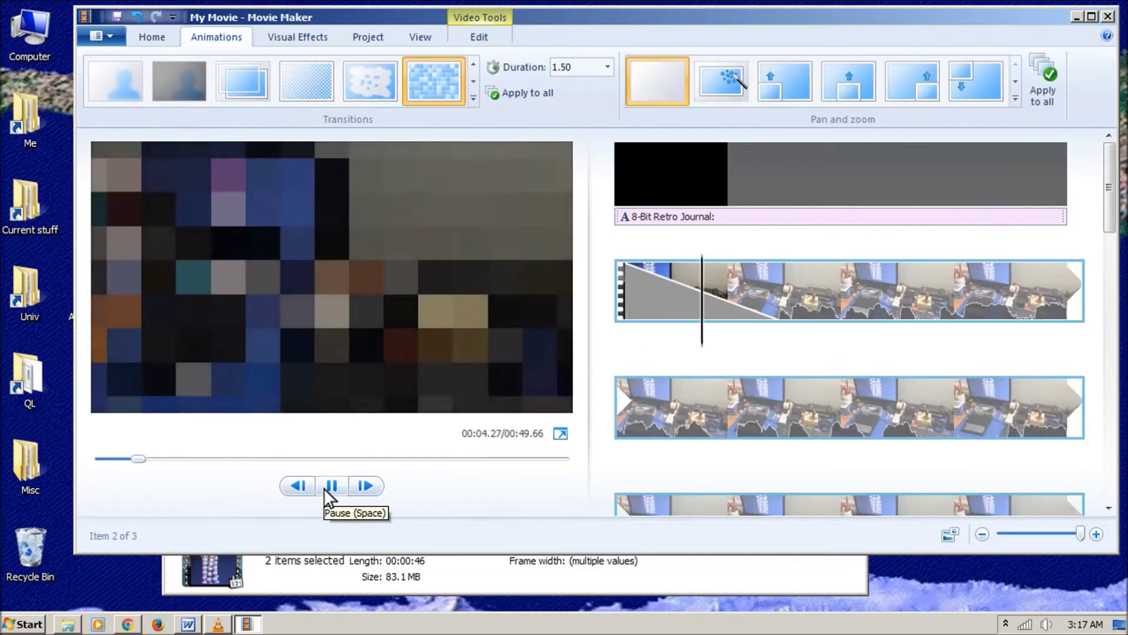
click(324, 488)
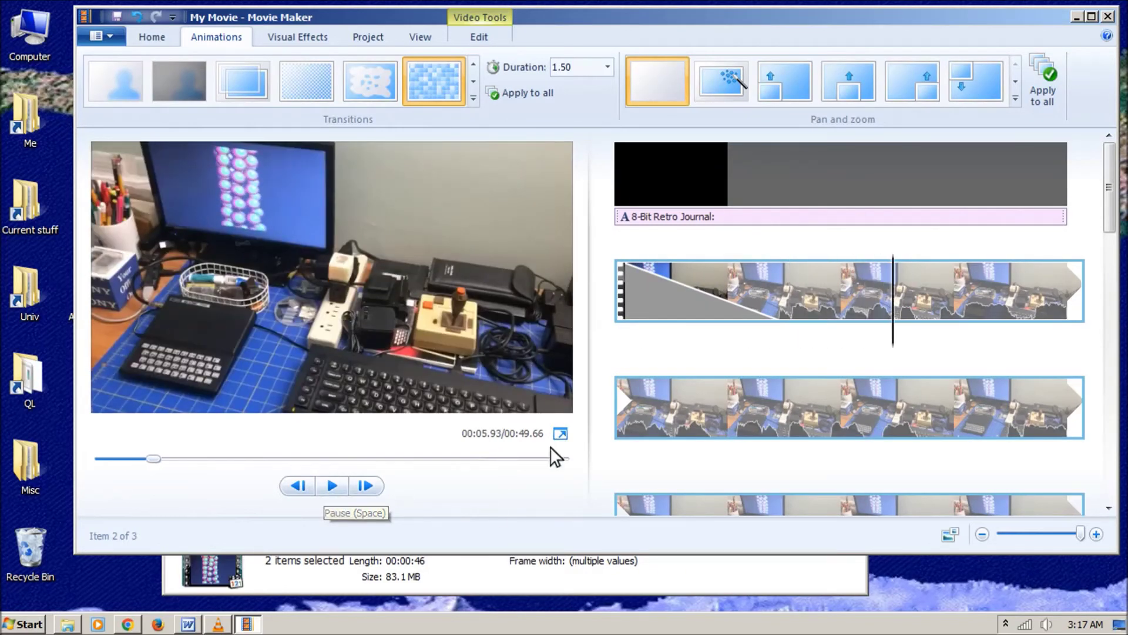
click(654, 216)
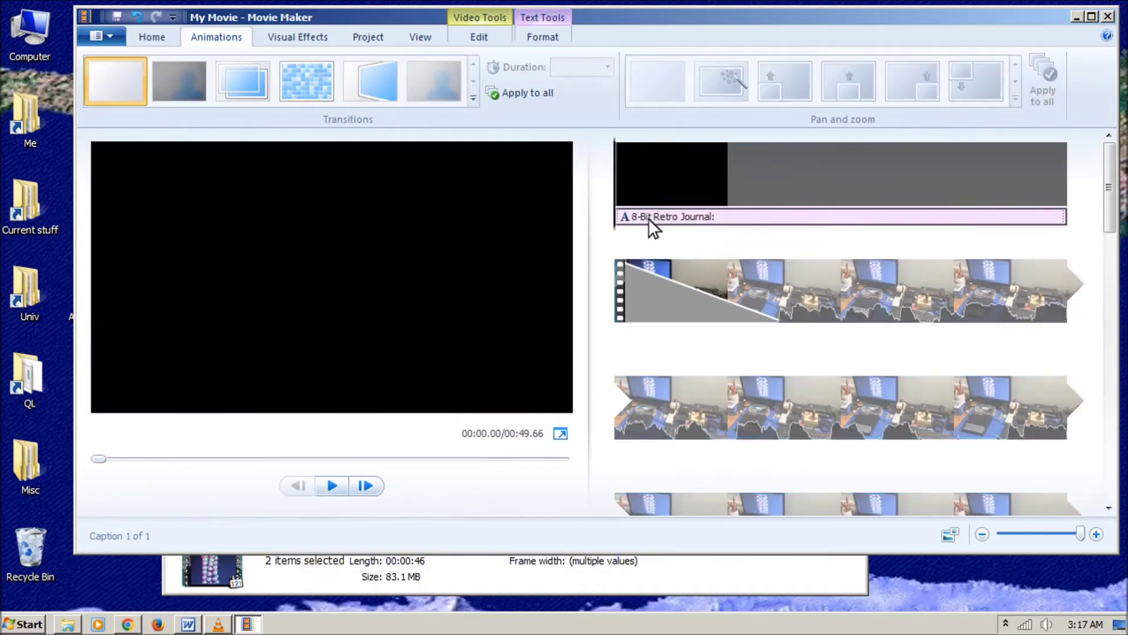
click(330, 486)
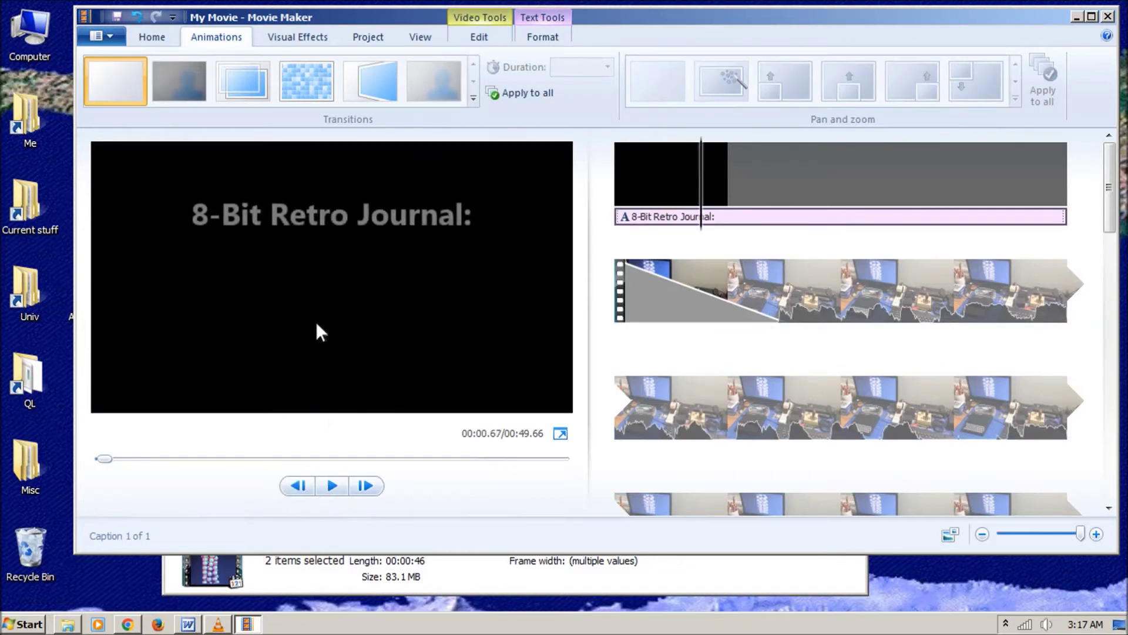
Step: Copy "Just a Demonstration of Video Editing Techniques" from the Word document and paste it below "8-Bit Retro Journal:" in the title caption
click(300, 223)
click(188, 624)
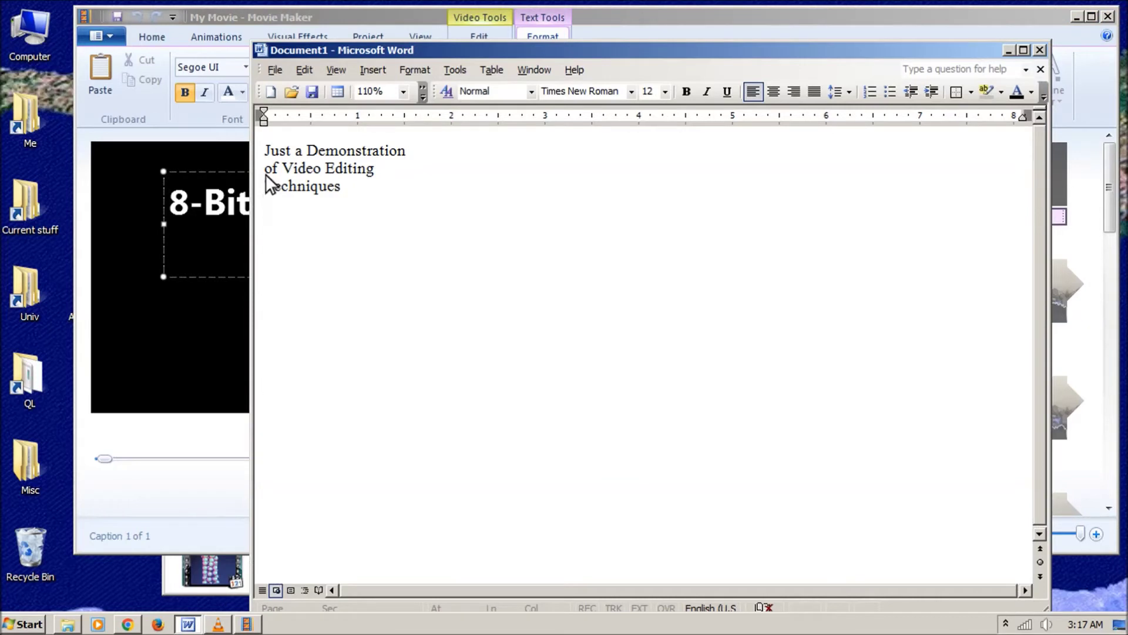
drag(265, 153, 339, 184)
key(ctrl+c)
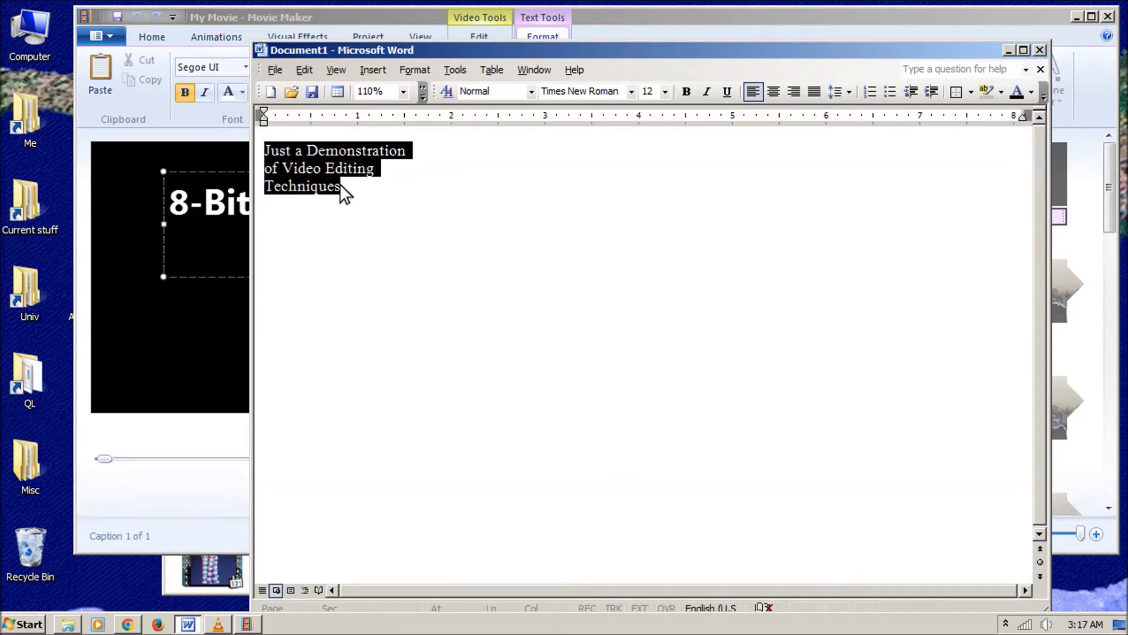
click(1008, 50)
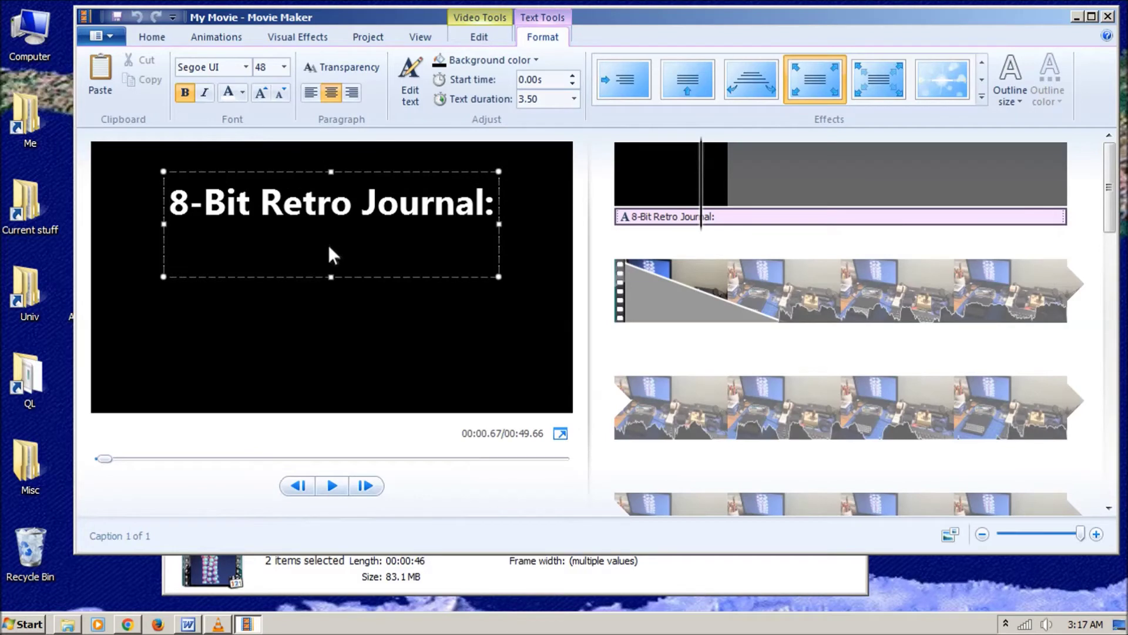
click(238, 238)
key(ctrl+v)
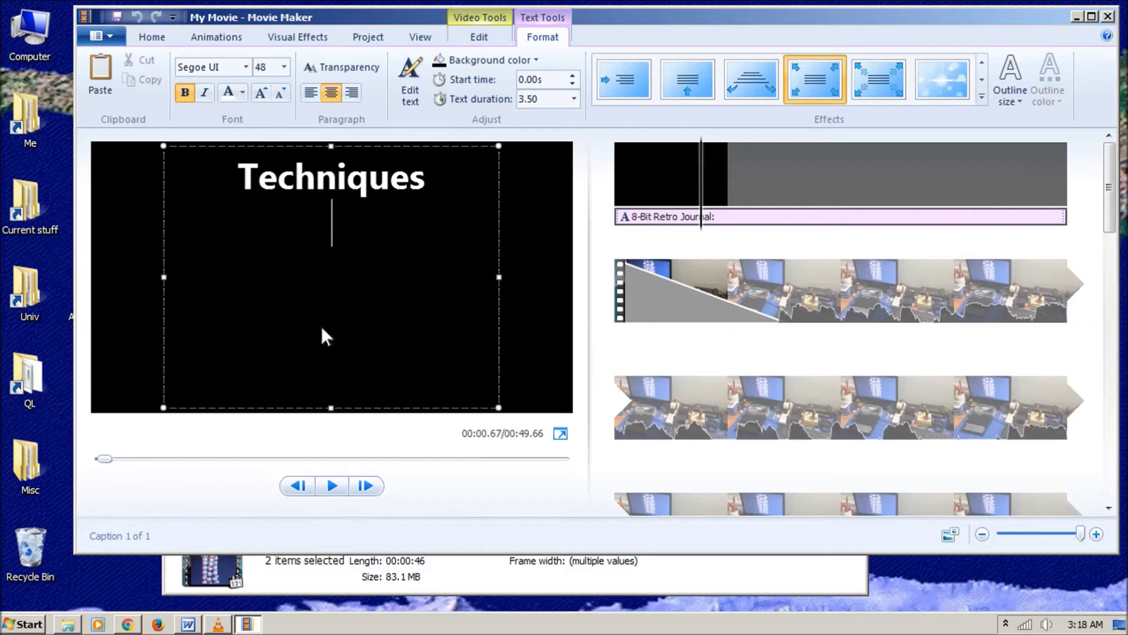
click(139, 297)
click(327, 228)
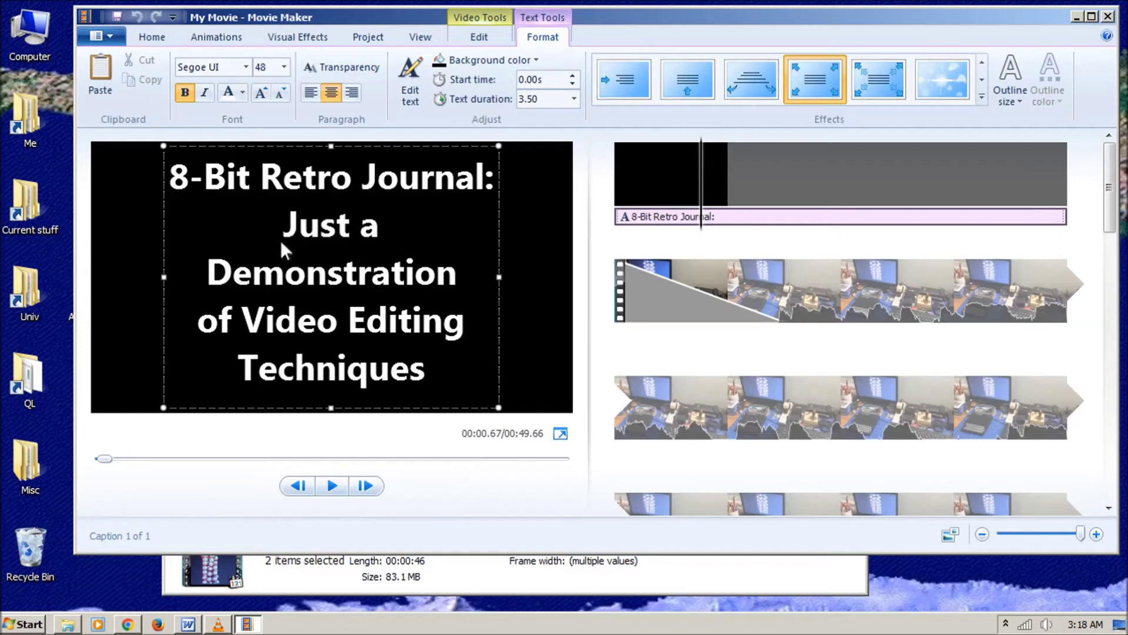
Step: Widen the title caption box to nearly the full frame width and join "Demonstration" onto the "Just a" line
drag(288, 234, 260, 236)
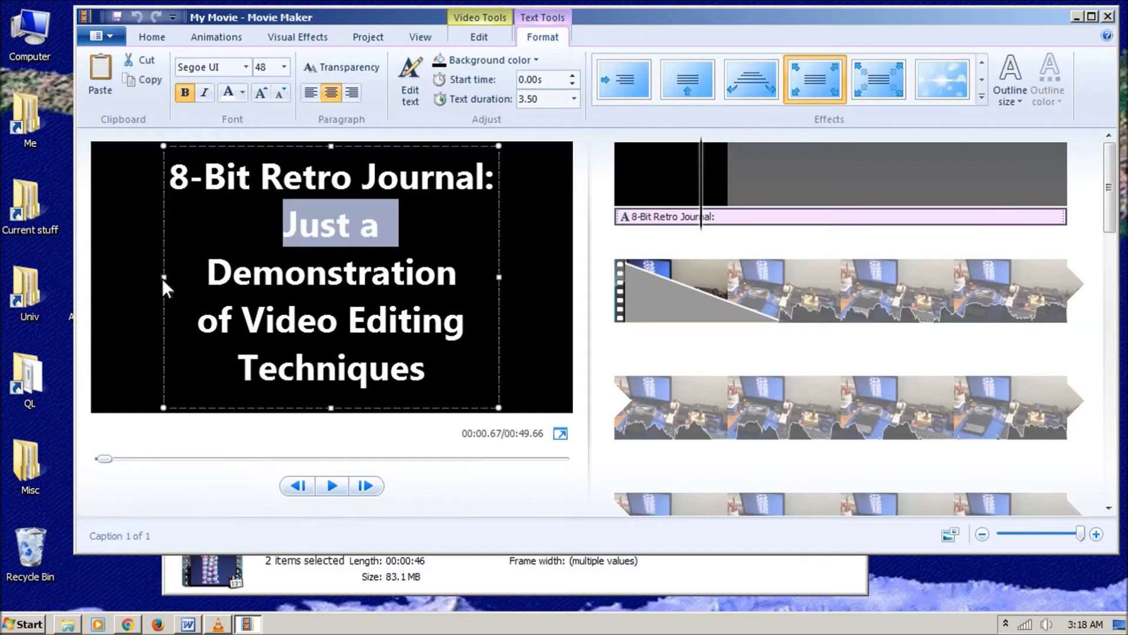
drag(161, 277, 48, 283)
drag(499, 276, 527, 281)
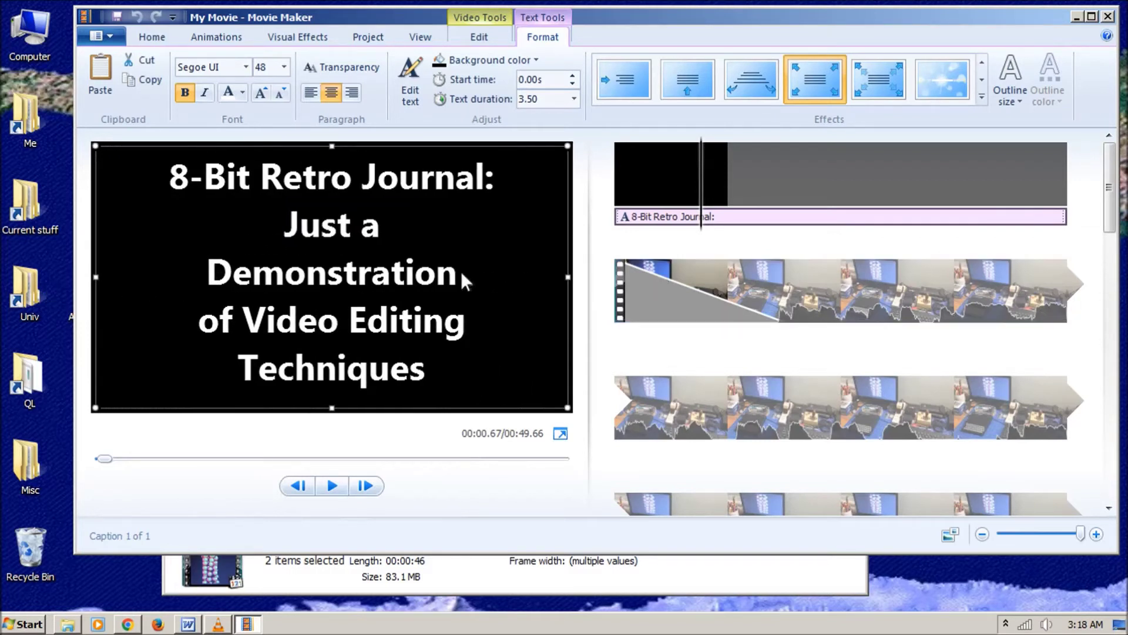
click(205, 272)
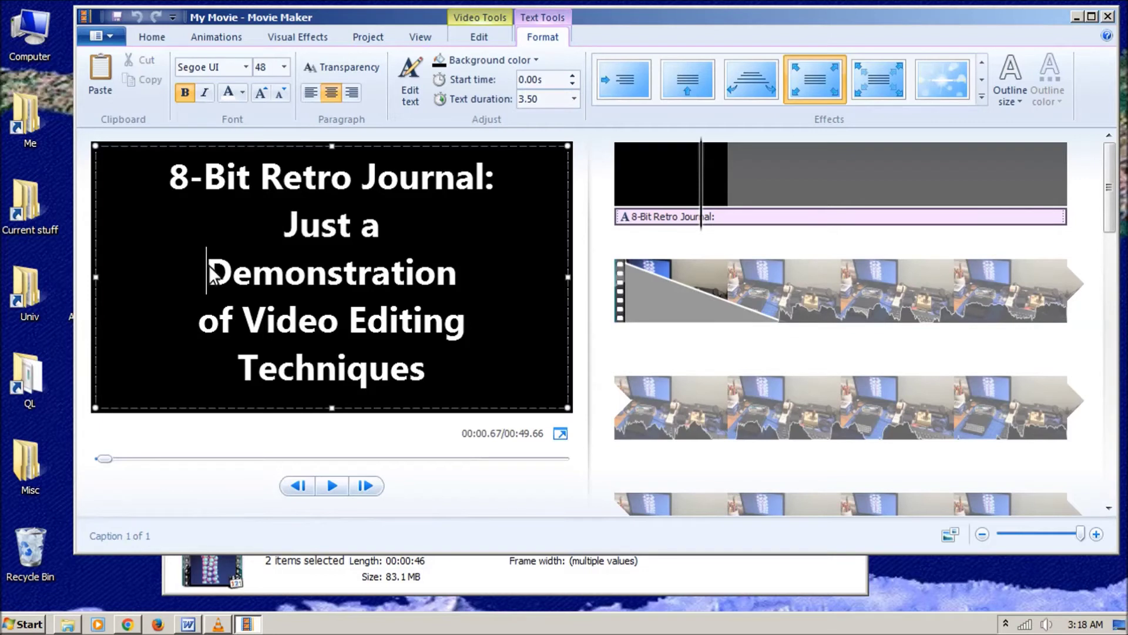
key(BackSpace)
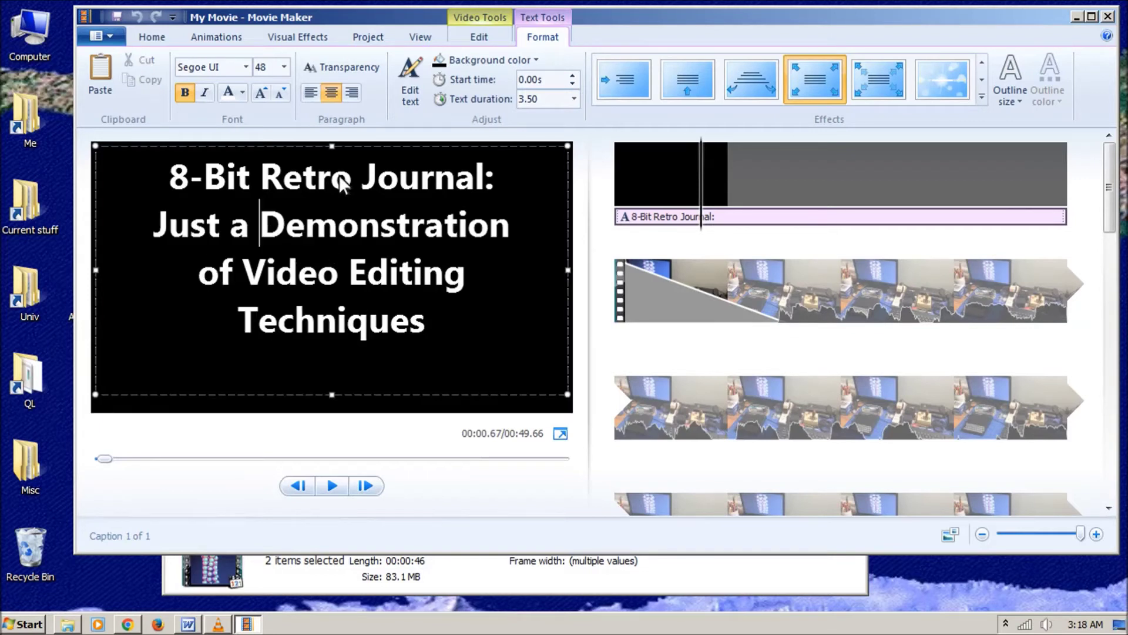
Step: Lower the top edge of the title caption box and remove the trailing blank line from the caption
drag(332, 145, 327, 168)
click(304, 209)
click(336, 396)
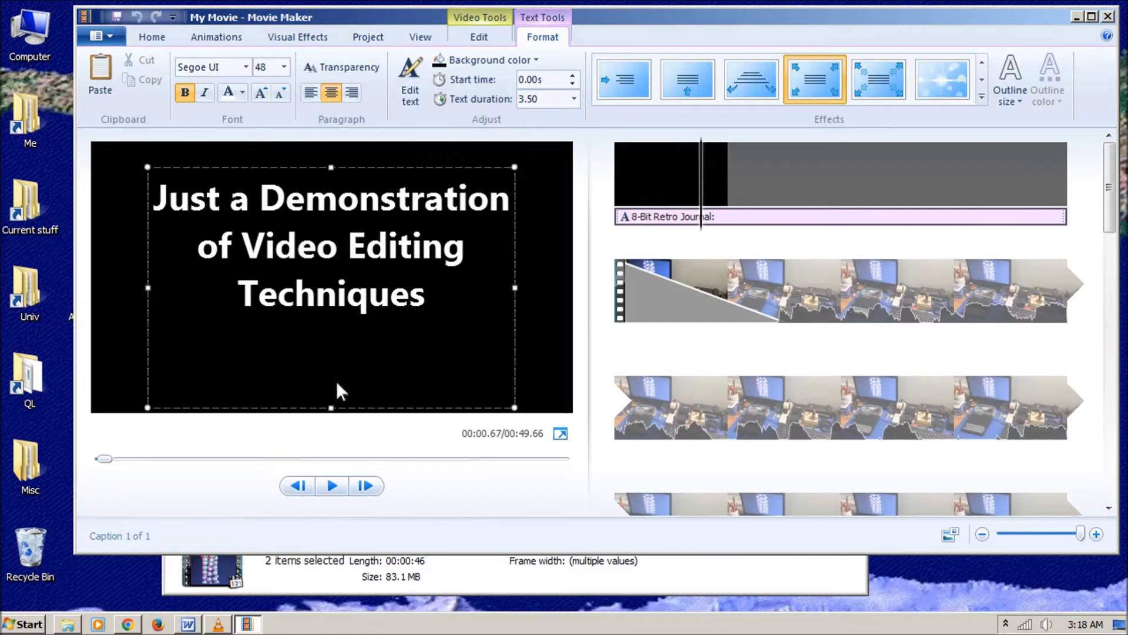
key(BackSpace)
click(530, 340)
click(339, 208)
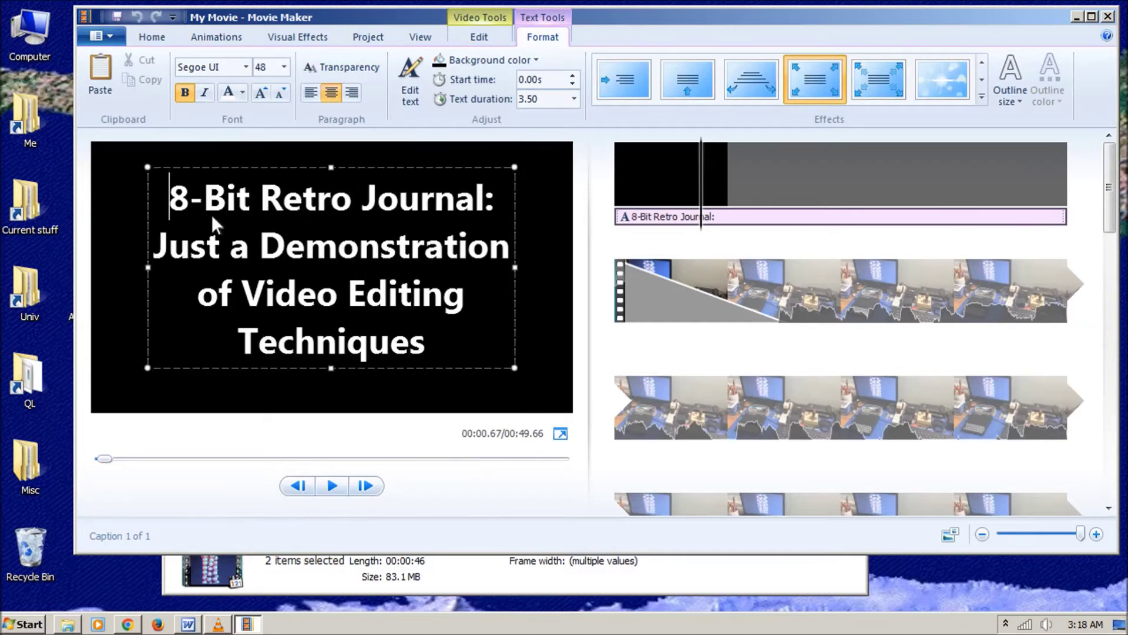
Step: Stretch both sides of the title caption box out to the frame edges and move the box slightly down
drag(145, 269, 95, 268)
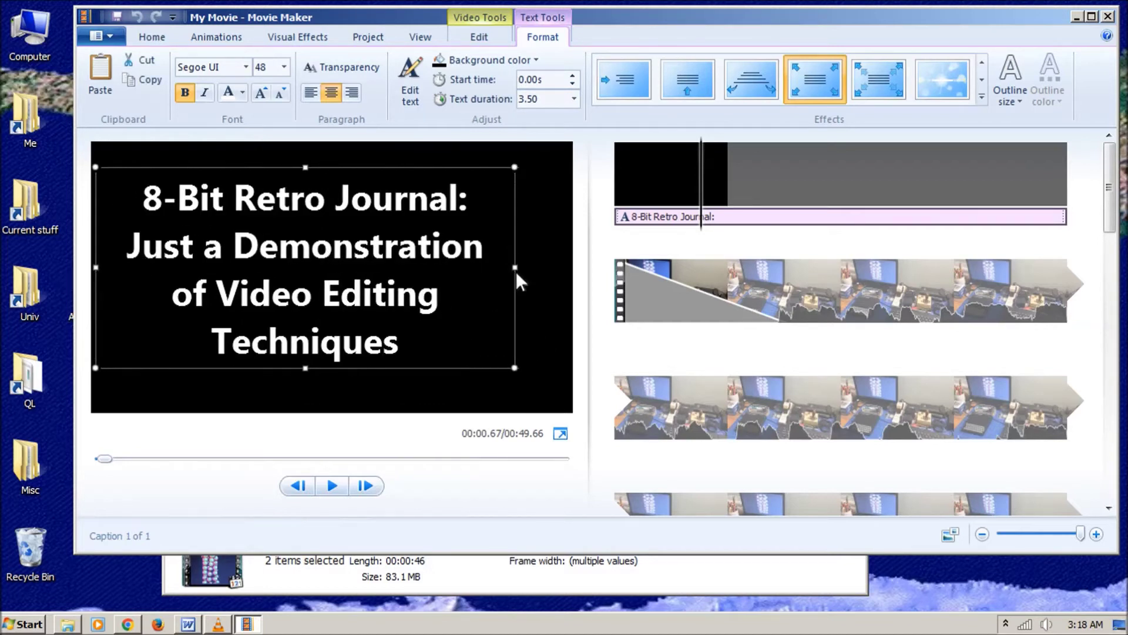
drag(515, 268, 604, 272)
drag(375, 170, 374, 175)
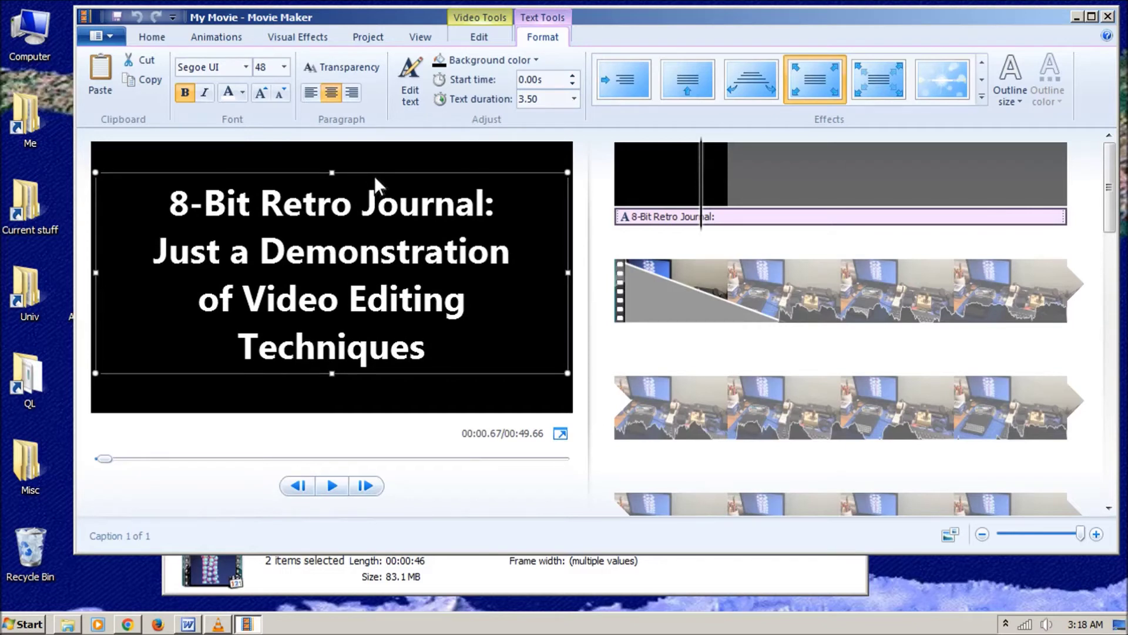
Step: Preview the title card from its start through the transition into the first clip
click(619, 171)
click(331, 485)
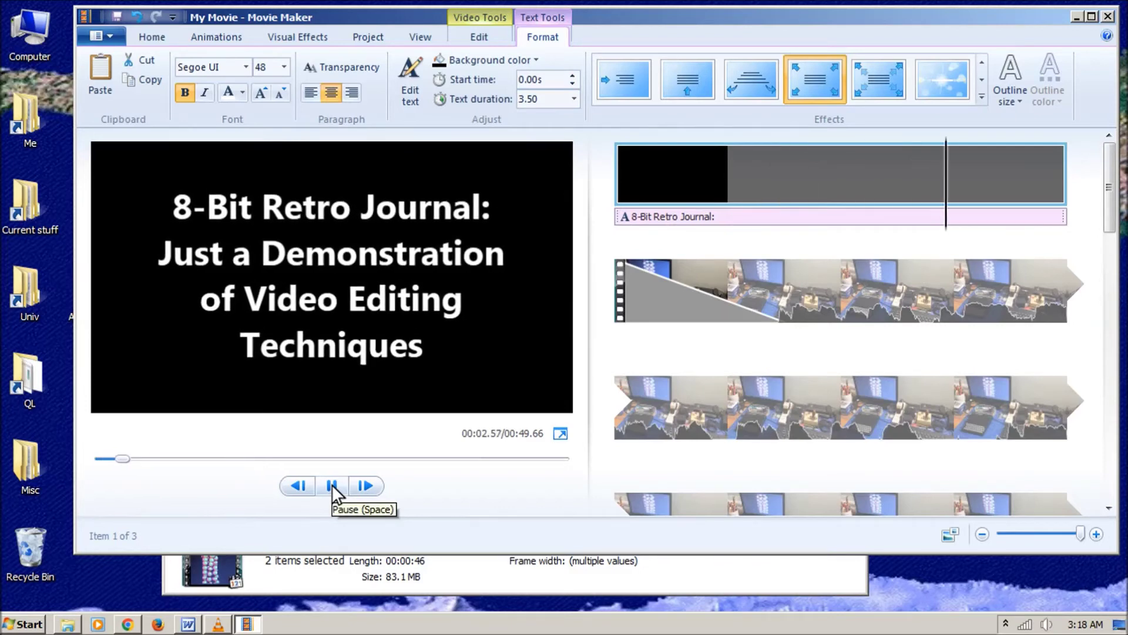
click(327, 485)
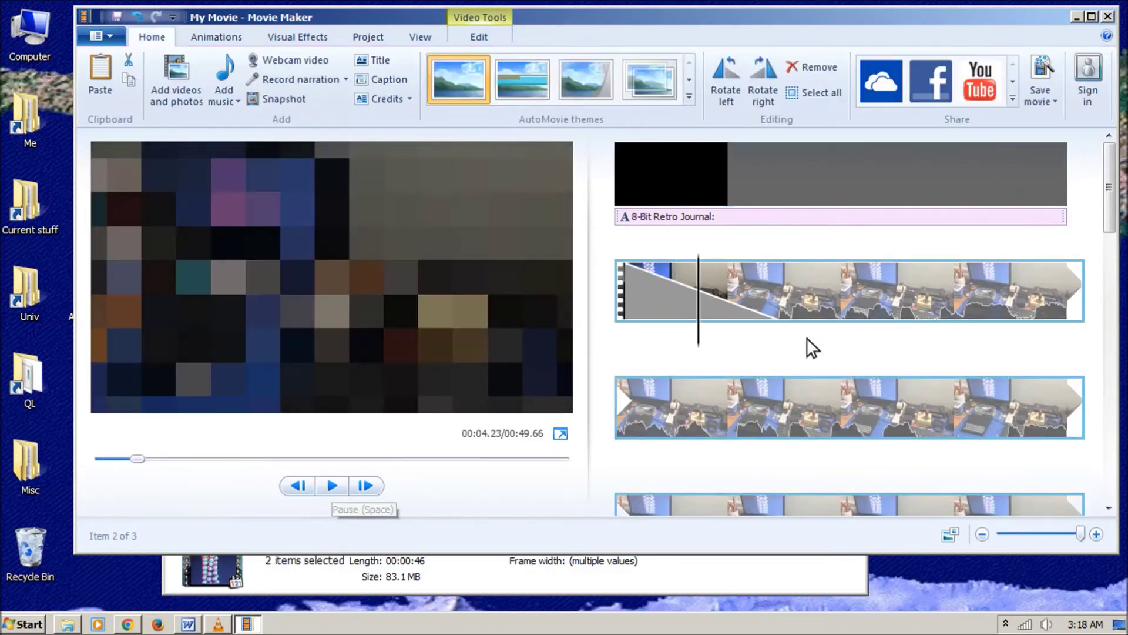
Step: Split the second clip shortly after its start and remove the short opening piece
drag(1112, 214, 1103, 421)
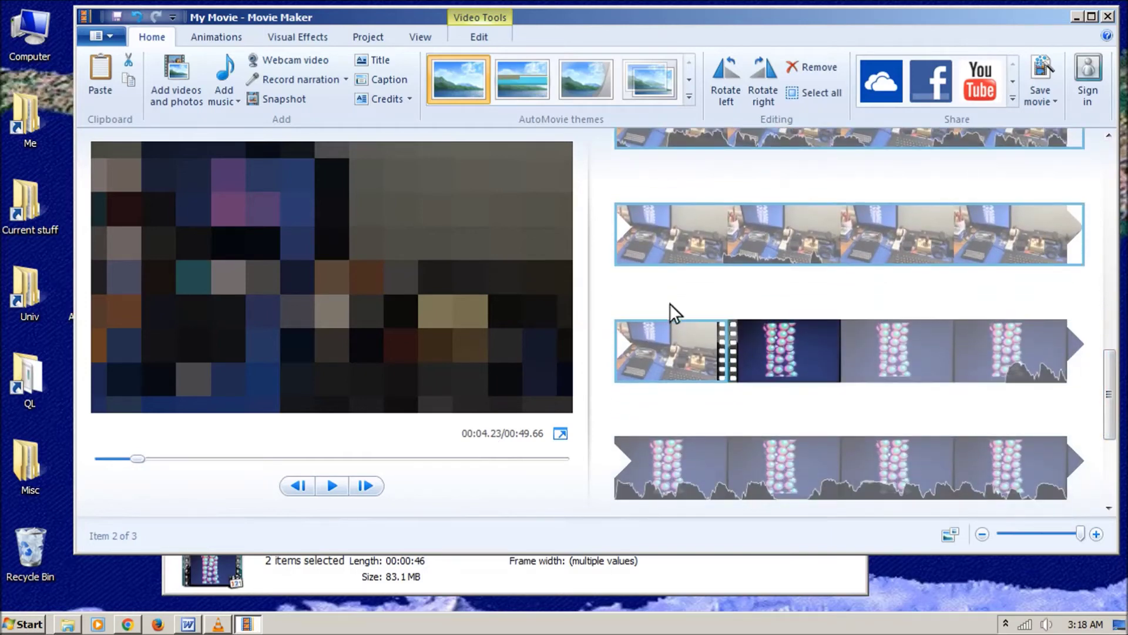
mouse_move(811, 232)
drag(811, 232, 890, 397)
right_click(890, 398)
click(947, 346)
right_click(827, 347)
click(871, 456)
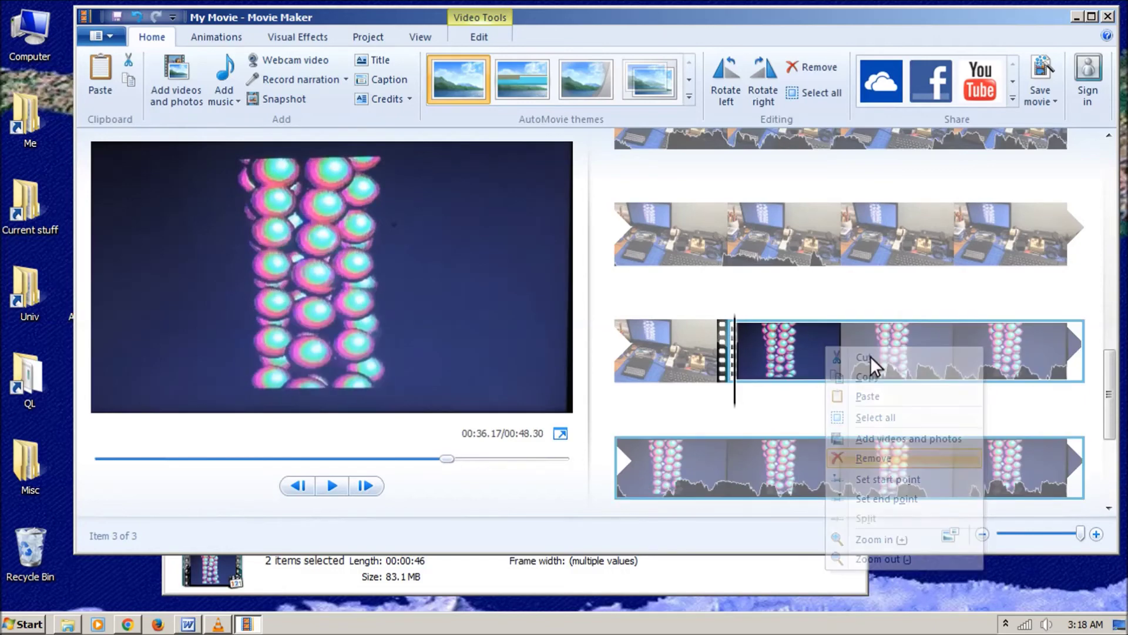
Step: Play the end of the first clip and check the frames around its cut to the second clip
drag(734, 399, 816, 175)
click(336, 483)
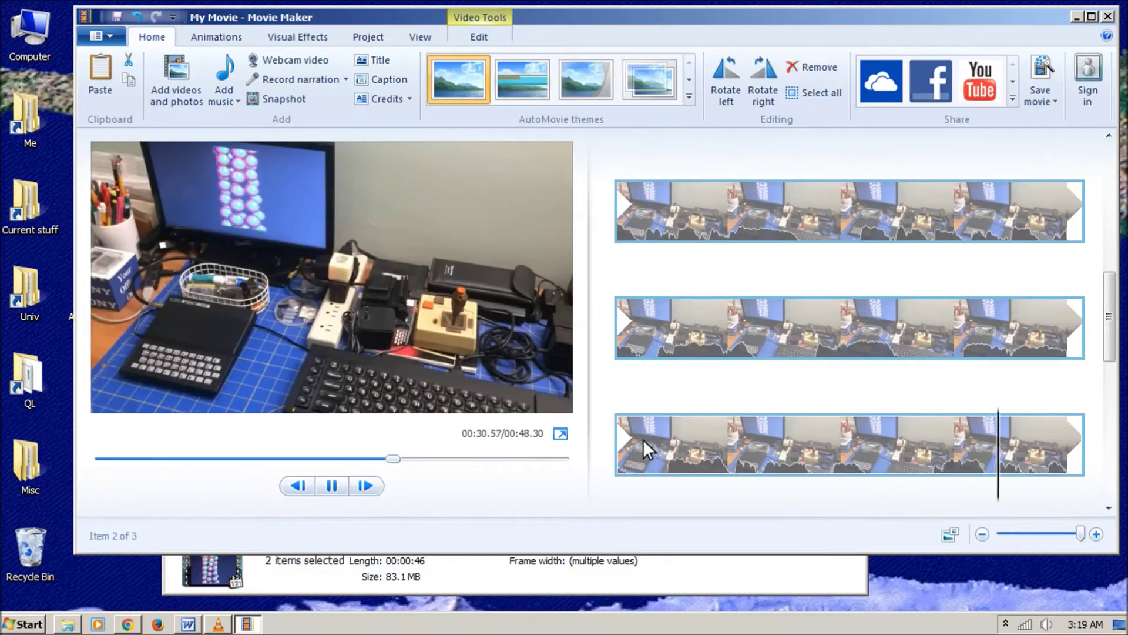
click(331, 484)
scroll(923, 319, down, 1)
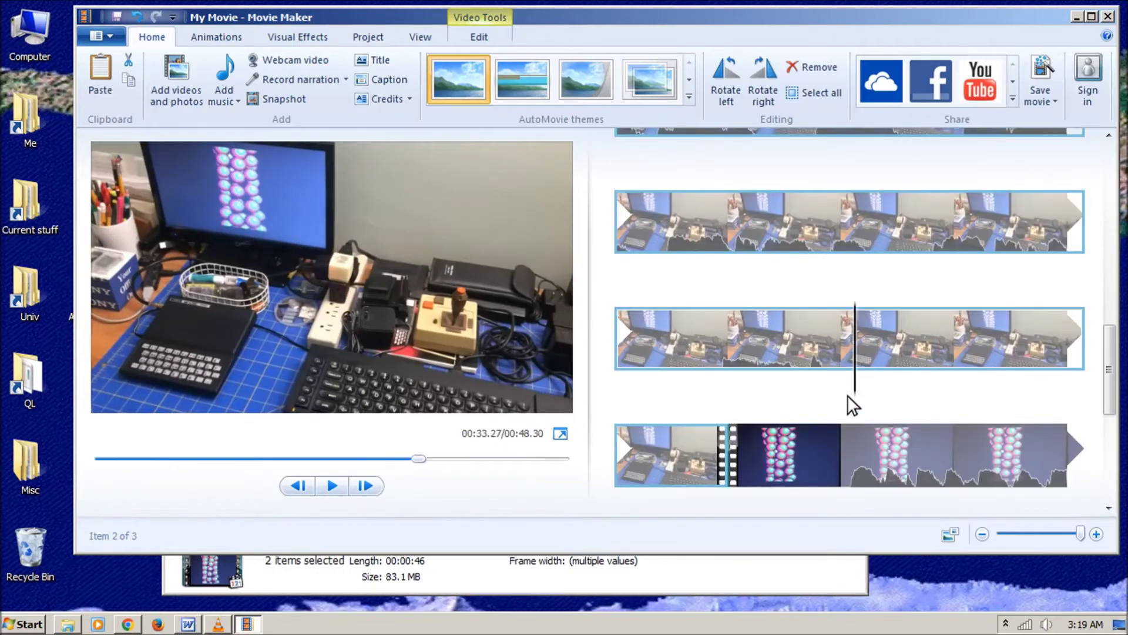
click(844, 439)
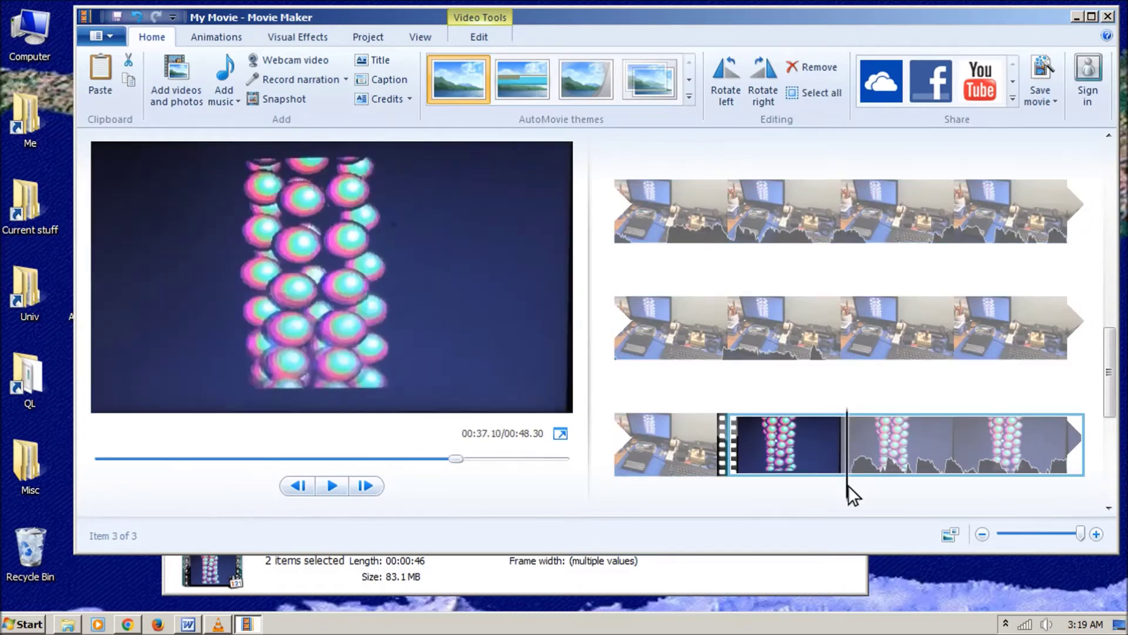
click(829, 390)
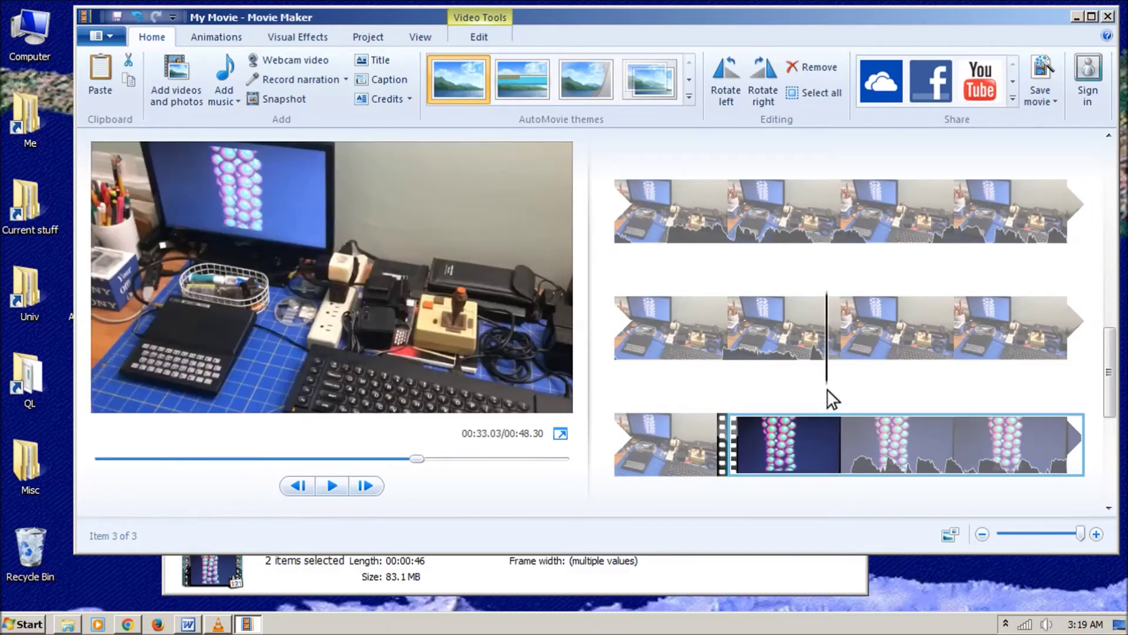
Step: Split the first clip at 00:34.03 and remove the remaining piece before the second clip
drag(827, 388, 940, 379)
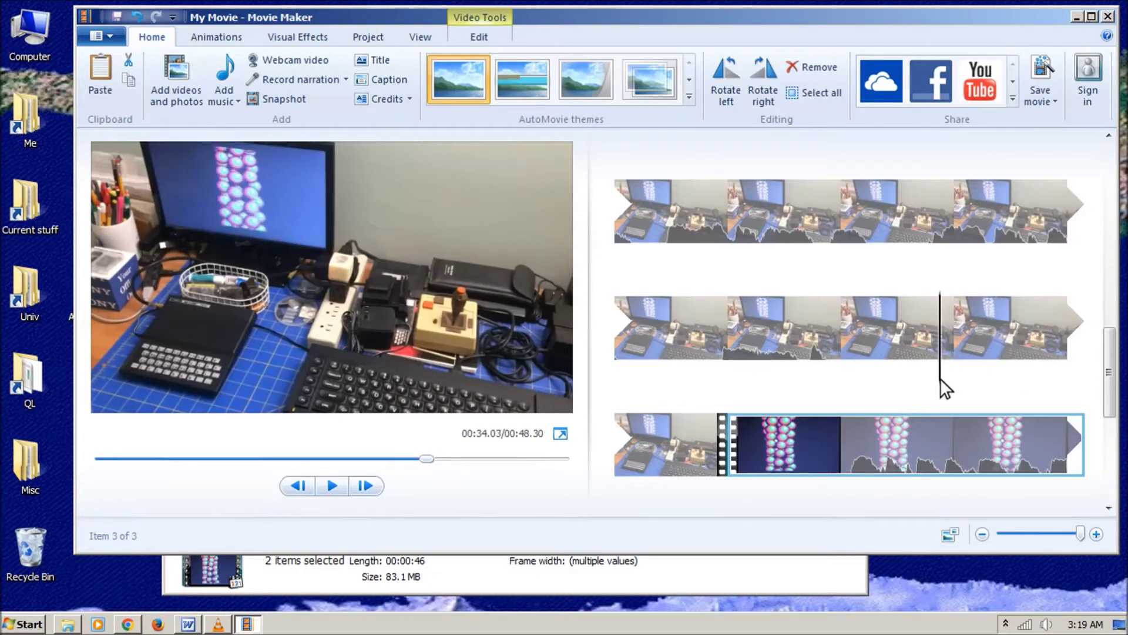
scroll(940, 378, up, 1)
click(938, 437)
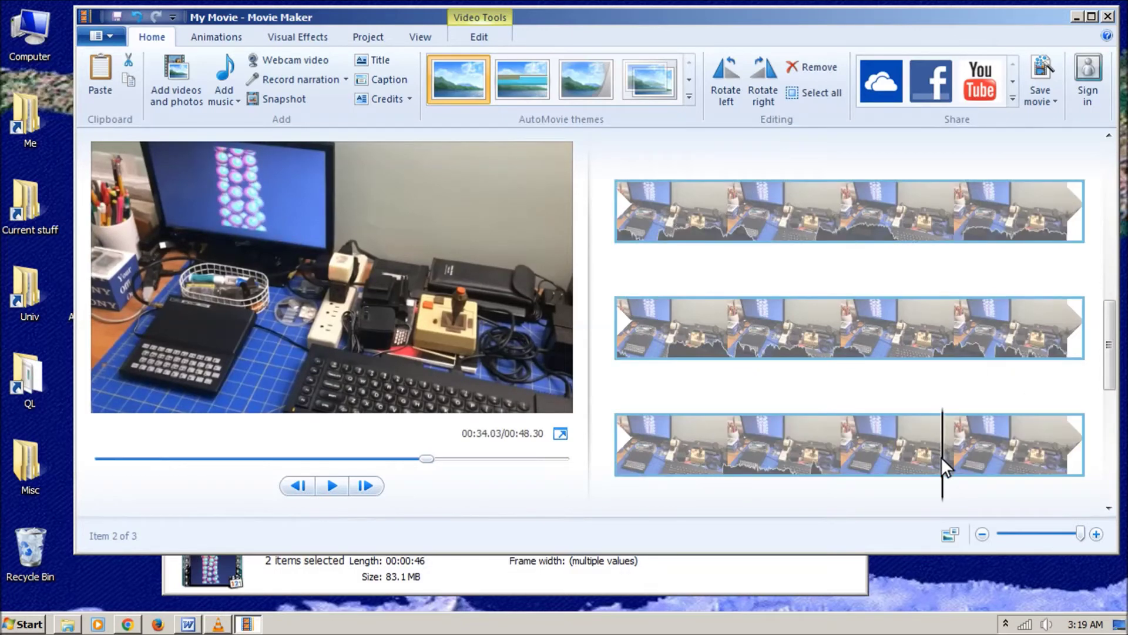
right_click(940, 456)
click(975, 410)
right_click(999, 474)
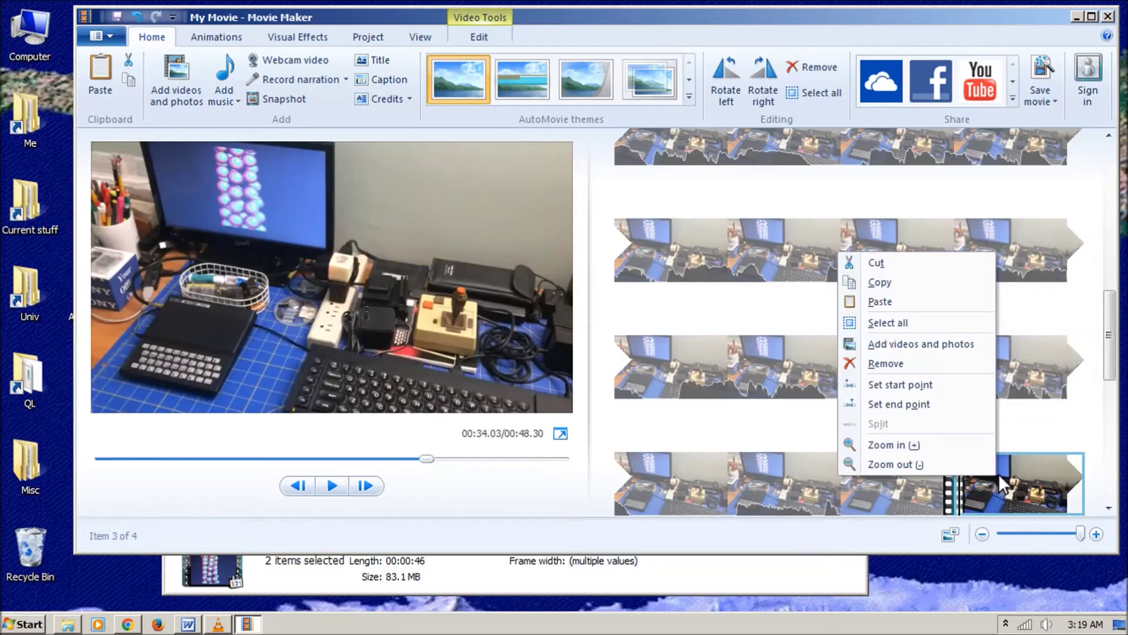
click(926, 354)
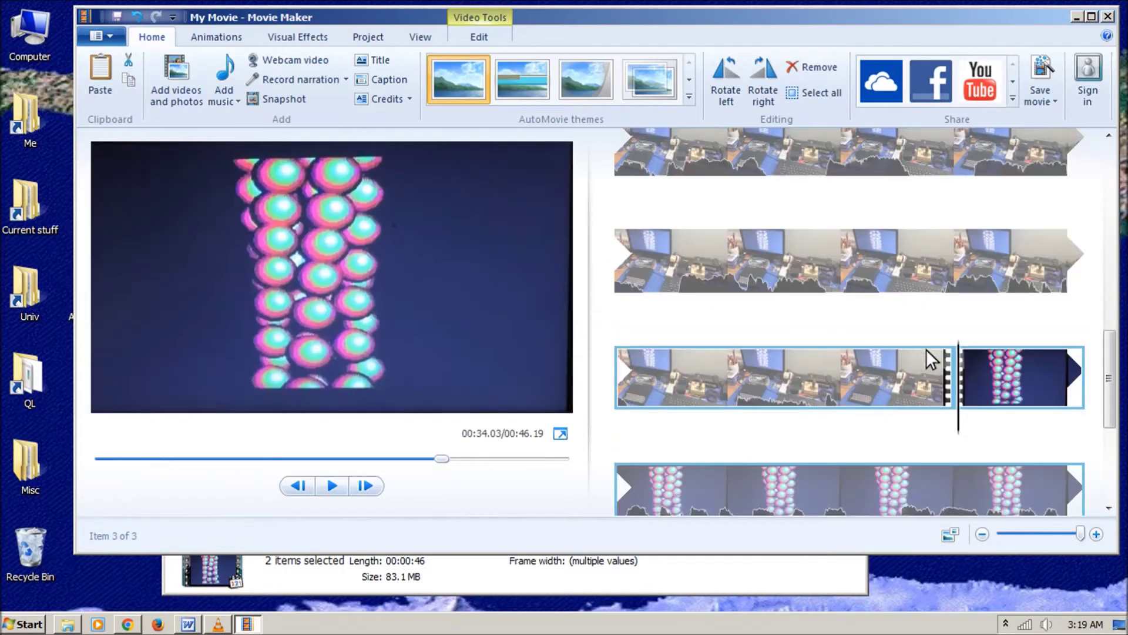
Step: Apply the circle transition at the start of the second clip
click(233, 41)
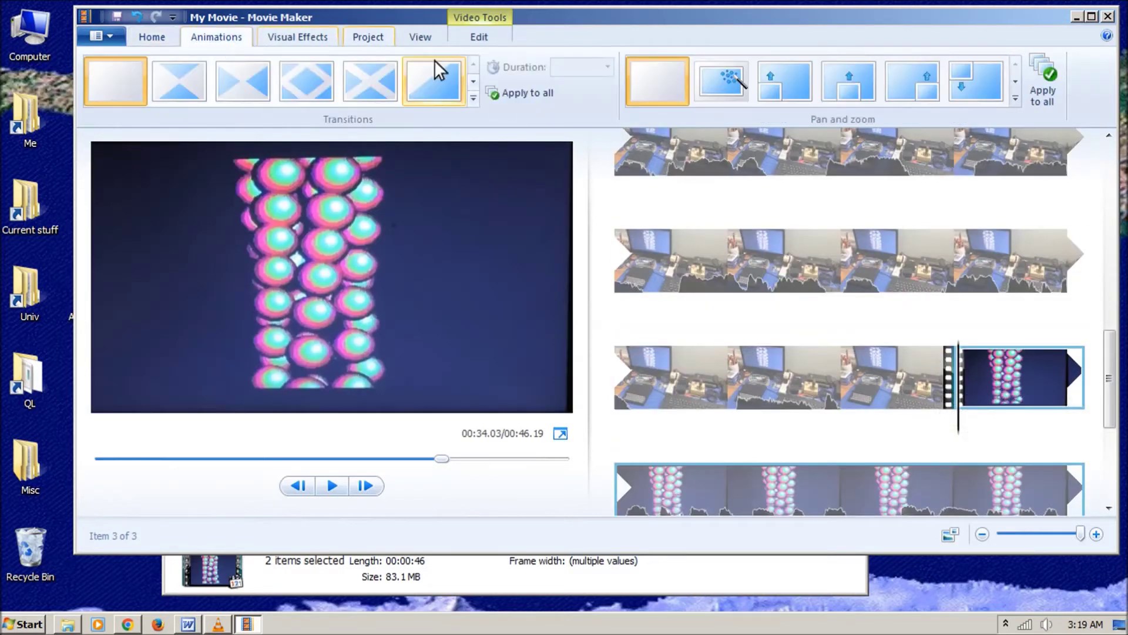
click(475, 84)
click(474, 83)
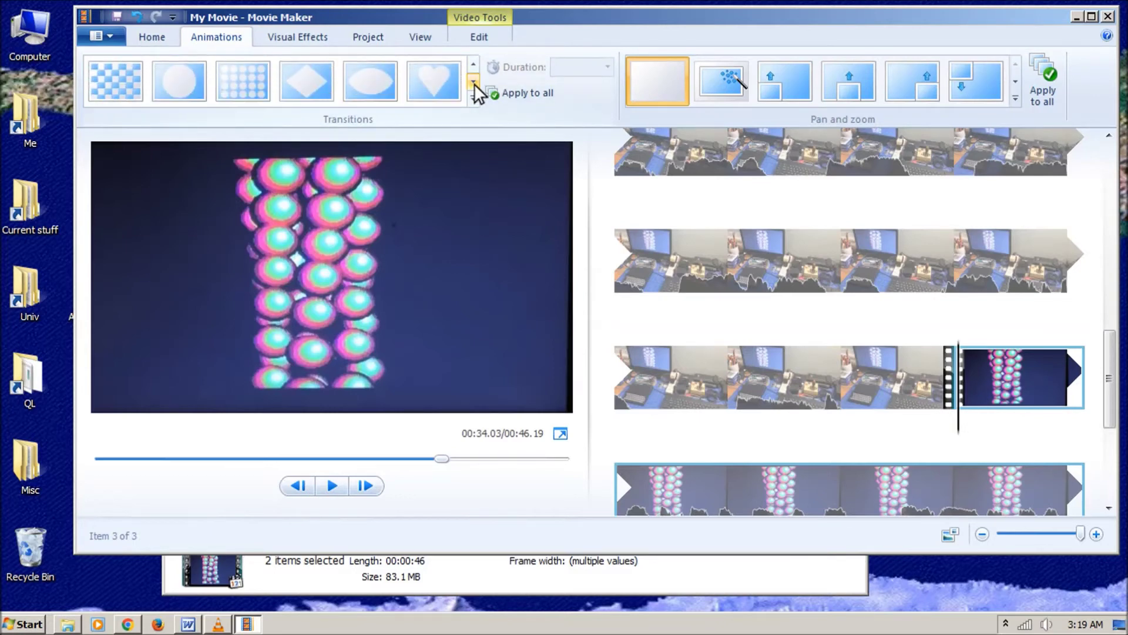
click(180, 81)
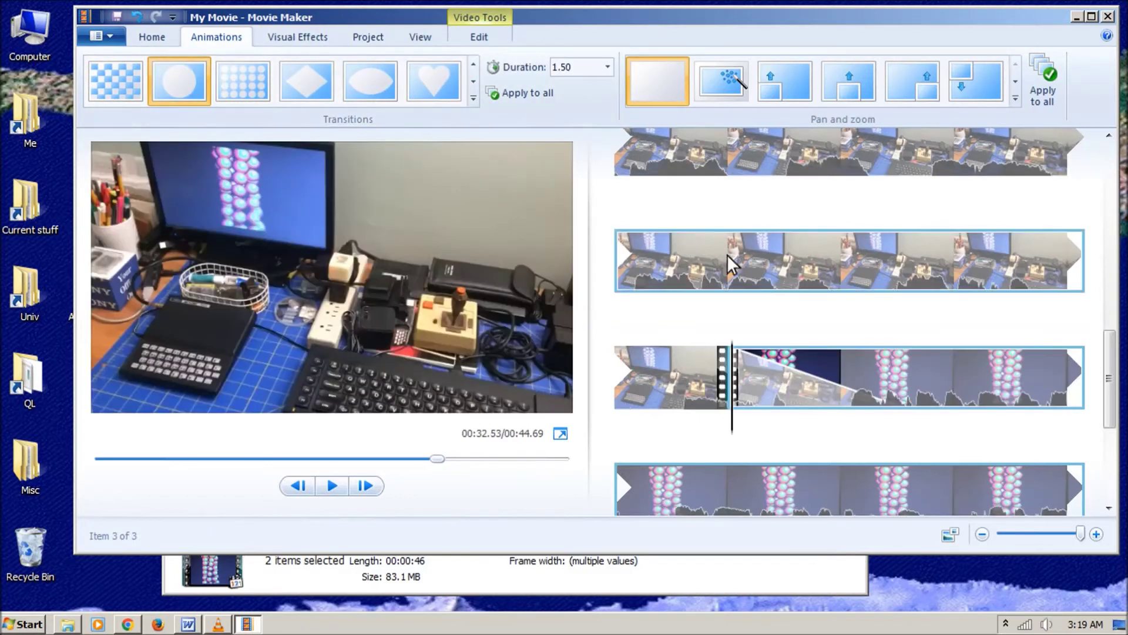
Step: Play the movie from about 00:16.53 through the circle transition into the second clip
scroll(800, 232, up, 3)
click(742, 291)
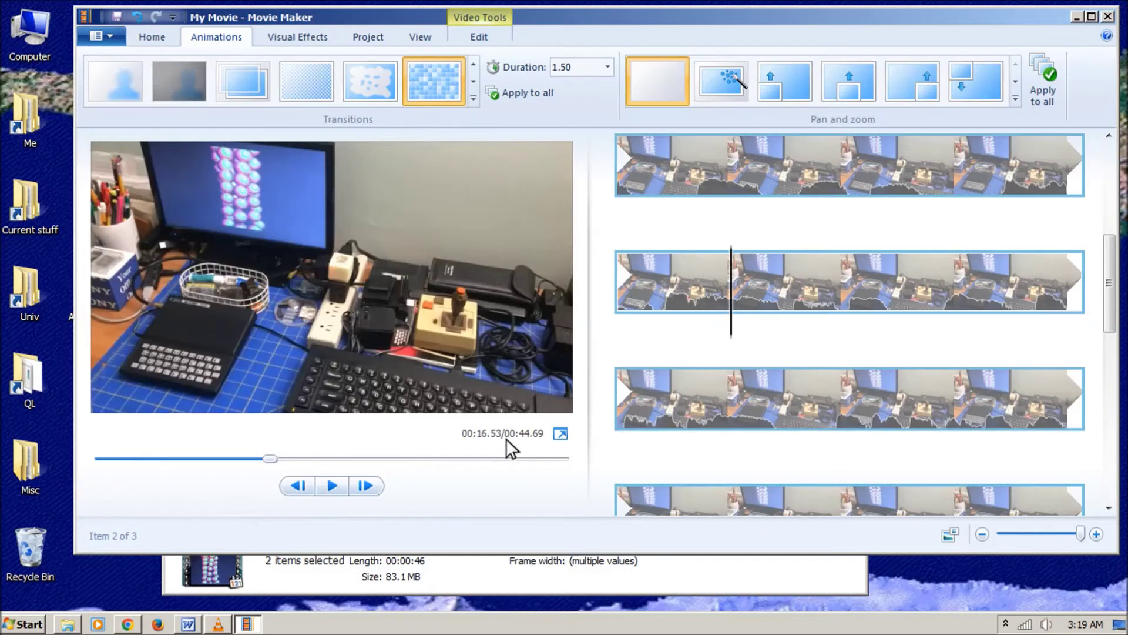
click(331, 484)
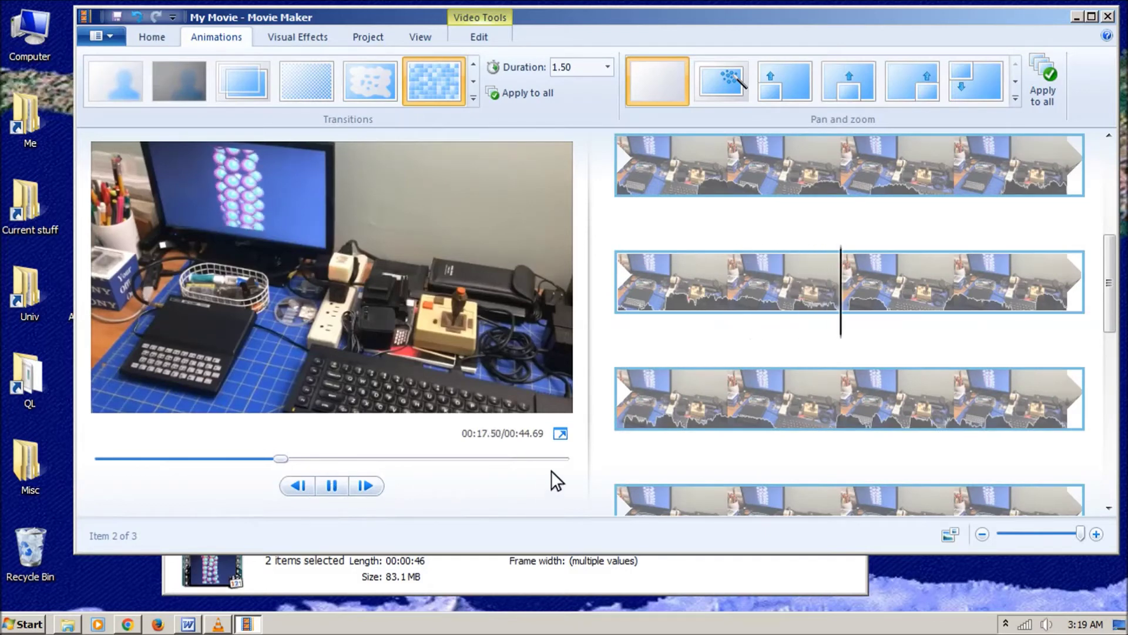
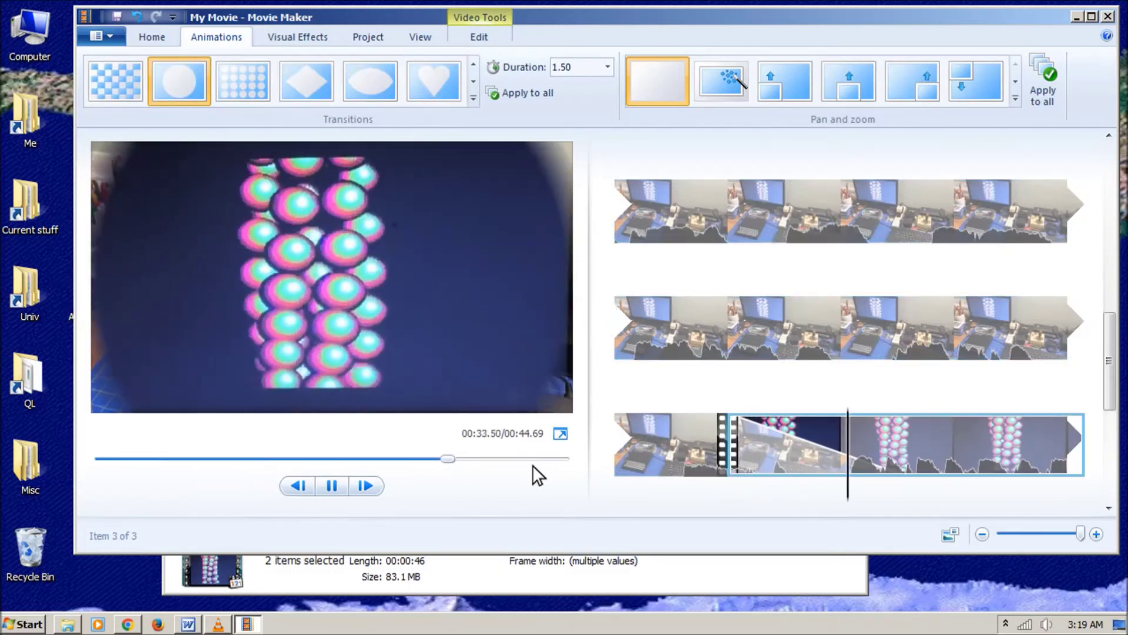
click(331, 486)
Step: Split the second clip at 00:43.27 and remove the piece after the split
scroll(850, 333, down, 2)
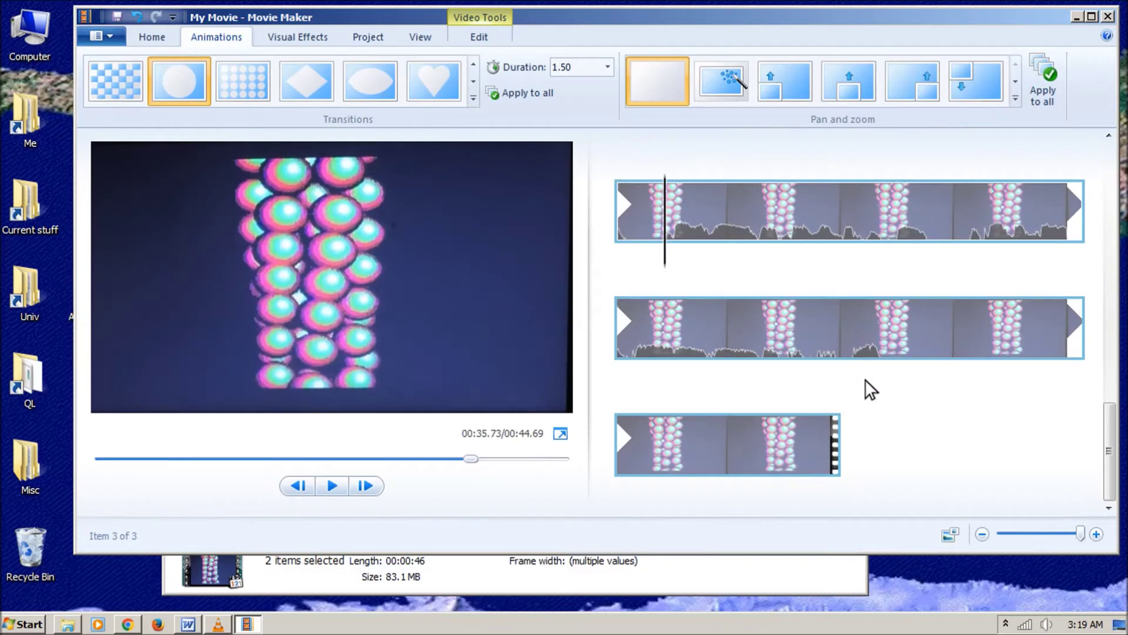
click(847, 333)
drag(848, 372, 879, 375)
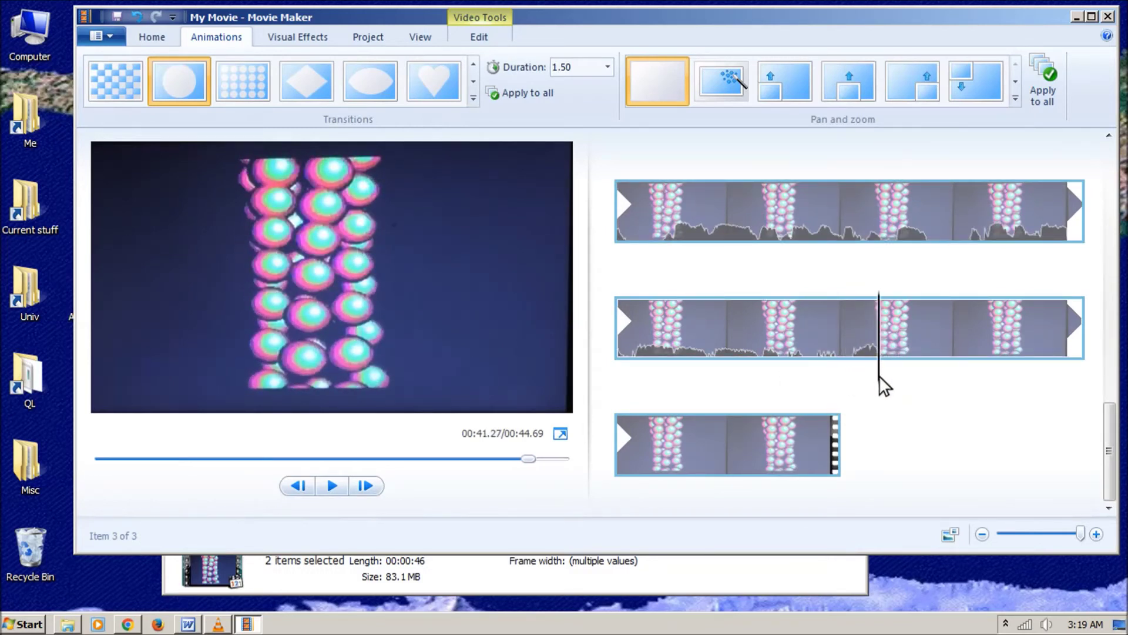
drag(879, 375, 667, 468)
right_click(667, 468)
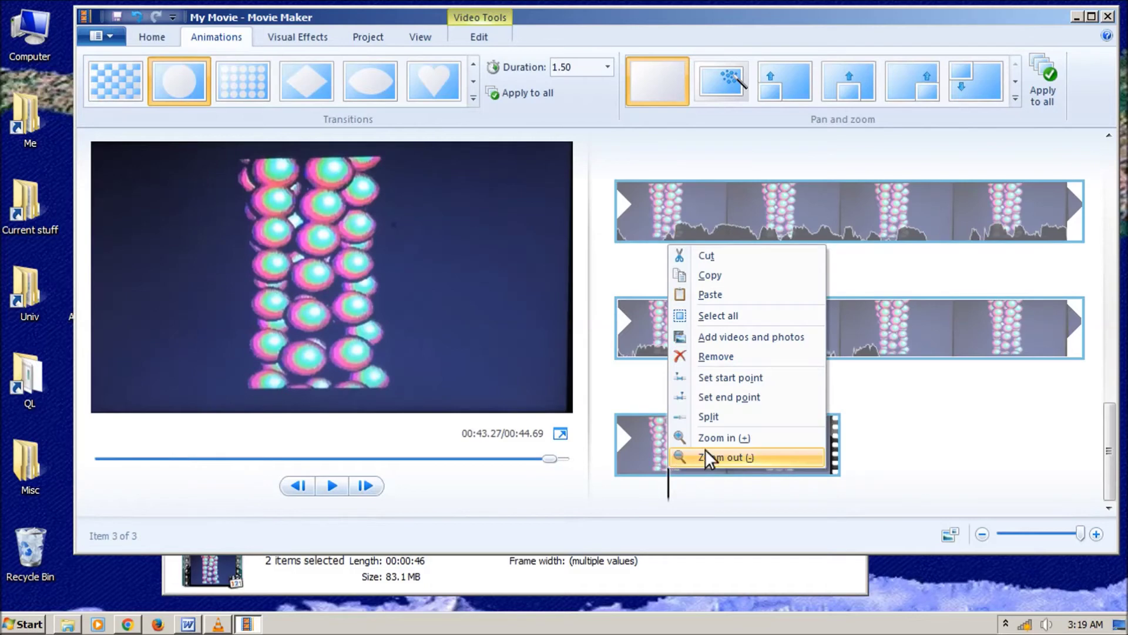
click(719, 418)
right_click(752, 439)
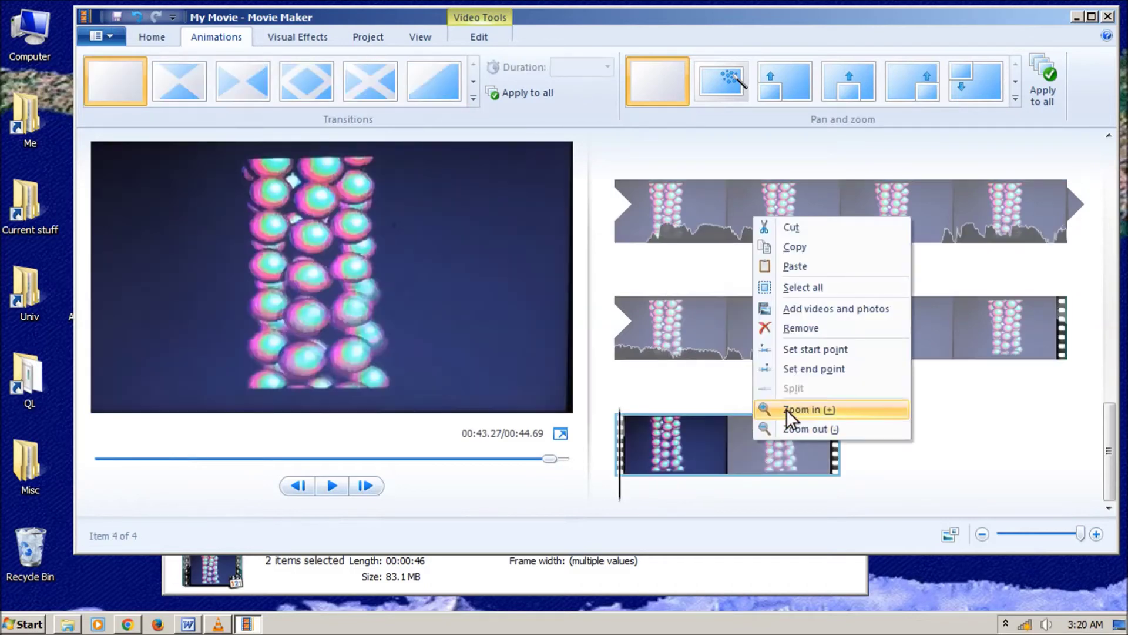
click(806, 327)
Step: Apply the fade-out-to-black visual effect to the second clip and preview the clip's ending
click(959, 446)
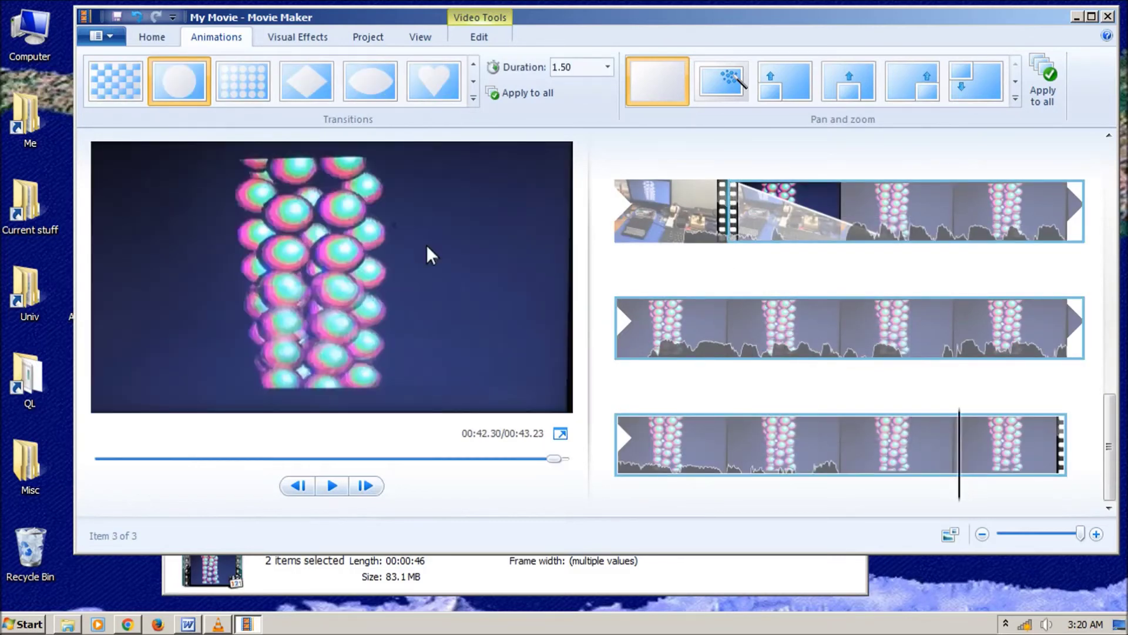
click(281, 40)
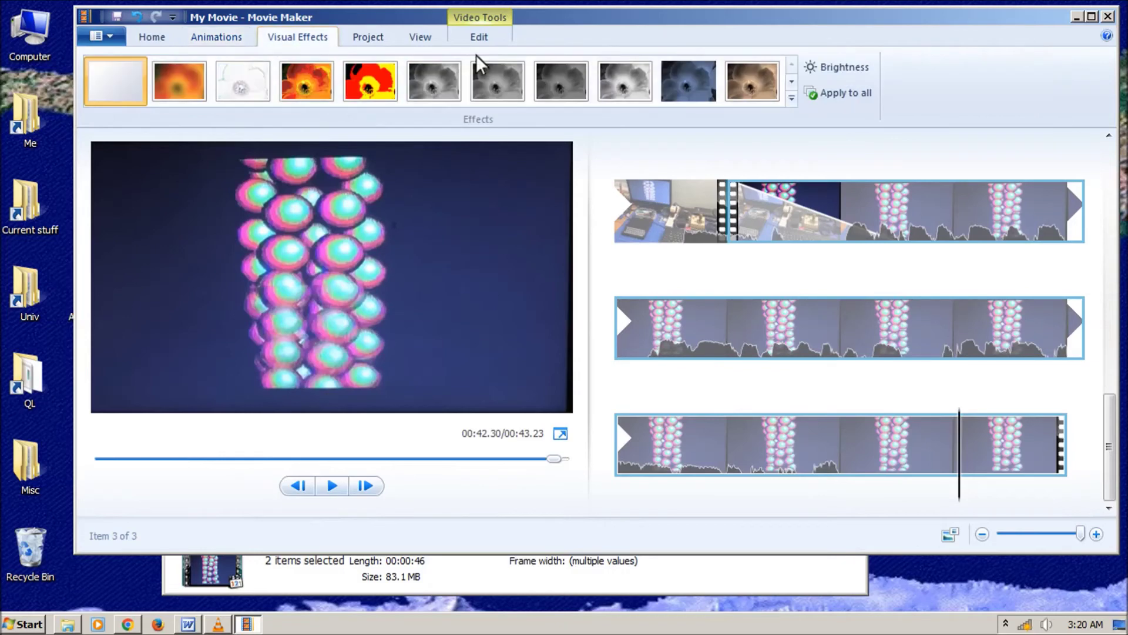
click(788, 82)
click(763, 83)
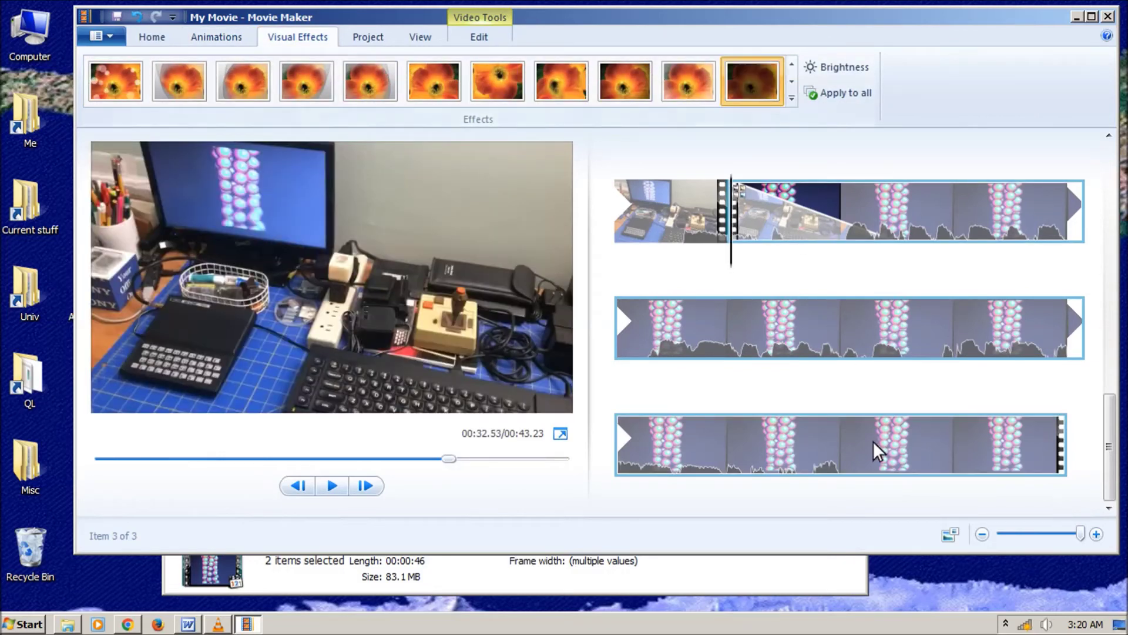
click(644, 466)
click(329, 486)
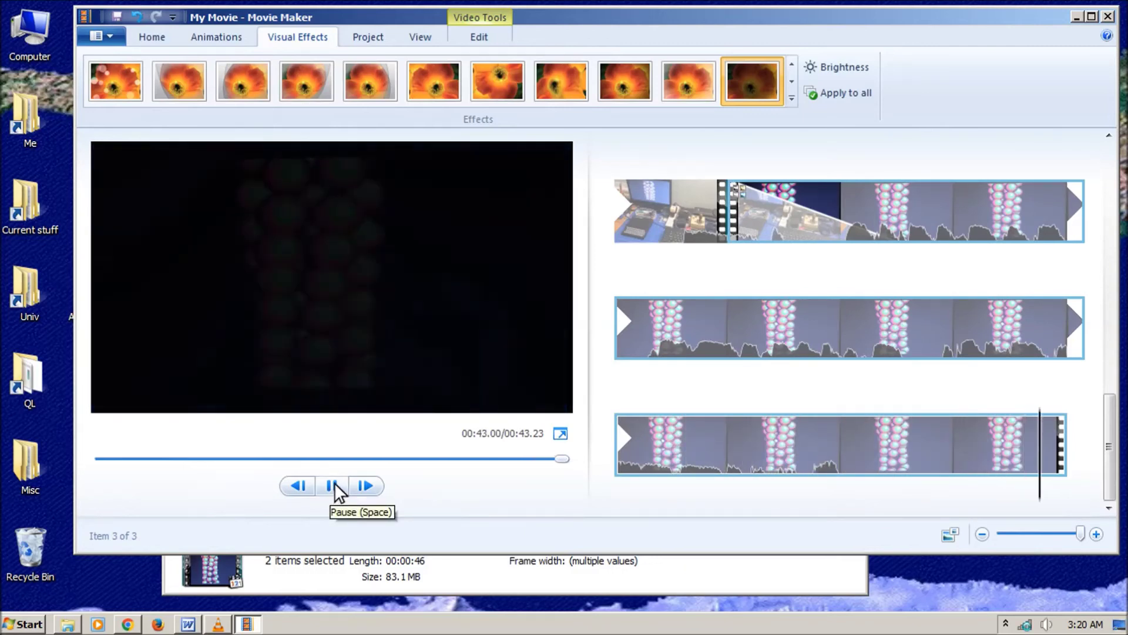
Step: Add a caption reading "Showing edits..." over the first clip at 00:12.00 and copy the caption's text
drag(1106, 424, 1058, 151)
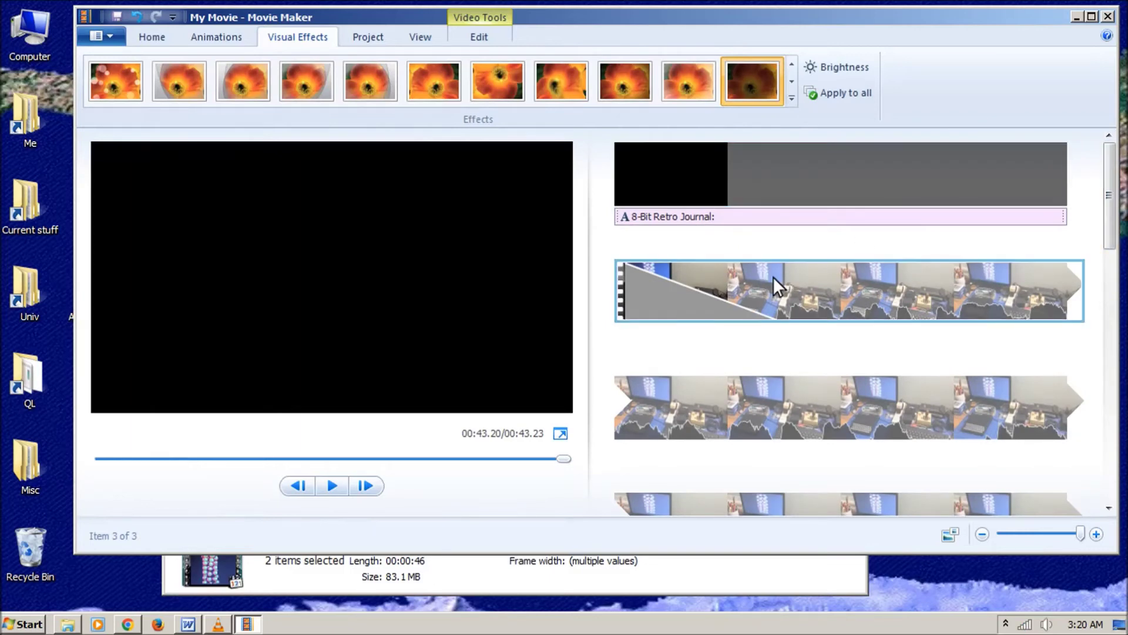
click(731, 291)
click(335, 485)
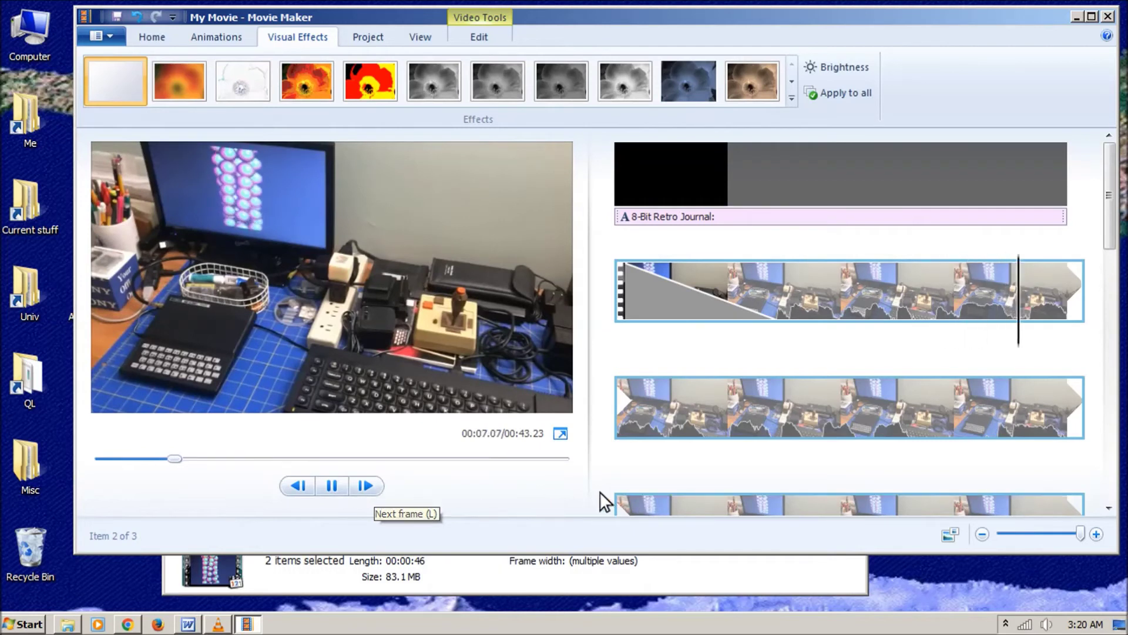
scroll(1103, 235, down, 2)
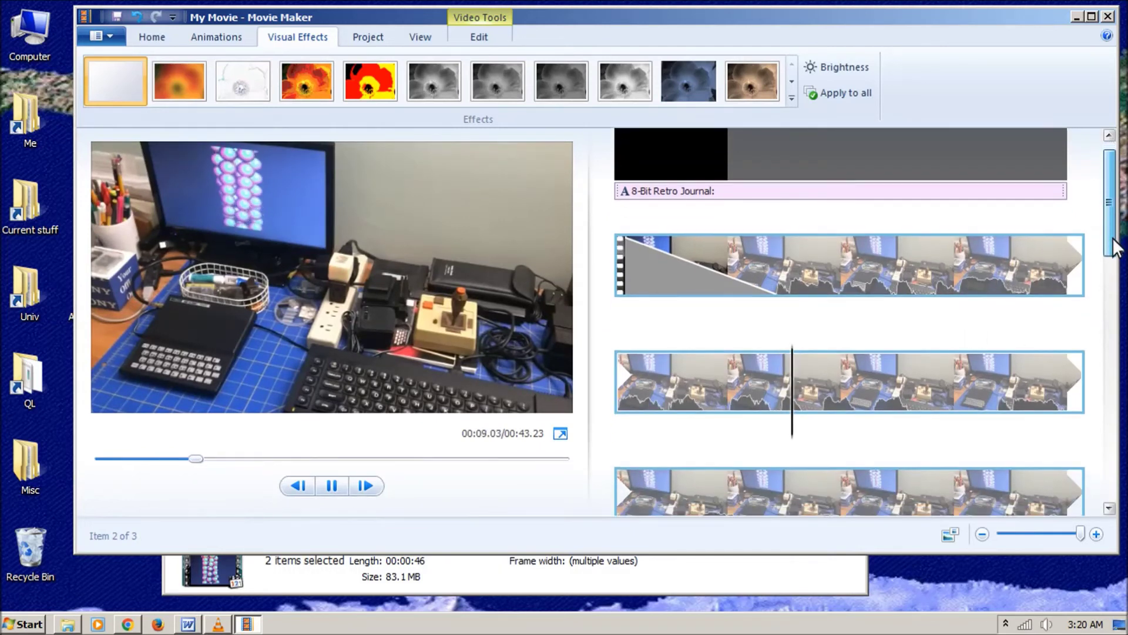
click(333, 485)
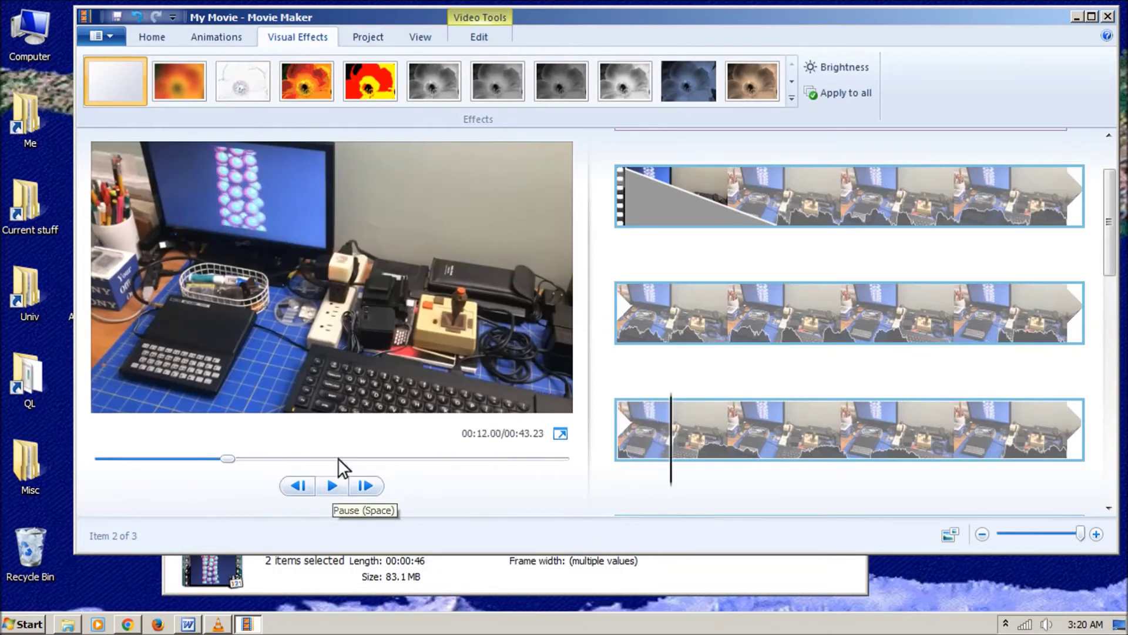
click(152, 37)
click(387, 79)
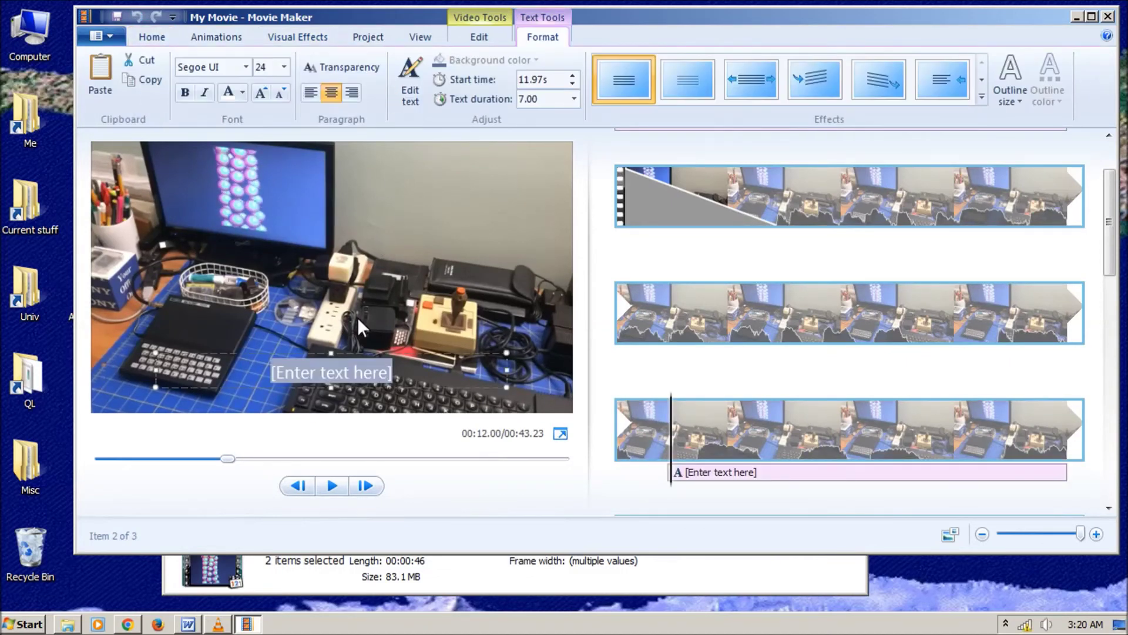
text(Showing edits..)
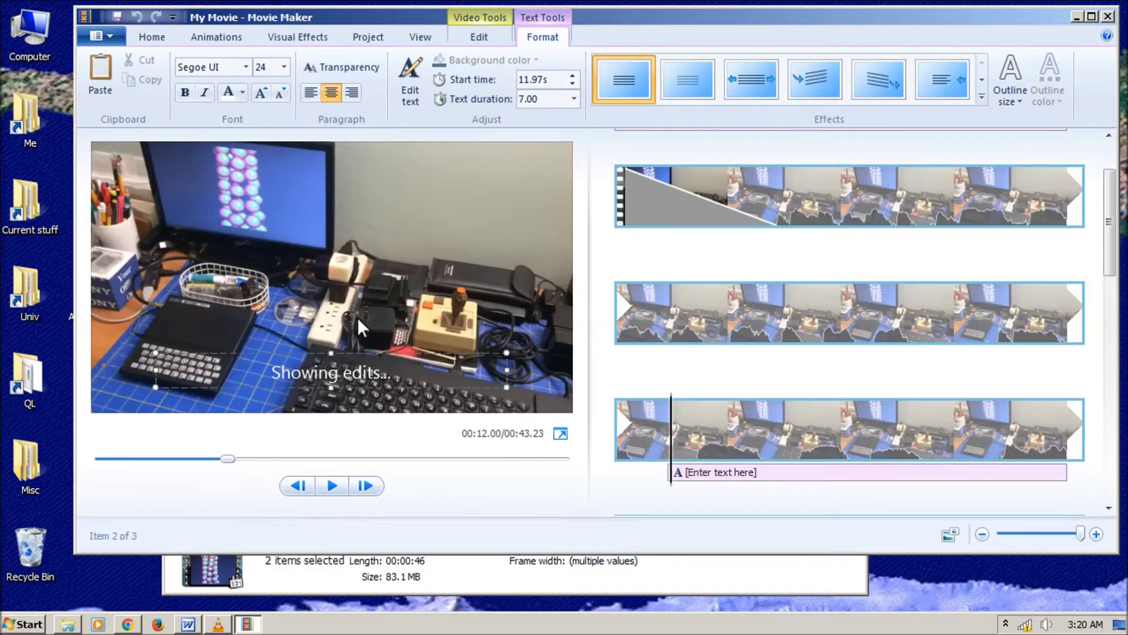
key(ctrl+a)
key(ctrl+c)
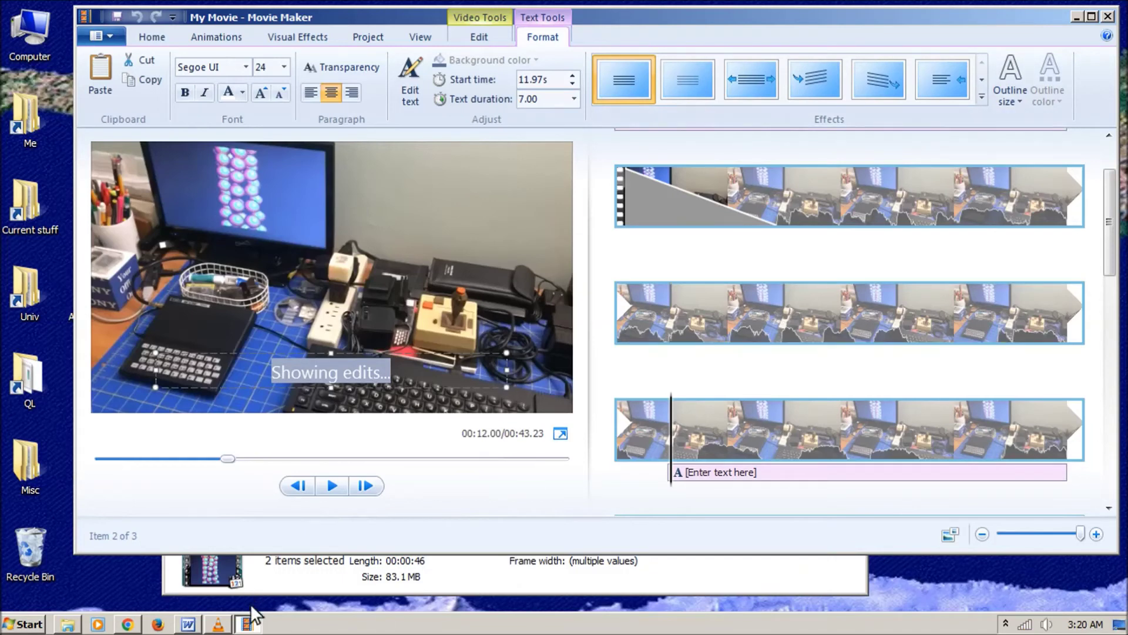
Step: Switch to Word, paste the copied caption text "Showing edits..." below the title text, and return to Movie Maker
click(188, 624)
click(432, 279)
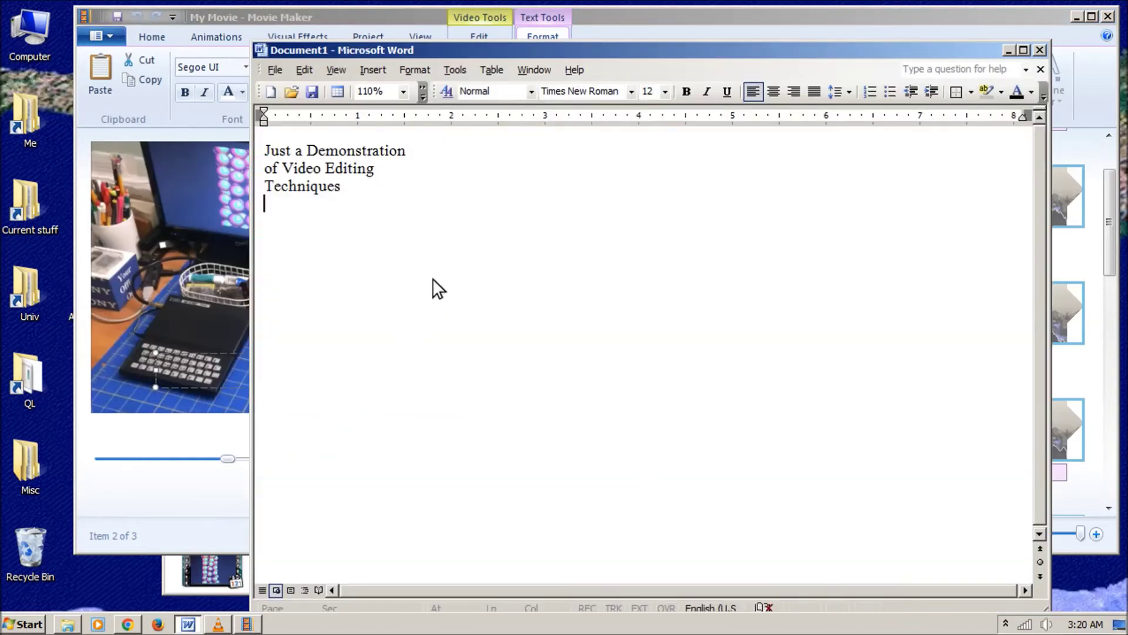
key(Return)
key(Return)
key(ctrl+v)
key(Return)
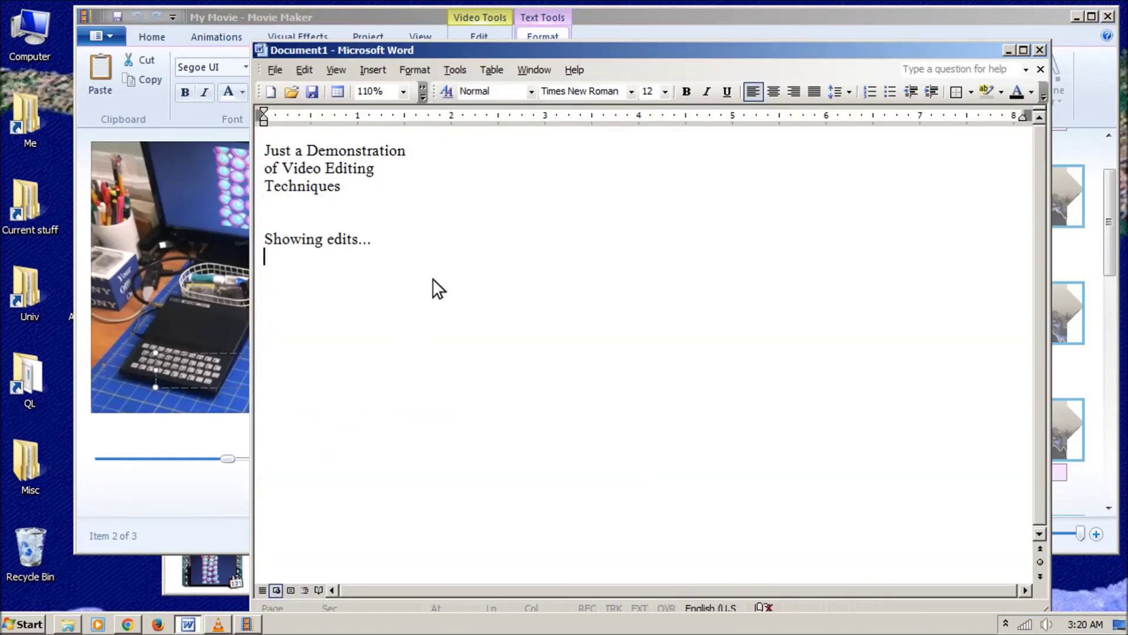
click(1009, 50)
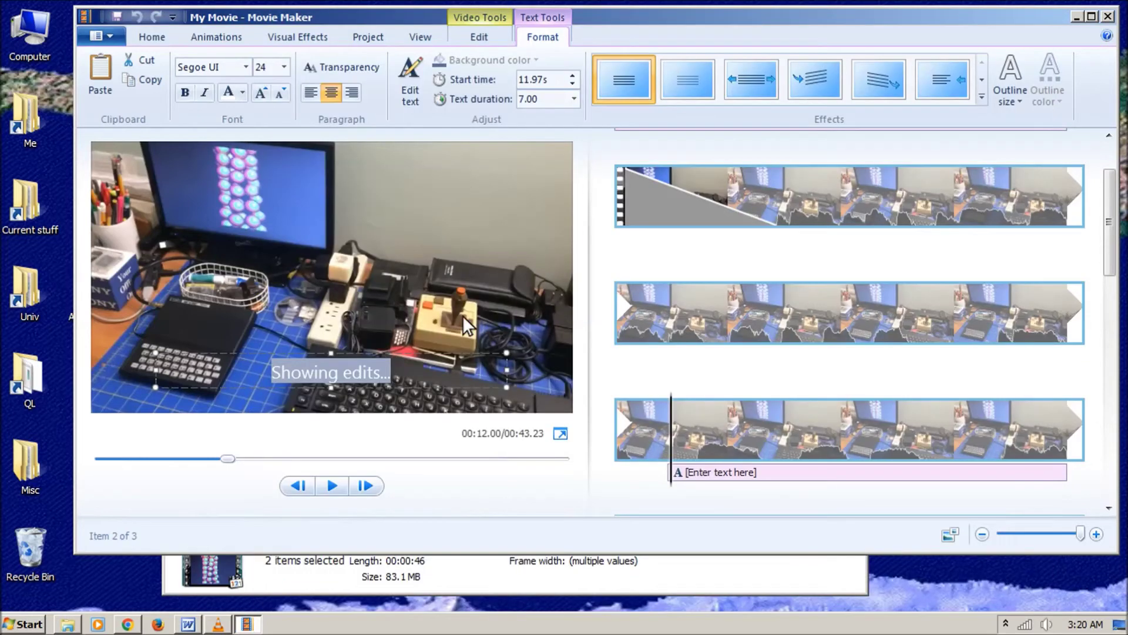
Step: Give the "Showing edits..." caption a text duration of 3.00 seconds and a narrow black outline
click(574, 99)
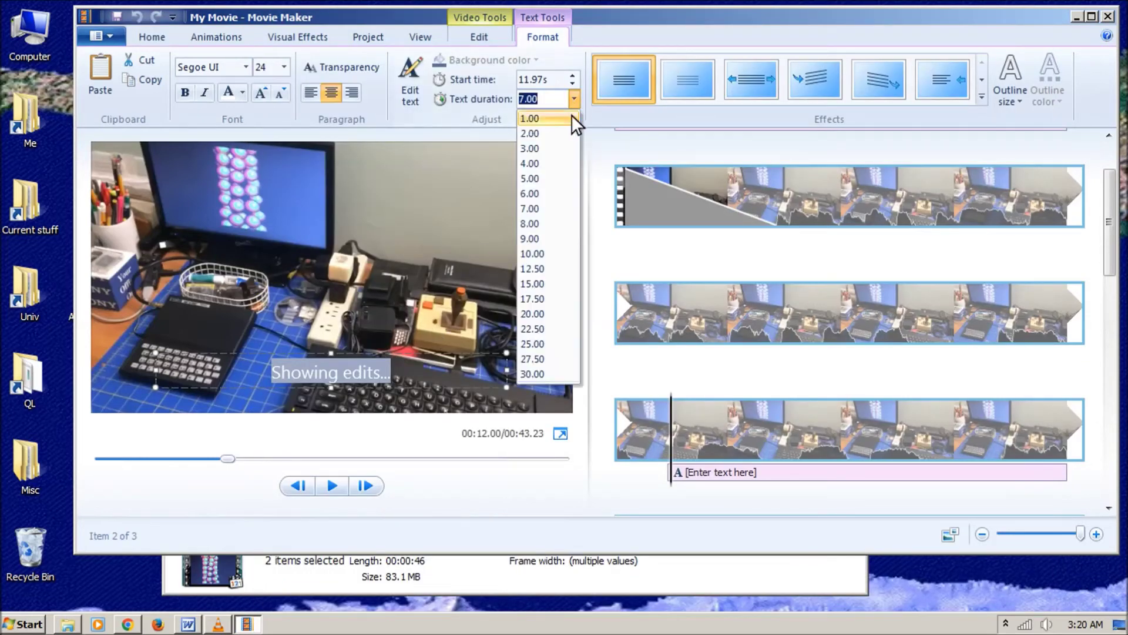
click(556, 151)
click(998, 97)
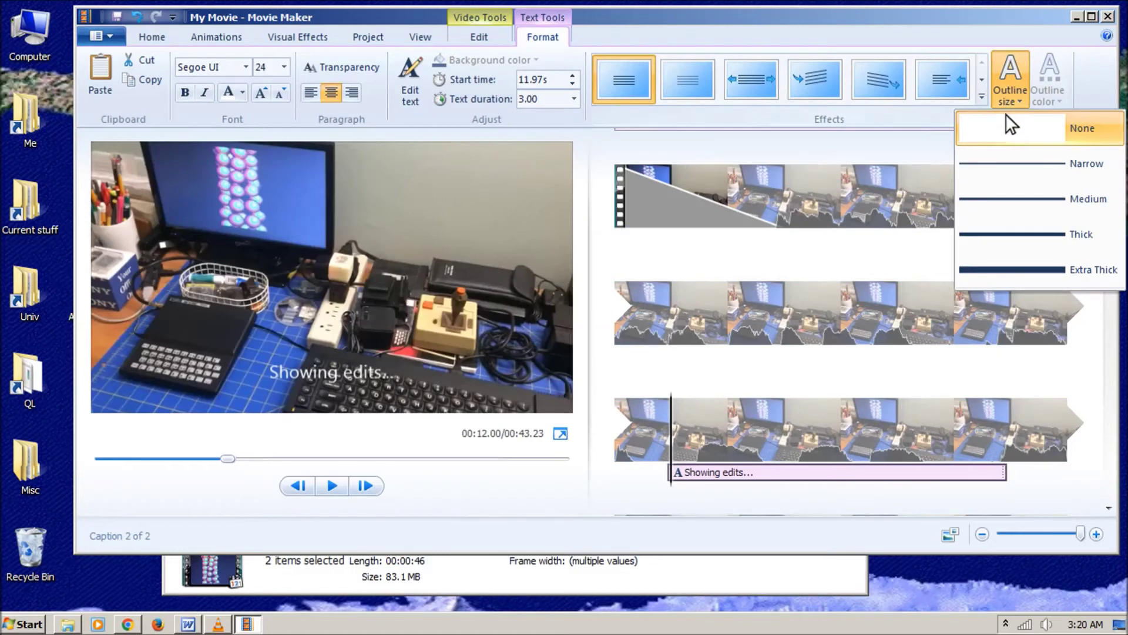
click(1003, 155)
click(1056, 100)
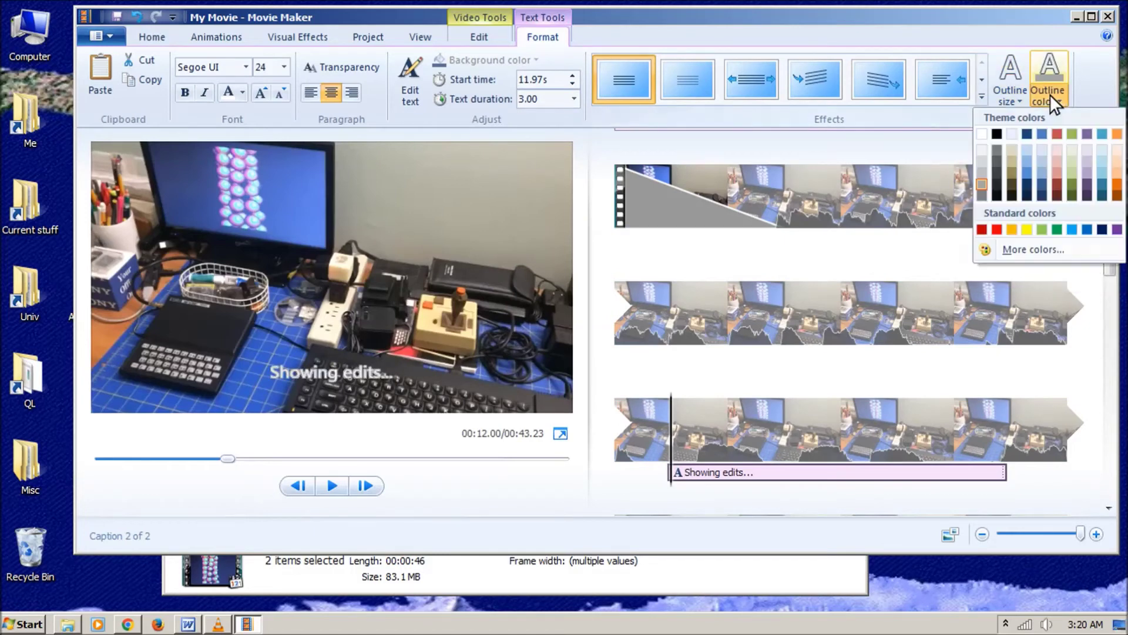
click(987, 136)
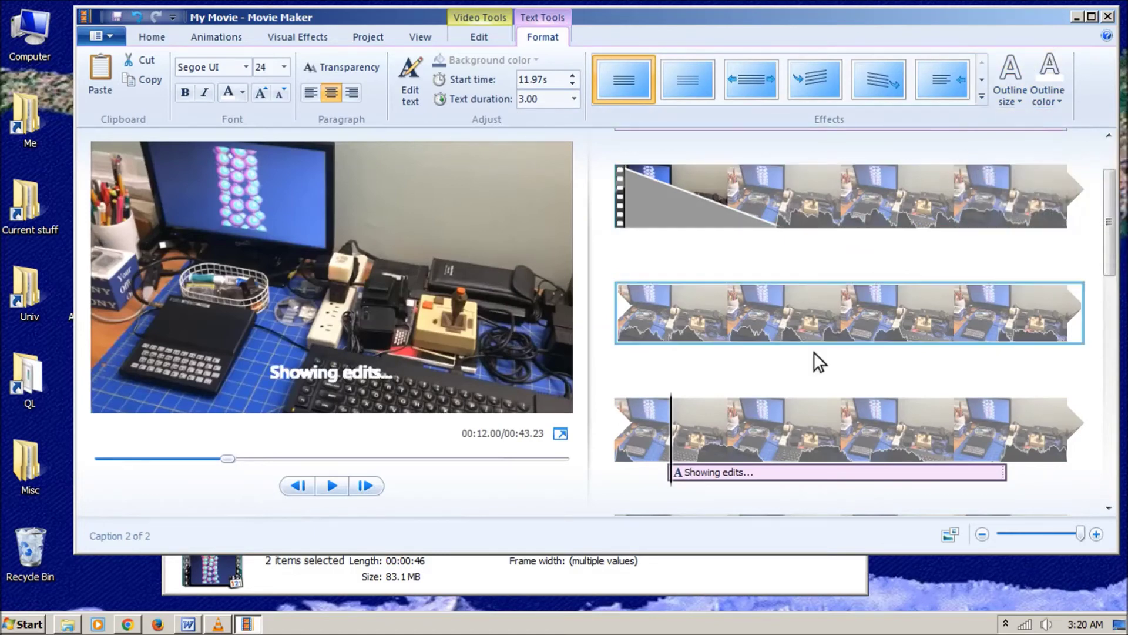
click(1051, 100)
click(998, 134)
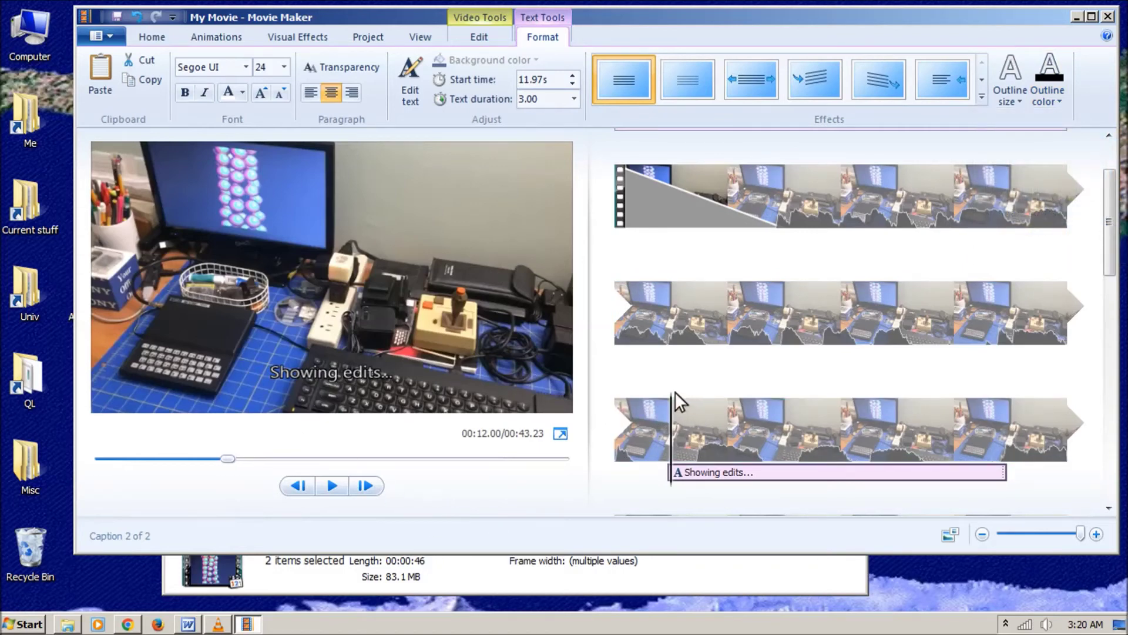
Step: Play the movie from shortly before the "Showing edits..." caption and pause it at about 00:19.27
click(717, 321)
key(ctrl+a)
click(331, 485)
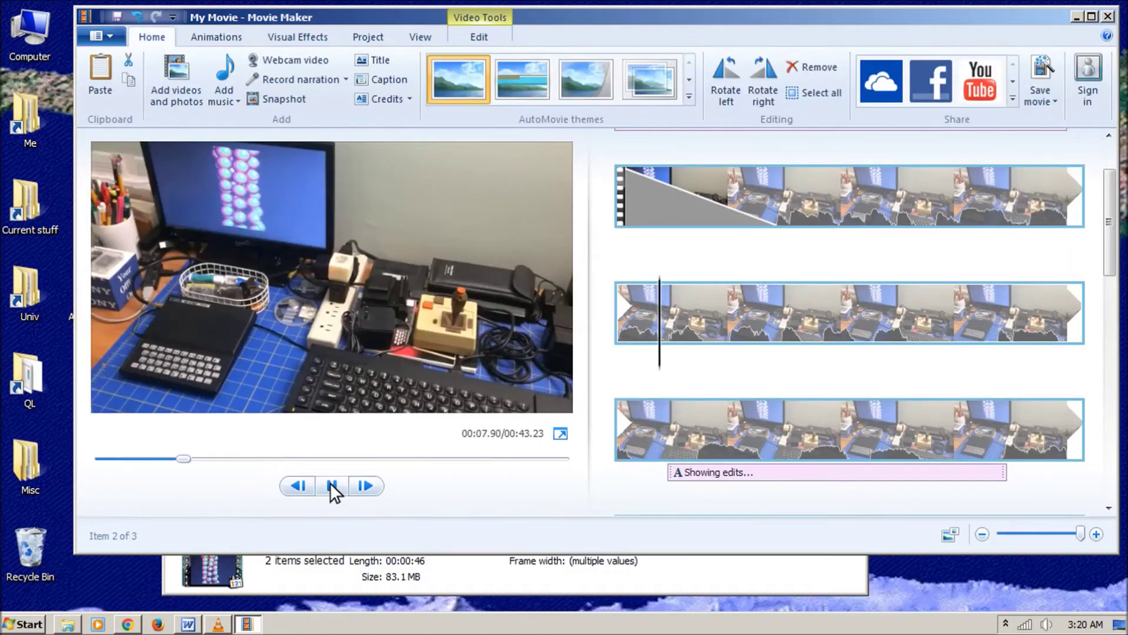
drag(1116, 271, 1116, 322)
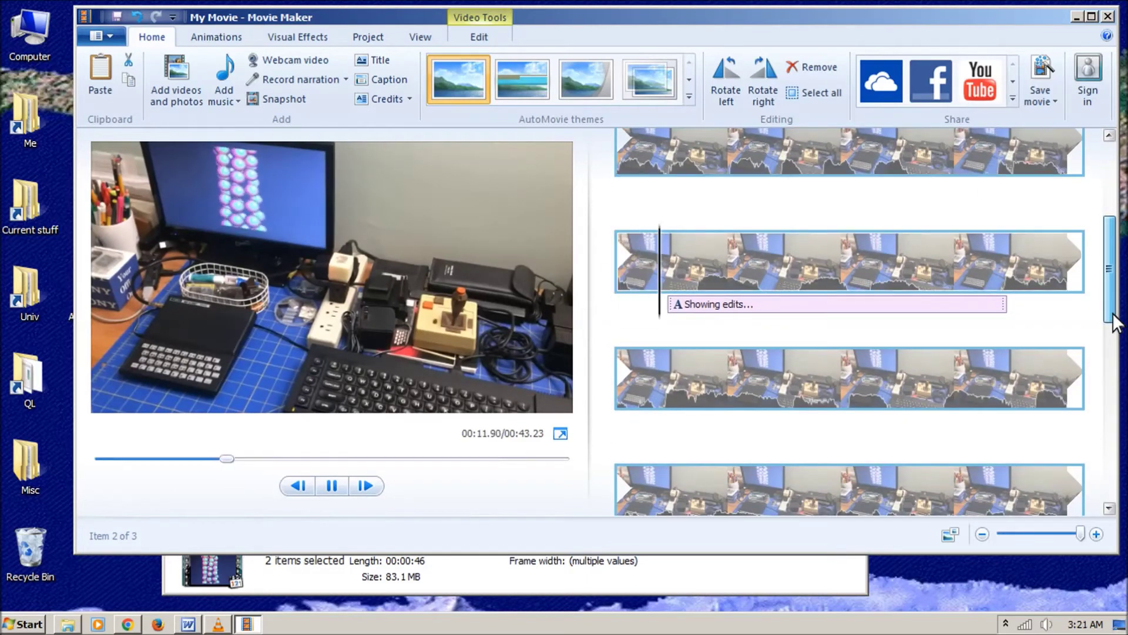
drag(1114, 322, 1114, 324)
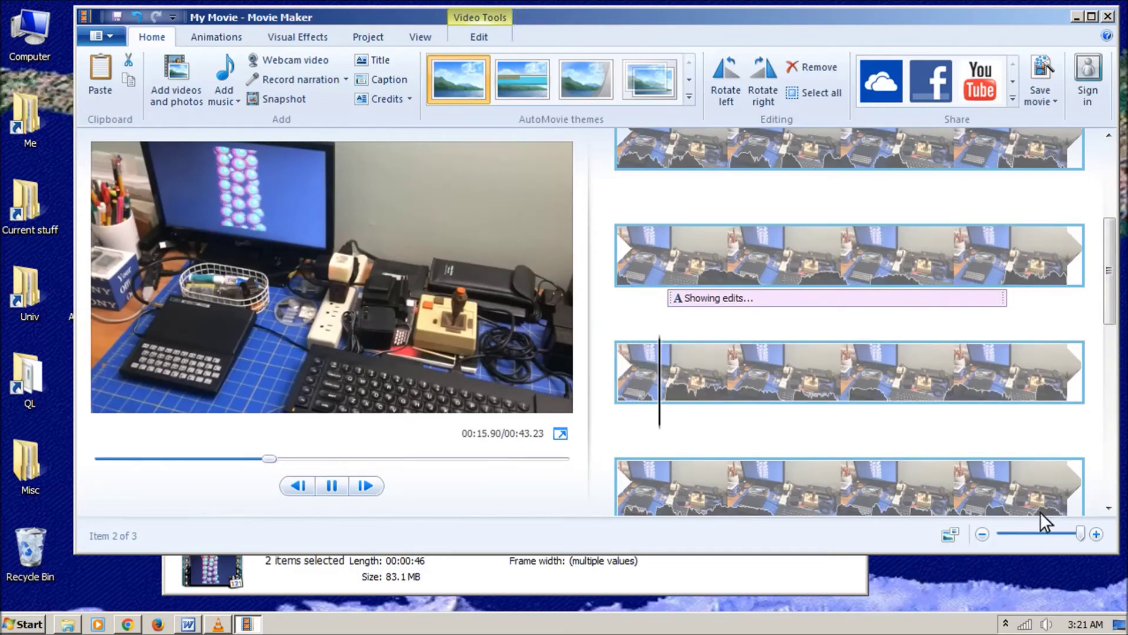
click(333, 484)
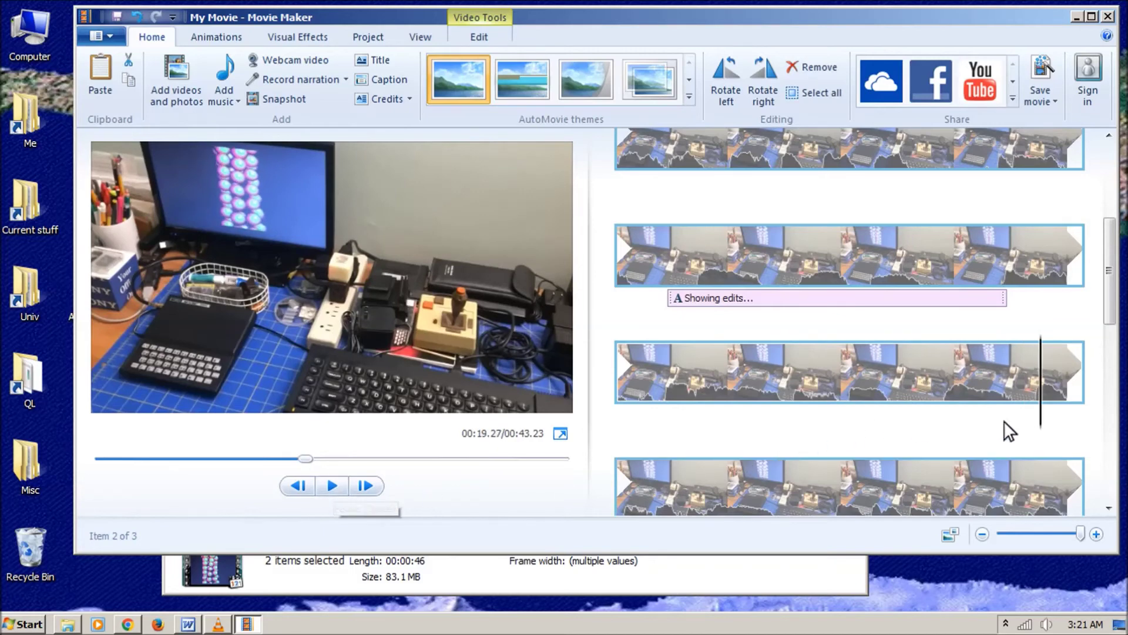
Step: Split the first clip at 00:18.27 and 00:19.13, remove the piece between the splits, and play across the cut
drag(1040, 420, 926, 418)
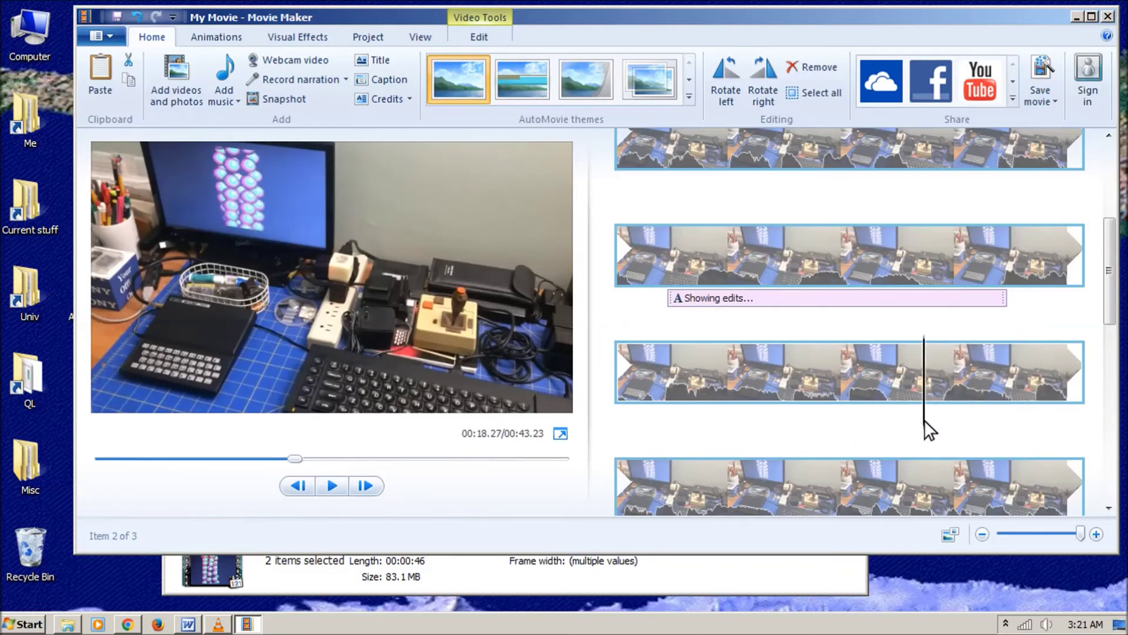
right_click(926, 418)
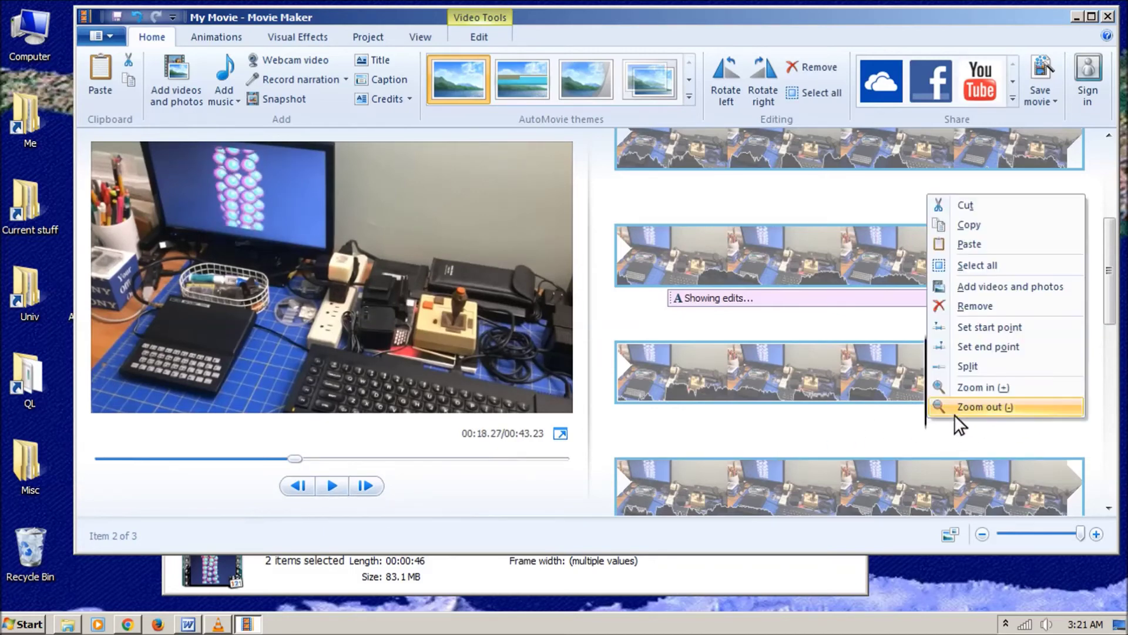
click(955, 371)
drag(956, 421, 1061, 418)
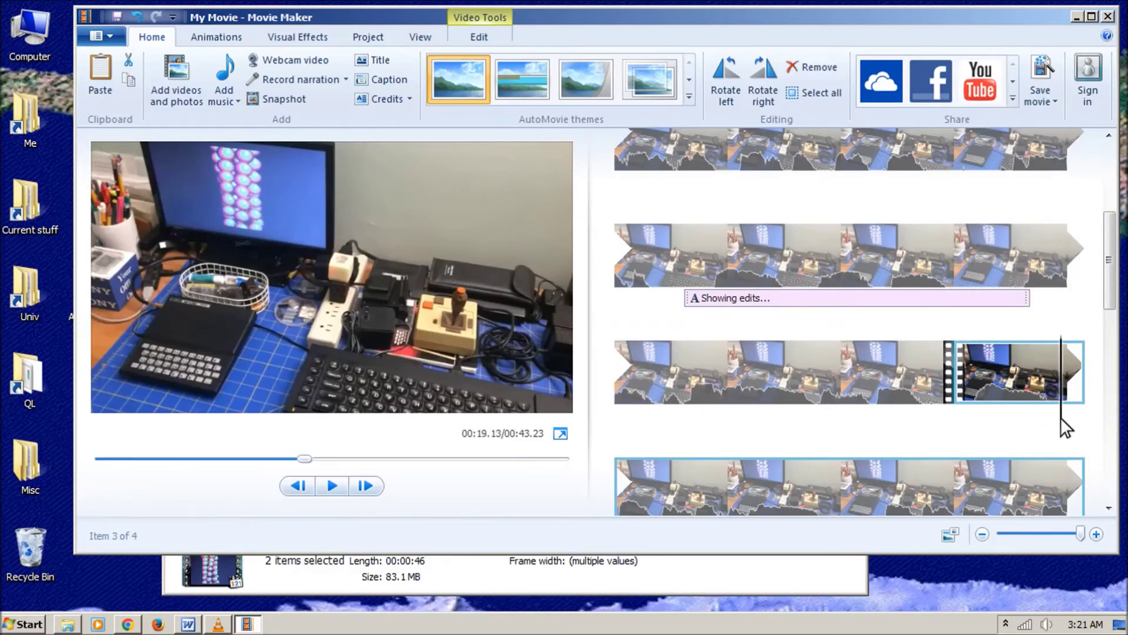
right_click(1059, 418)
click(1006, 368)
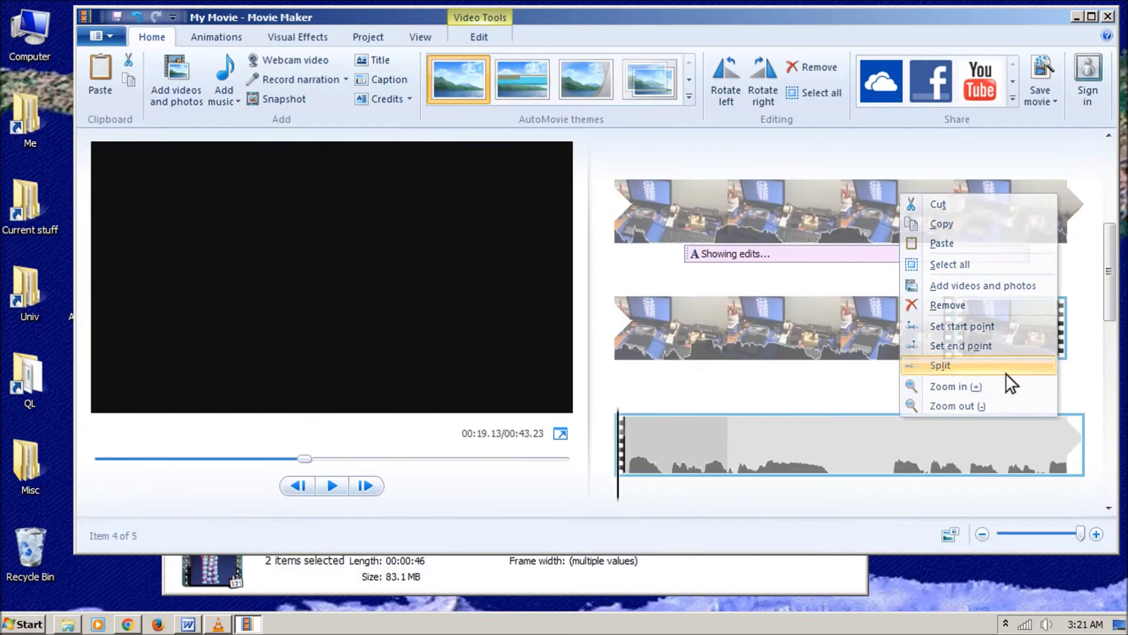
right_click(1013, 323)
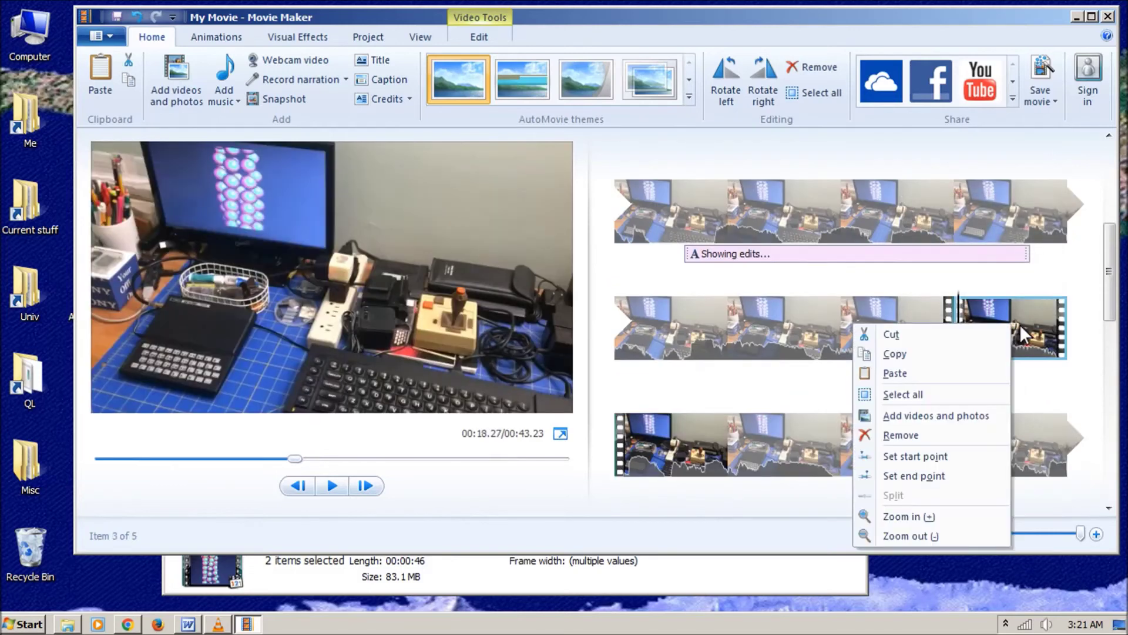
click(952, 427)
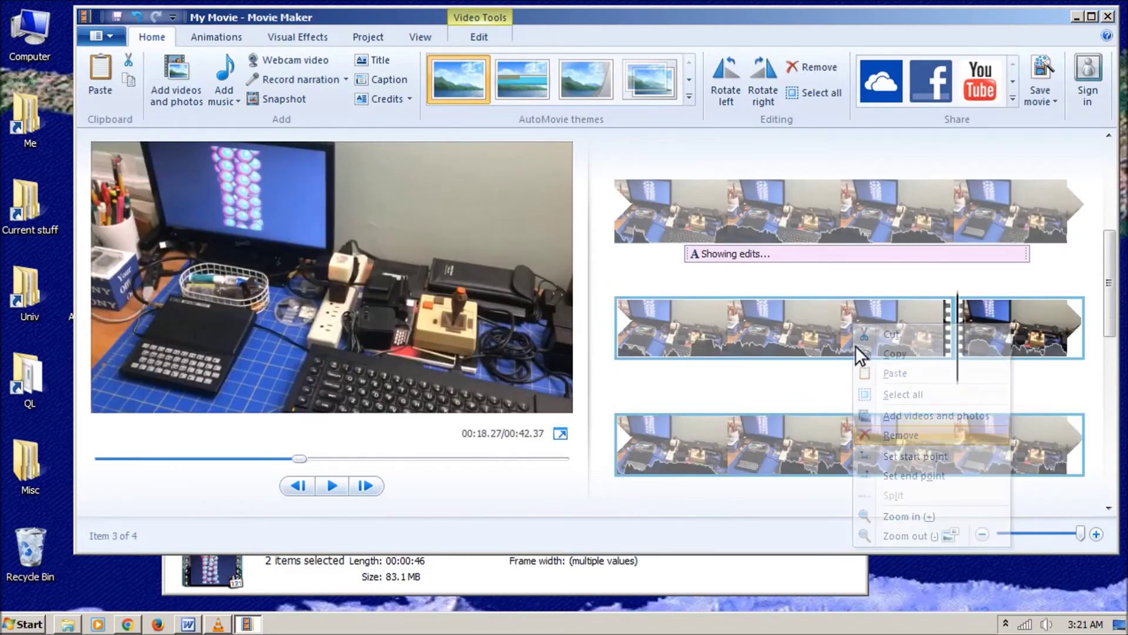
click(334, 482)
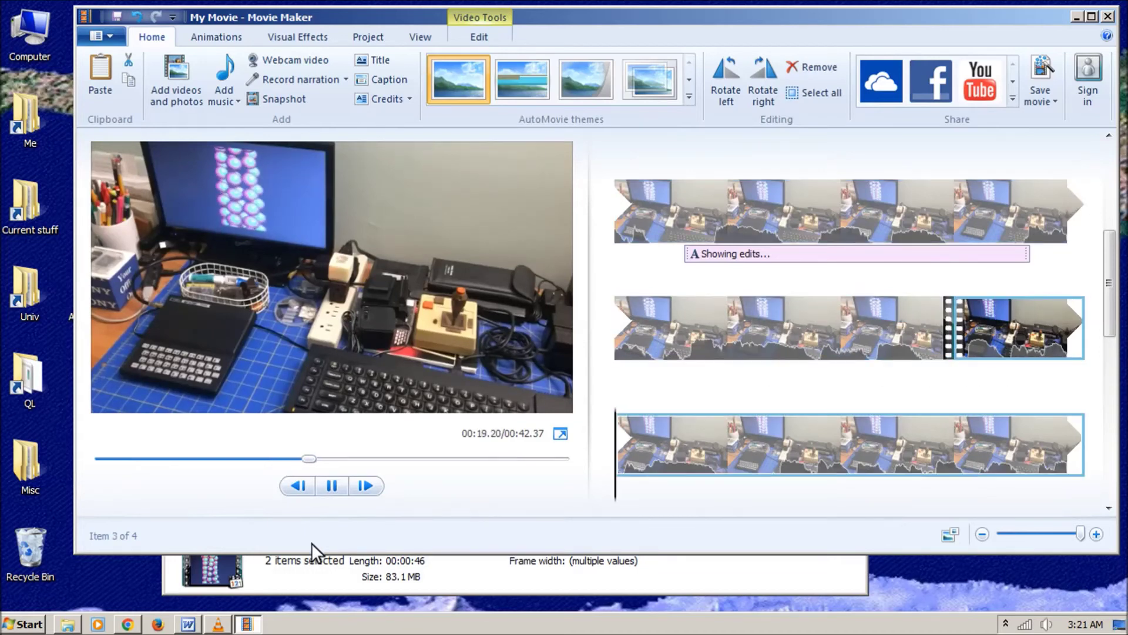
click(332, 486)
Step: Reduce the size of the storyboard thumbnails and look over the movie's whole sequence of clips and captions
scroll(934, 323, down, 3)
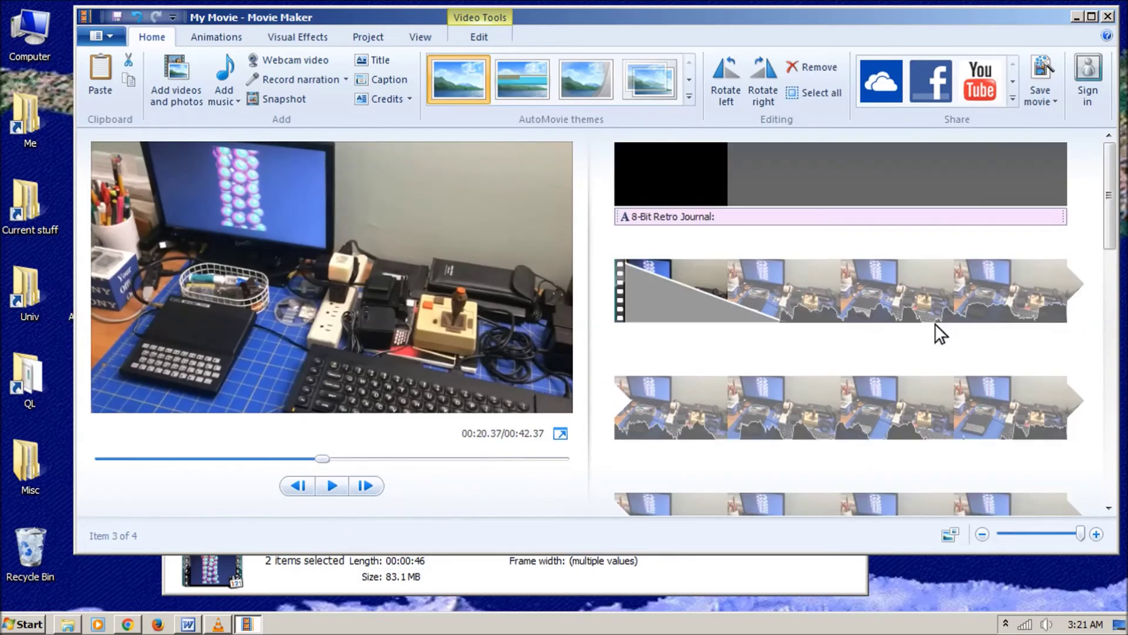
scroll(919, 319, down, 2)
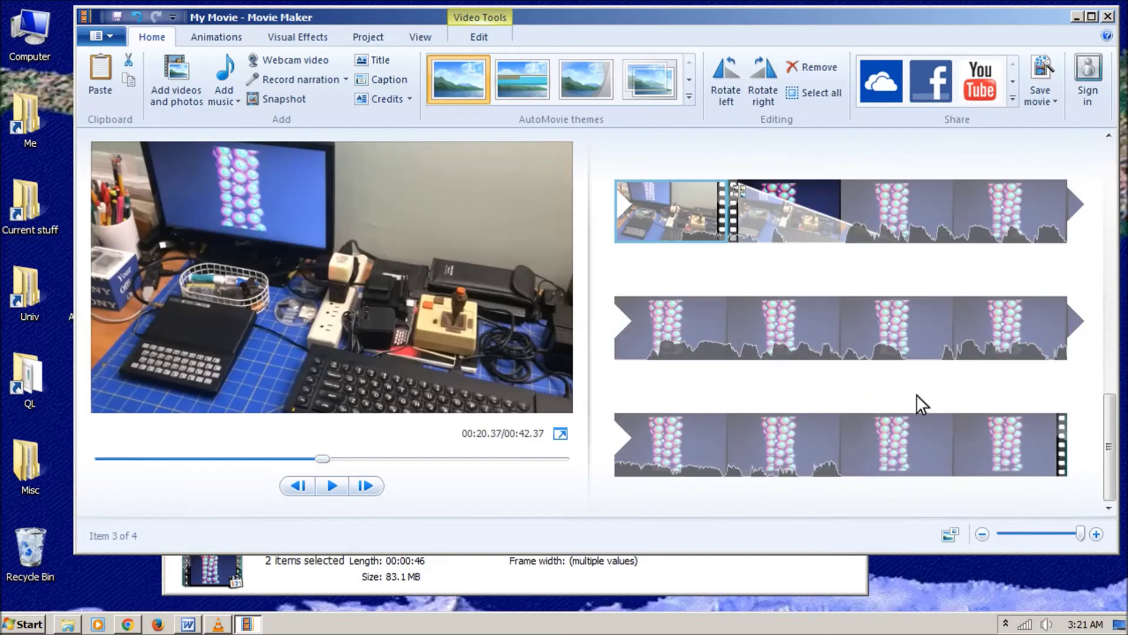
click(950, 533)
click(964, 453)
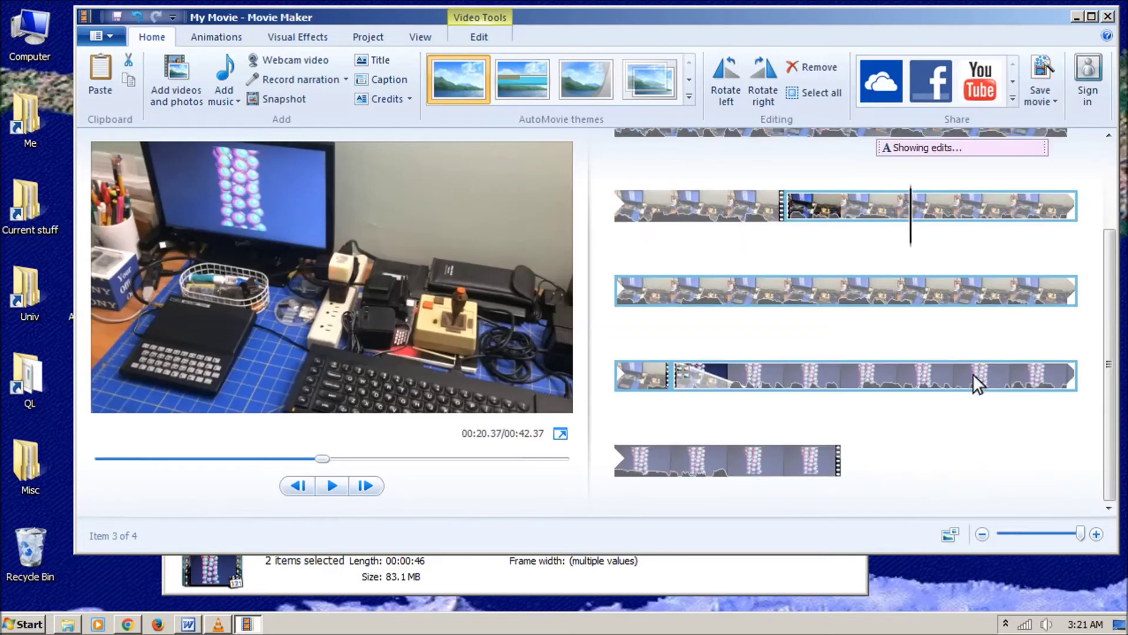
scroll(978, 376, up, 2)
scroll(980, 390, down, 2)
scroll(972, 393, up, 1)
scroll(968, 387, up, 1)
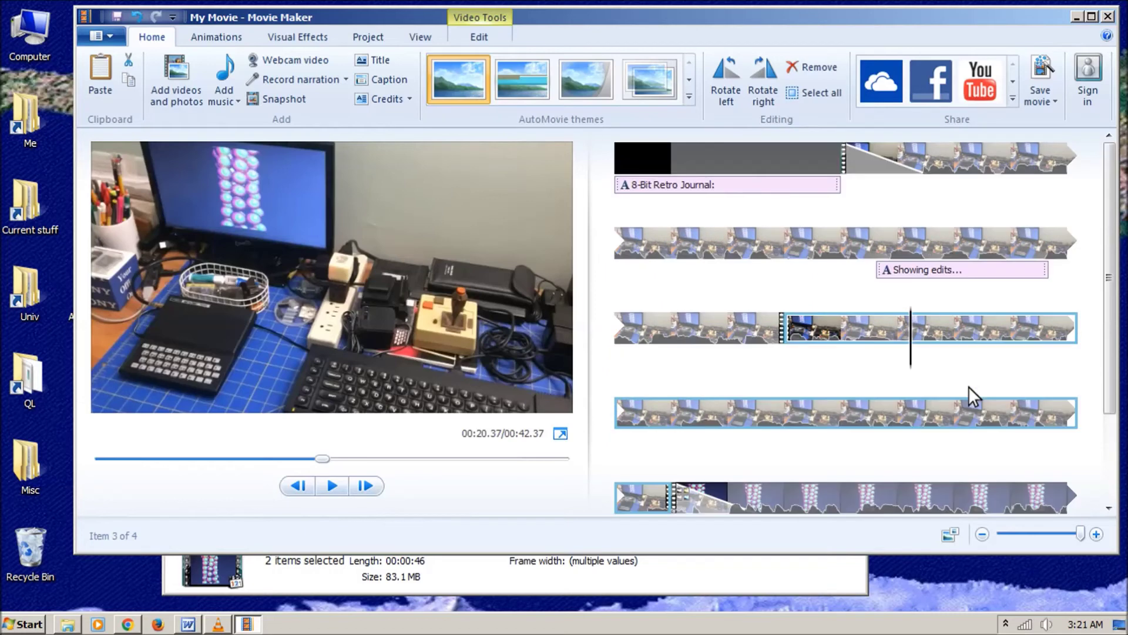
scroll(808, 403, down, 2)
scroll(923, 427, up, 1)
scroll(921, 427, up, 1)
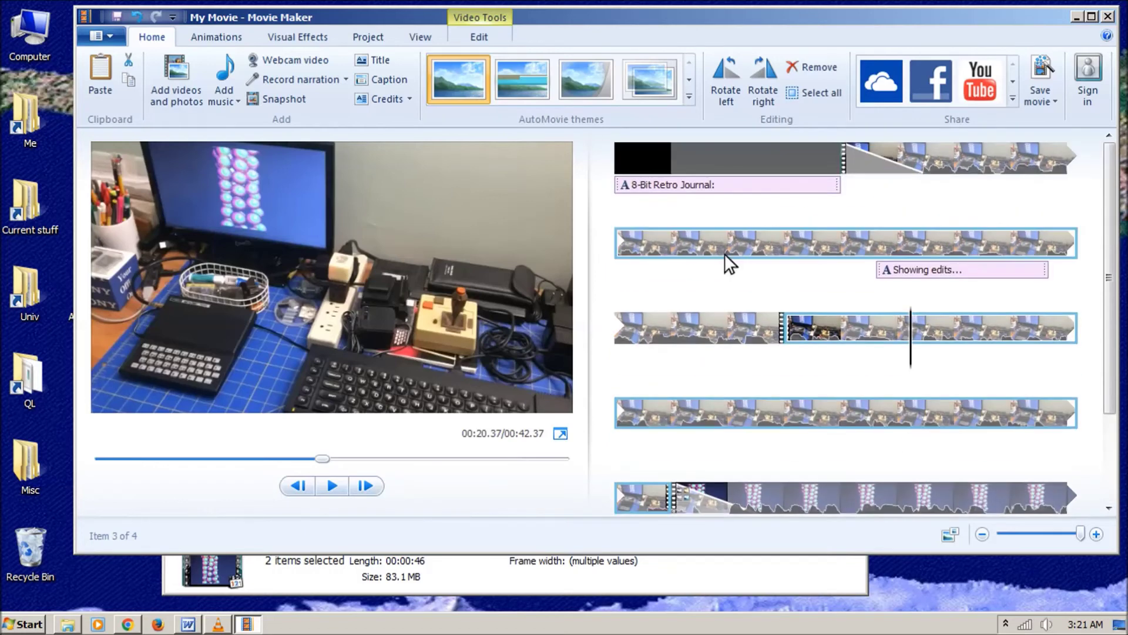
Step: Save the movie for high-definition display in the Video folder as 8-Bit-retro-YouTube103_db12_nr12s6f5_crop.mp4 and dismiss the completion message
click(109, 34)
mouse_move(135, 256)
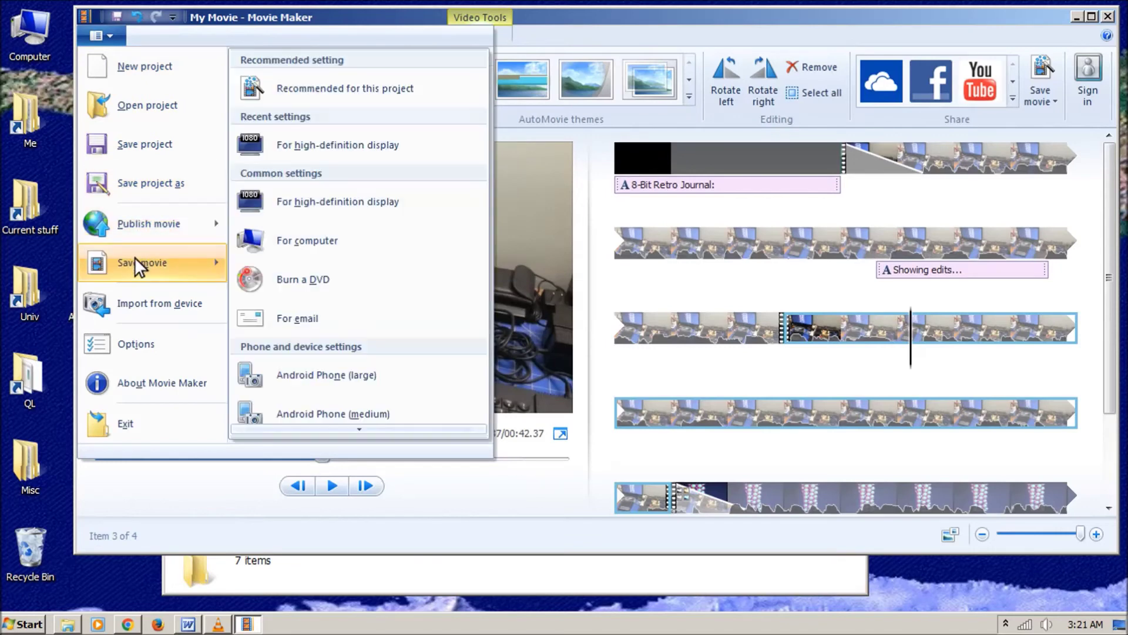
click(324, 203)
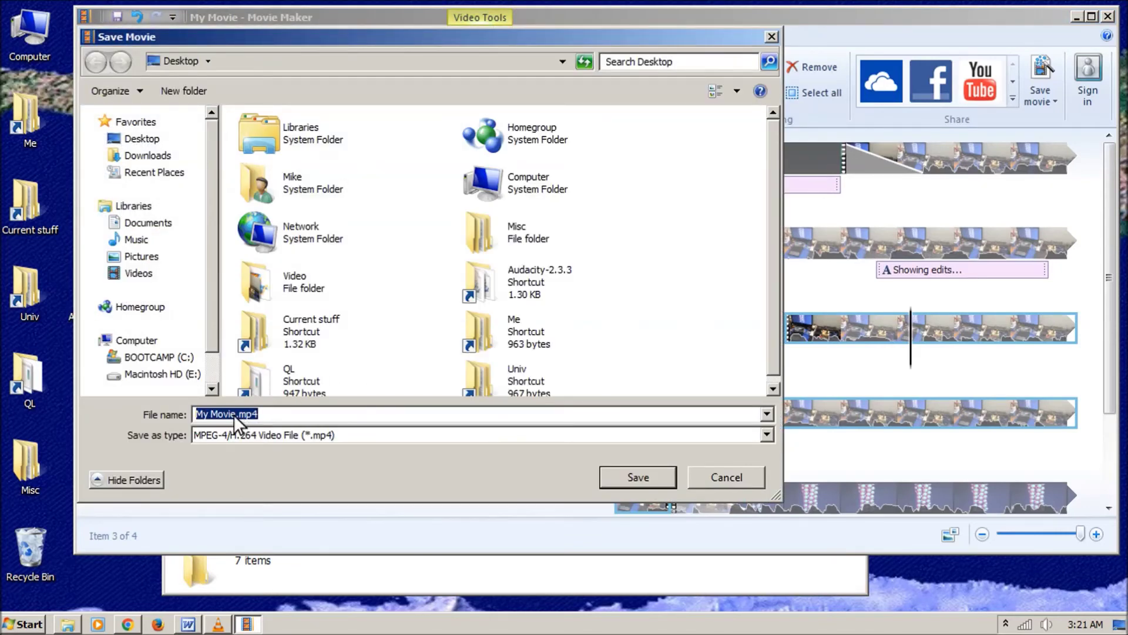
double_click(267, 281)
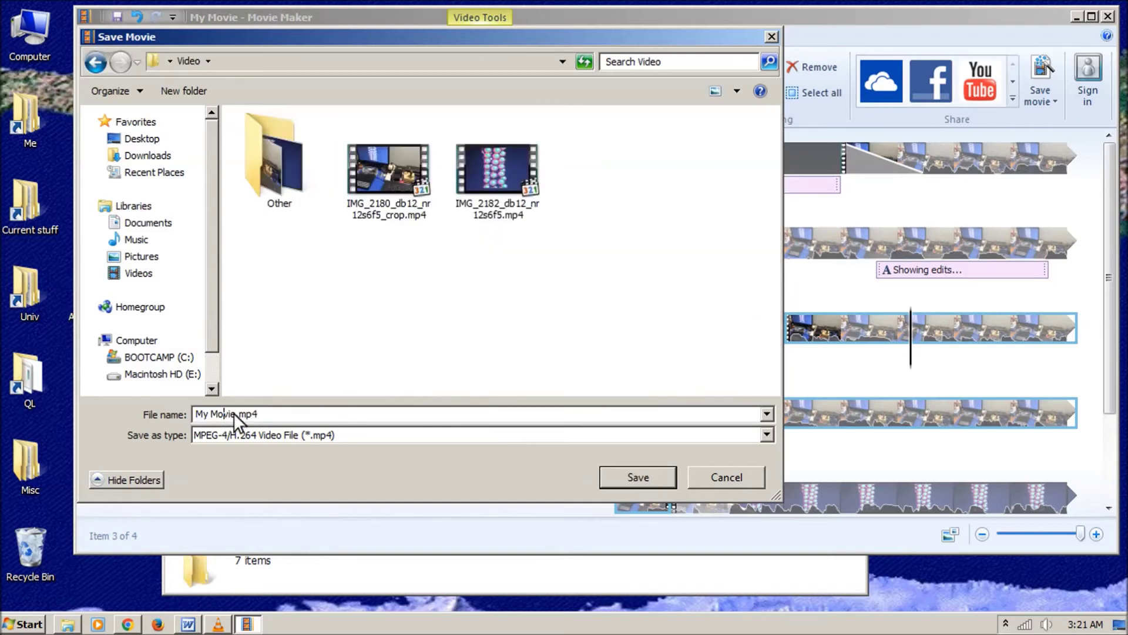
text(8-Bit-retro-YouTube102)
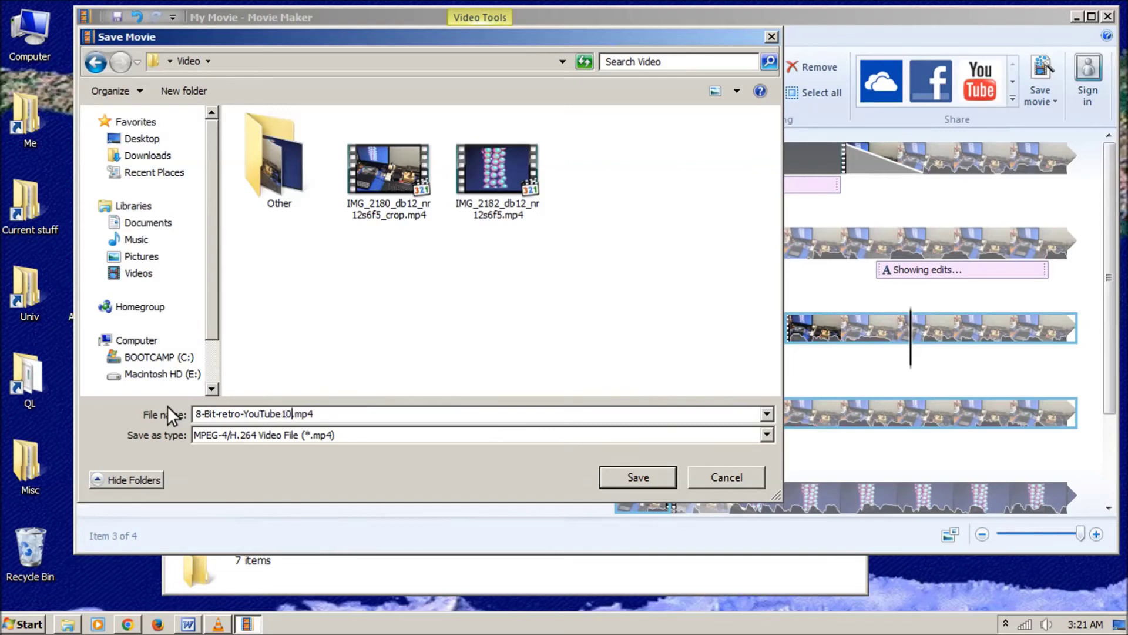
key(BackSpace)
text(3_db12_nr12s6f5_crop)
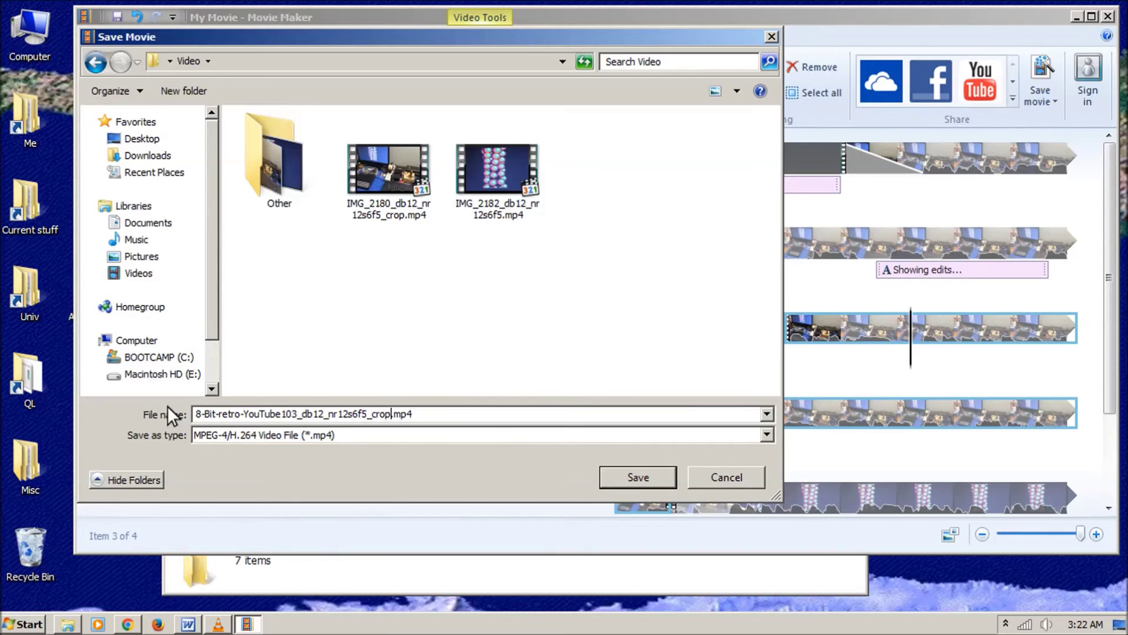
click(627, 477)
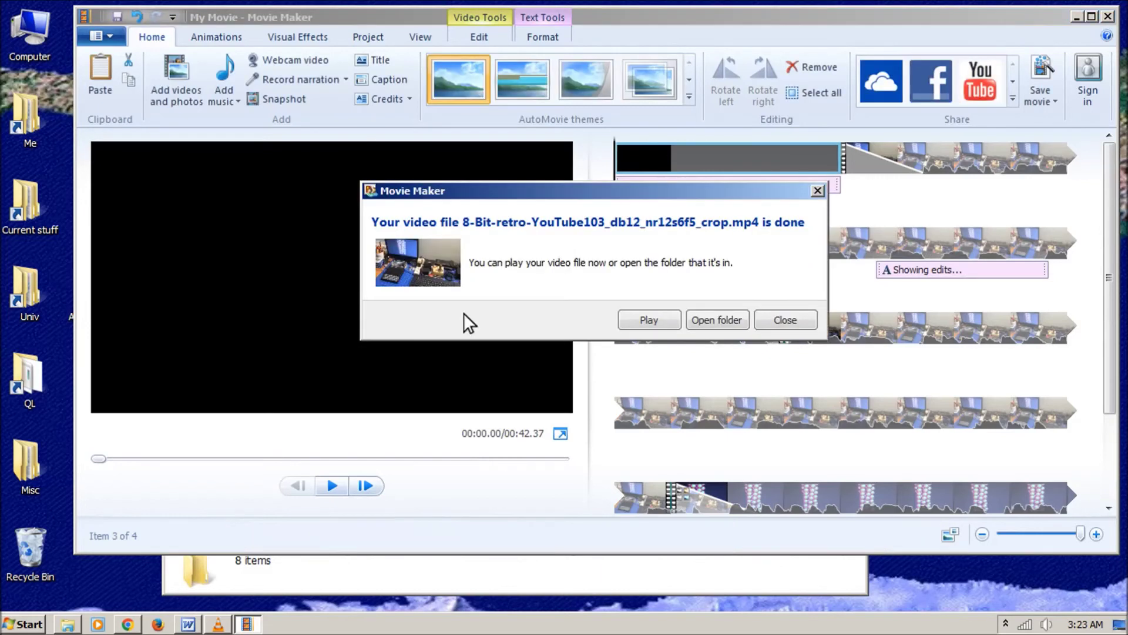
click(782, 322)
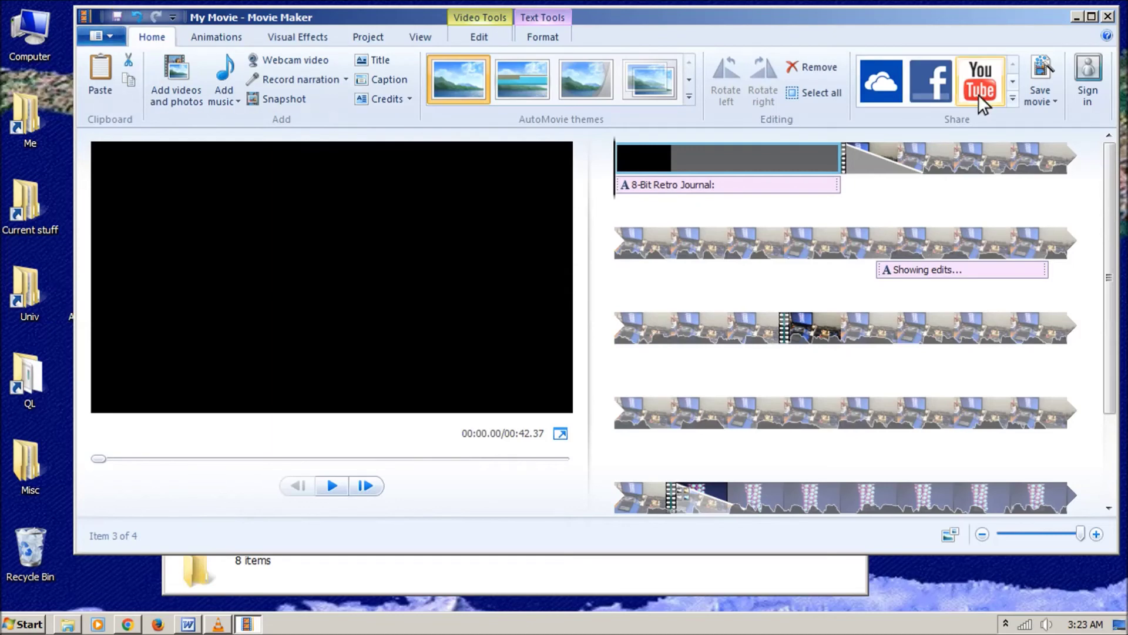
Step: Close Movie Maker, play the exported 8-Bit-retro-YouTube103_db12_nr12s6f5_crop.mp4 from the Video folder, and close the player
click(1108, 16)
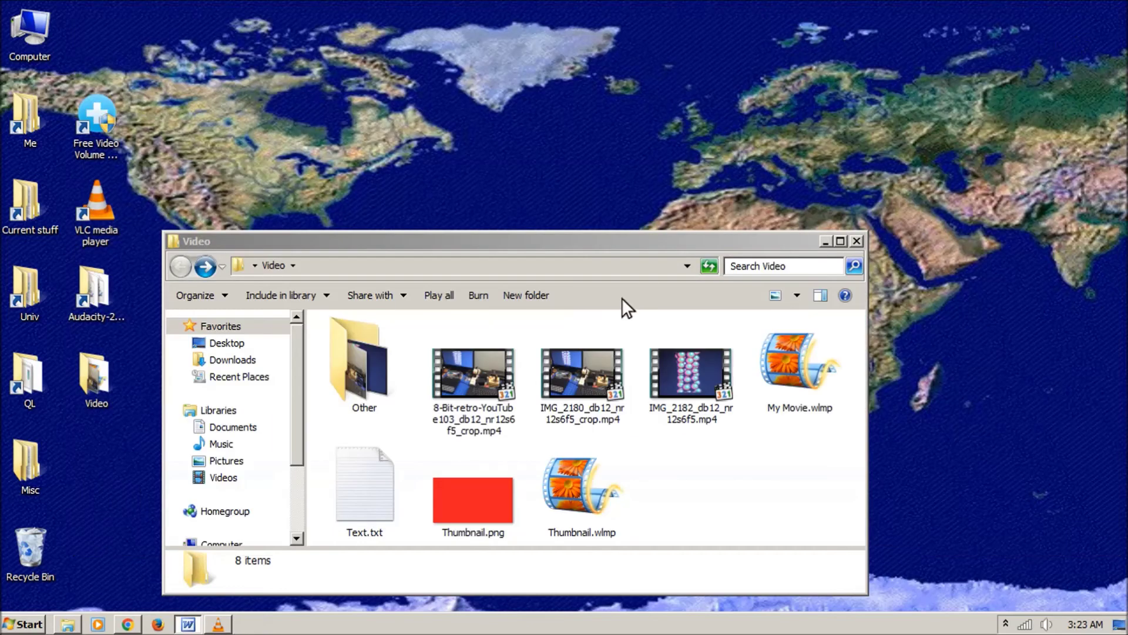
double_click(467, 374)
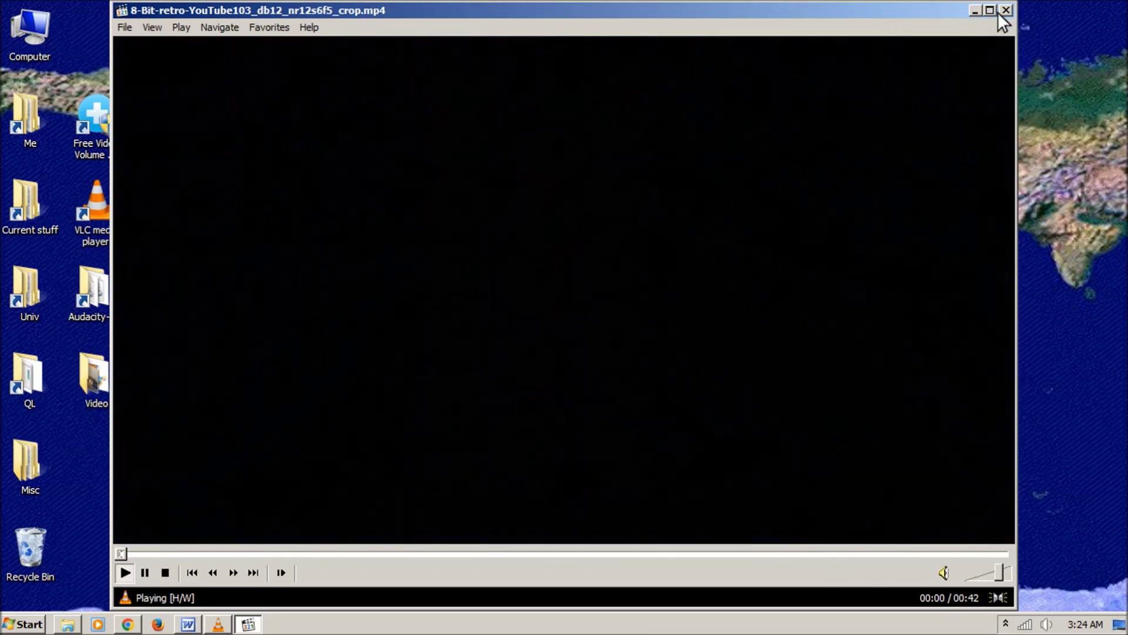
click(1007, 10)
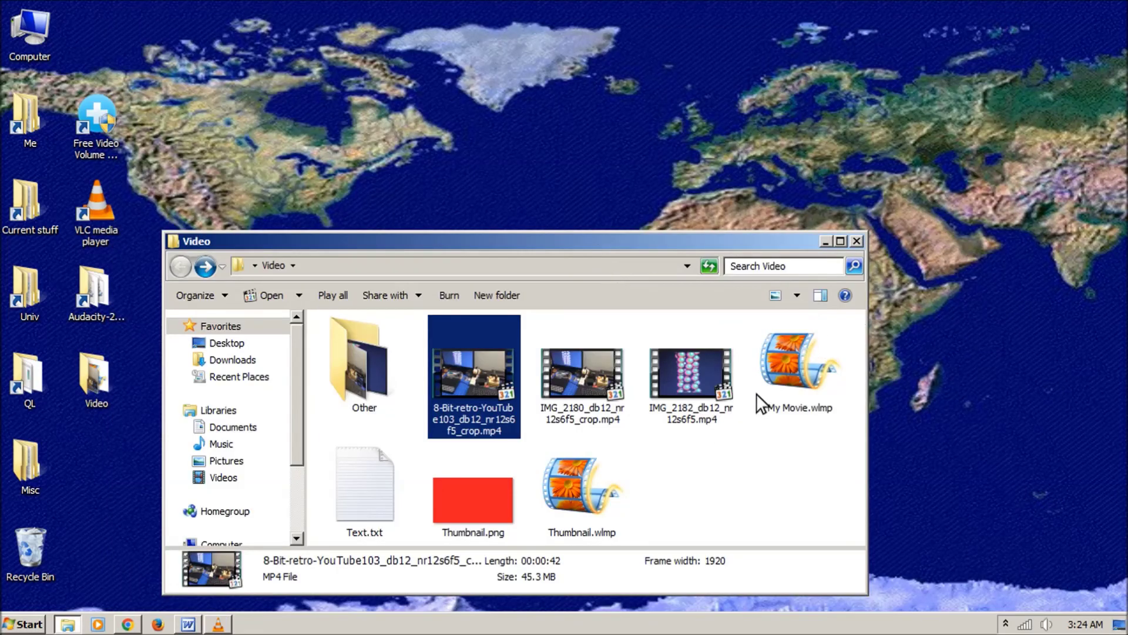
Step: Open the Thumbnail.wlmp project from the Video folder in Movie Maker
double_click(571, 481)
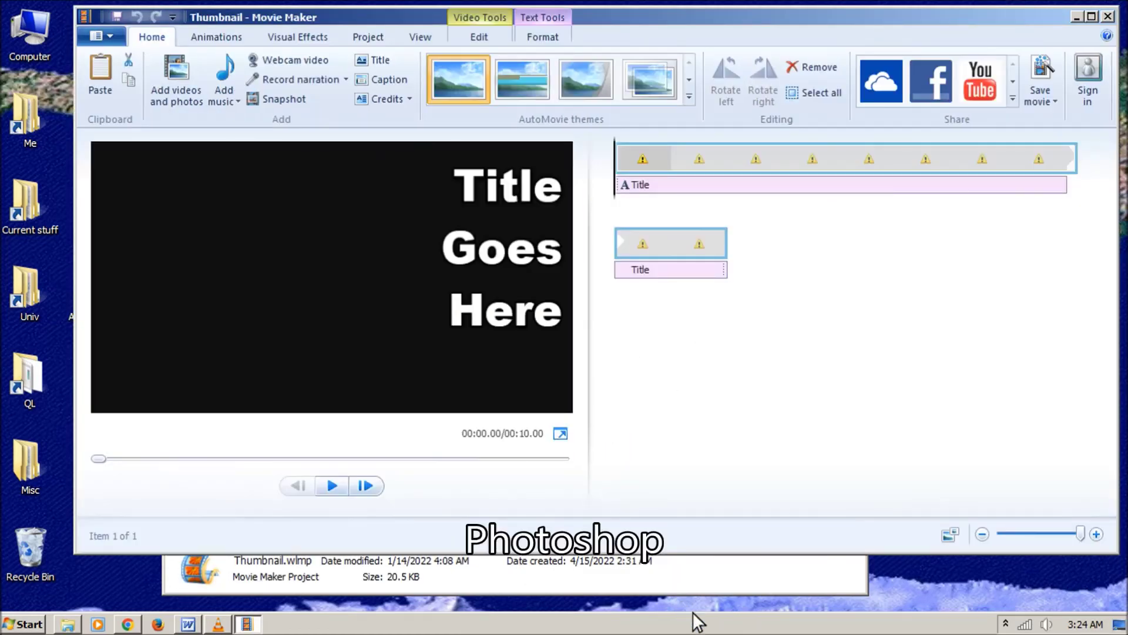
Step: Replace the missing clip with IMG_2182_db12_nr12s6f5.mp4 from the Video folder, moving the title caption onto the new clip before removing the placeholder
click(768, 584)
drag(683, 393, 917, 276)
drag(620, 186, 735, 249)
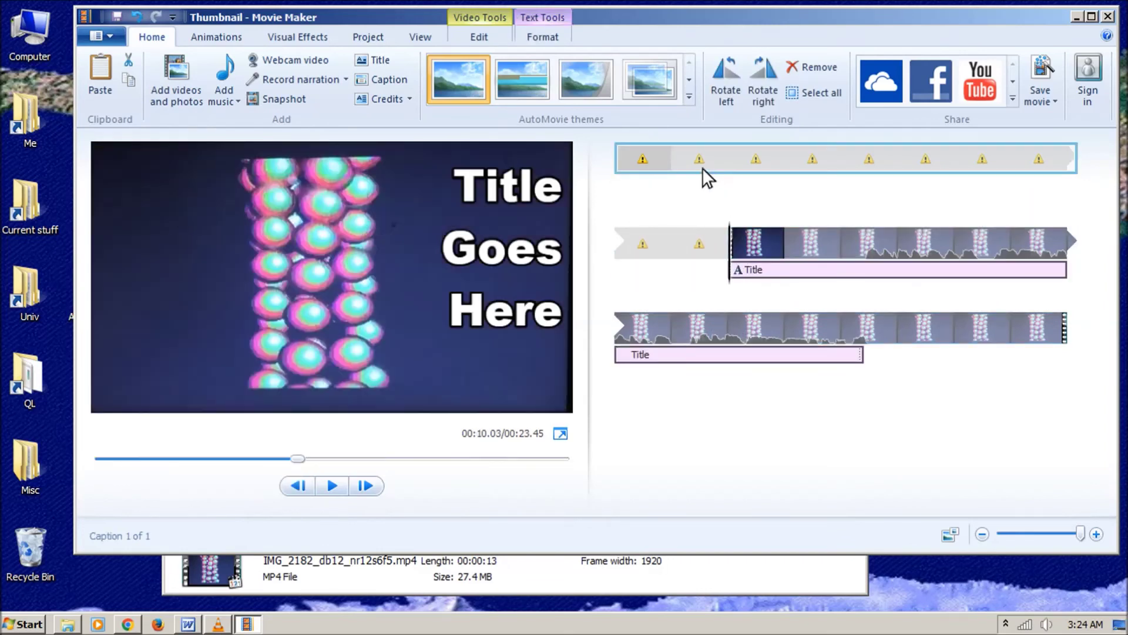
right_click(703, 167)
click(739, 294)
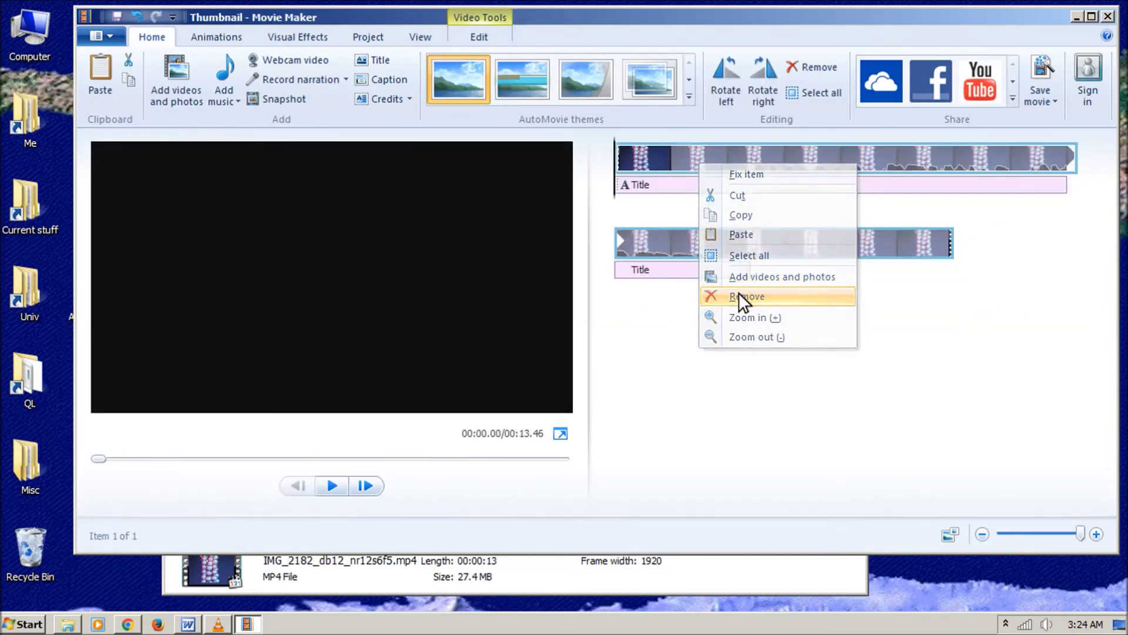
Step: Set the clip's end point at 10.03 s, where the title caption ends, and enlarge the storyboard thumbnails
click(755, 253)
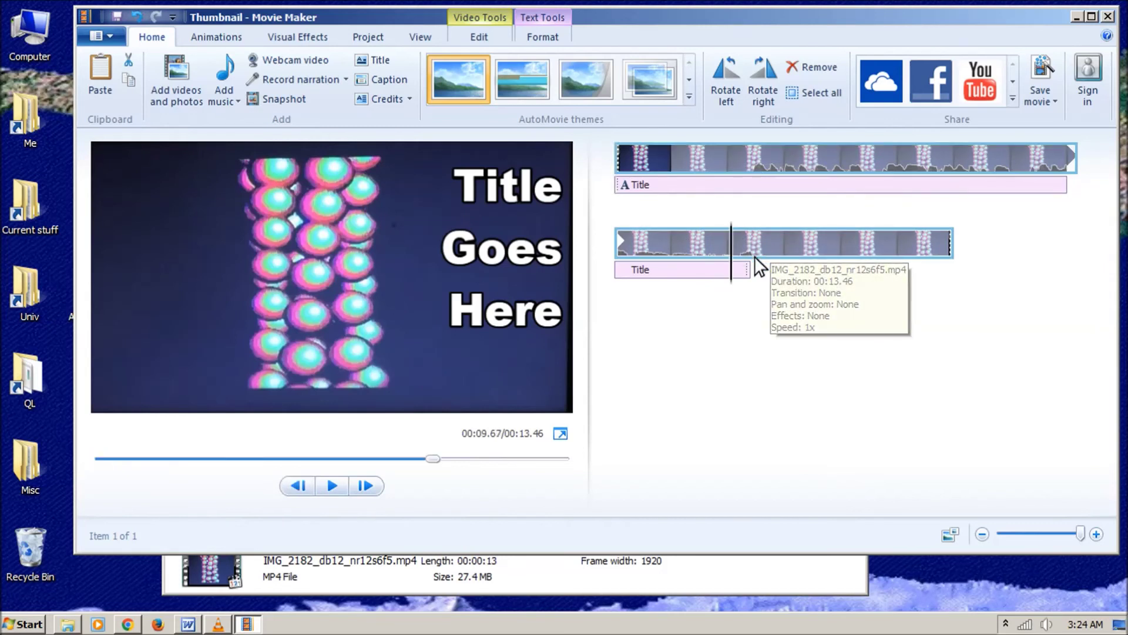
click(746, 280)
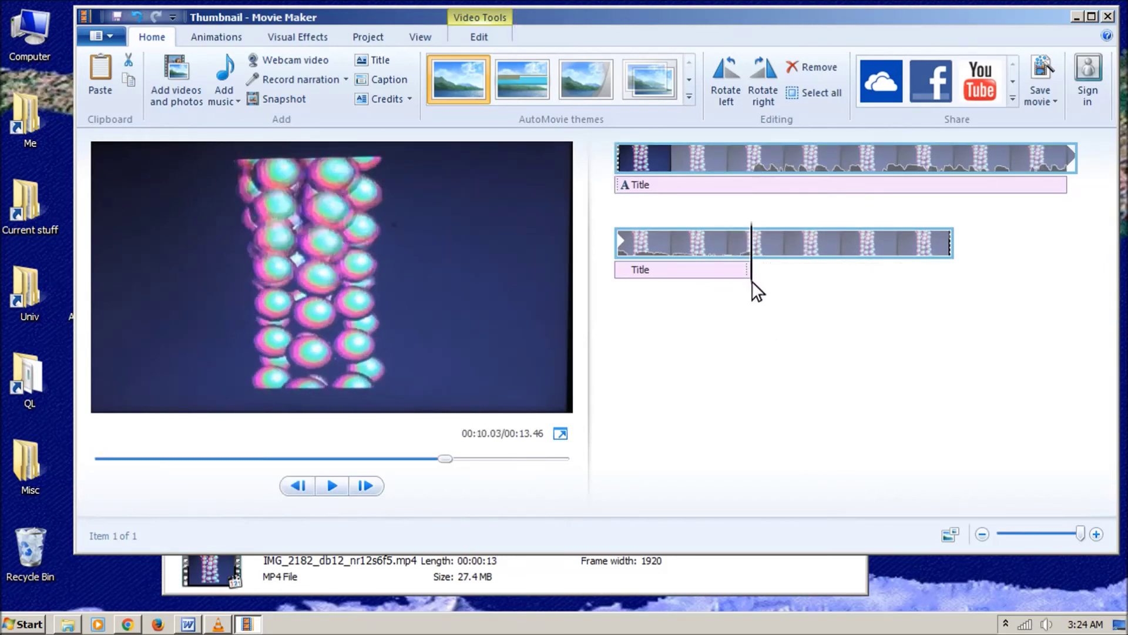
click(475, 42)
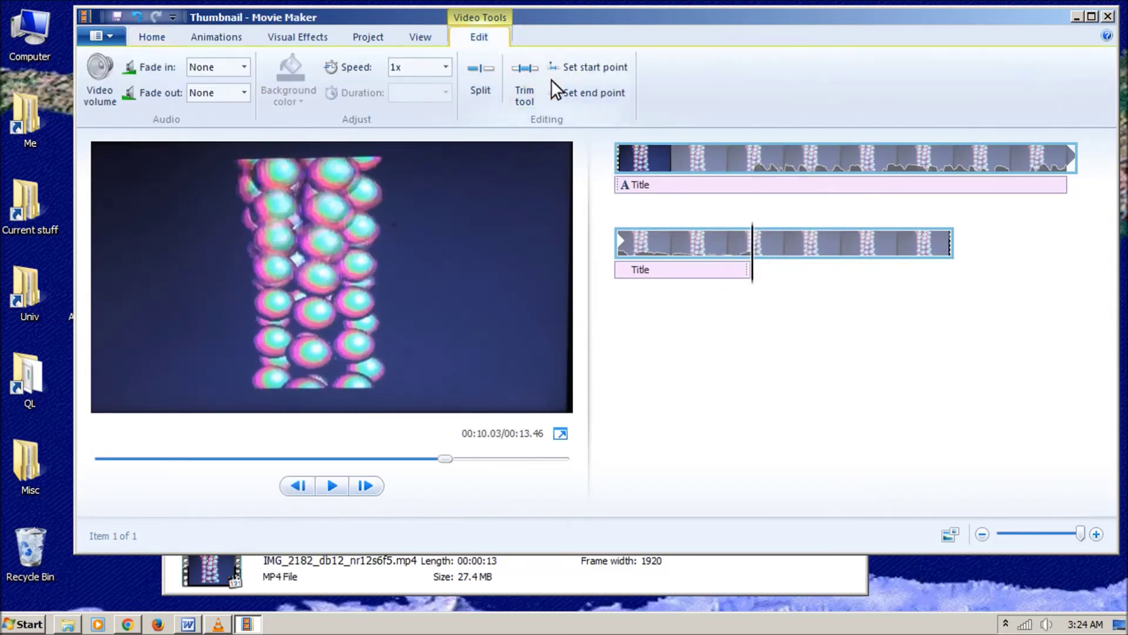
click(567, 93)
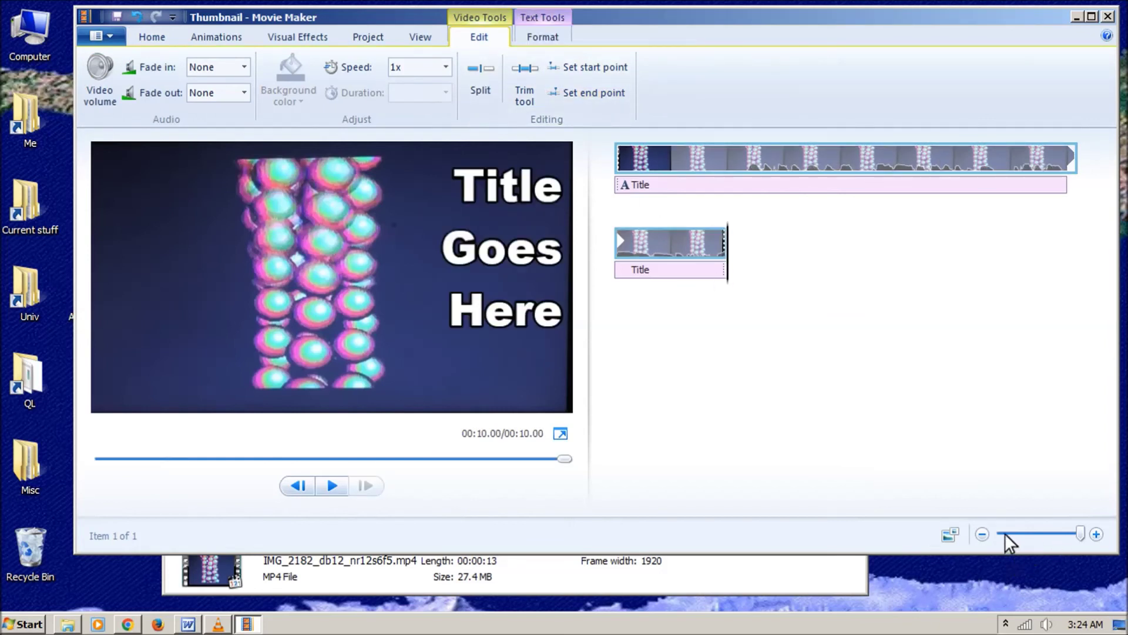
click(950, 533)
click(962, 483)
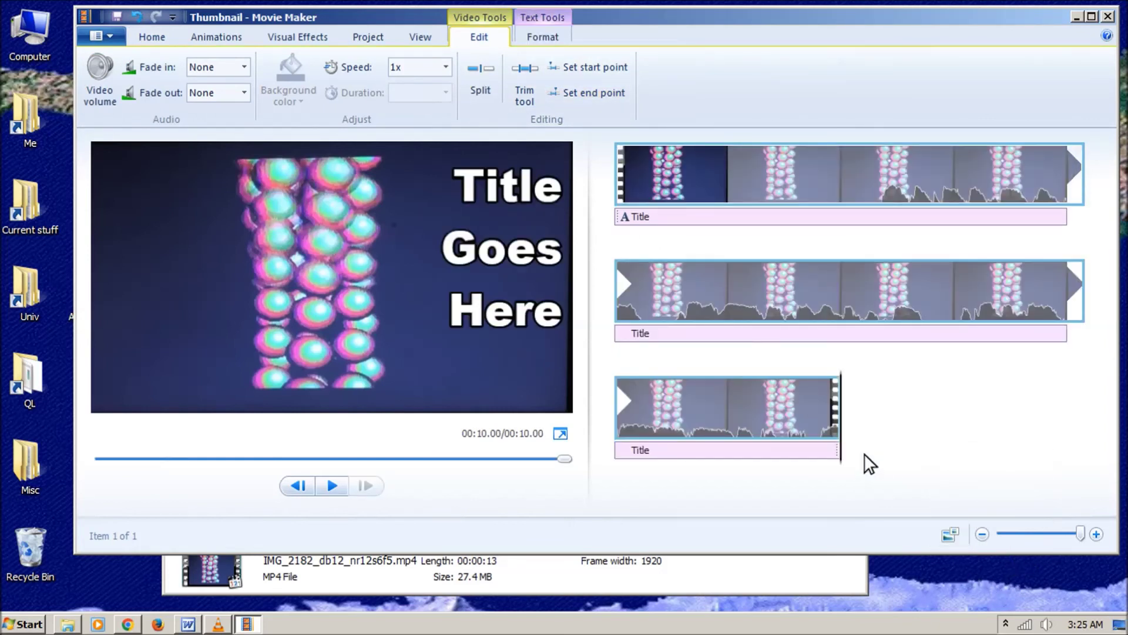
Step: Replace the title caption's text with "Cool", "QL" and "Graphics" on three separate lines
click(511, 195)
drag(432, 342, 311, 393)
drag(425, 154, 504, 321)
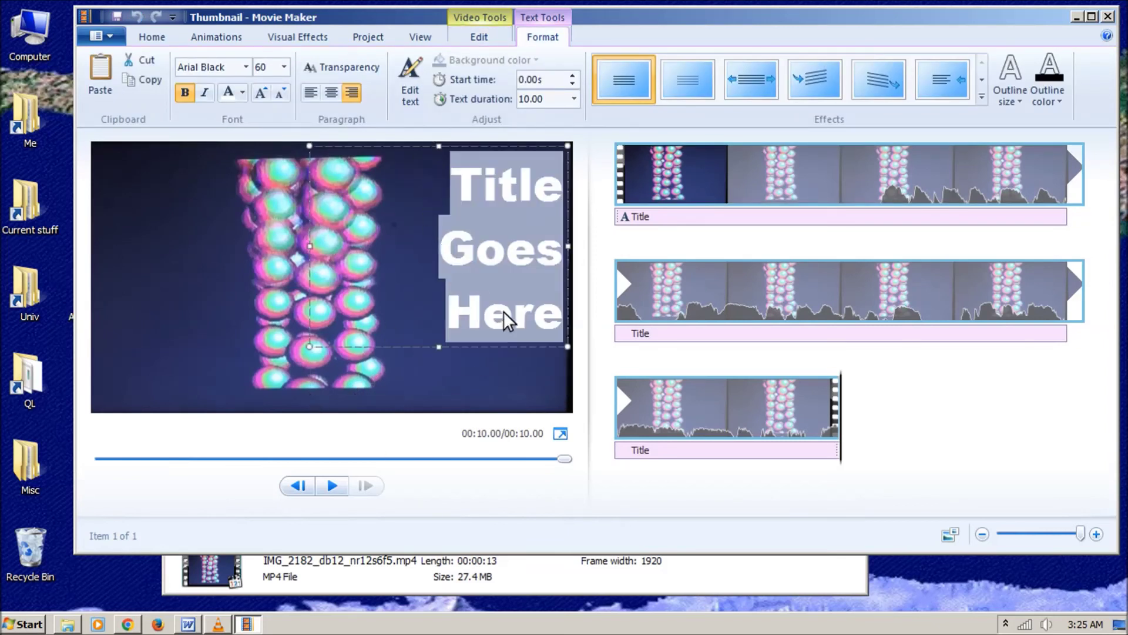
text(Cool)
key(Return)
text(QL)
key(Return)
text(G)
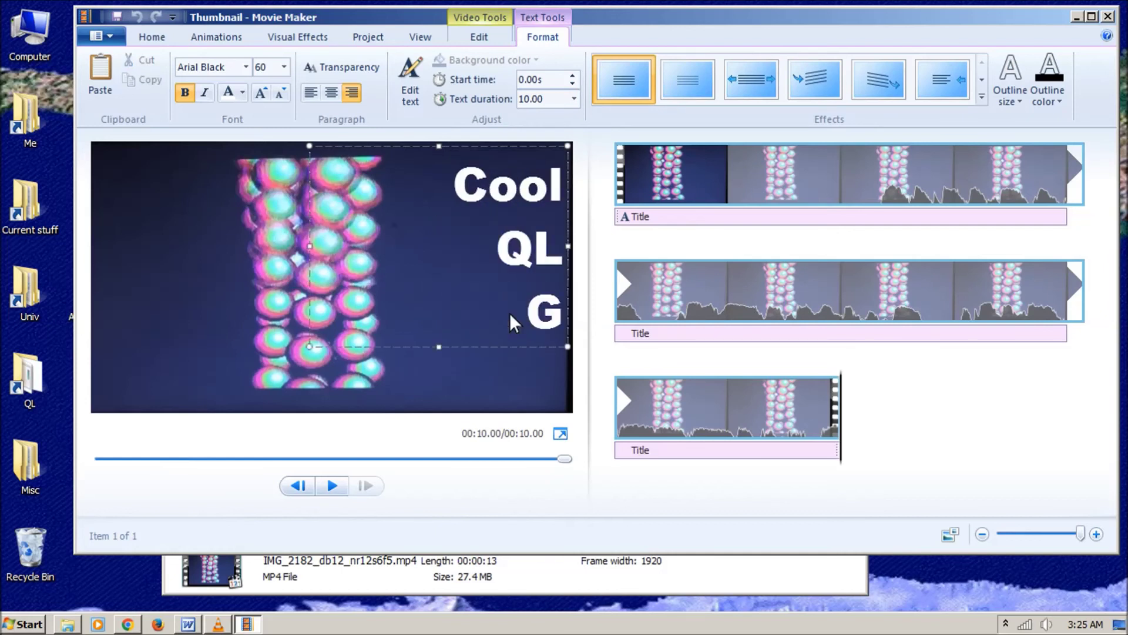
text(raphics)
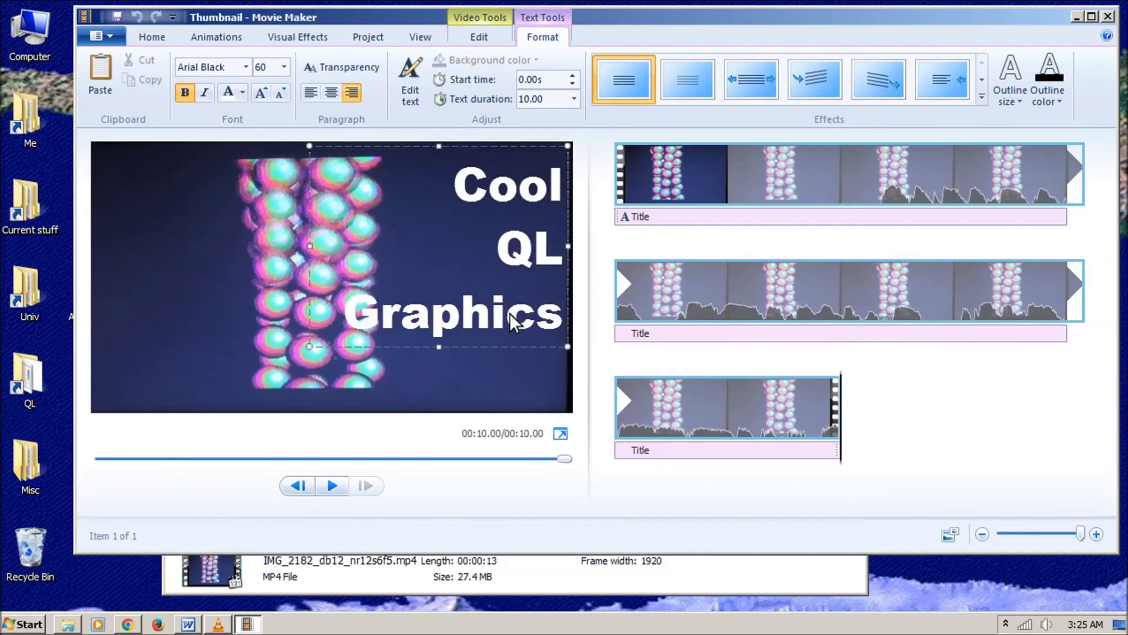
Step: Move the title caption down to the lower right corner of the video frame and deselect it
click(449, 514)
click(479, 231)
drag(465, 149, 459, 207)
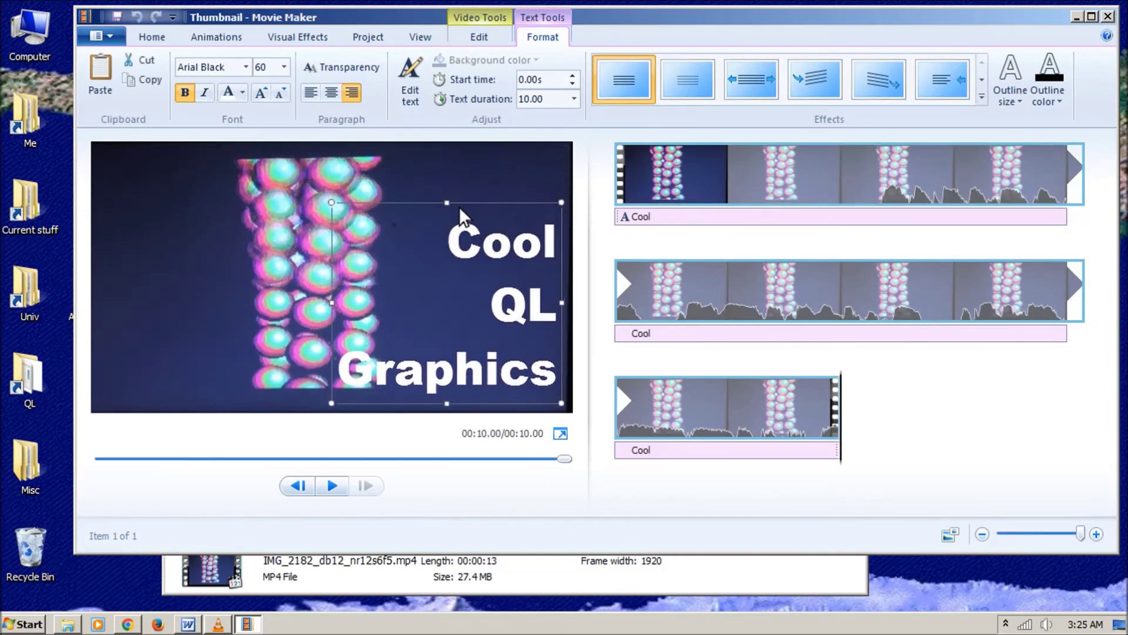
click(436, 475)
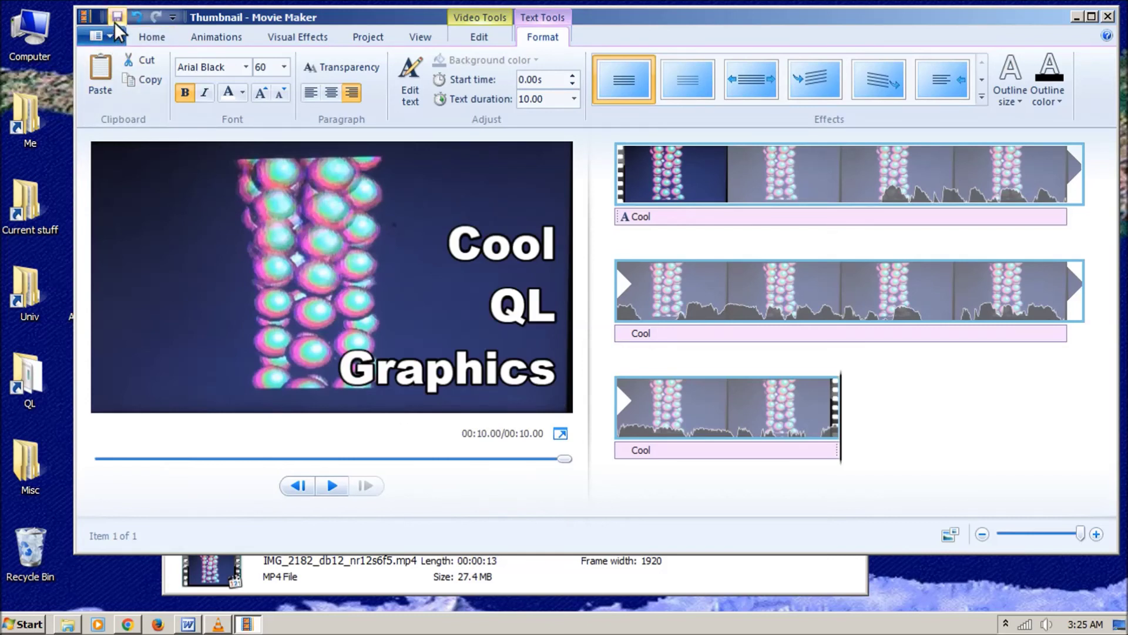
click(109, 39)
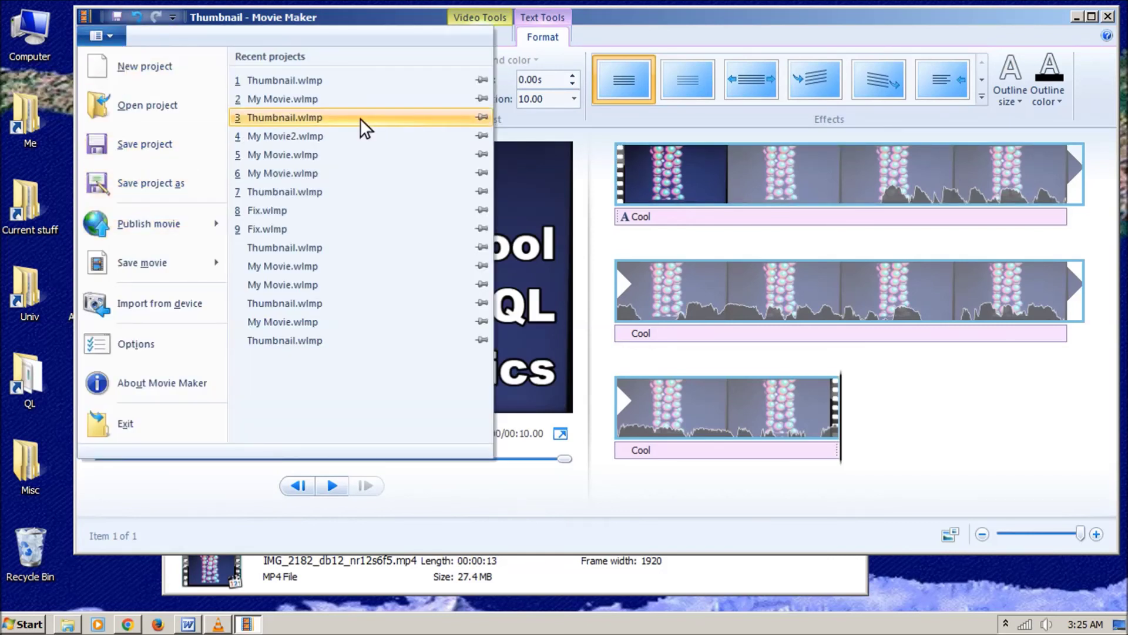
click(279, 40)
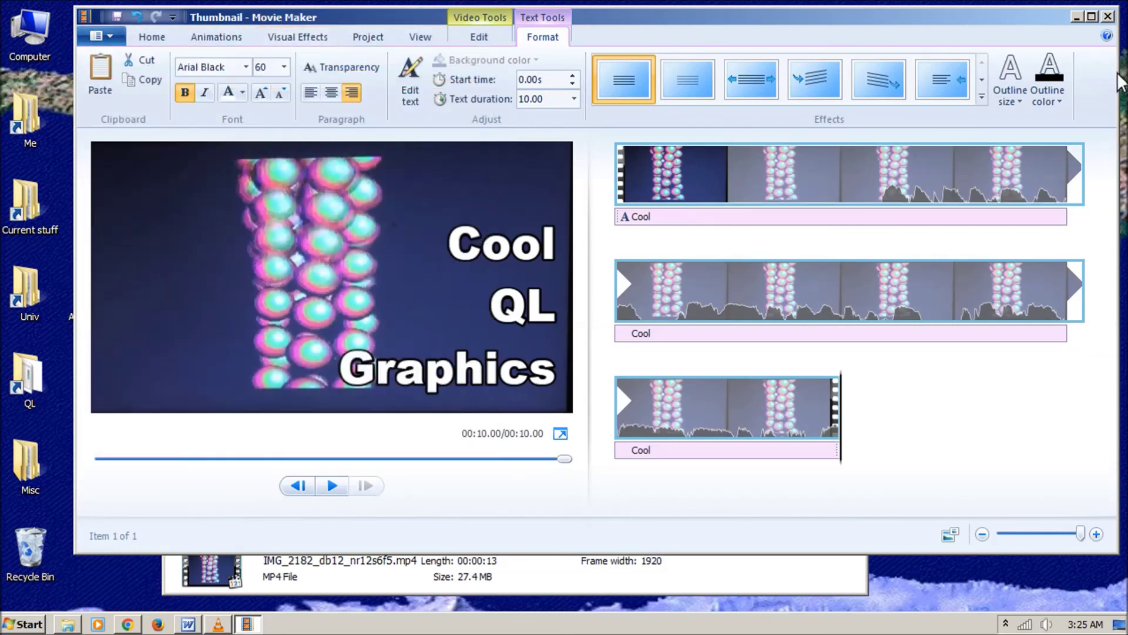
Step: Minimize Movie Maker, open Thumbnail.png from the Video folder for editing in Paint, and zoom out to show the whole image
click(1078, 17)
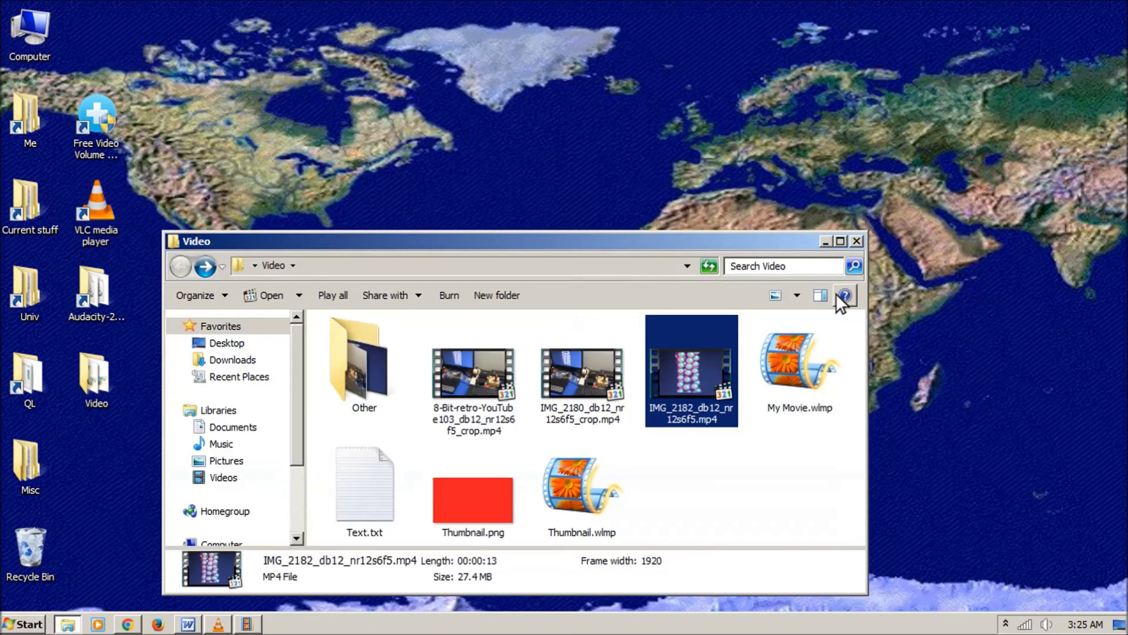
right_click(461, 490)
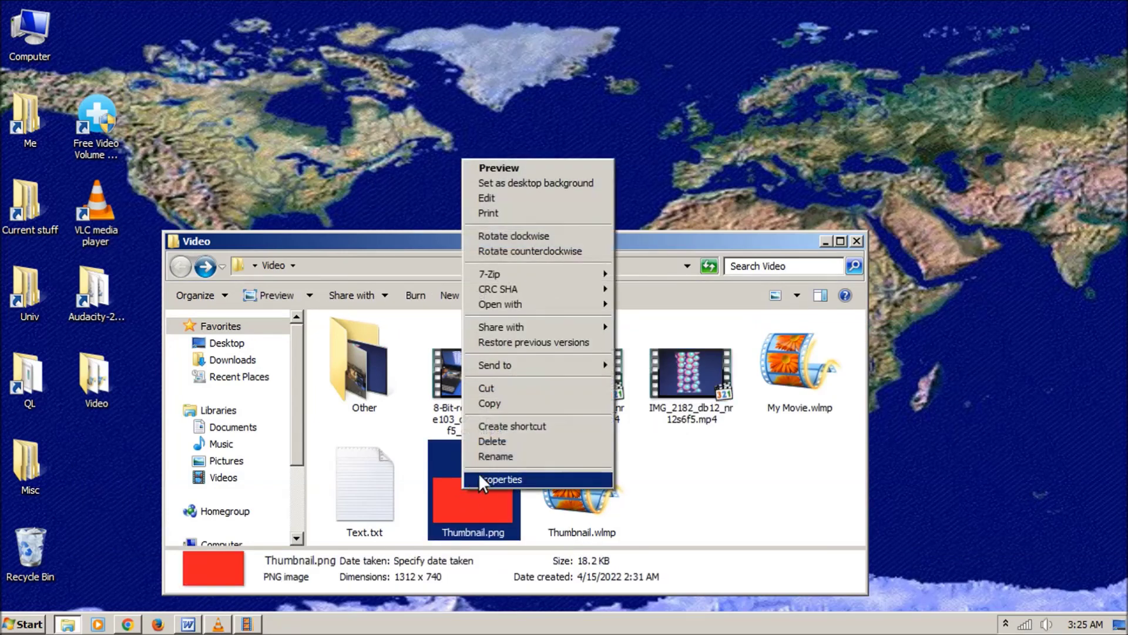
click(541, 199)
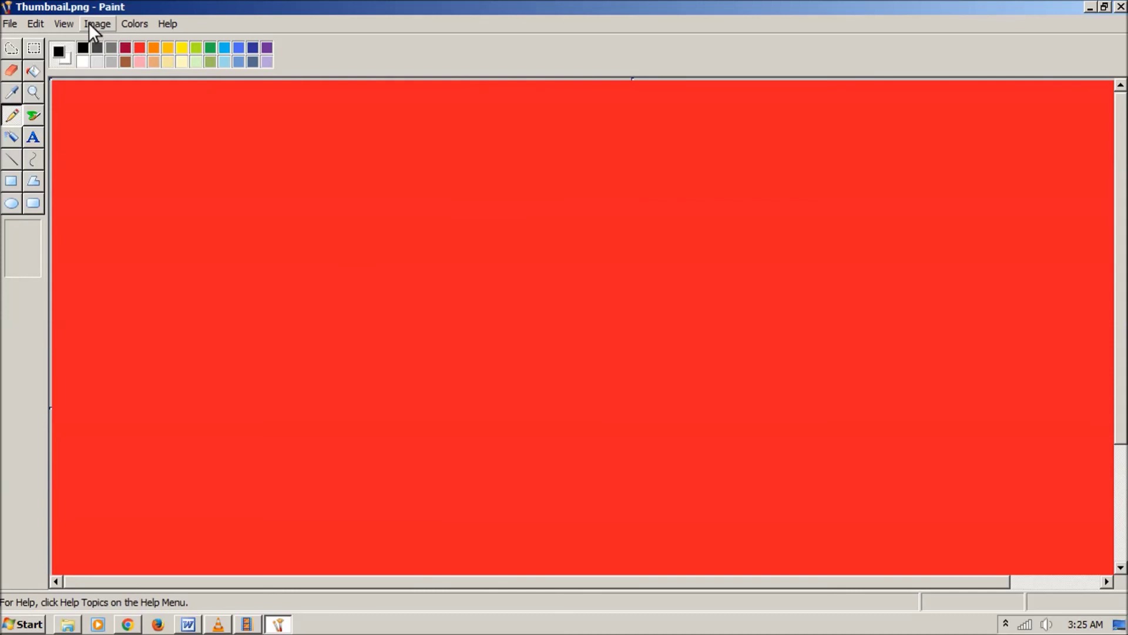
click(63, 23)
mouse_move(93, 113)
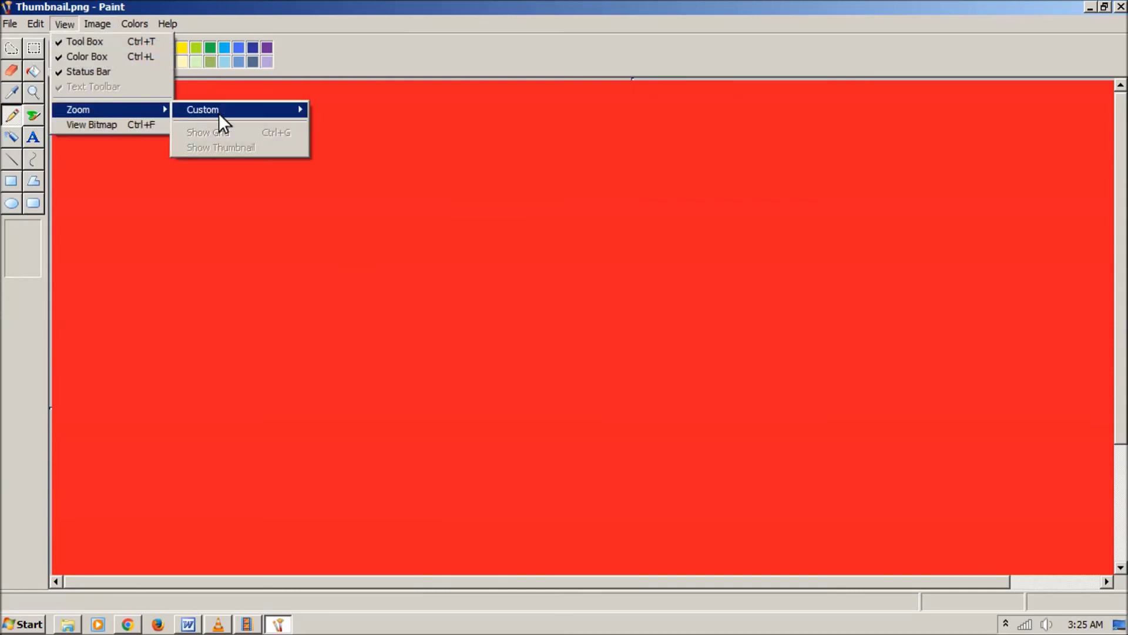
mouse_move(218, 113)
click(344, 143)
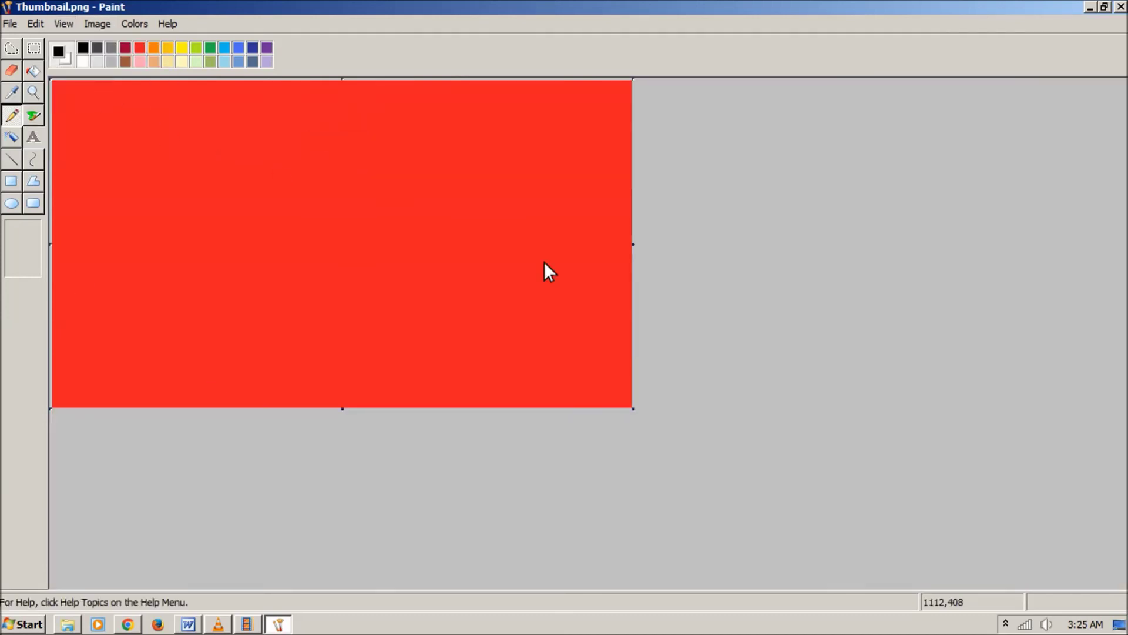
Step: Check the thumbnail image's width and height in its attributes and close them without changes
click(97, 23)
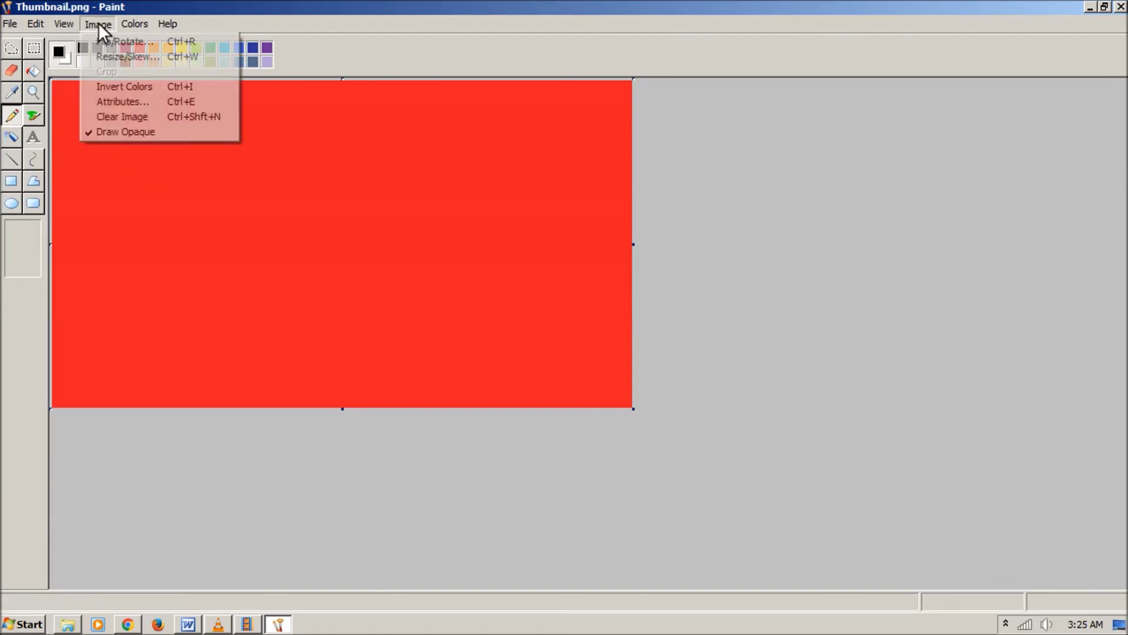
click(94, 101)
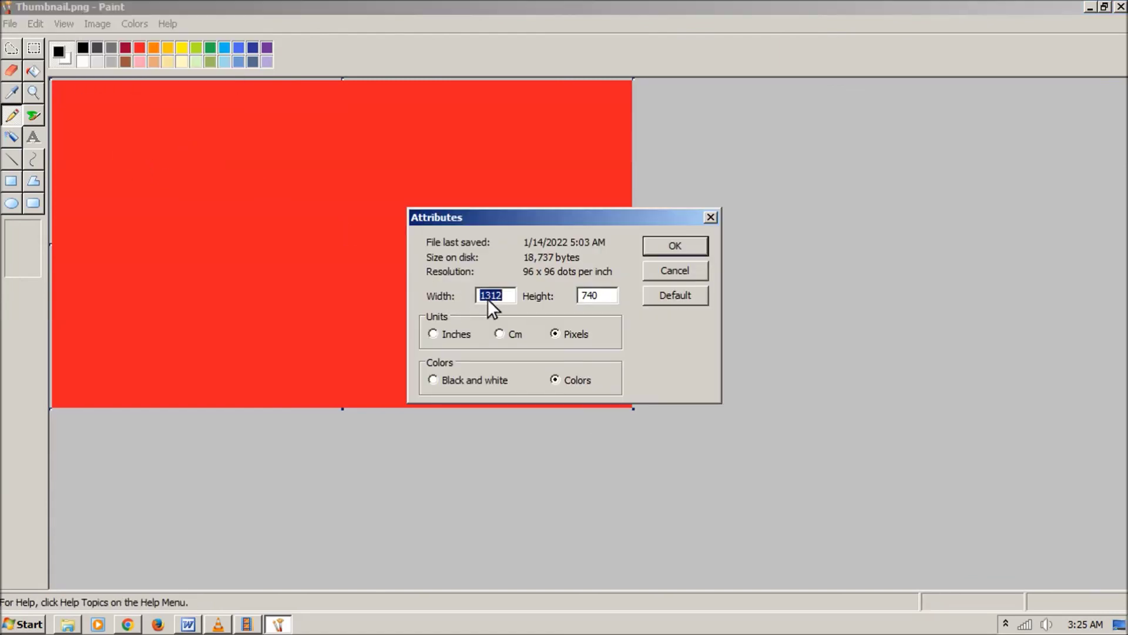
click(673, 271)
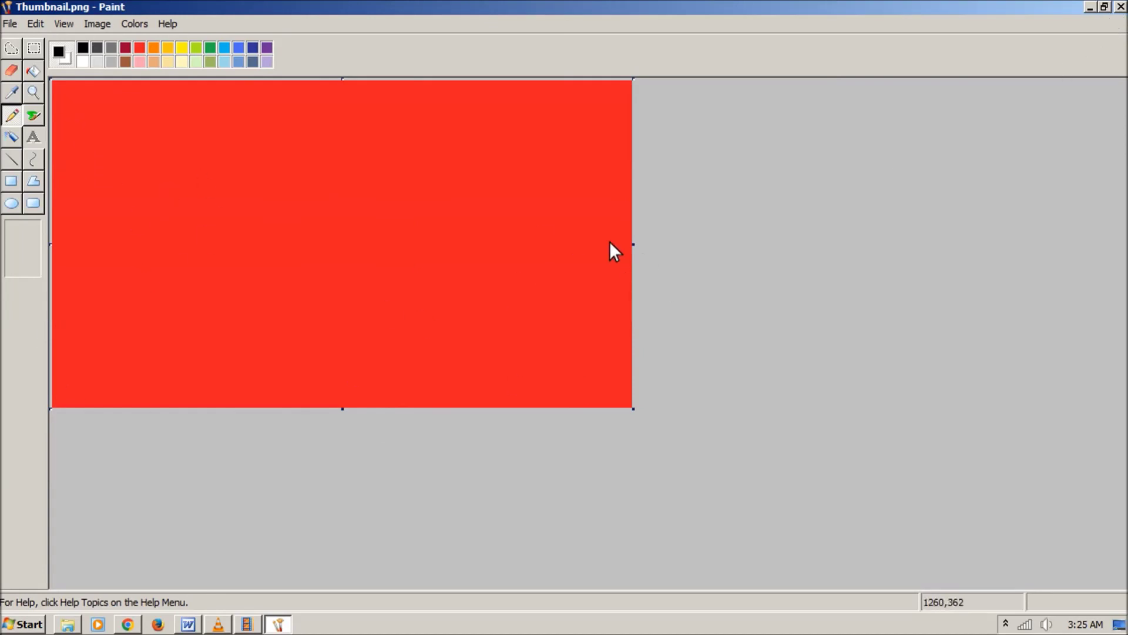
Step: Minimize Paint, view Text.txt from the Video folder in Notepad, and close it
click(1091, 7)
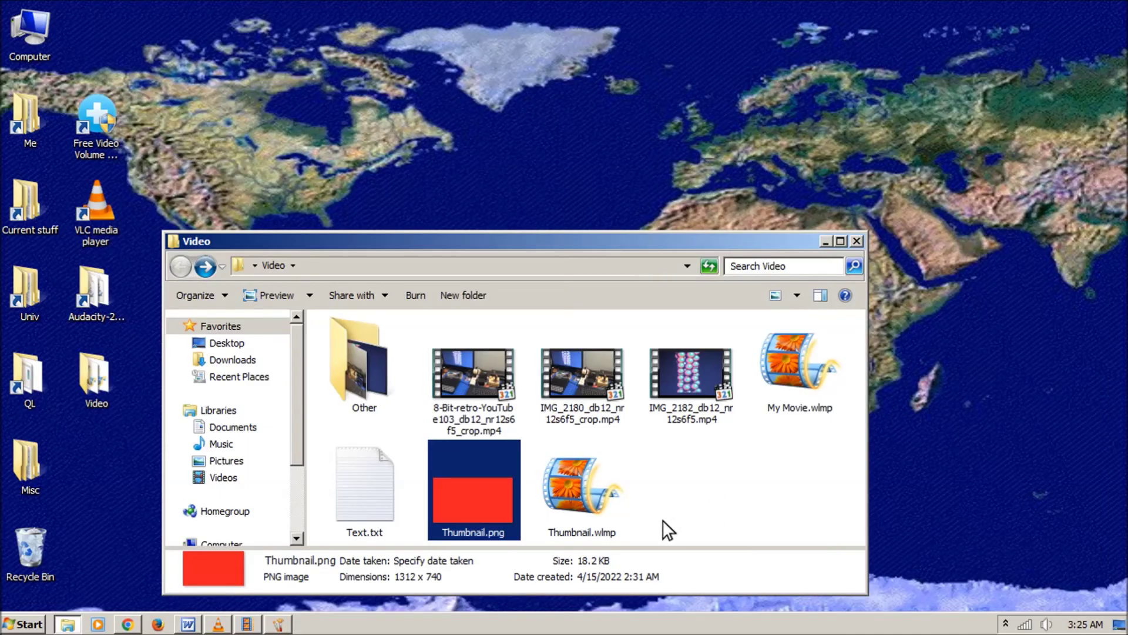
double_click(361, 507)
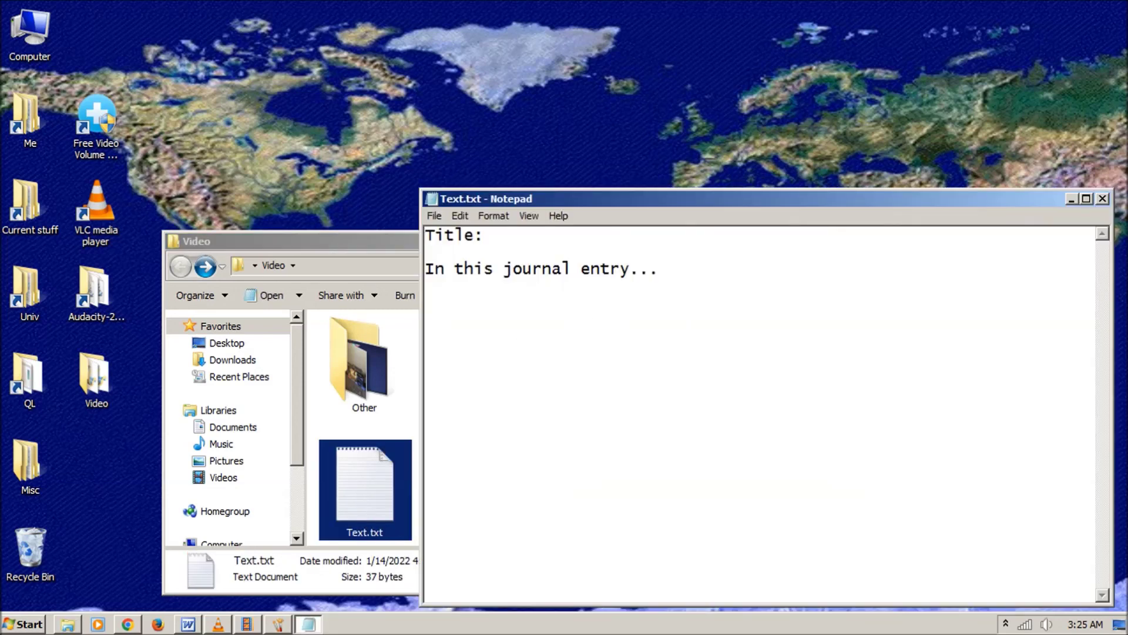
click(1103, 198)
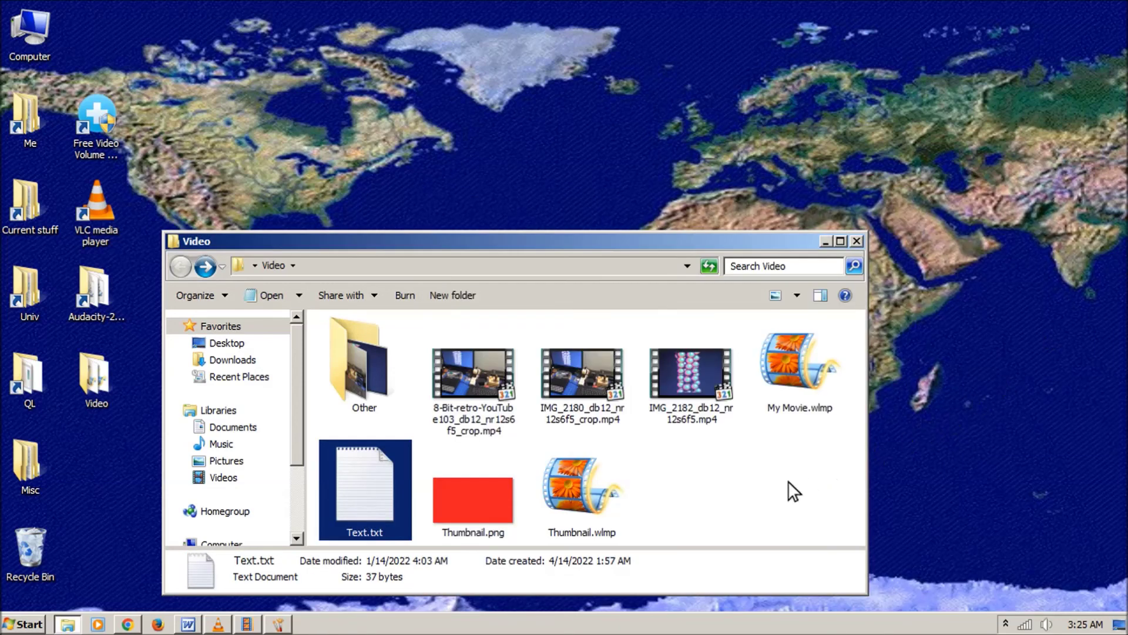